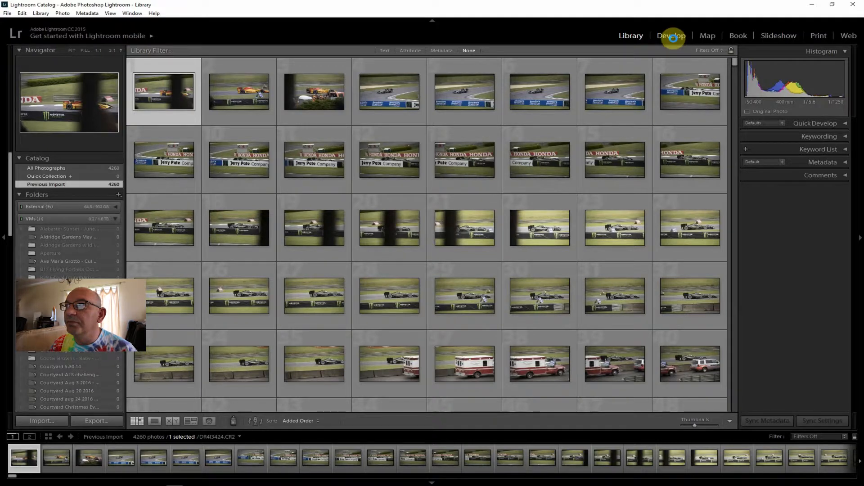
Step: Open the Develop module, go through the first imported race photos and display DR4I3424.CR2
click(673, 36)
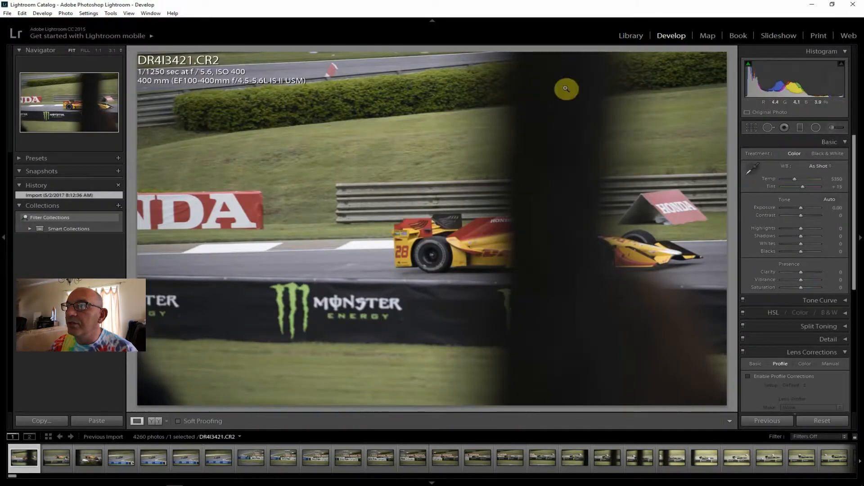
click(86, 459)
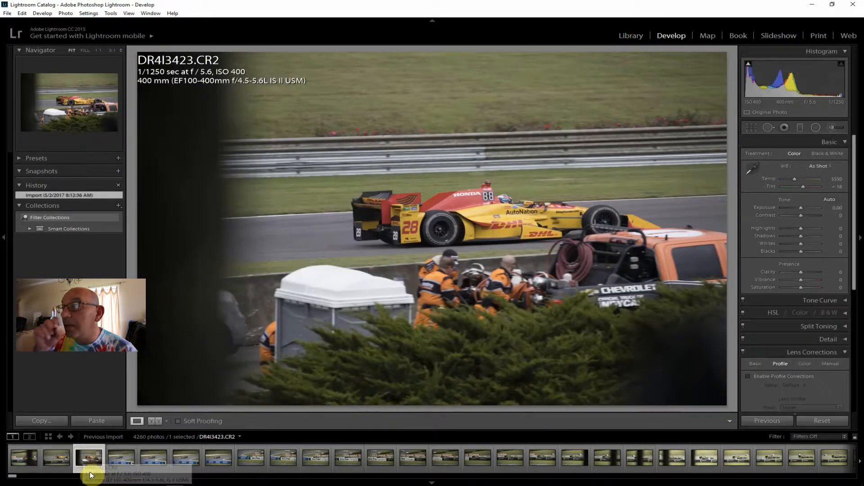
click(57, 457)
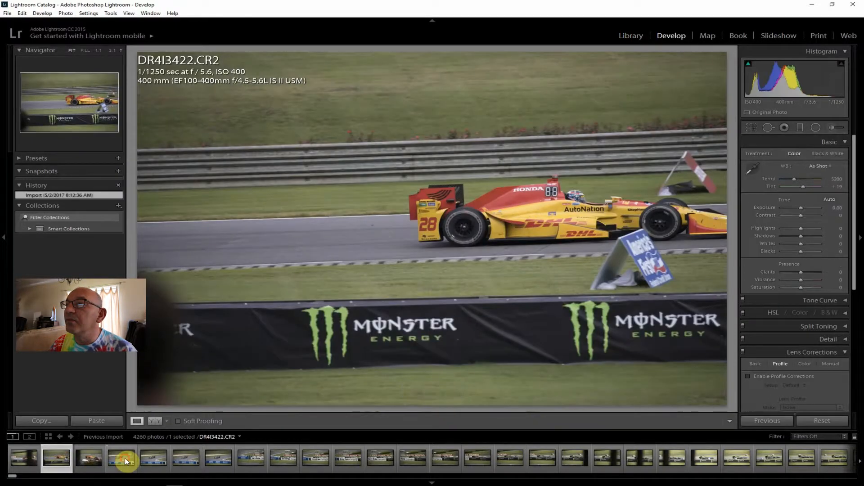
click(125, 458)
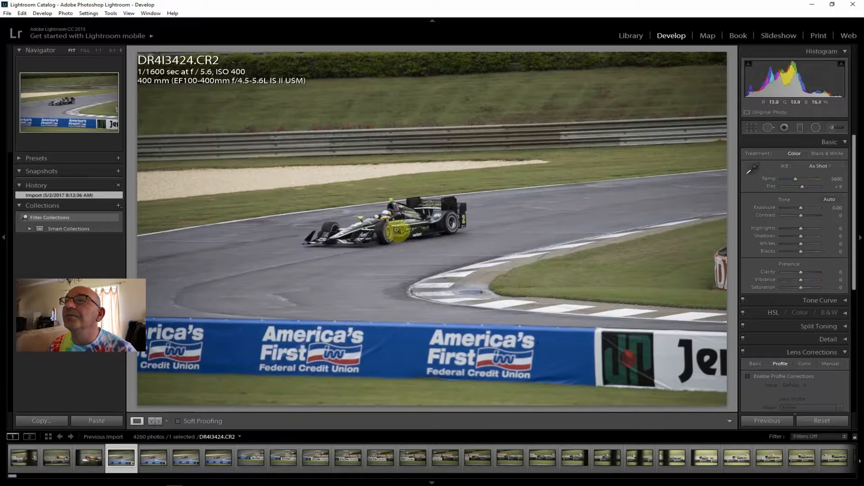
Step: Examine the black race car in DR4I3424.CR2 at 1:1 magnification, then return to the fitted view
click(396, 230)
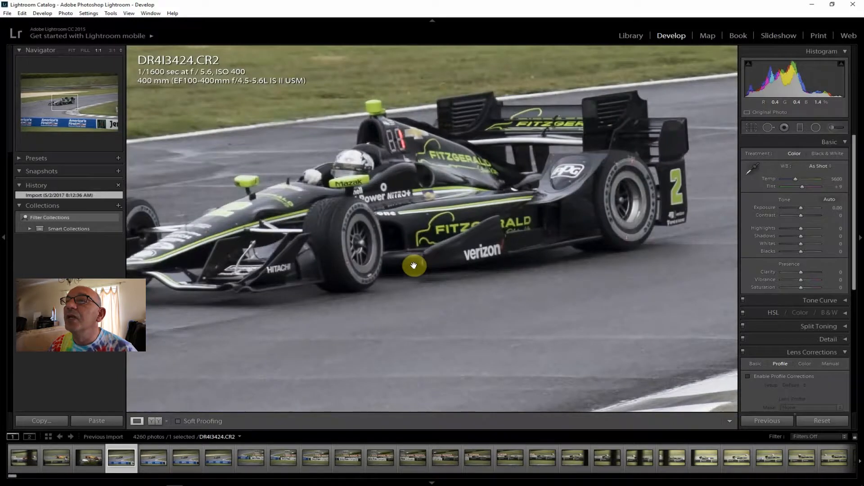
drag(424, 256, 491, 285)
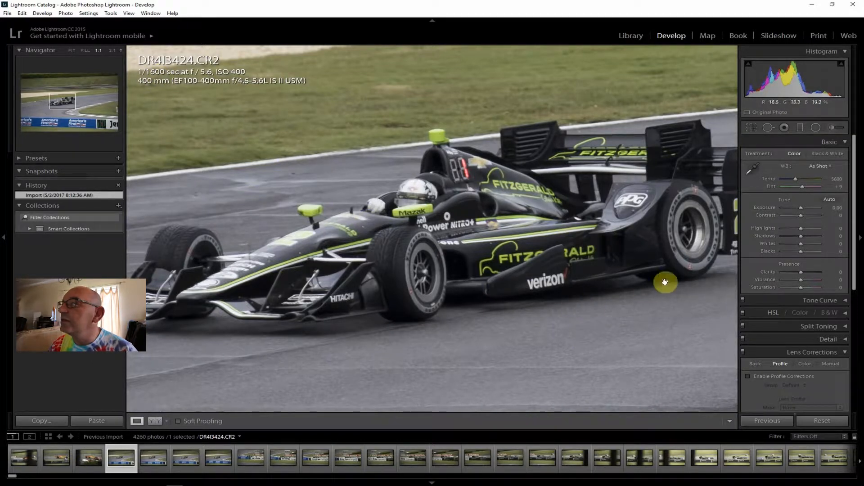
click(753, 128)
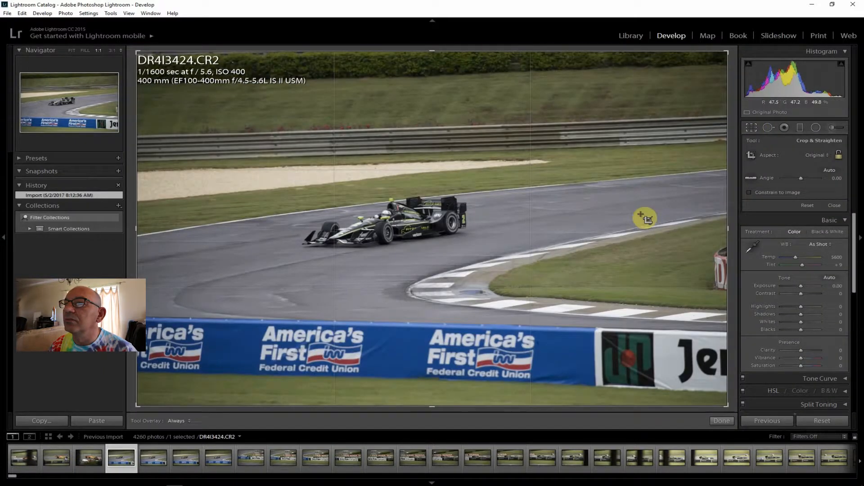
click(752, 128)
click(689, 236)
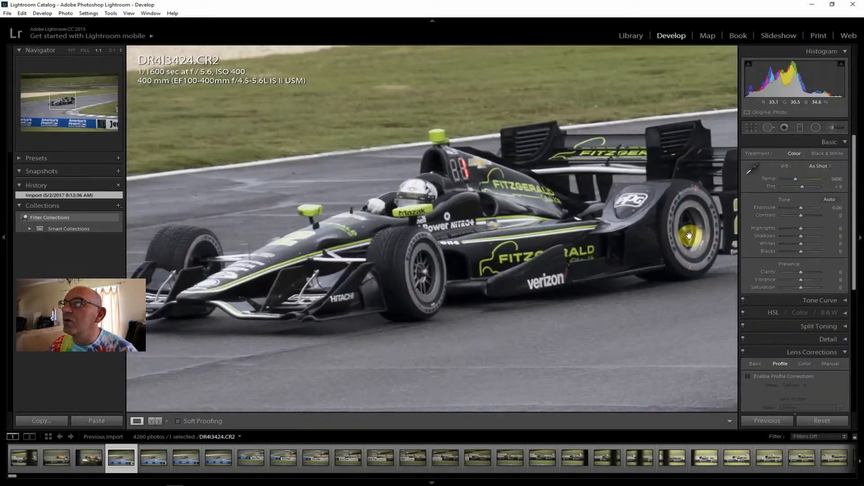
click(72, 50)
click(386, 235)
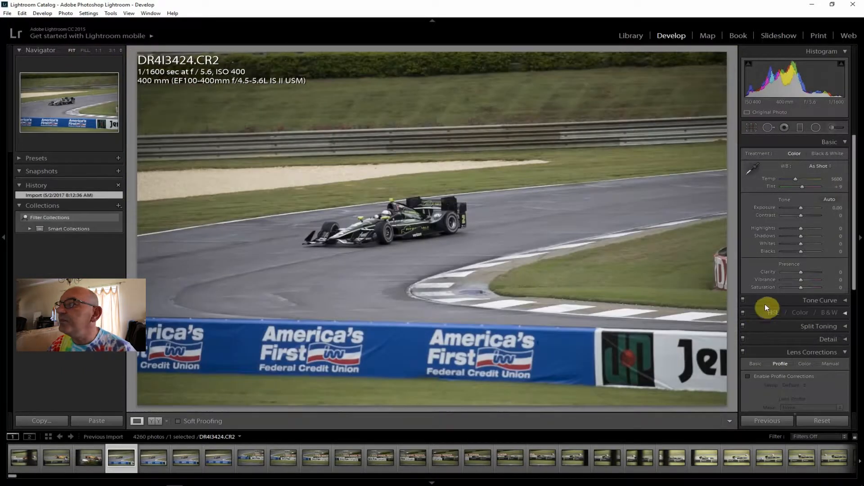
Step: Enable lens profile corrections and set Shadows to +26, Contrast +31, Clarity +31, Vibrance +12 and Saturation +14
click(786, 376)
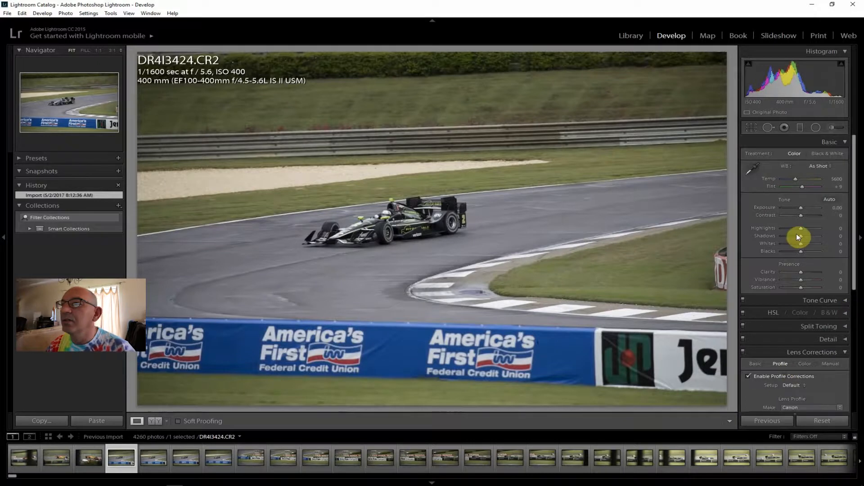
drag(801, 235, 807, 215)
drag(801, 272, 807, 272)
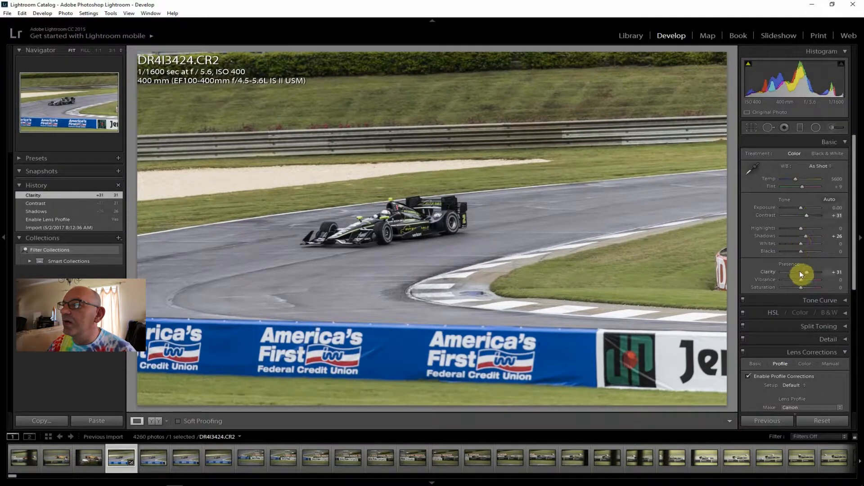
drag(803, 279, 803, 288)
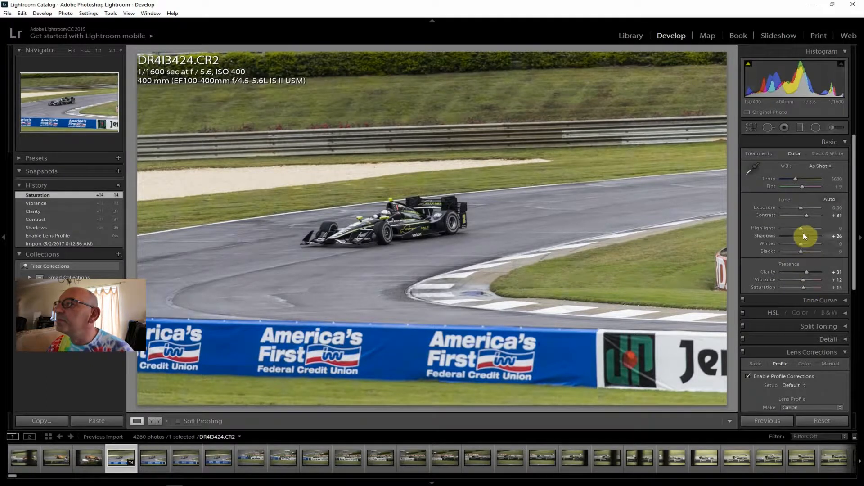
Step: Set Highlights to -26, Dehaze Amount to +14 and Shadows to +40
drag(800, 228, 796, 228)
drag(853, 235, 804, 390)
drag(855, 339, 809, 235)
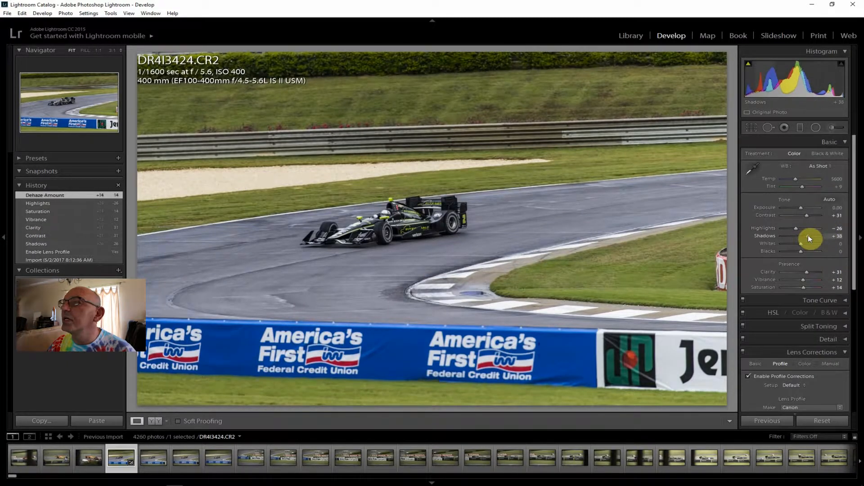
drag(809, 236, 808, 236)
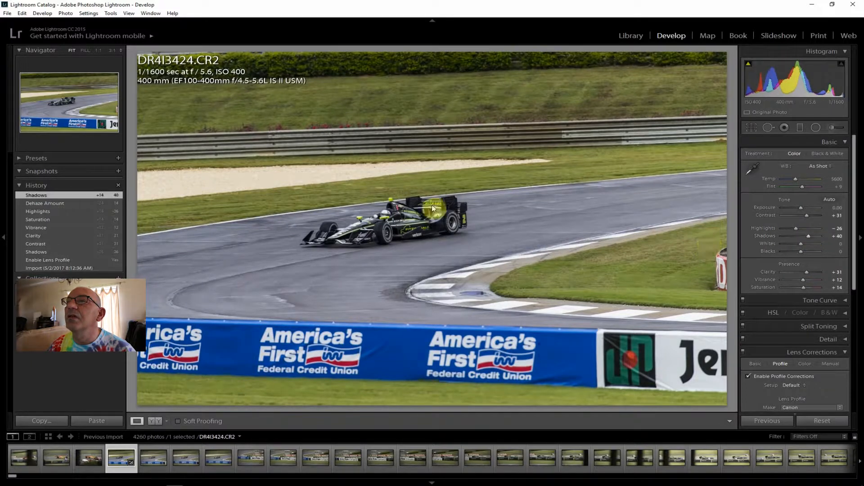
Step: Export the edited photo to the hard drive
click(7, 13)
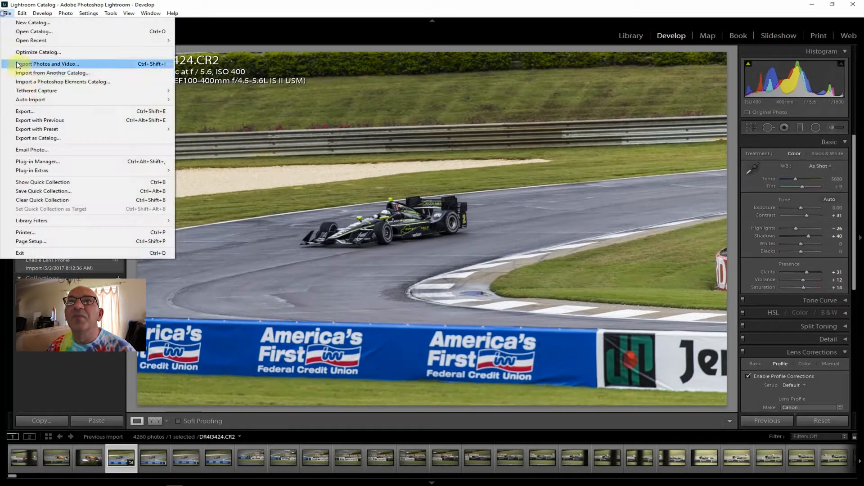
click(38, 111)
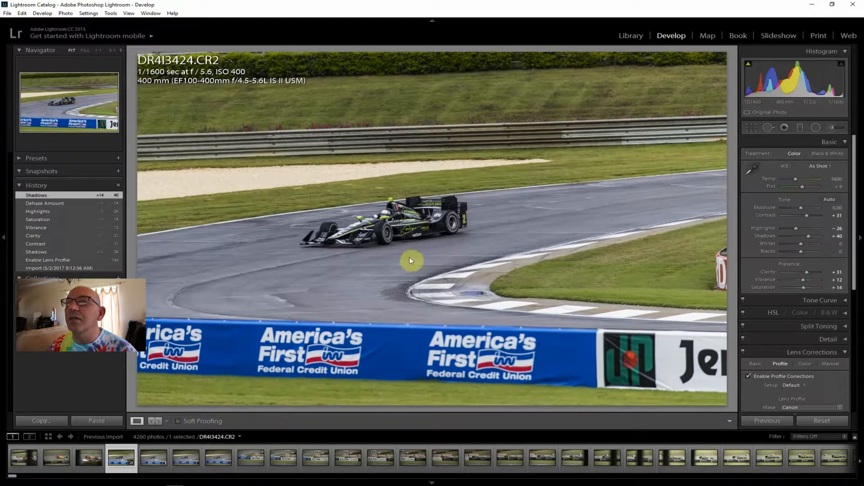
click(577, 461)
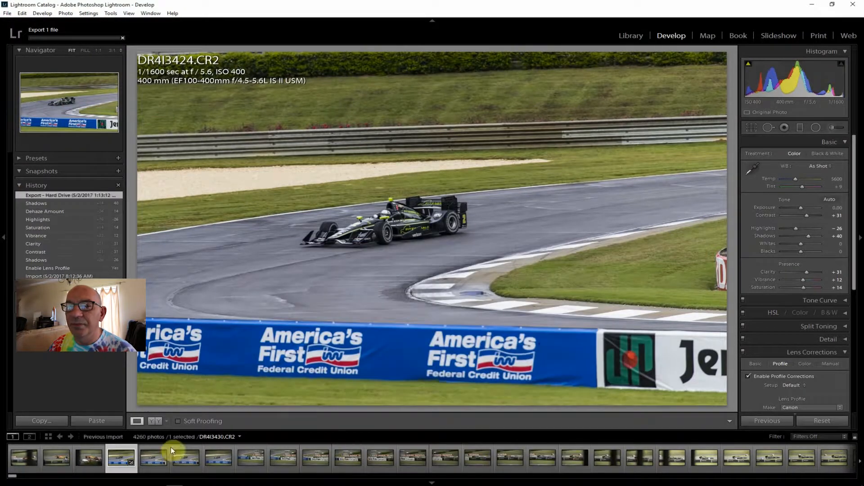
Step: Look through the following shots of the black car and display DR4I3444.CR2
click(150, 457)
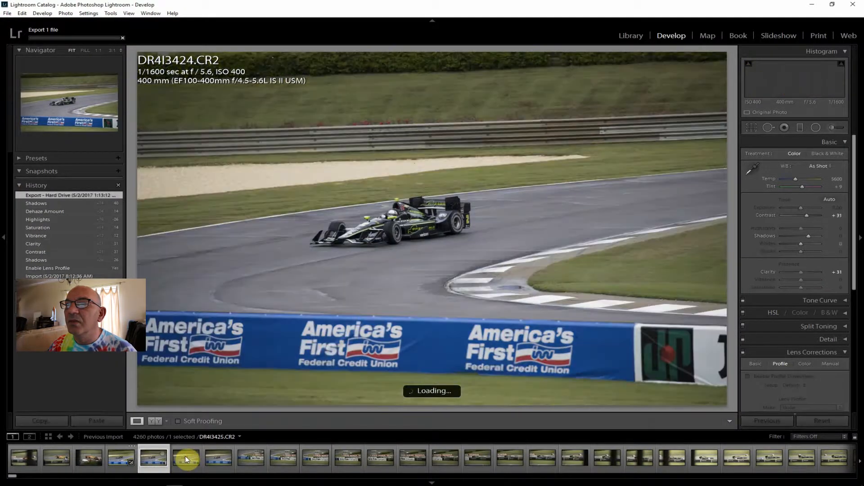
click(214, 455)
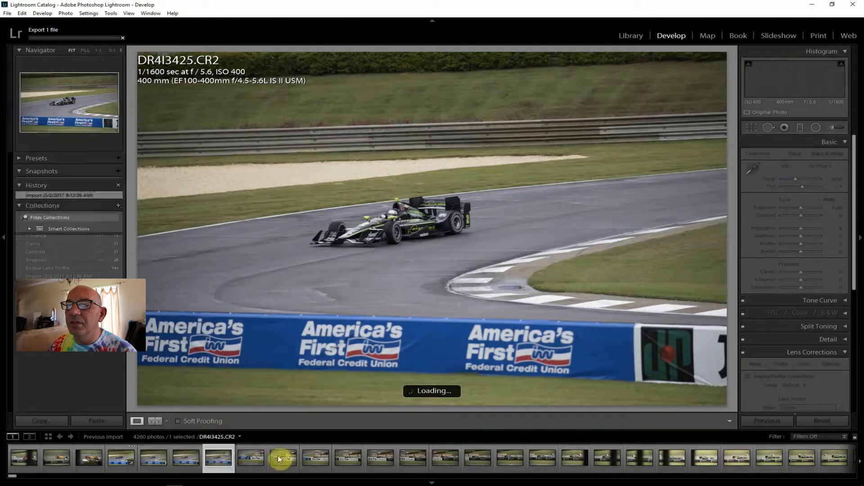
click(322, 462)
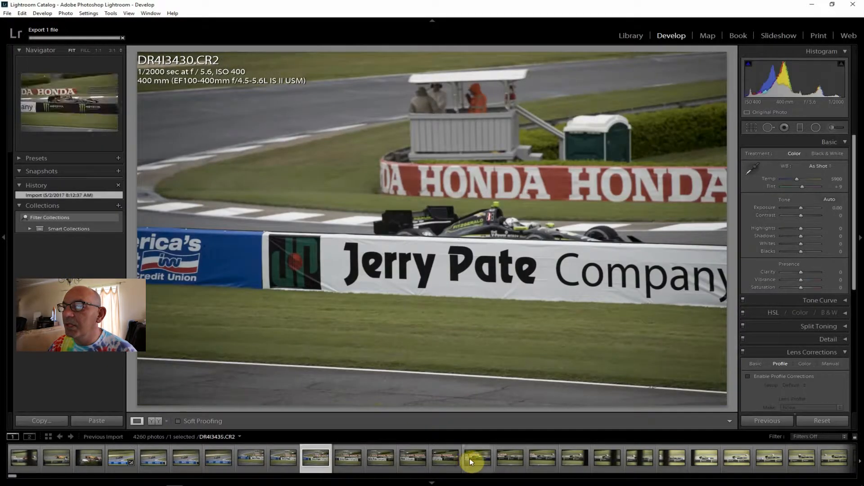
click(446, 458)
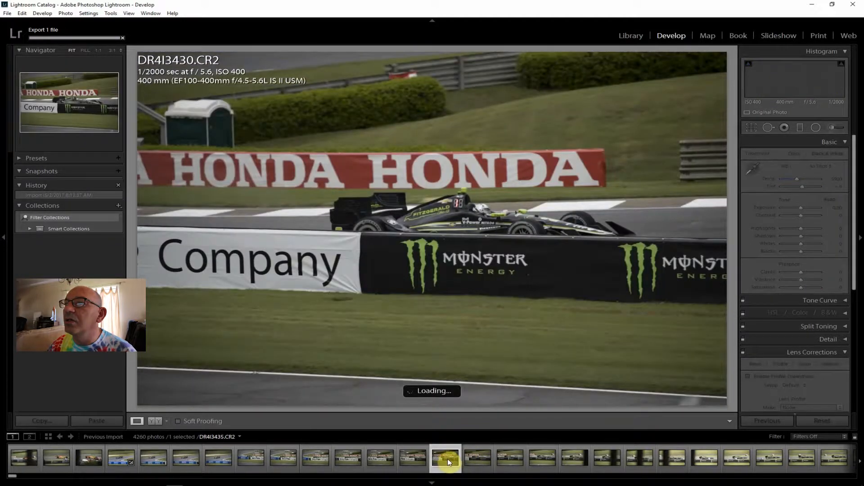
click(543, 460)
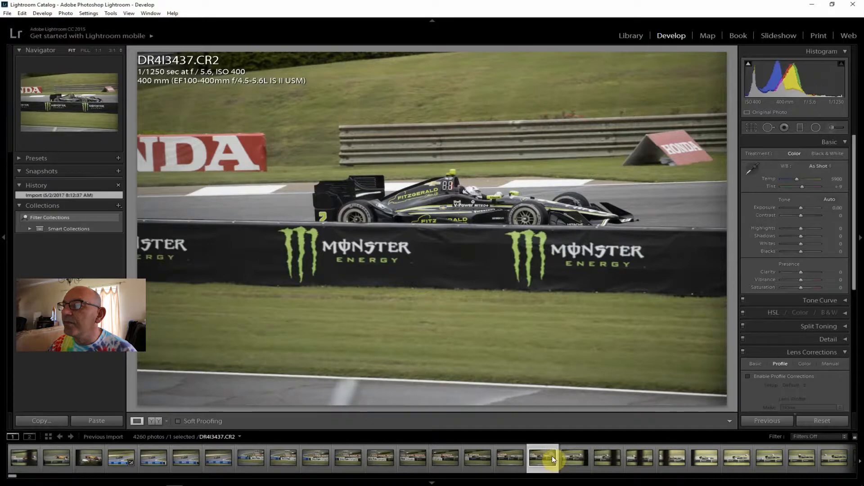
click(703, 460)
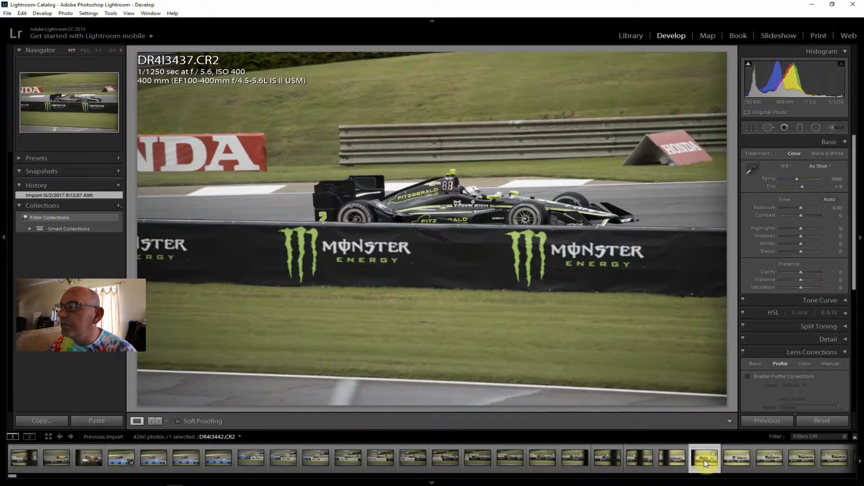
click(735, 459)
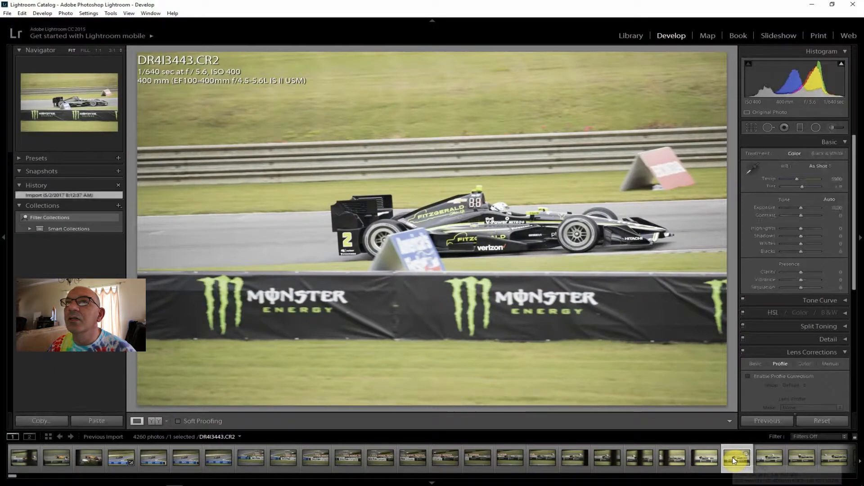
click(774, 462)
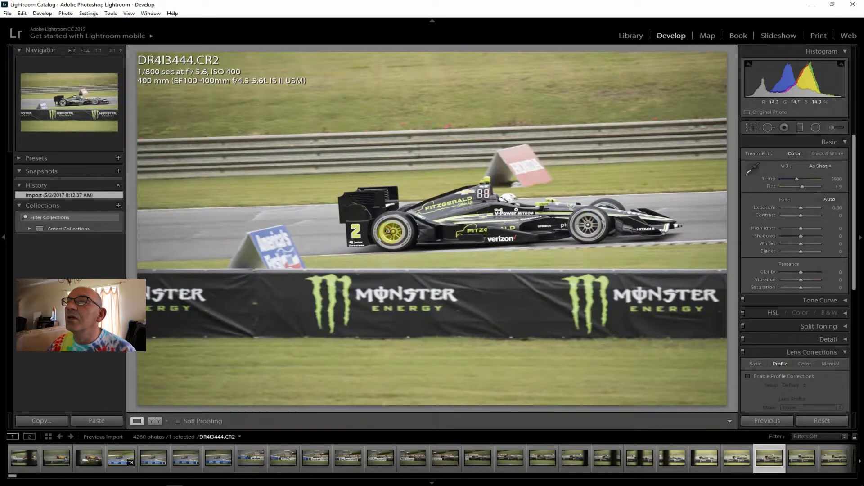
Step: Examine the rear wheel, front wheel and body lettering of the car at 1:1 magnification, then return to the fitted view
click(391, 236)
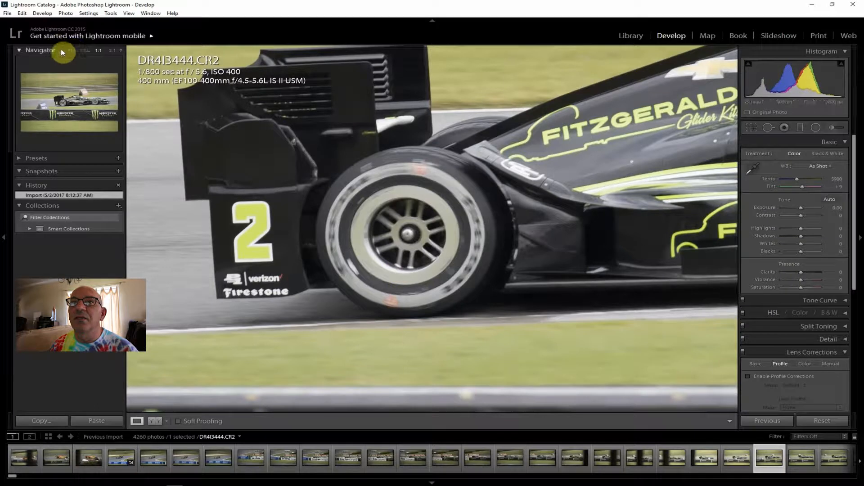
click(72, 51)
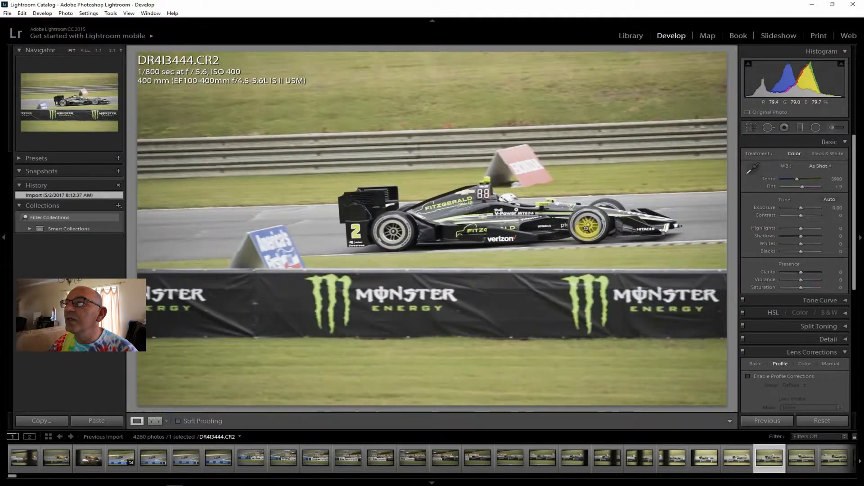
click(585, 229)
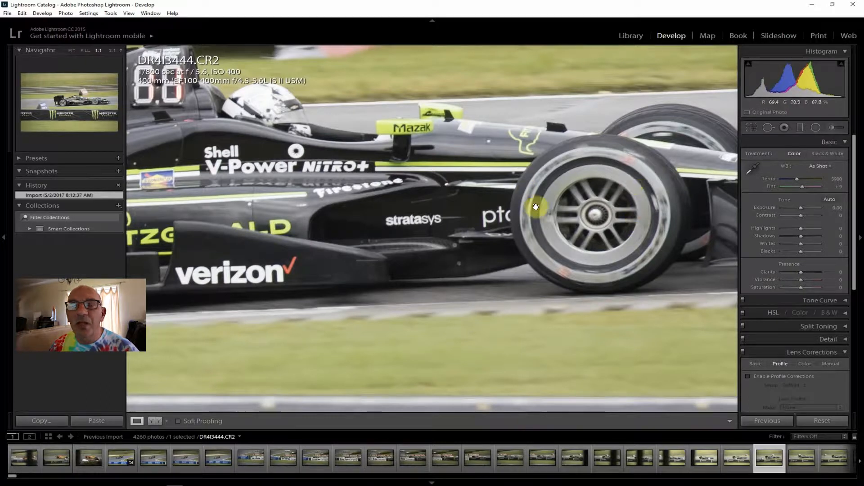
click(71, 49)
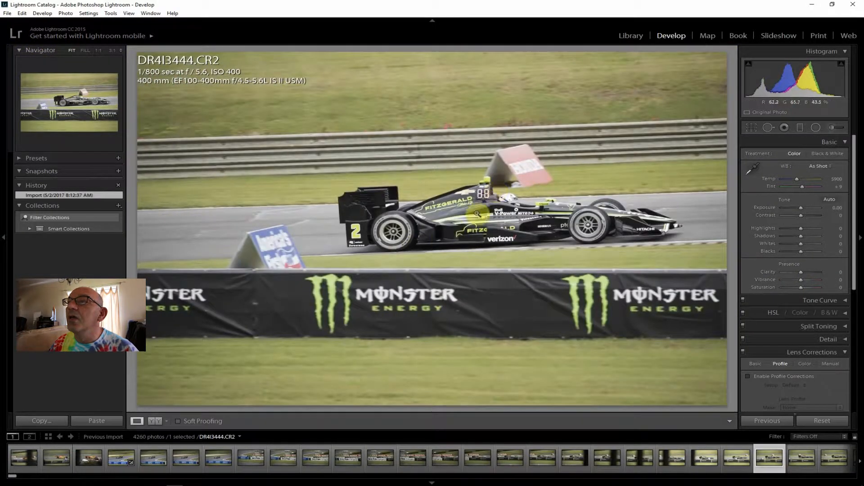
click(496, 214)
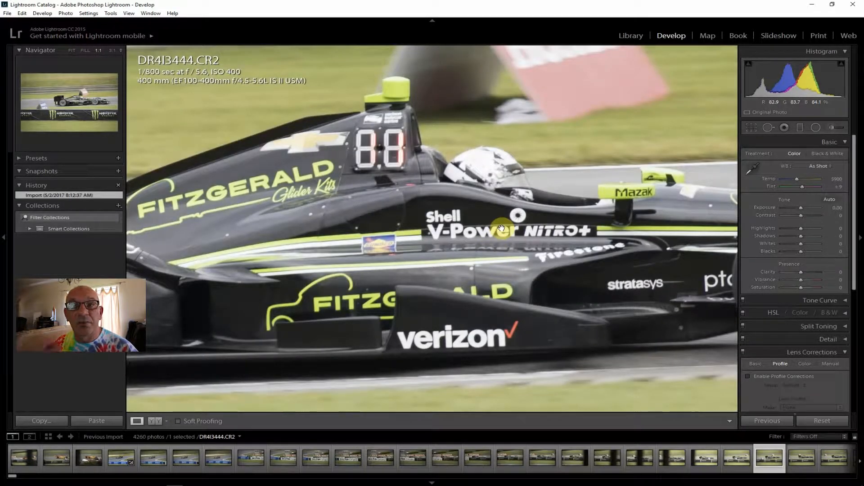
click(72, 49)
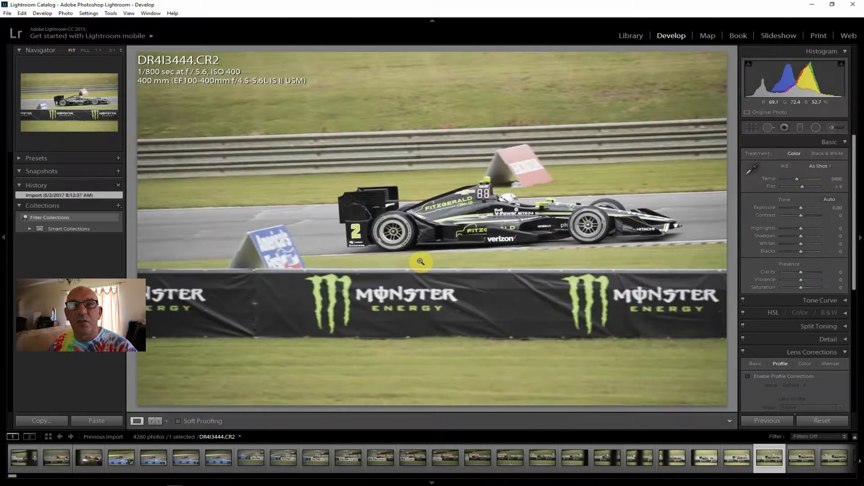
Step: Crop DR4I3444.CR2 to a wide, custom-aspect frame tightly around the car, excluding the Monster Energy banner
click(750, 127)
drag(137, 55, 227, 85)
drag(229, 86, 235, 97)
drag(433, 367, 439, 296)
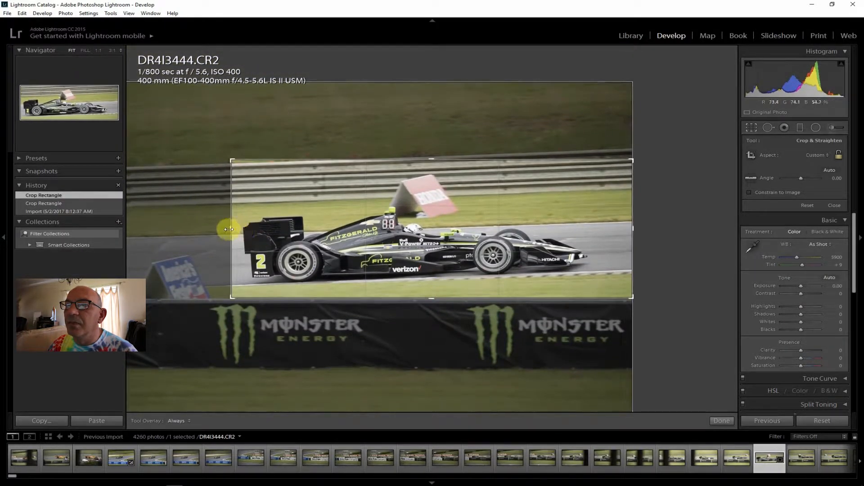
drag(228, 229, 219, 224)
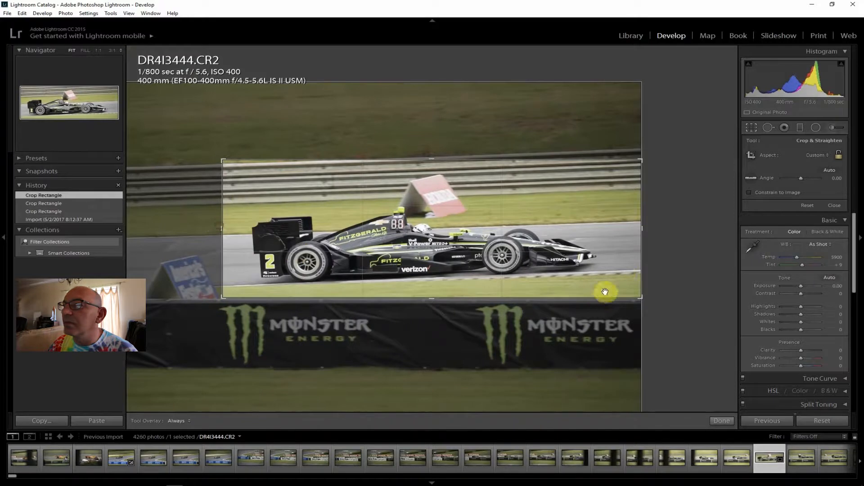
drag(641, 229, 630, 226)
key(Return)
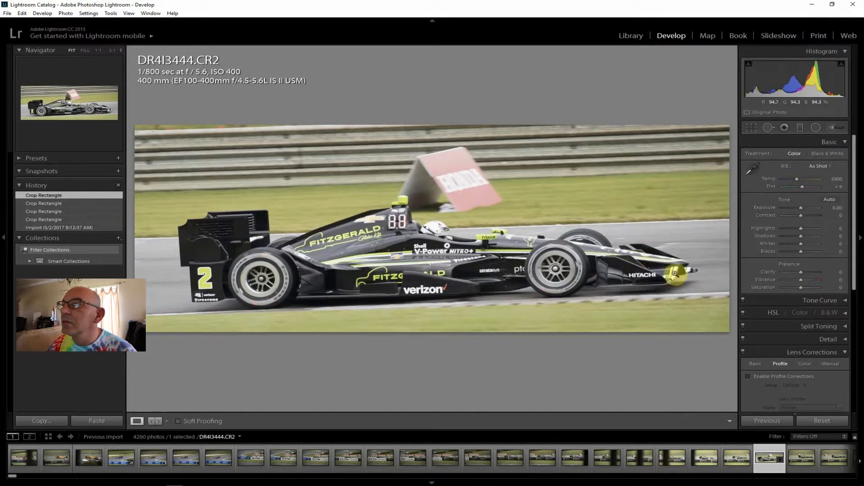
Step: Enable lens profile corrections and set Contrast to +24, Clarity to +31, Highlights to -57, Vibrance to +14 and Saturation to +14
click(760, 376)
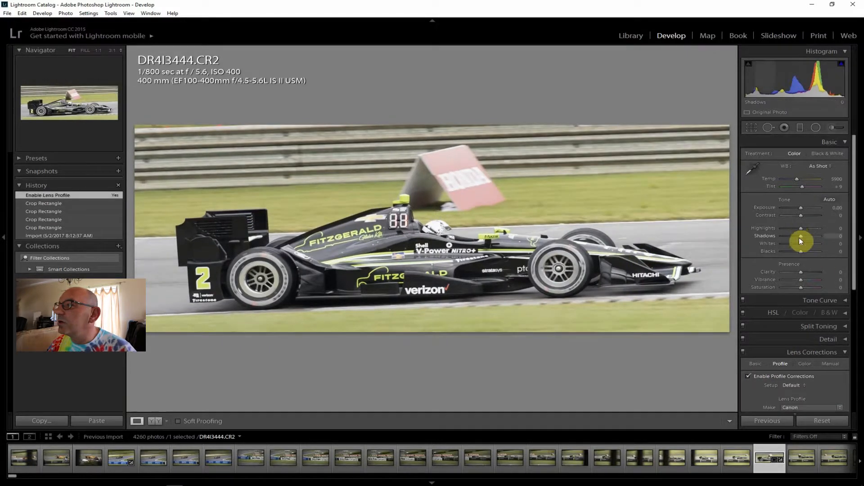
drag(801, 217, 806, 214)
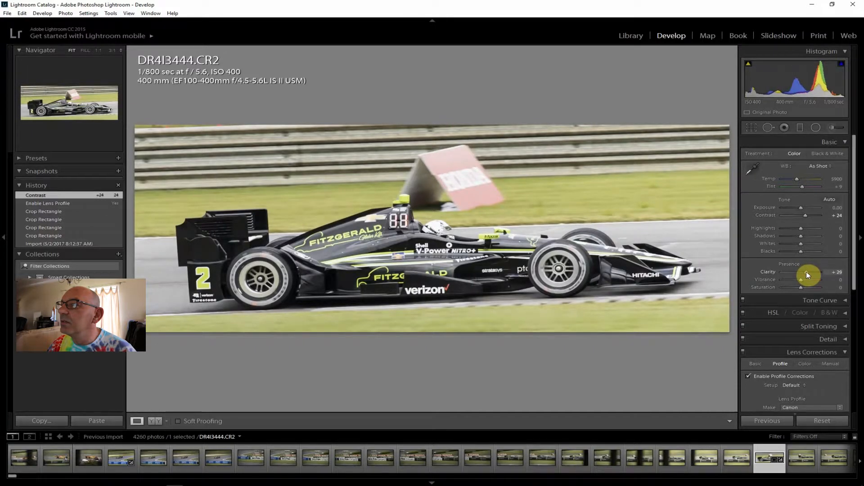
drag(806, 272, 808, 272)
drag(801, 228, 789, 226)
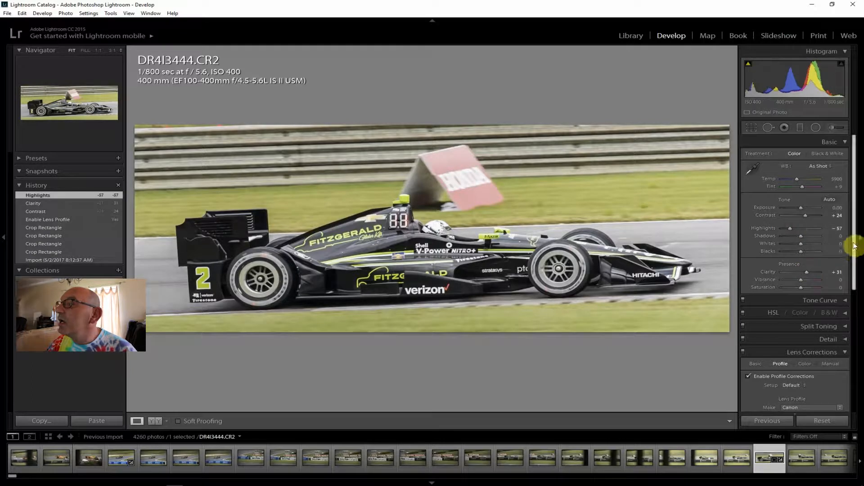
drag(802, 280, 803, 288)
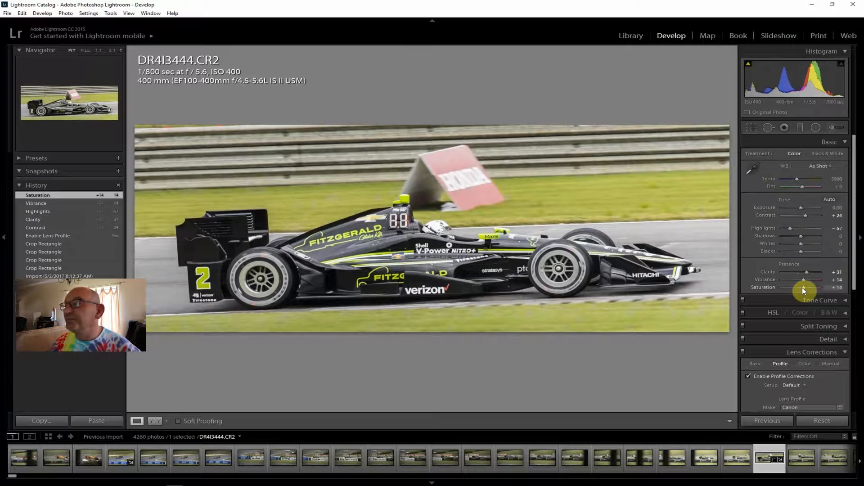
Step: Set the Dehaze amount of DR4I3444.CR2 to +19
drag(854, 285, 860, 407)
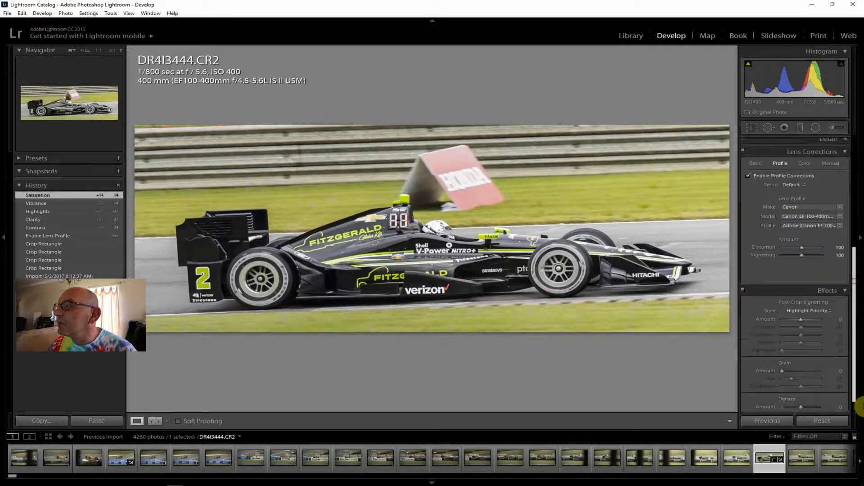
scroll(817, 401, down, 1)
drag(803, 391, 806, 390)
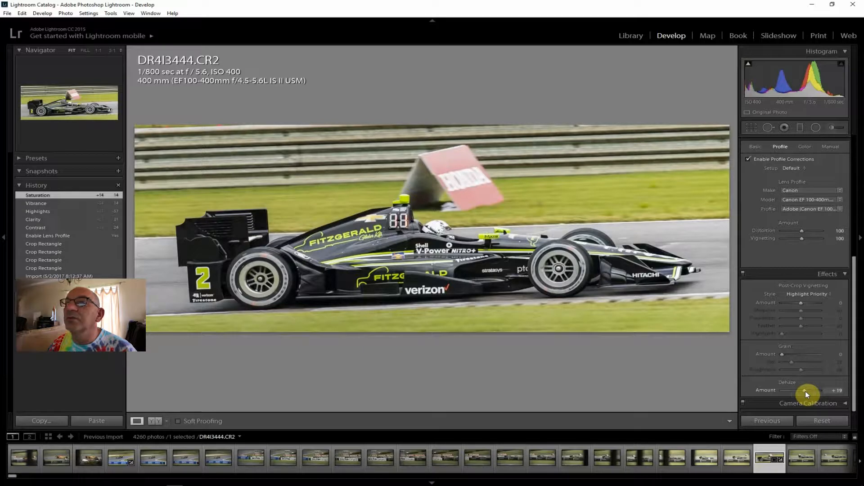
drag(806, 391, 807, 391)
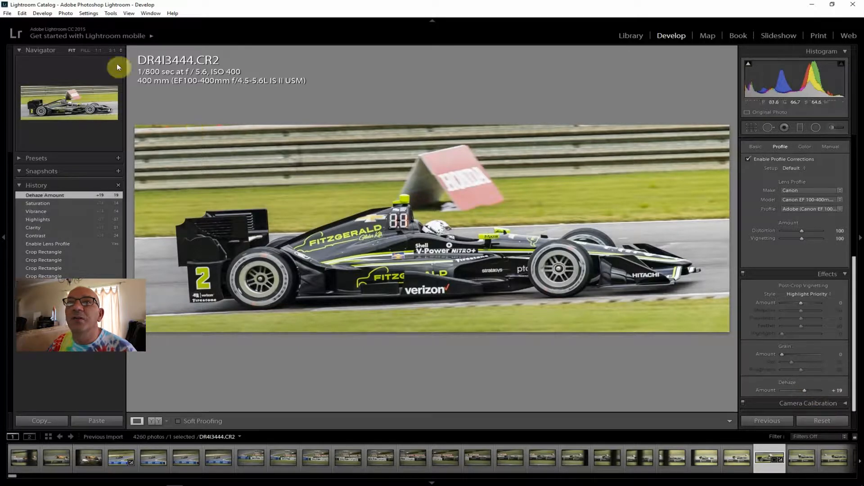
Step: Export DR4I3444.CR2 to the J:\ToPost folder on the hard drive with the existing export settings
click(3, 12)
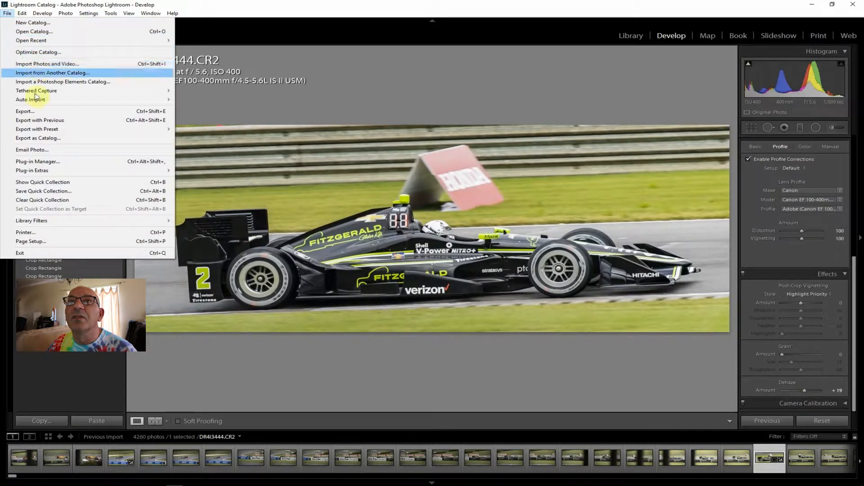
click(39, 111)
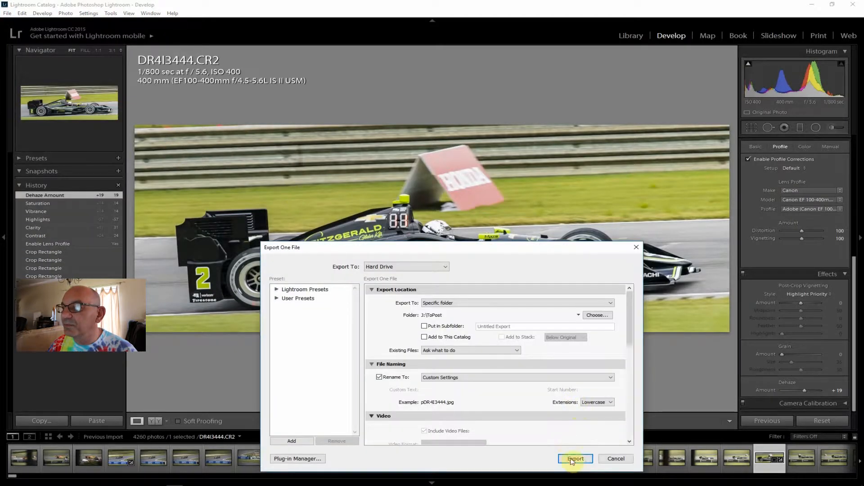
click(576, 459)
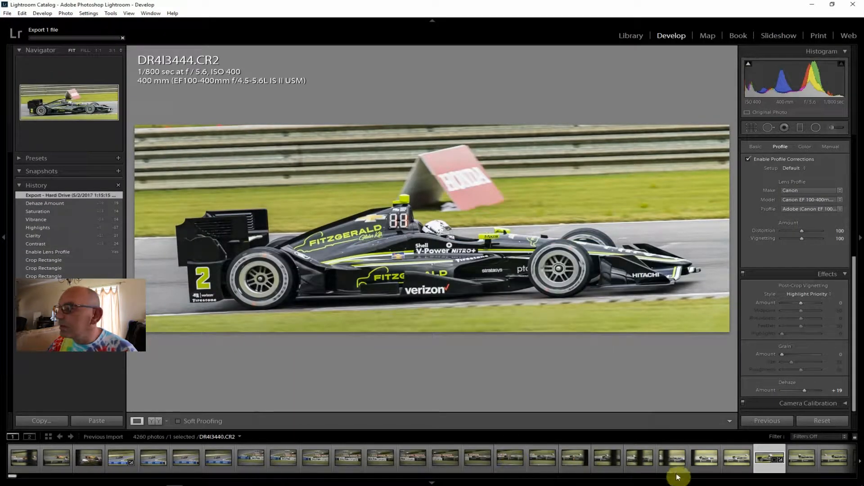
Step: Look through the following shots of the black car, displaying DR4I3449.CR2 and DR4I3461.CR2
click(860, 464)
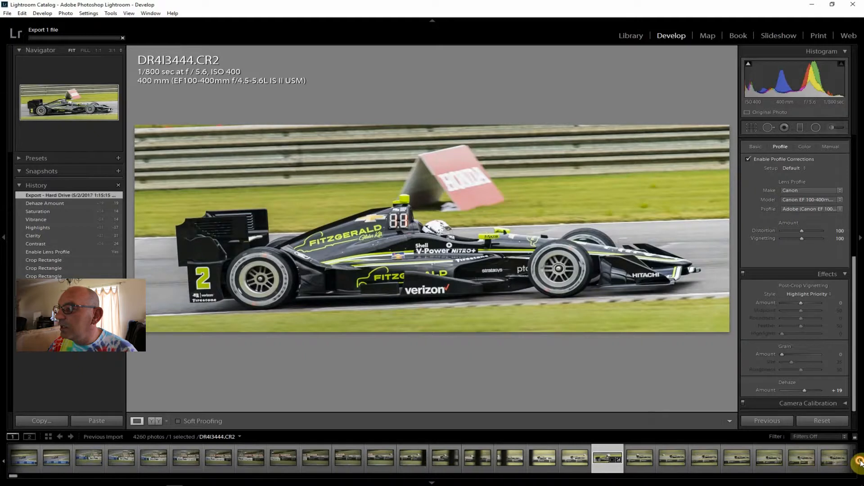
click(606, 457)
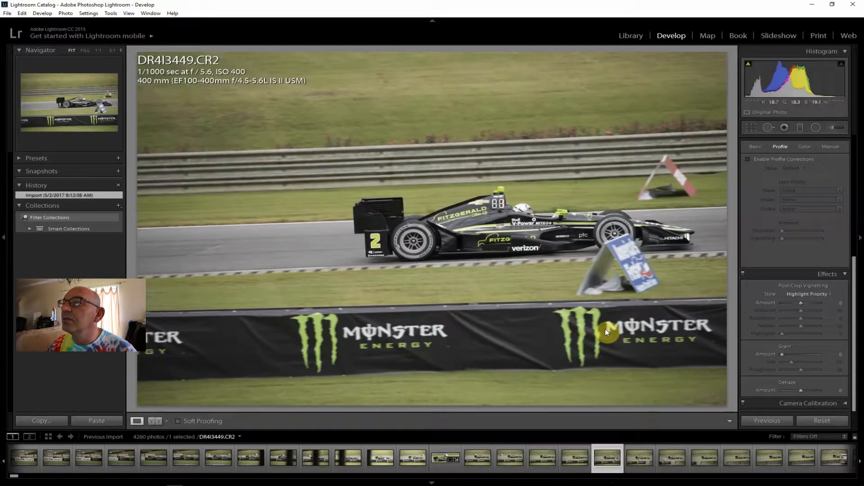
click(860, 461)
drag(860, 462, 860, 462)
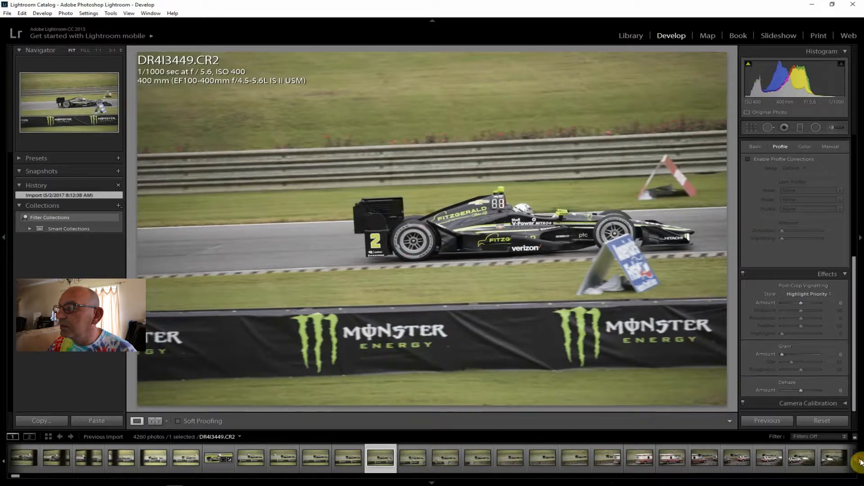
click(768, 458)
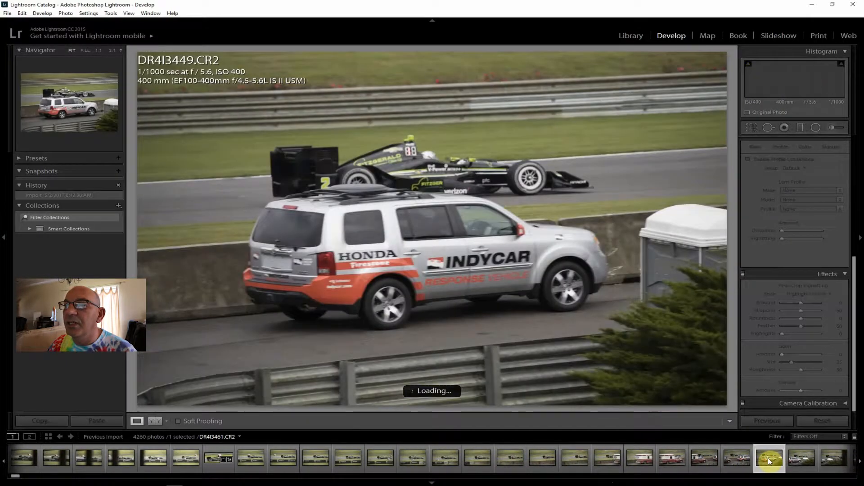
Step: Browse on through DR4I3472.CR2 to DR4I3475.CR2, examine its green Fuzzy's car at 1:1 magnification and return to the fitted view
click(860, 462)
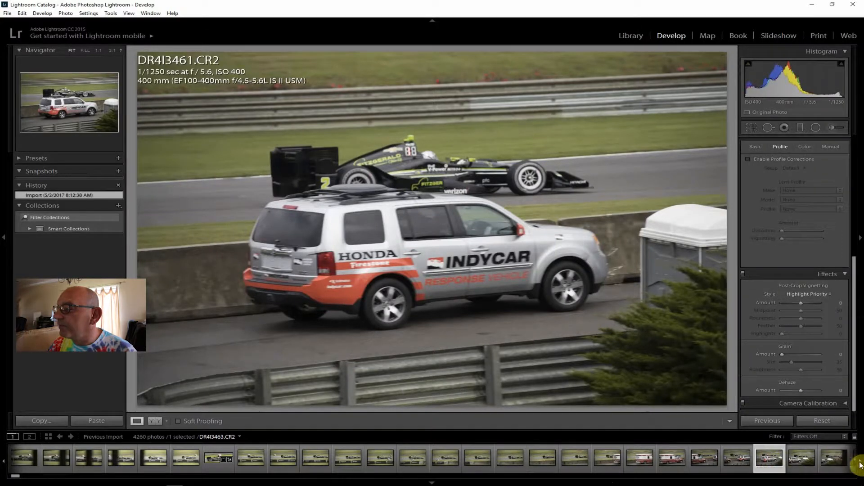
drag(860, 463, 860, 464)
click(761, 460)
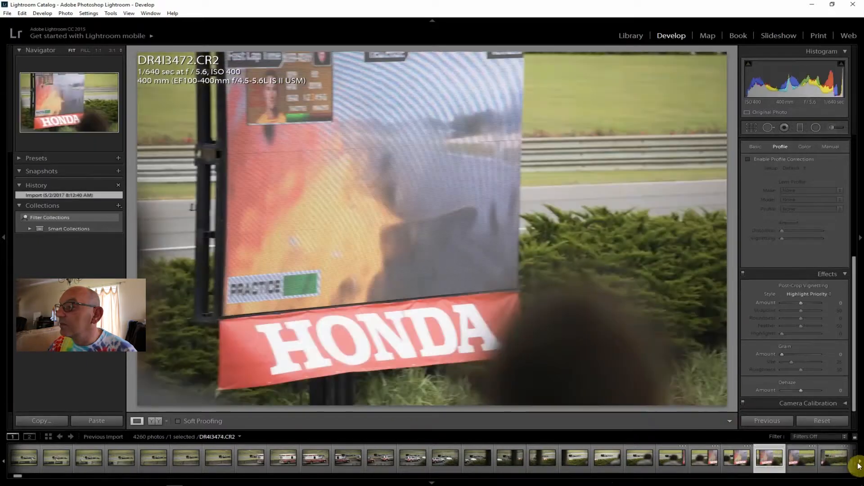
drag(859, 466, 859, 466)
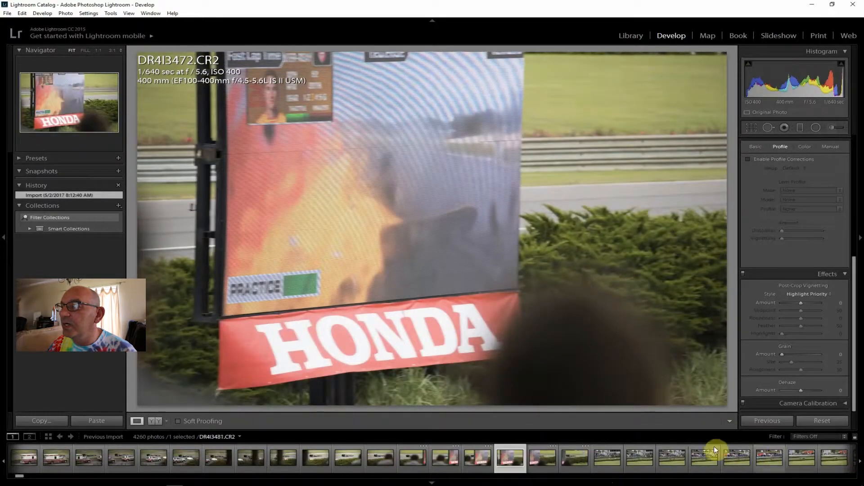
click(603, 460)
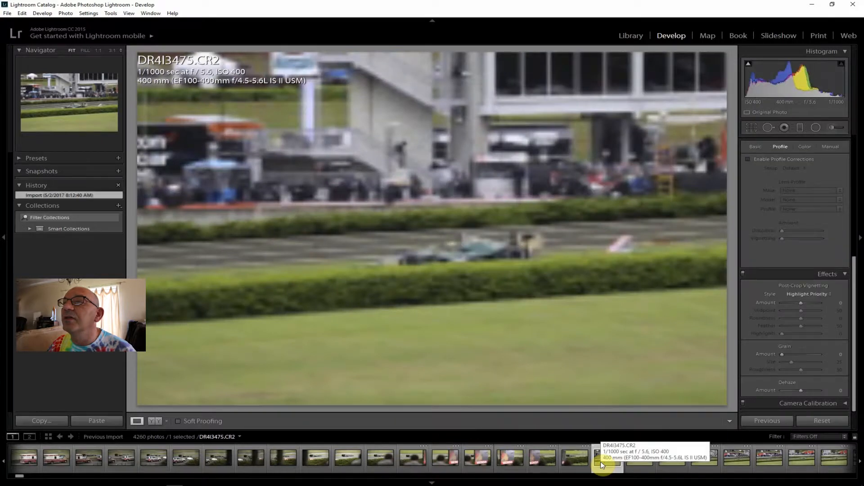
click(484, 264)
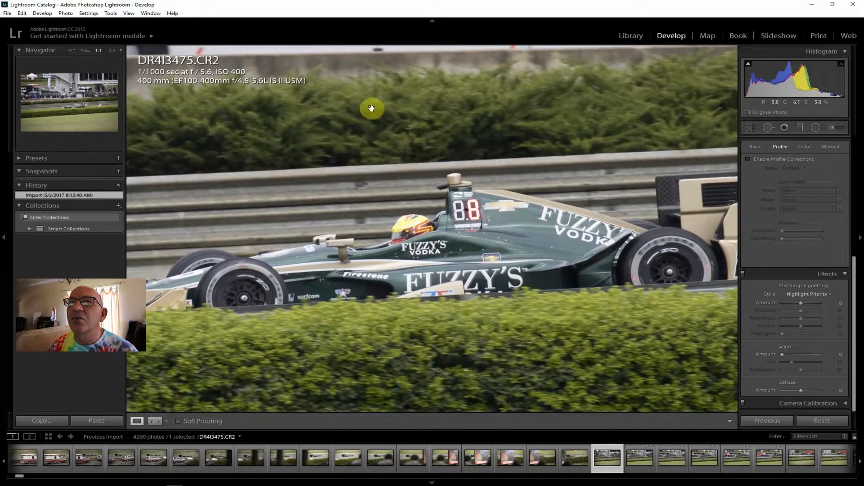
click(72, 50)
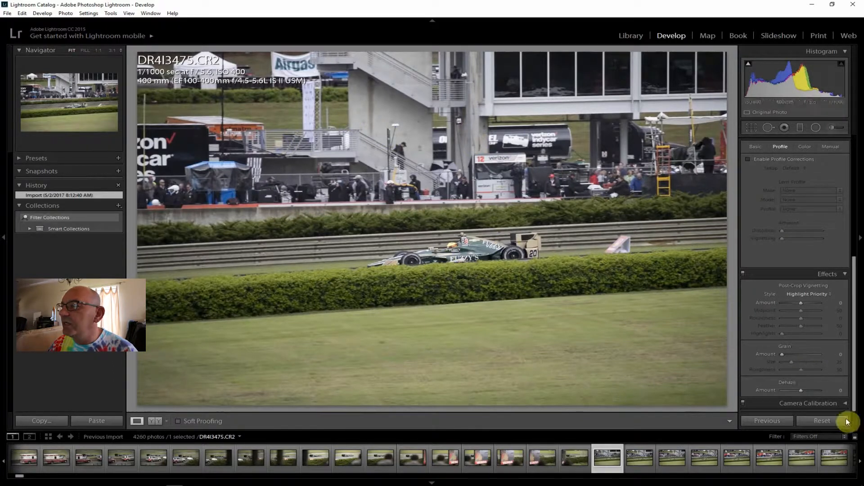
Step: Enable lens profile corrections and set Contrast +29, Clarity +36, Highlights -48, Shadows +26, Vibrance +19 and Saturation +7 on DR4I3475.CR2
click(767, 159)
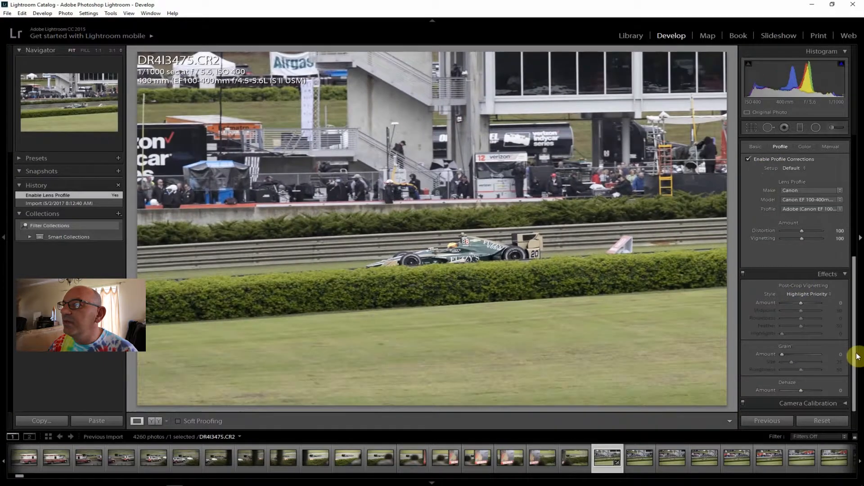
drag(856, 336, 858, 200)
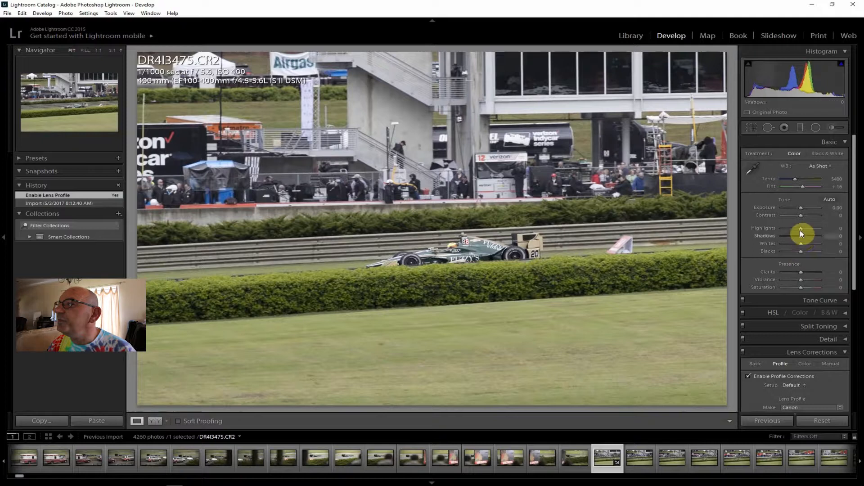
drag(800, 216, 806, 215)
drag(801, 273, 806, 272)
drag(804, 230, 804, 287)
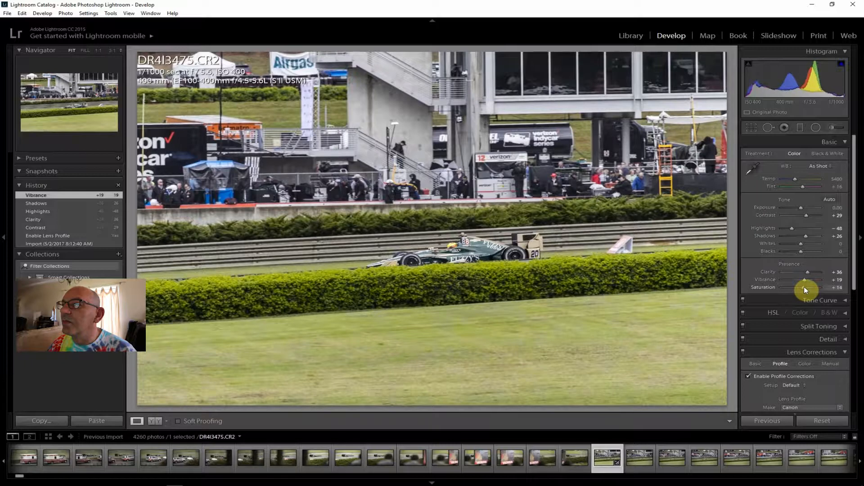
drag(803, 287, 805, 287)
Step: Set the Dehaze amount of DR4I3475.CR2 to +12 and return to the Basic adjustments
drag(854, 277, 859, 400)
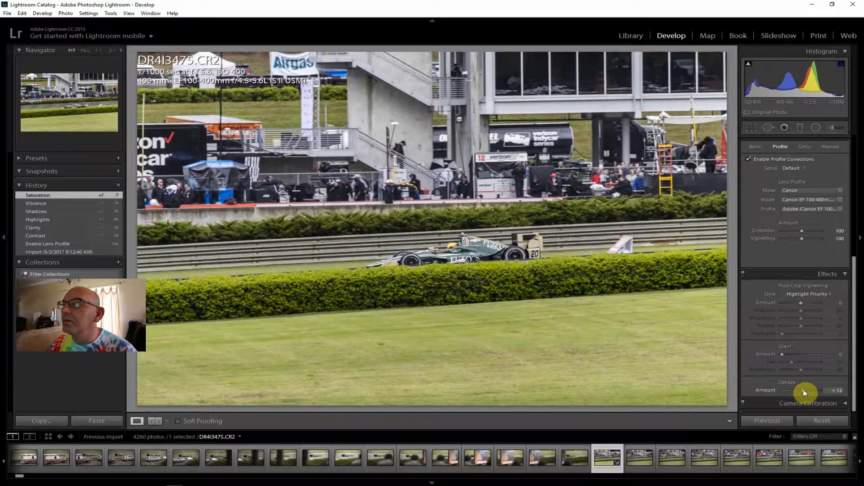
drag(804, 392, 804, 390)
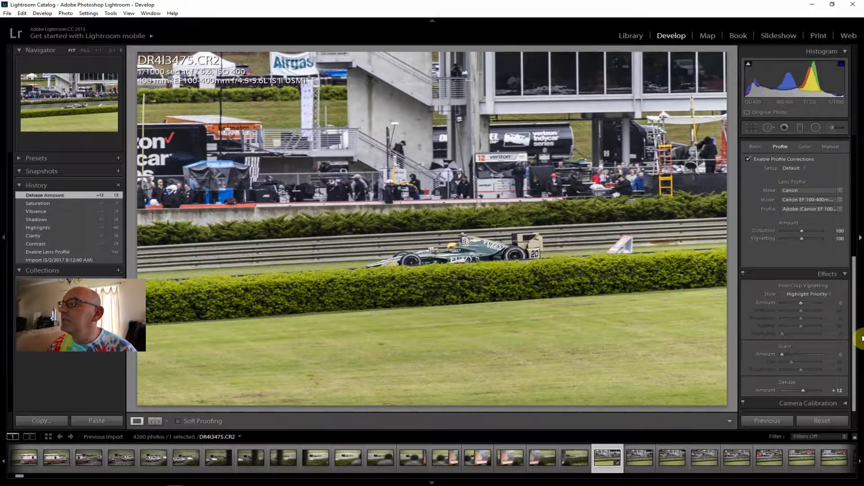
scroll(856, 331, up, 5)
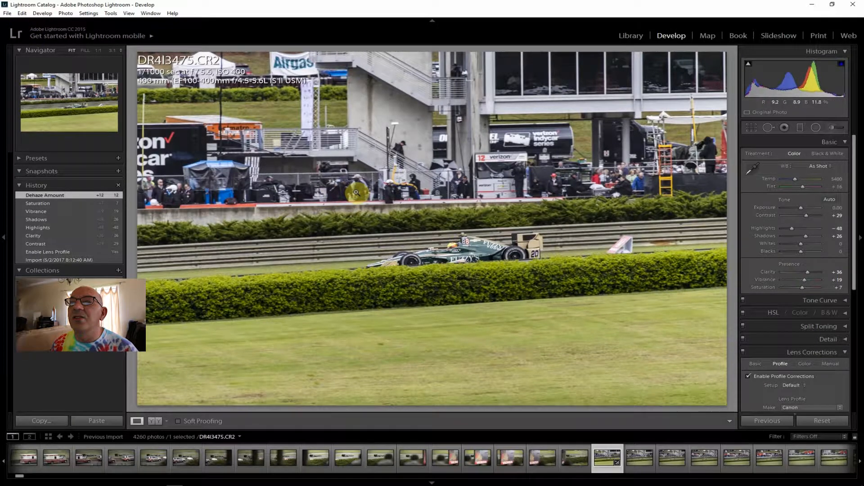
Step: Export DR4I3475.CR2 to the J:\ToPost folder on the hard drive with the existing export settings
click(7, 13)
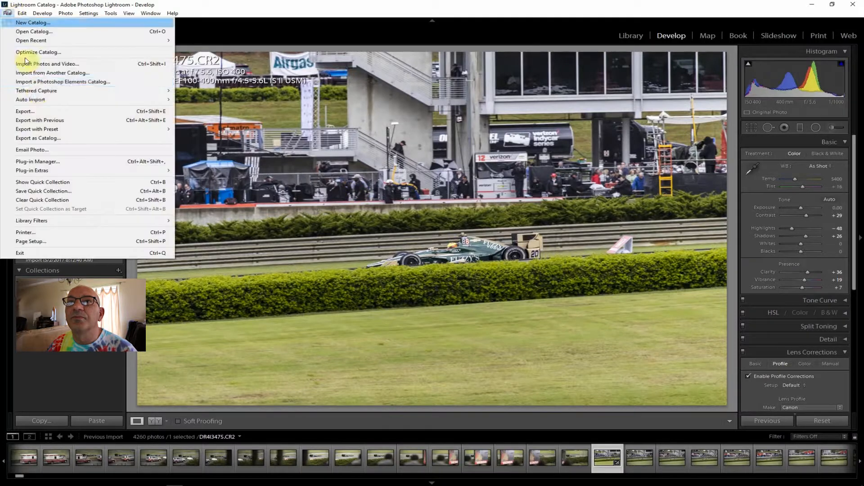
click(41, 111)
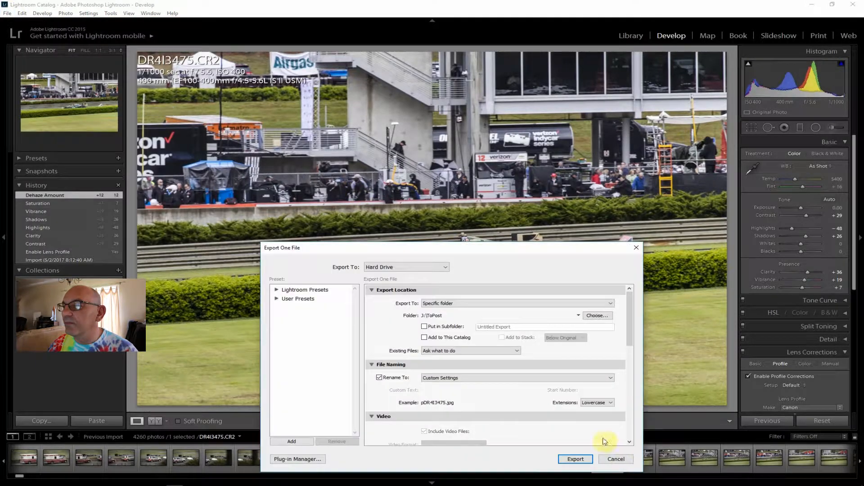
click(575, 460)
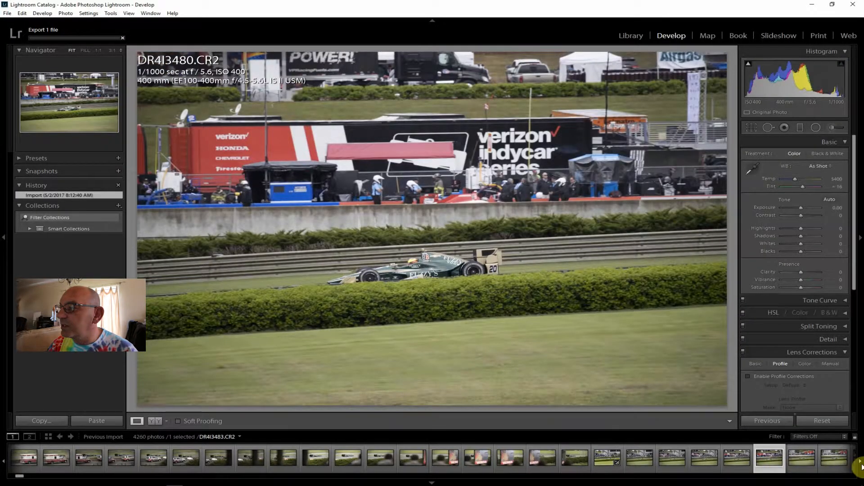
Step: Look through the next shots of the green Fuzzy's car, displaying DR4I3486.CR2, DR4I3491.CR2, DR4I3493.CR2 and DR4I3495.CR2
click(860, 462)
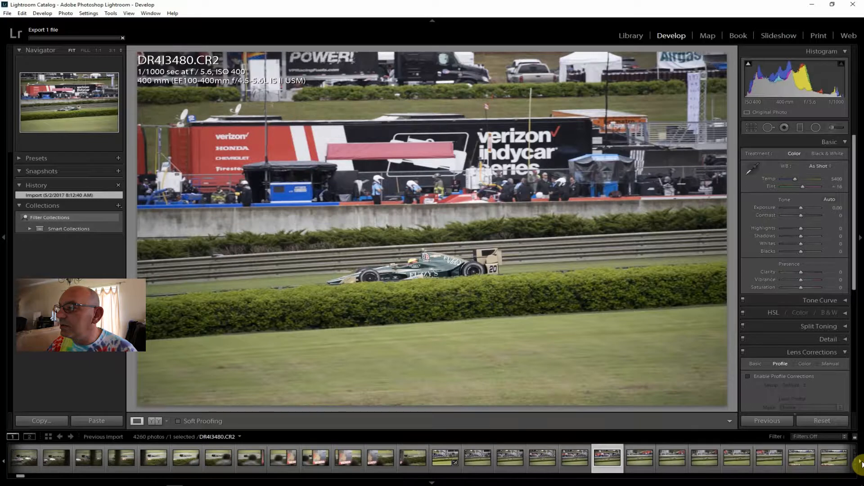
click(770, 459)
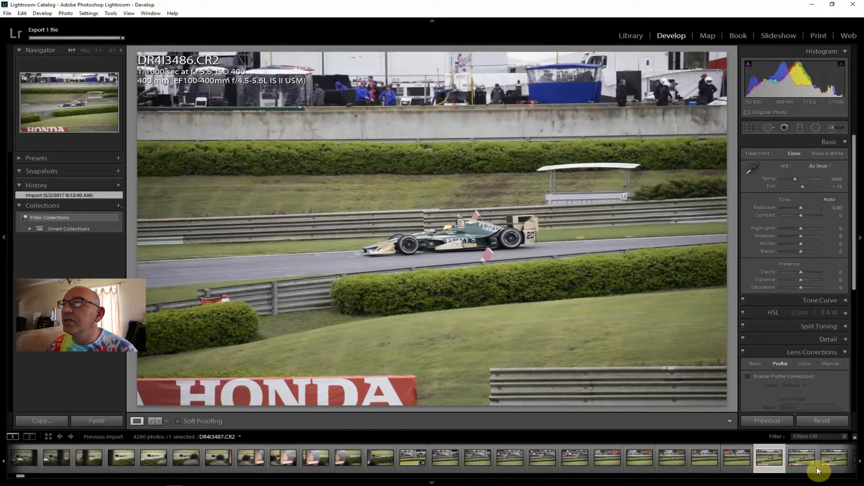
click(861, 461)
click(861, 462)
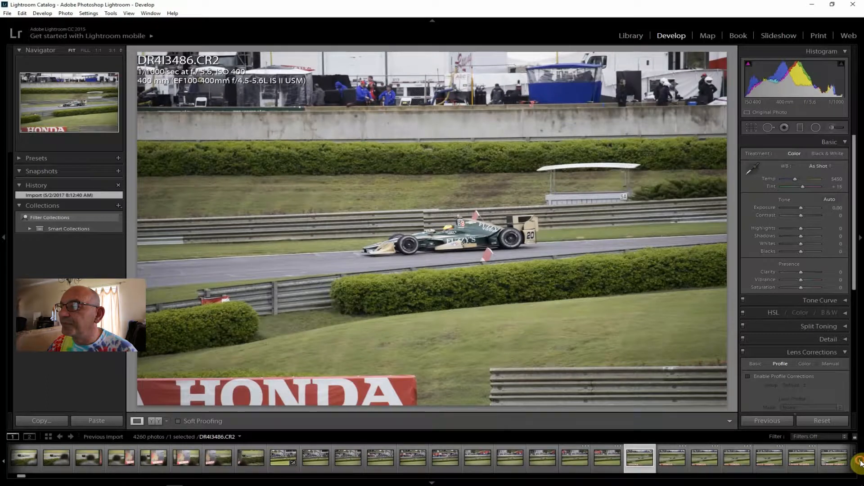
click(764, 458)
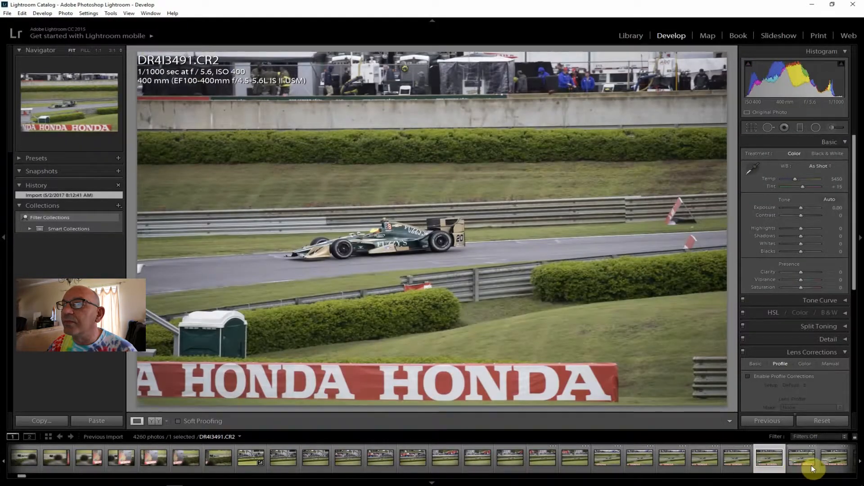
click(831, 463)
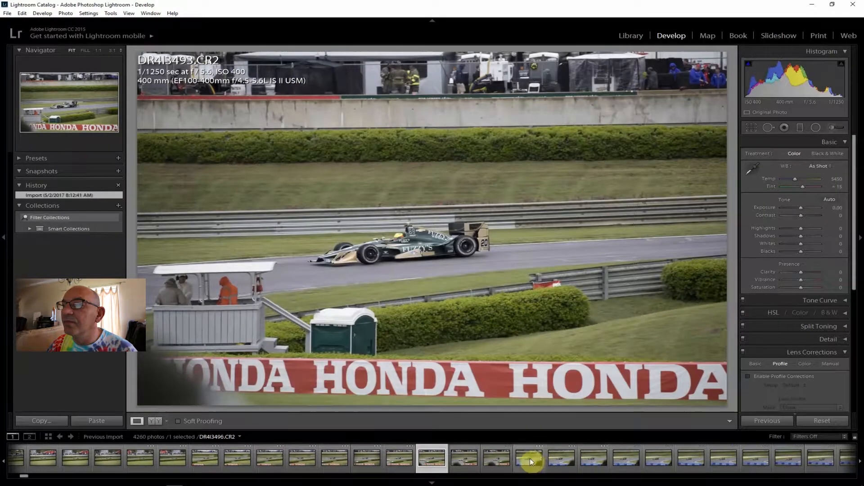
click(492, 458)
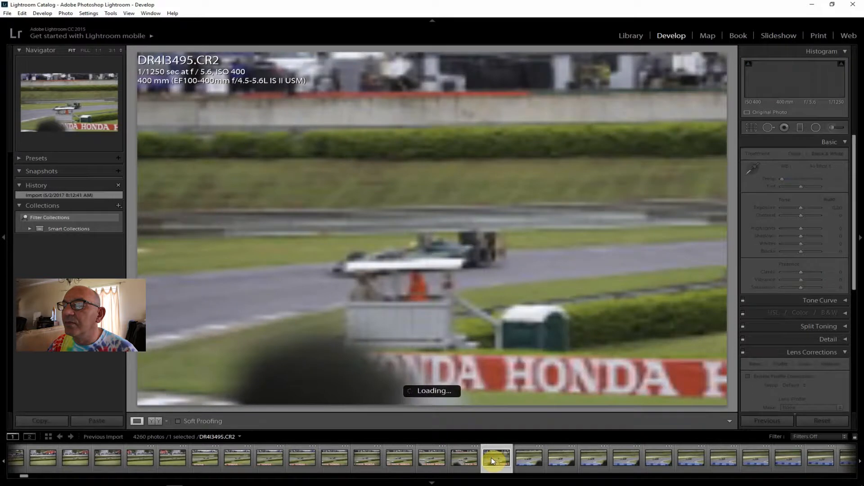
Step: Compare DR4I3506.CR2 with DR4I3507.CR2 and examine the car's sharpness in DR4I3506.CR2 at 1:1 before returning to the full-frame view
click(530, 460)
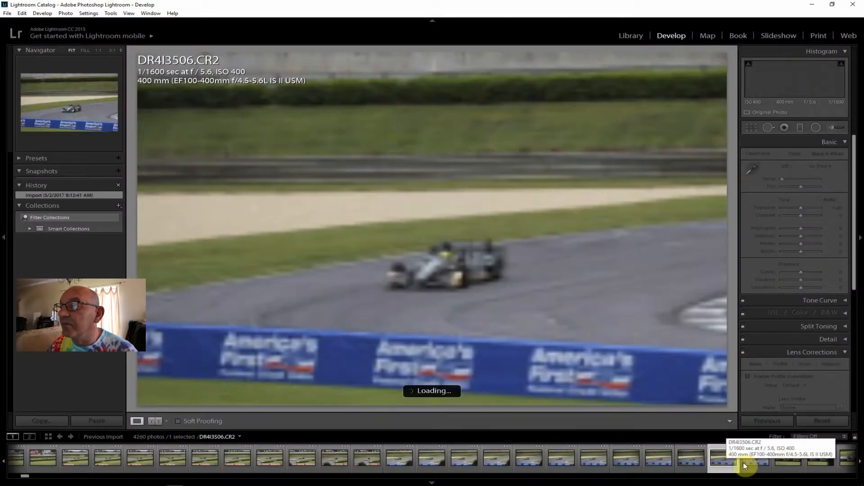
click(754, 460)
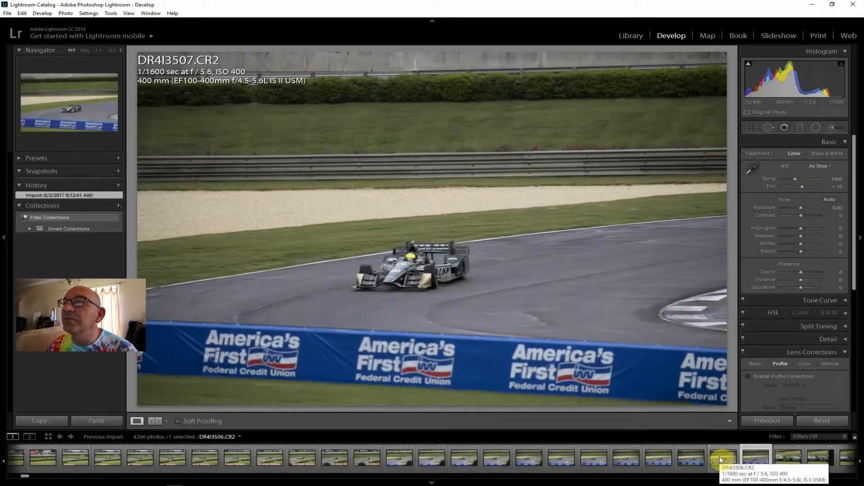
click(720, 457)
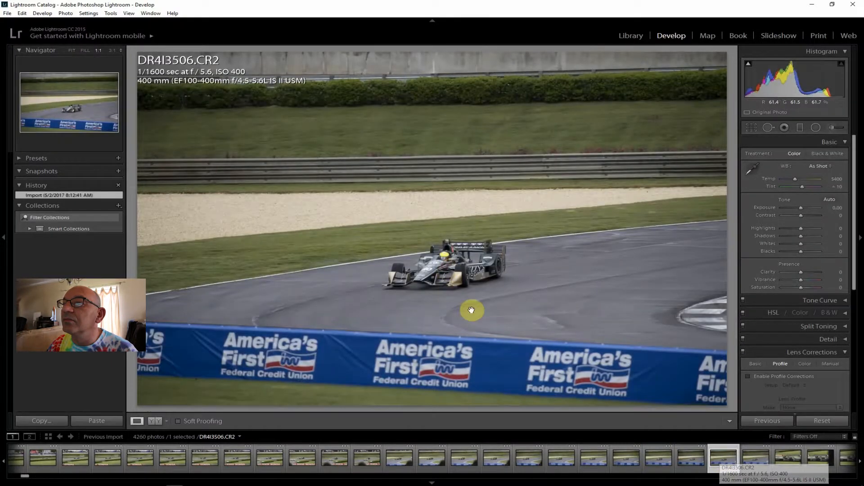
click(472, 311)
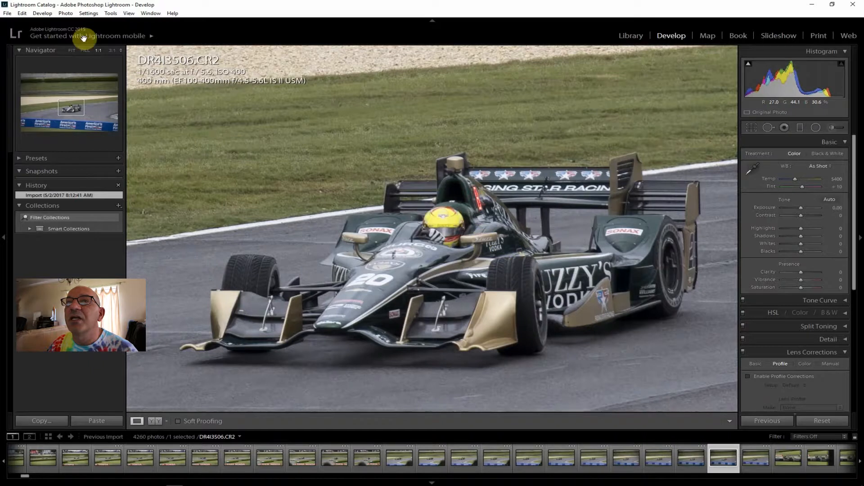
click(72, 50)
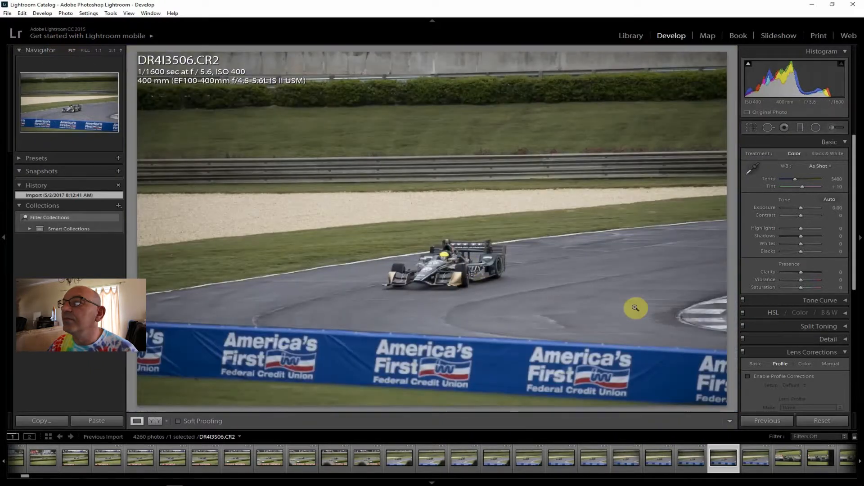
Step: Crop DR4I3506.CR2 tightly around the green number 20 car, leaving out the background fence and the America's First banner
click(751, 129)
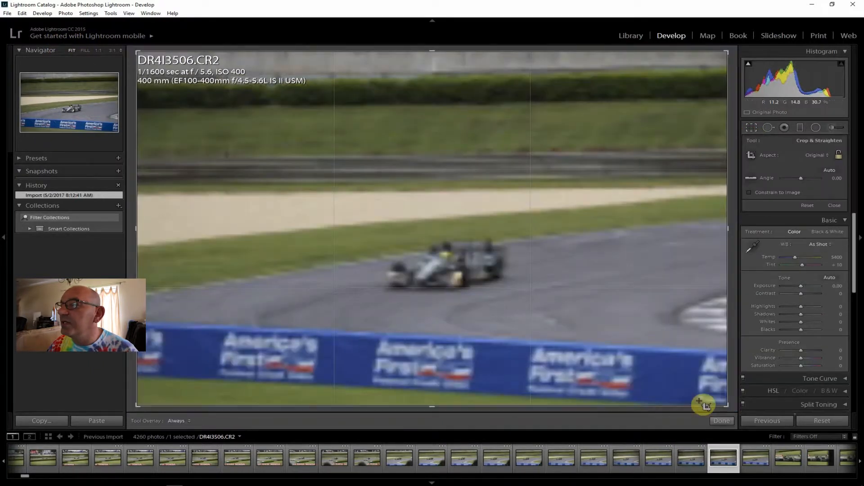
drag(728, 406, 621, 350)
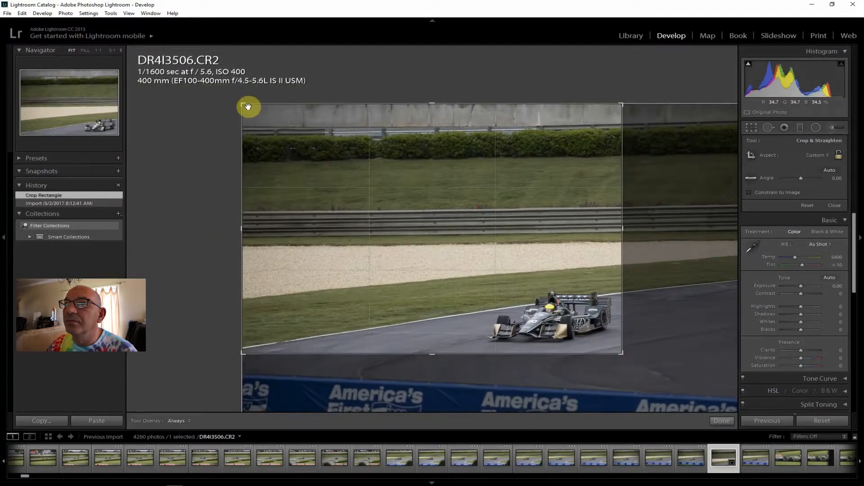
drag(284, 130, 359, 188)
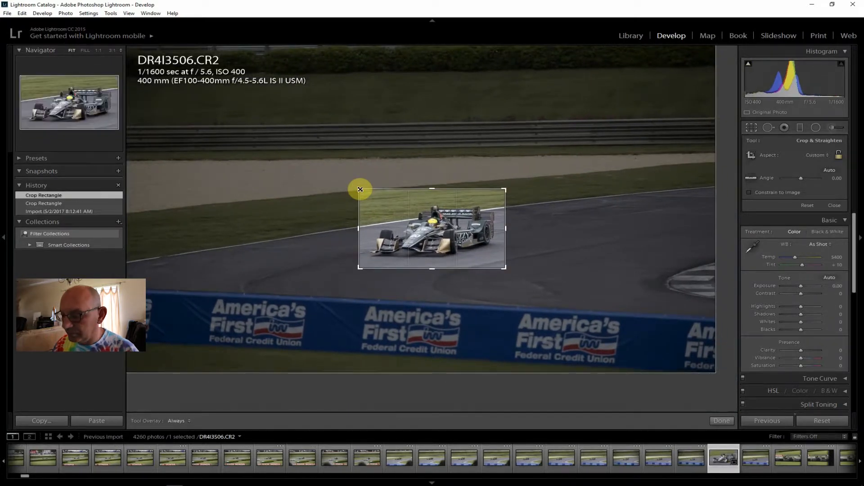
key(Return)
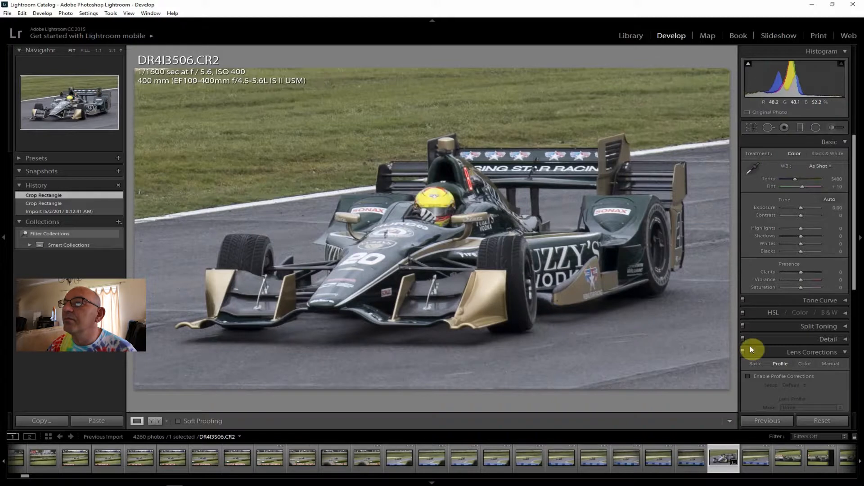
Step: Enable lens profile corrections and set Contrast +29, Clarity +36, Highlights -52, Shadows +55, Vibrance +19 and Saturation +17 on DR4I3506.CR2
drag(801, 215, 806, 216)
drag(801, 272, 806, 273)
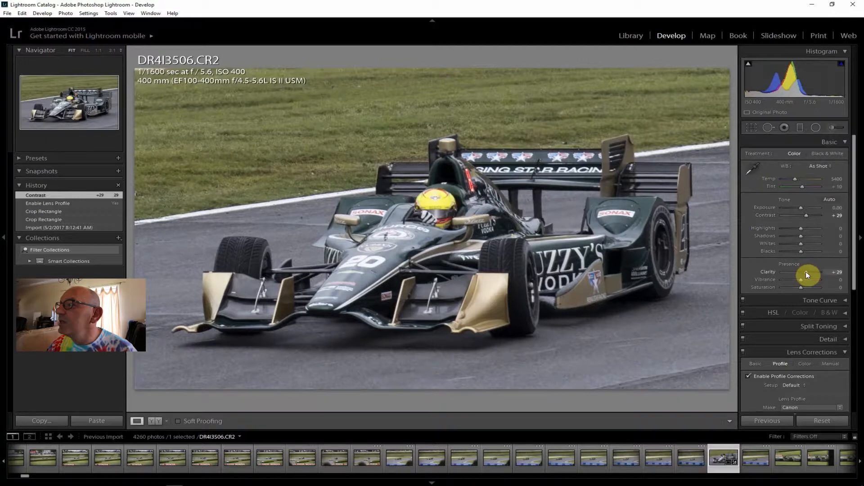
drag(807, 271, 806, 268)
drag(802, 228, 792, 226)
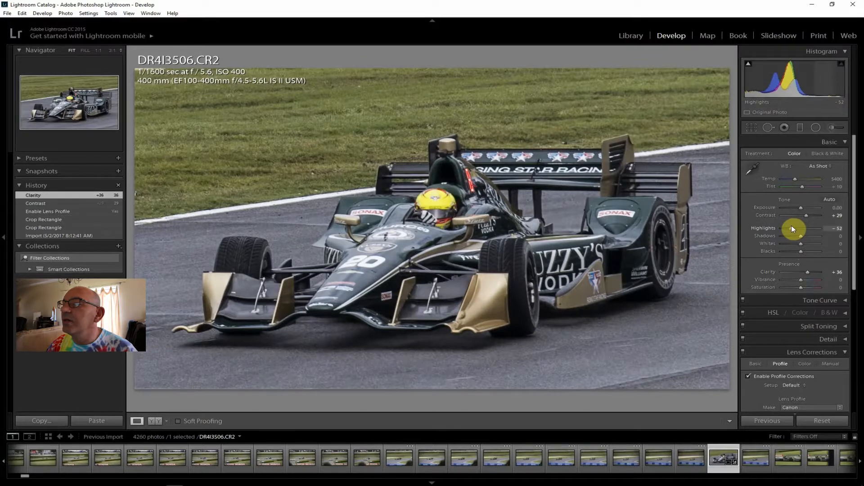
drag(791, 226, 808, 237)
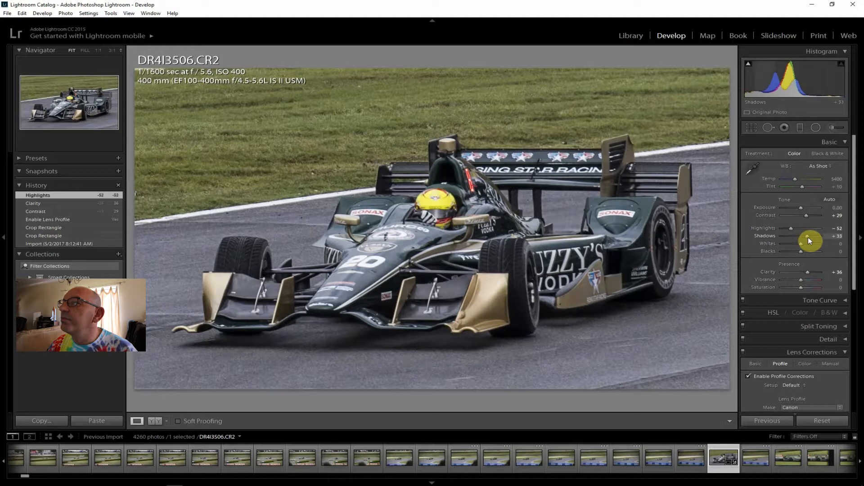
drag(809, 237, 809, 236)
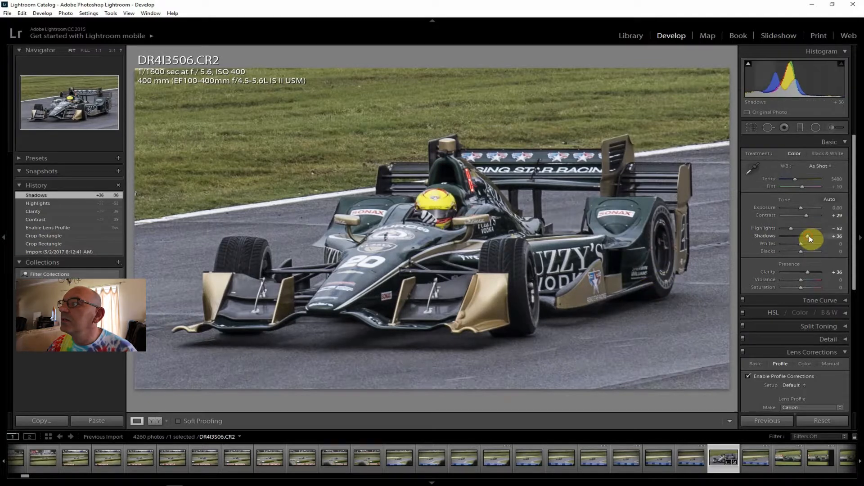
drag(811, 235, 812, 235)
drag(801, 279, 802, 287)
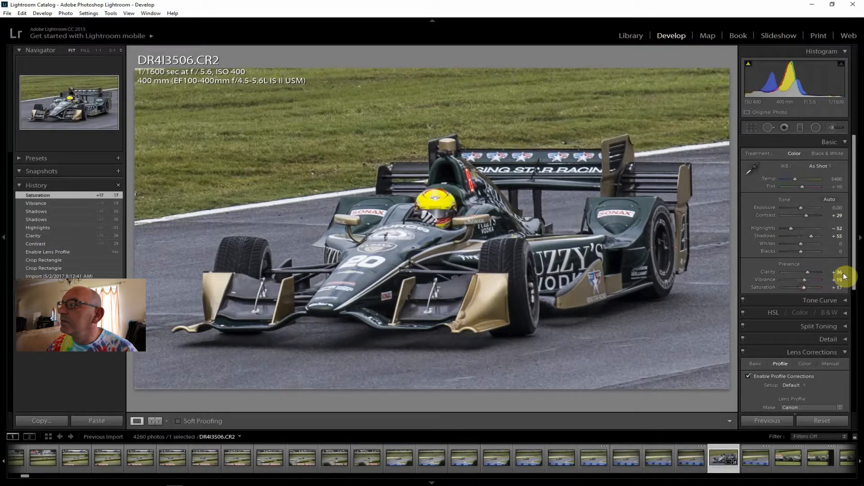
Step: Set the Dehaze amount of DR4I3506.CR2 to +10 and export the photo to the hard drive with the existing export settings
drag(855, 260, 826, 402)
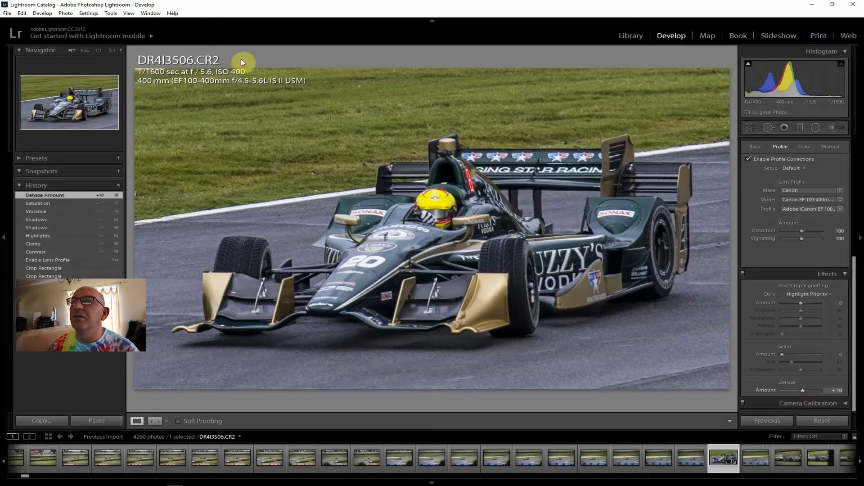
click(7, 13)
click(27, 111)
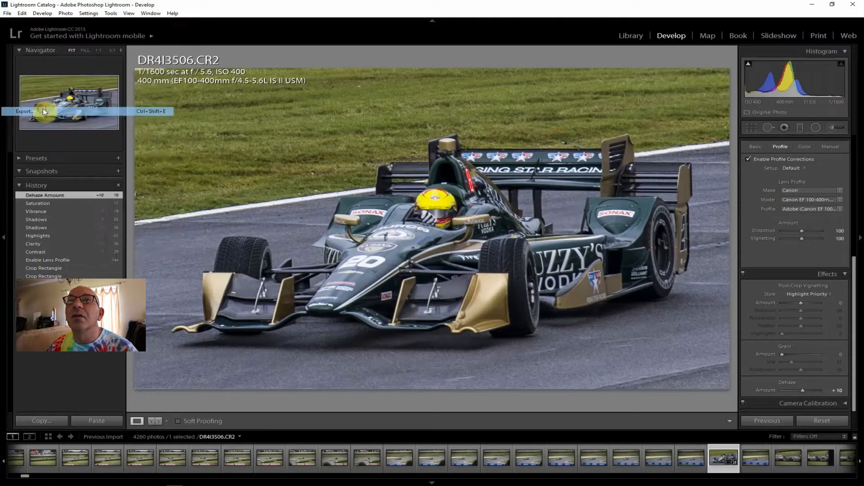
click(575, 460)
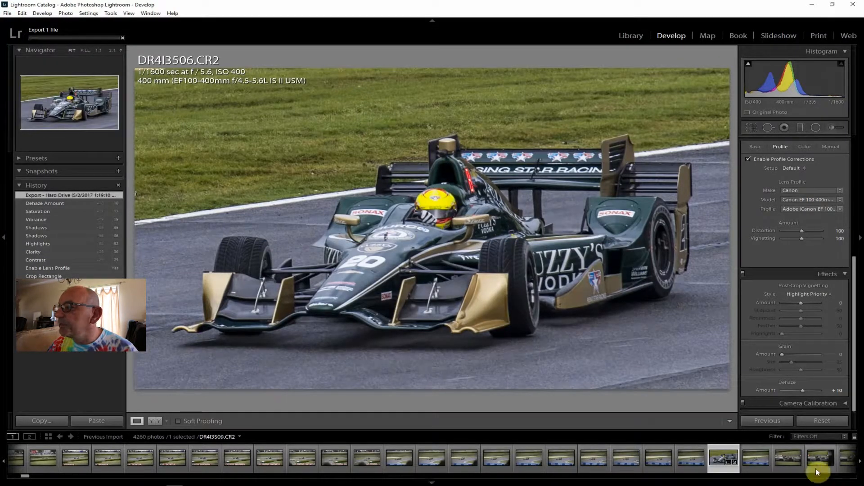
Step: Look through the side-on shots of the Fuzzy's car, displaying DR4I3508.CR2, DR4I3513.CR2, DR4I3515.CR2 and DR4I3516.CR2
click(783, 459)
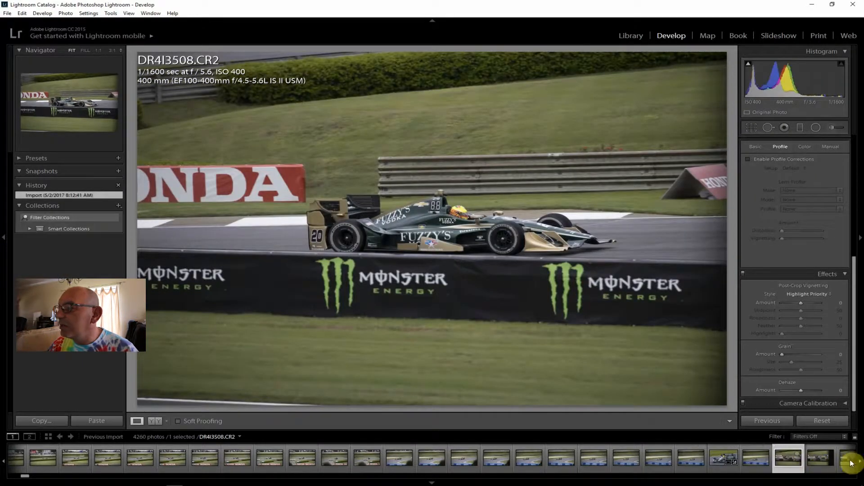
scroll(792, 458, down, 4)
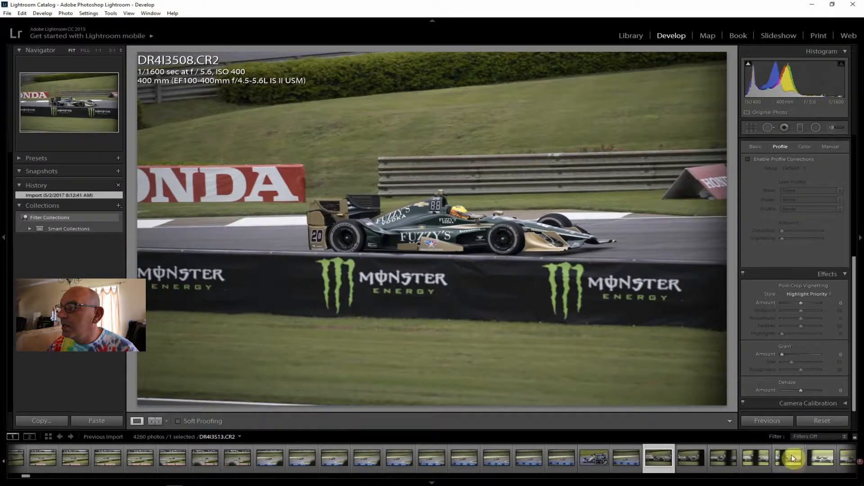
click(823, 461)
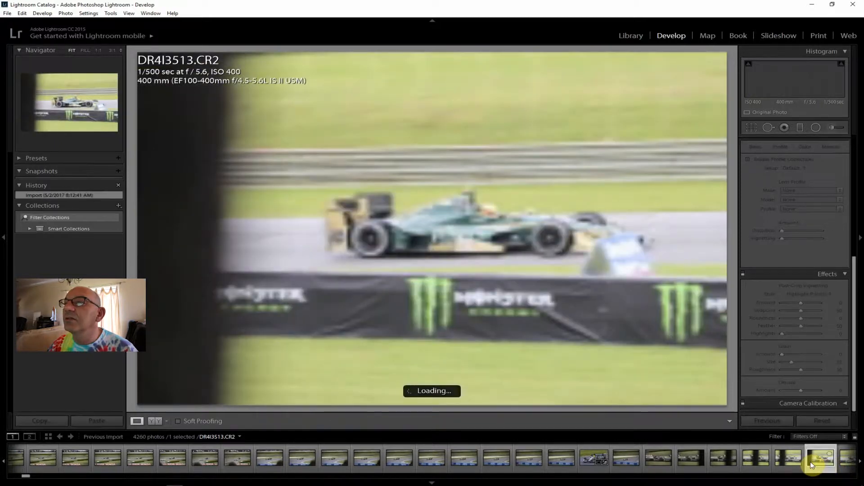
click(860, 462)
click(861, 462)
click(785, 460)
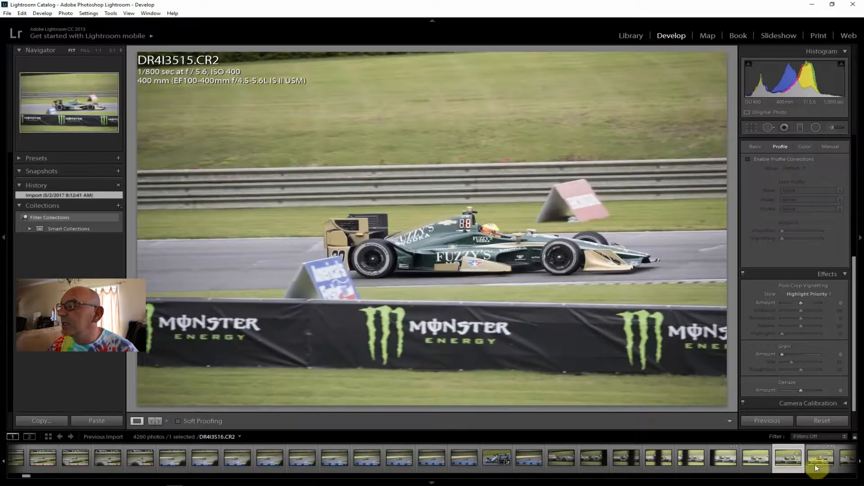
click(814, 464)
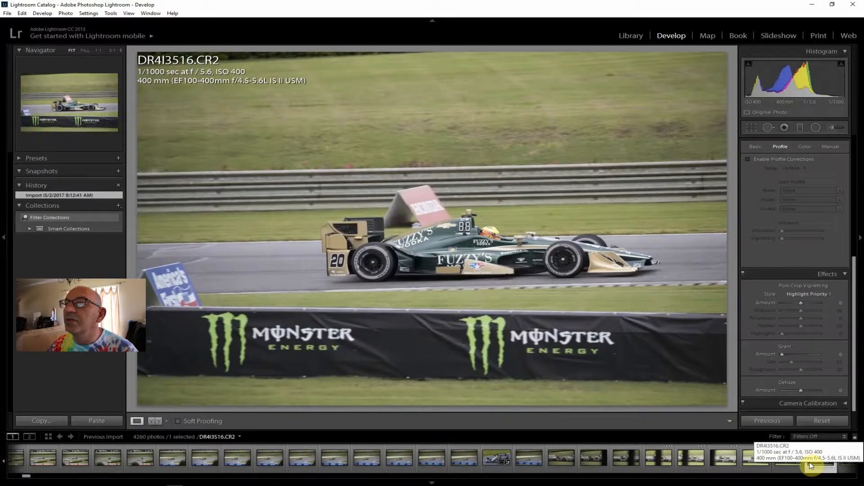
Step: Crop DR4I3516.CR2 to a wide strip around the car, excluding the Monster Energy banner and most of the grass bank
click(751, 128)
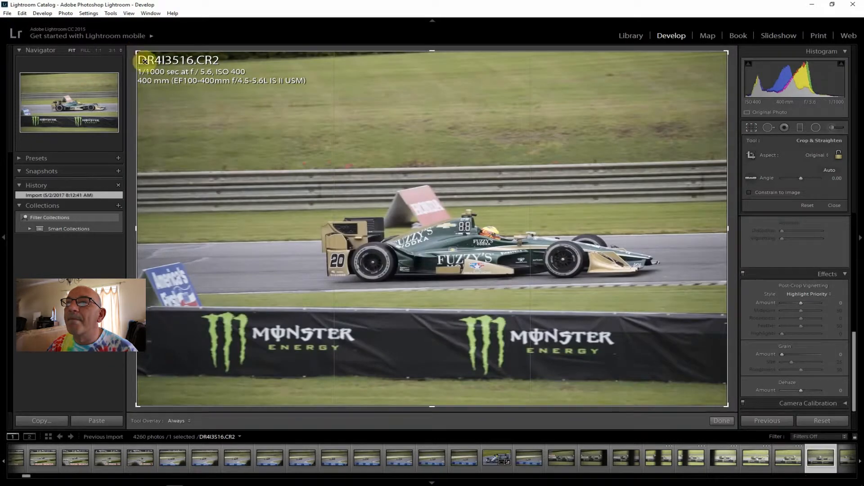
drag(136, 52, 209, 105)
drag(439, 295, 440, 299)
drag(656, 228, 628, 227)
key(Return)
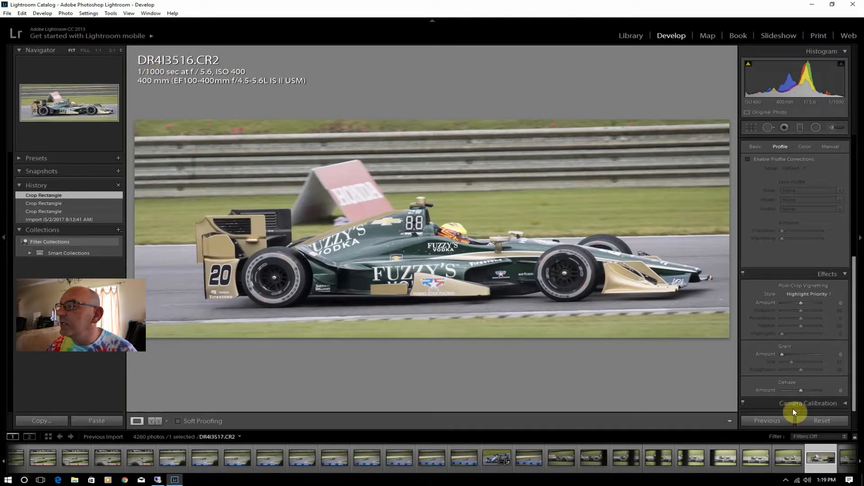
Step: Enable lens profile corrections and set Highlights -31, Contrast +38, Clarity +26, Vibrance +17, Saturation +17 and Shadows +31 on DR4I3516.CR2
click(768, 161)
drag(858, 322, 861, 153)
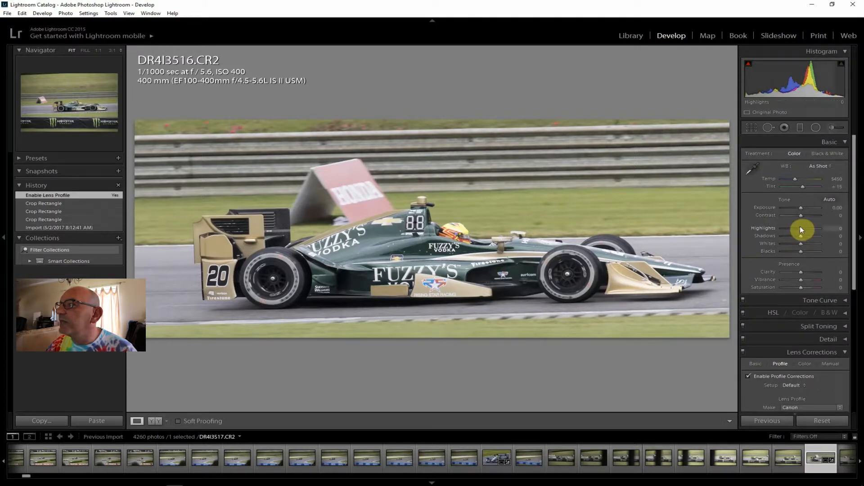
drag(800, 226, 809, 217)
mouse_move(801, 275)
mouse_down()
mouse_move(806, 271)
mouse_move(803, 287)
mouse_up()
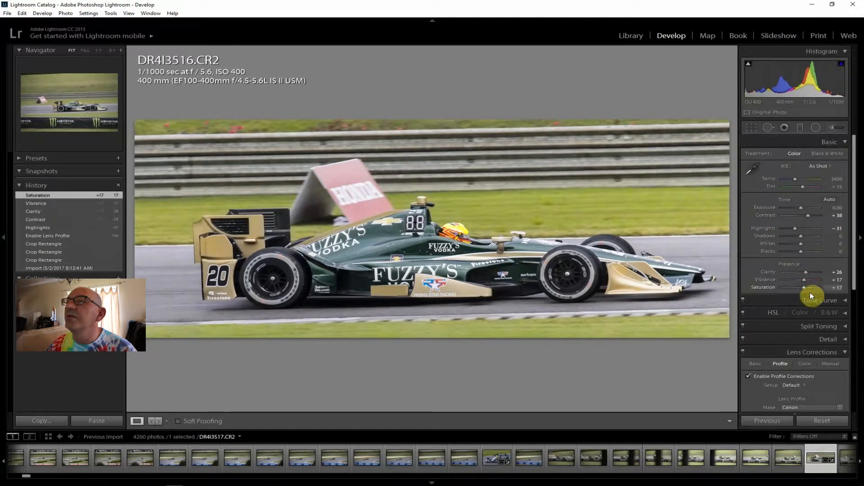
drag(807, 237, 861, 386)
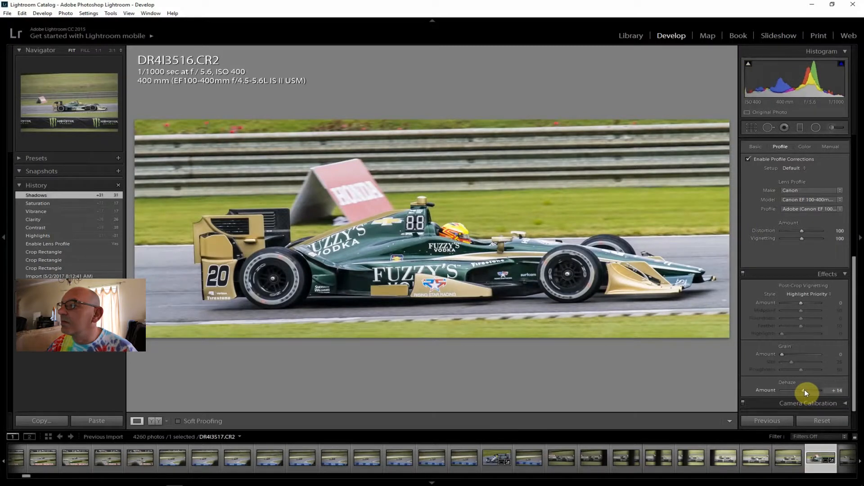
Step: Set the Dehaze amount of DR4I3516.CR2 to +12 and export the photo to J:\ToPost with the existing export settings
drag(804, 390, 804, 390)
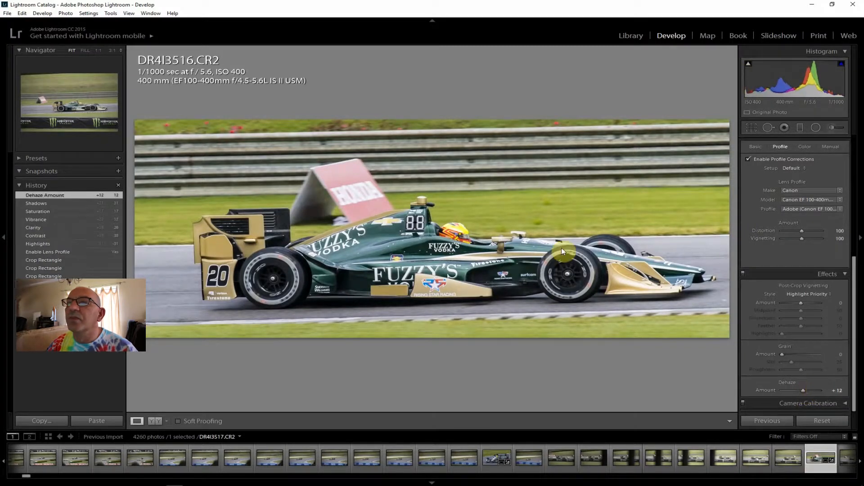
click(7, 13)
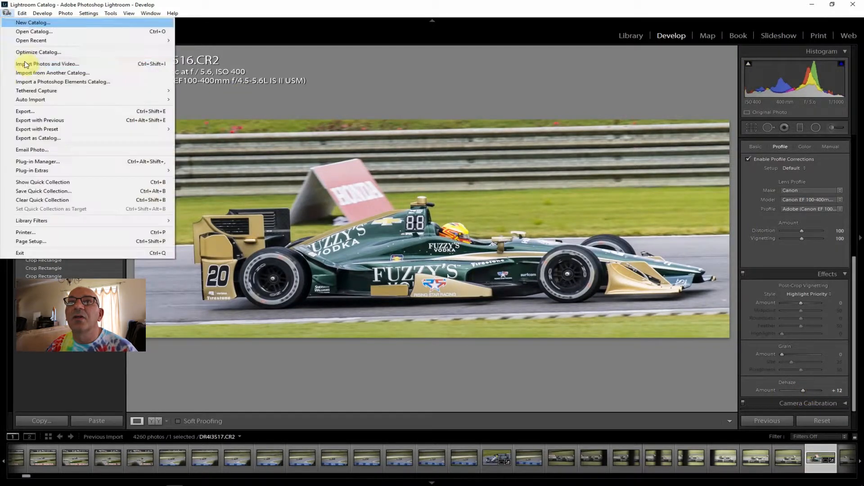
click(46, 112)
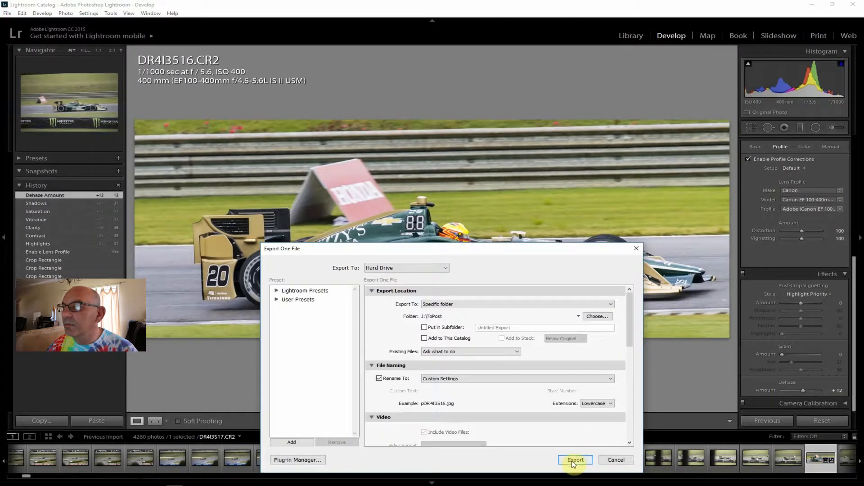
click(575, 461)
Step: Browse further through the imported shots, display DR4I3543.CR2 of the Verizon car and examine the thumbnails that follow
click(860, 461)
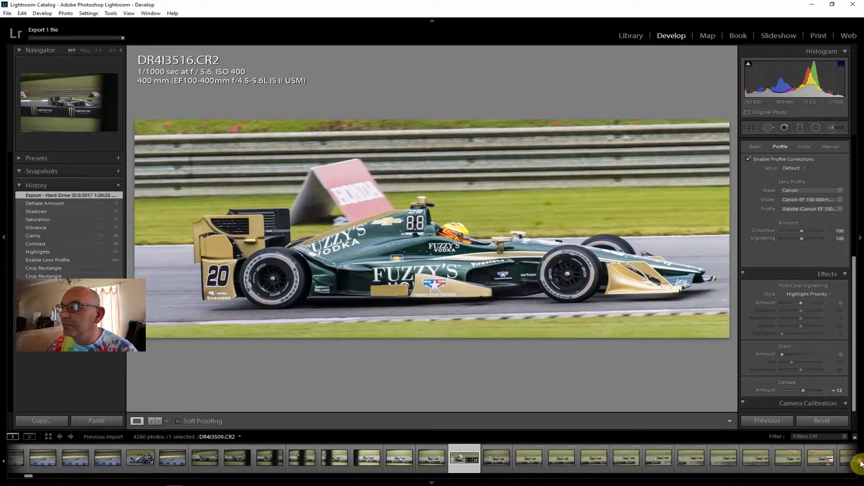
click(860, 462)
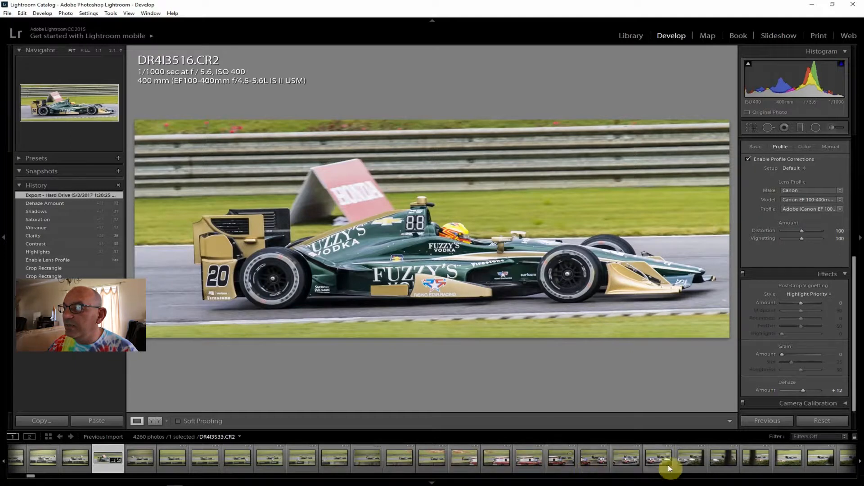
click(861, 463)
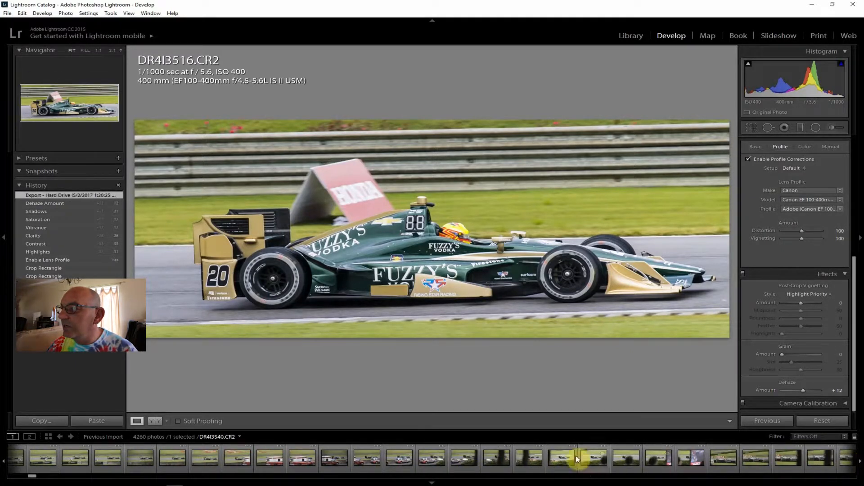
click(745, 463)
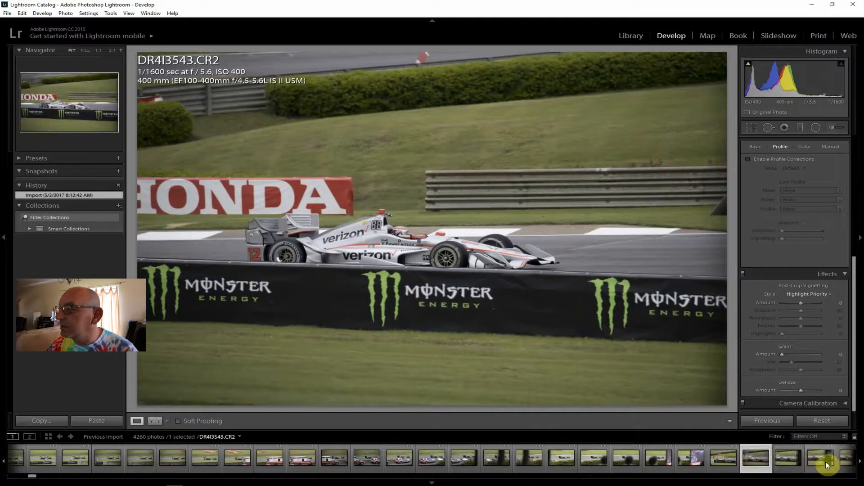
click(860, 463)
click(860, 462)
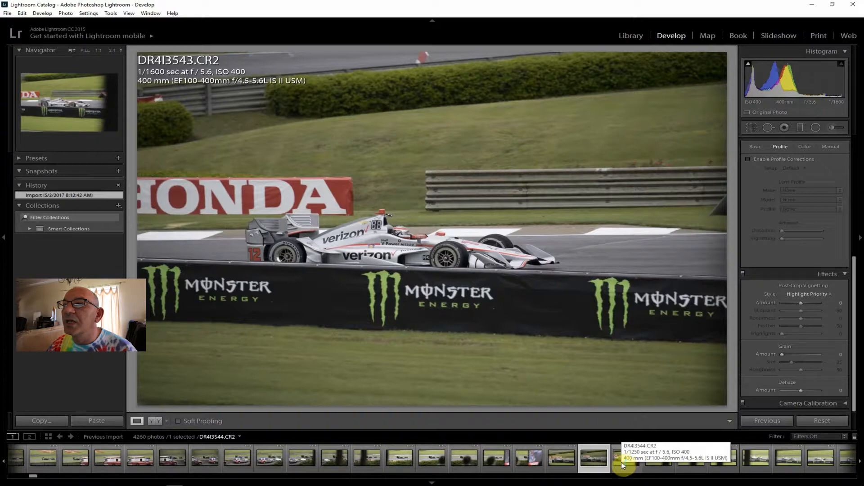
Step: Browse the following Verizon car shots and examine DR4I3552.CR2 and DR4I3554.CR2 at 1:1 for sharpness, returning each to the fitted view
click(787, 460)
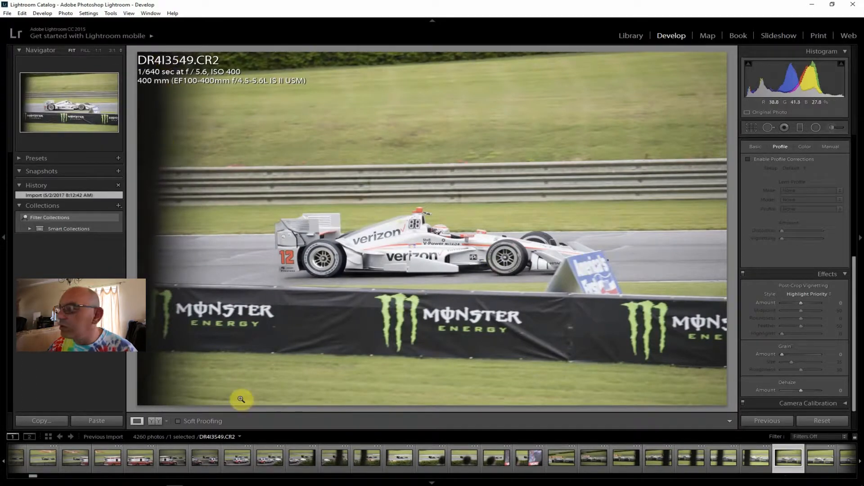
click(860, 462)
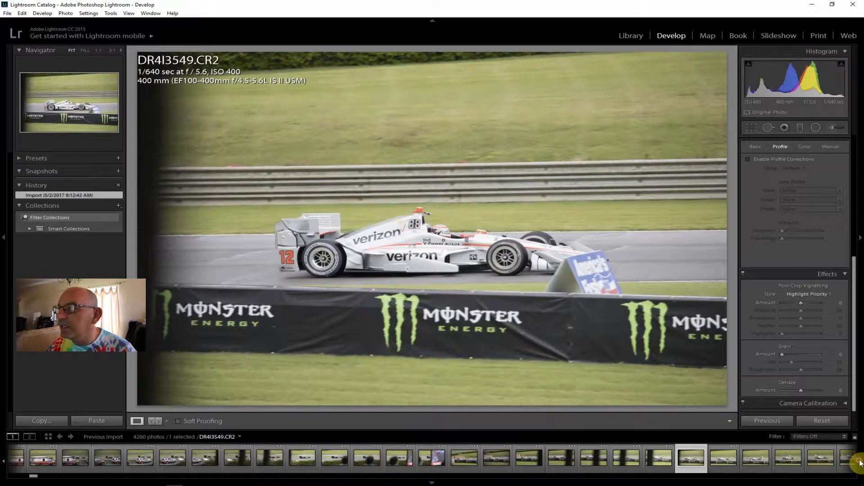
click(860, 463)
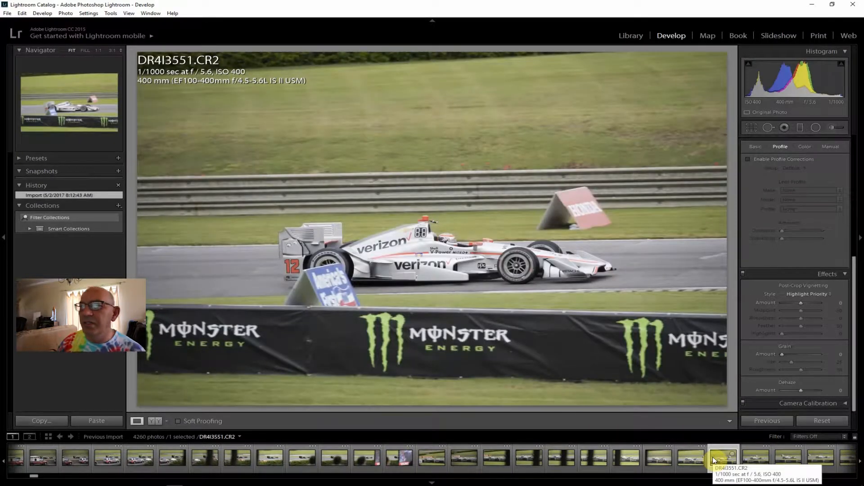
click(759, 458)
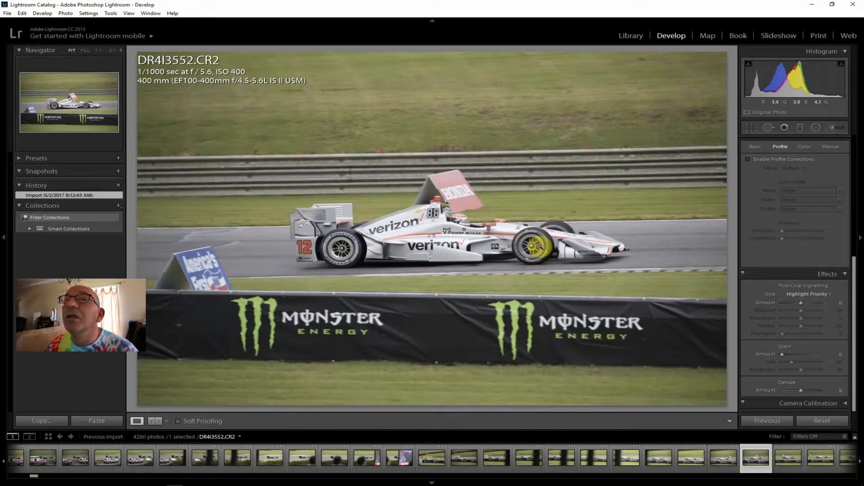
click(343, 247)
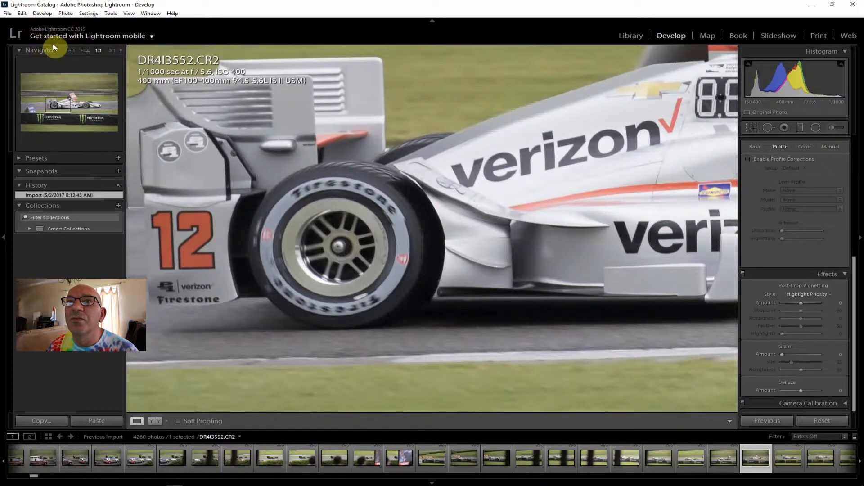
click(72, 50)
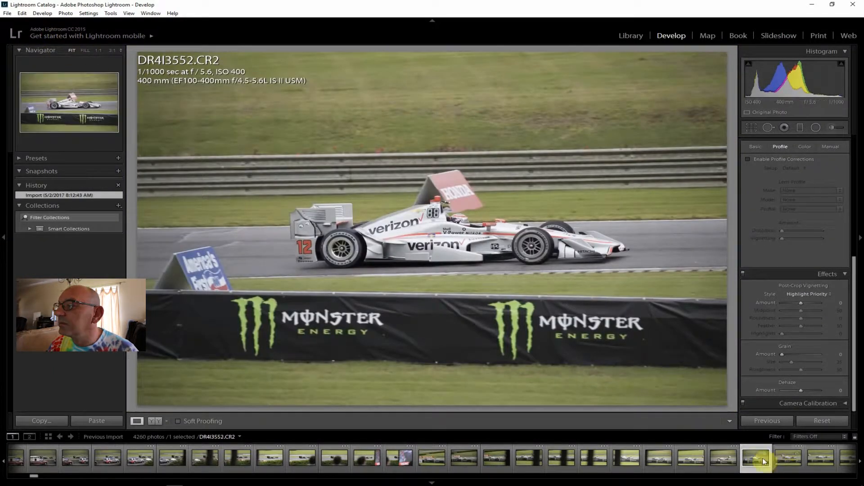
click(814, 458)
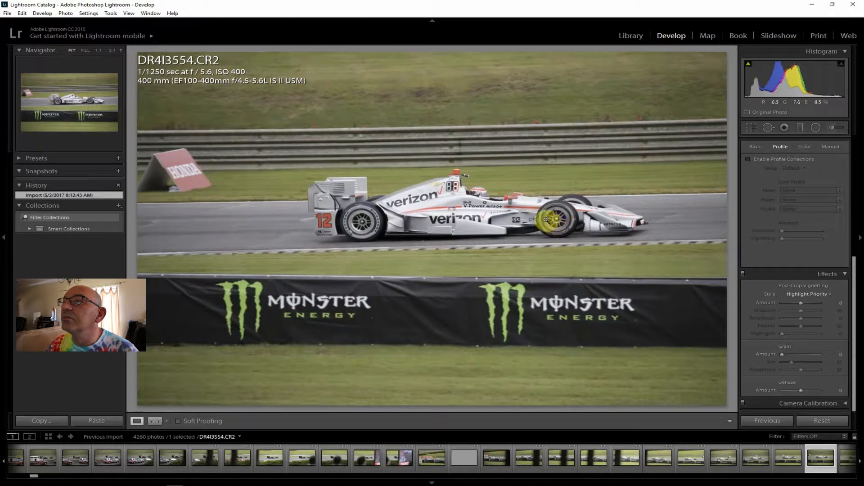
click(470, 181)
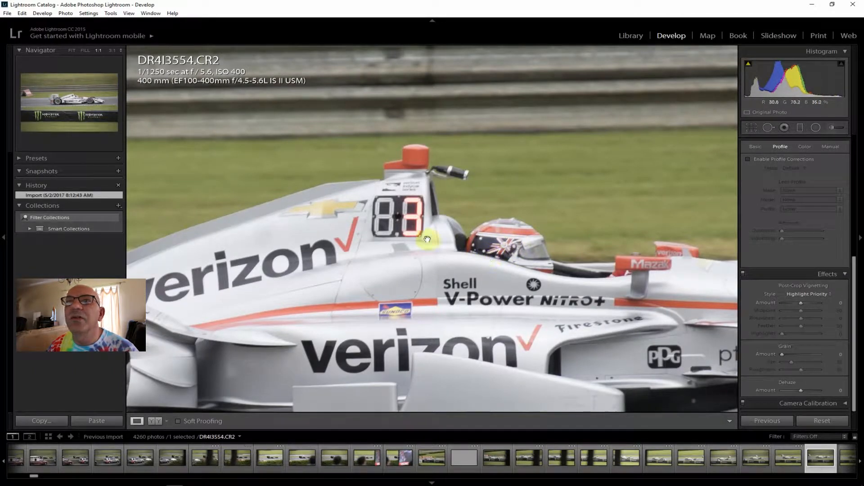
click(72, 51)
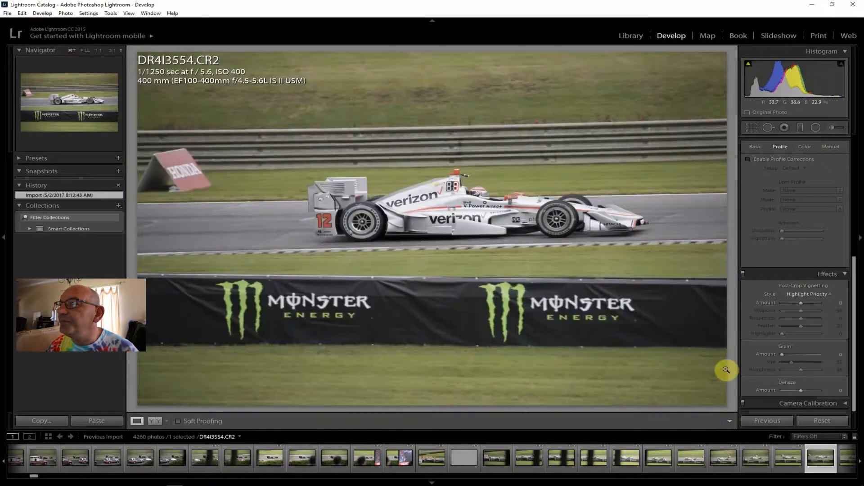
Step: Enable lens profile corrections and set Contrast +31, Highlights -38, Shadows +31, Clarity +26, Vibrance +14 and Saturation +14 on DR4I3554.CR2
click(772, 160)
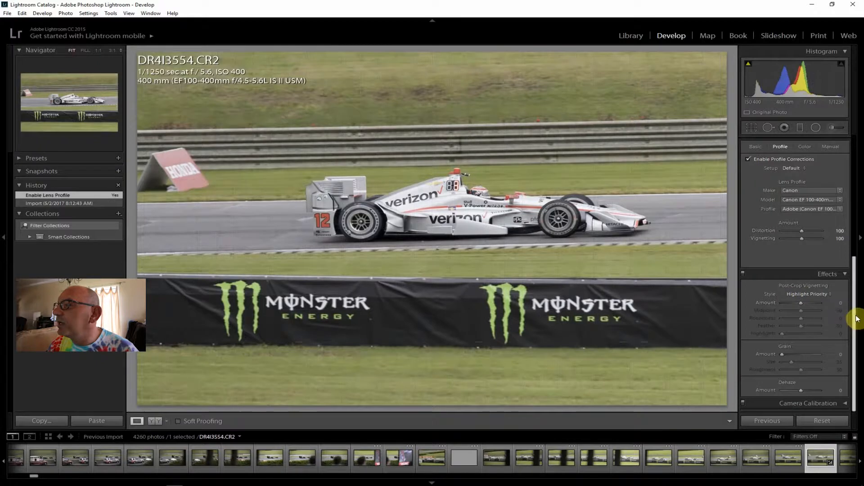
scroll(860, 273, up, 2)
scroll(860, 273, up, 8)
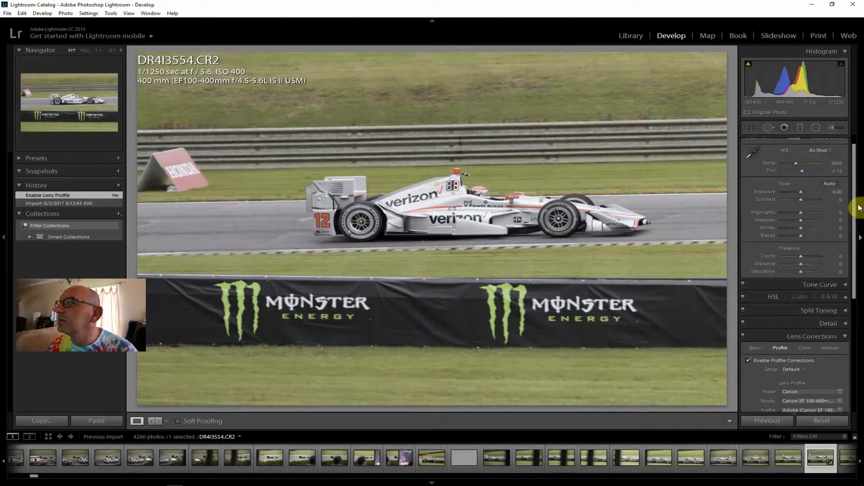
drag(801, 201, 805, 201)
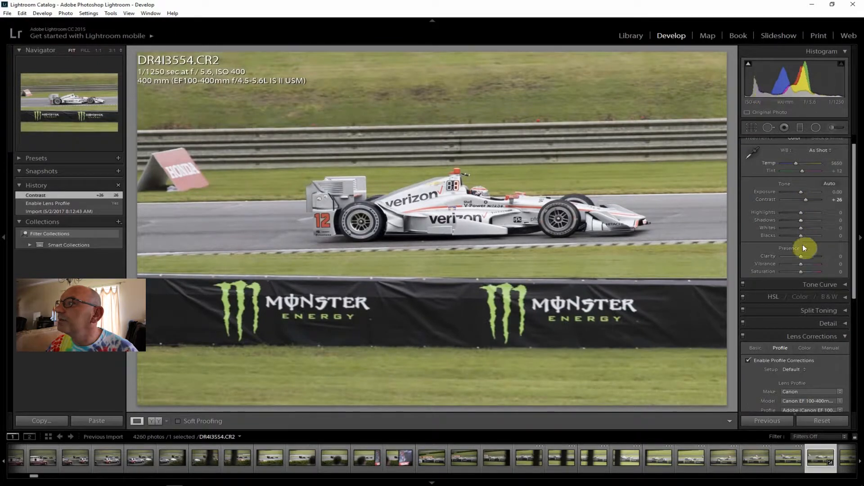
drag(802, 257, 807, 256)
drag(808, 199, 807, 221)
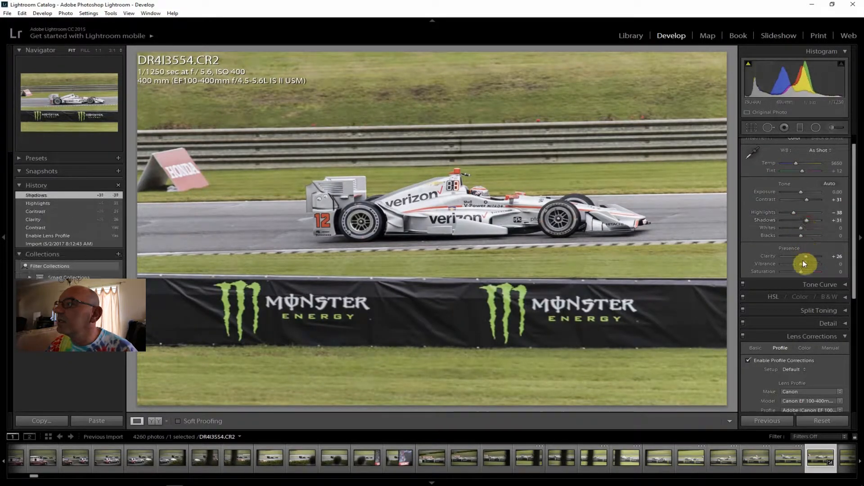
drag(805, 264, 803, 272)
Step: Set the Dehaze amount of DR4I3554.CR2 to +12 and export the photo to the hard drive with the existing export settings
drag(852, 239, 859, 387)
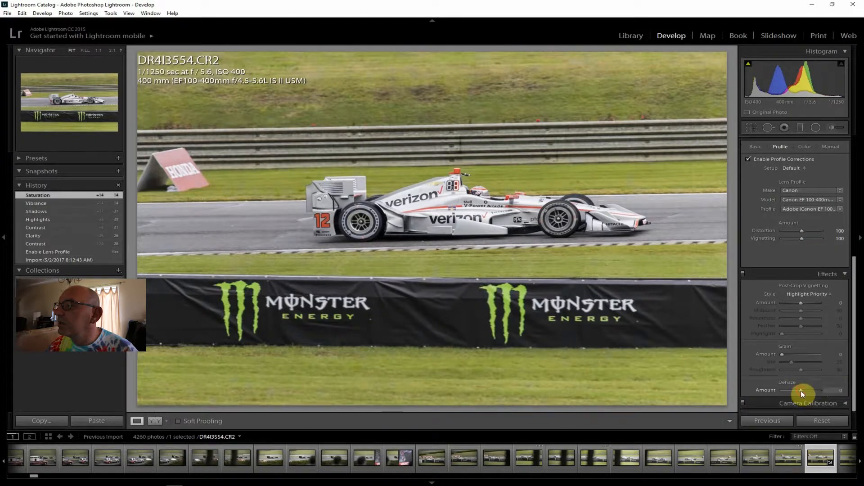
drag(803, 390, 803, 390)
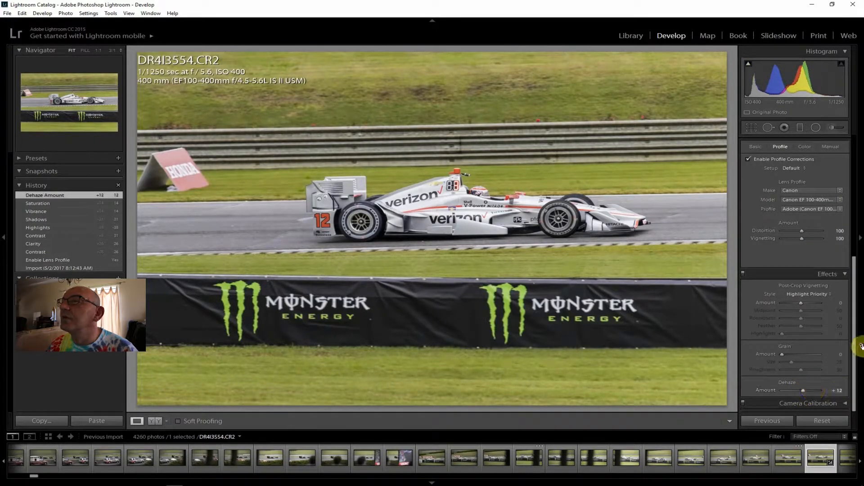
drag(854, 326, 854, 183)
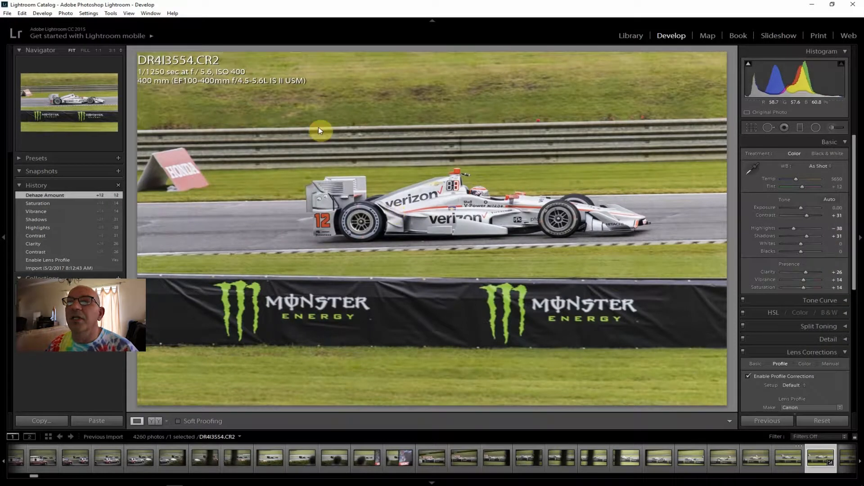
click(7, 13)
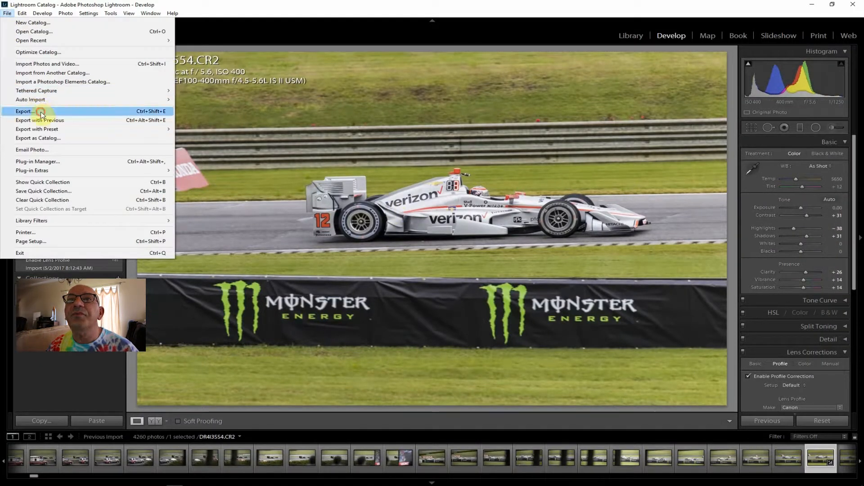
click(40, 114)
click(584, 460)
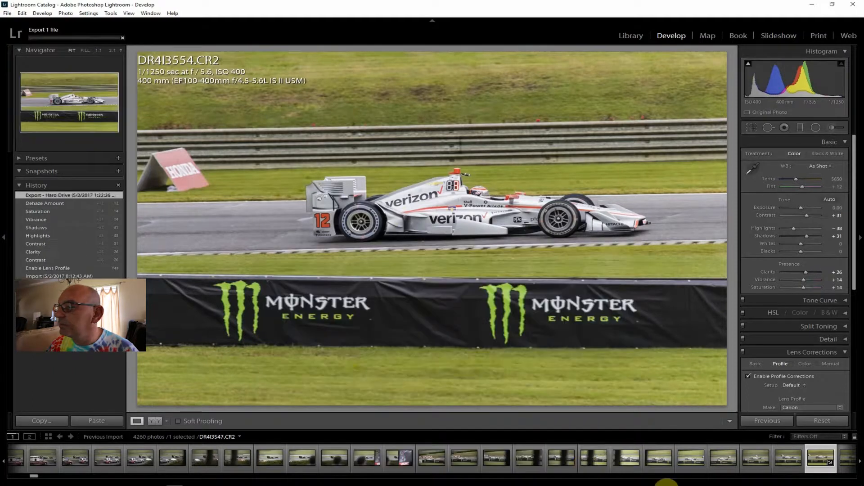
Step: Browse ahead to the yellow Menards car shots, compare DR4I3573.CR2 and DR4I3575.CR2, and display DR4I3578.CR2
drag(859, 462, 860, 462)
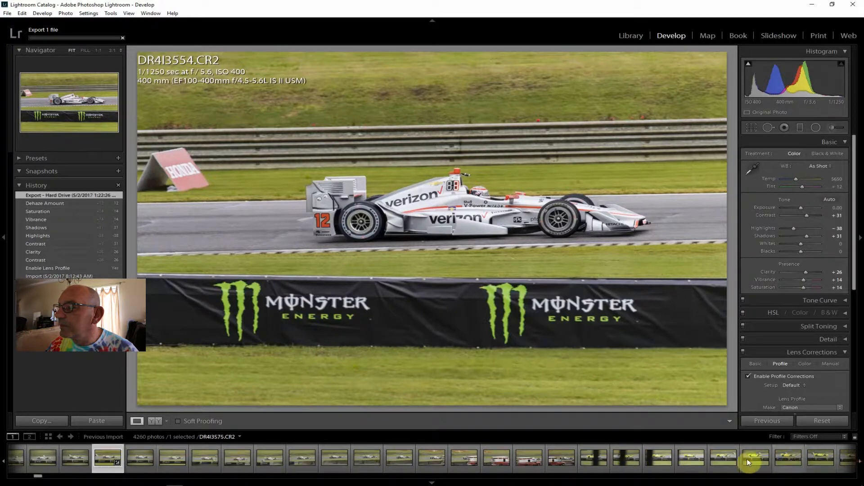
click(722, 459)
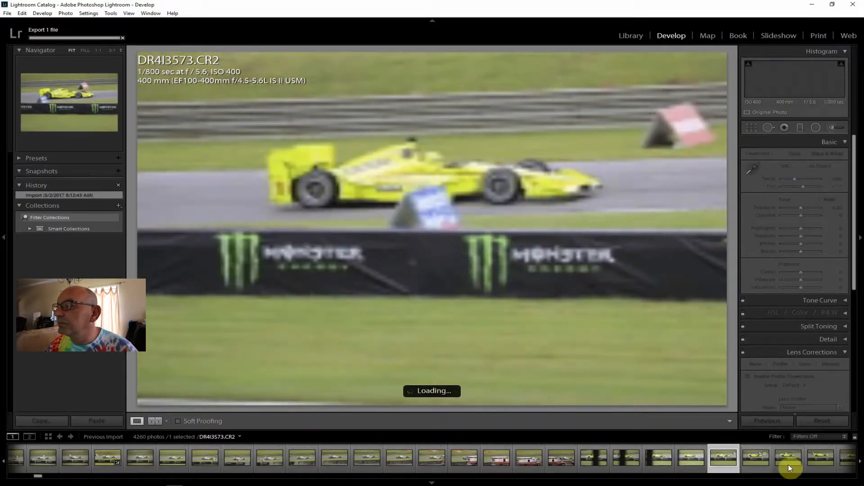
click(788, 459)
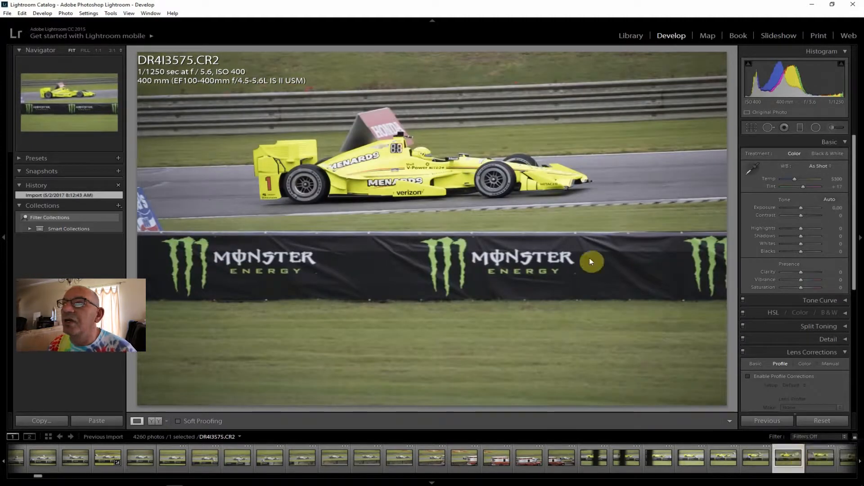
click(860, 463)
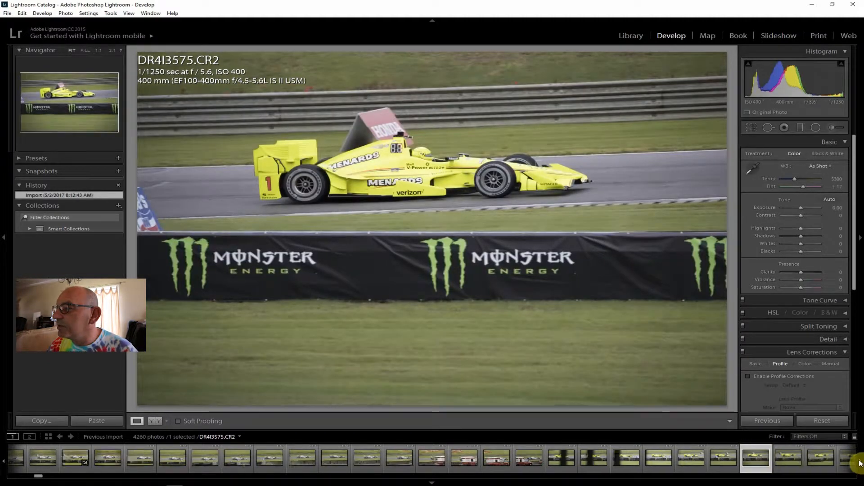
click(860, 463)
click(860, 463)
click(792, 462)
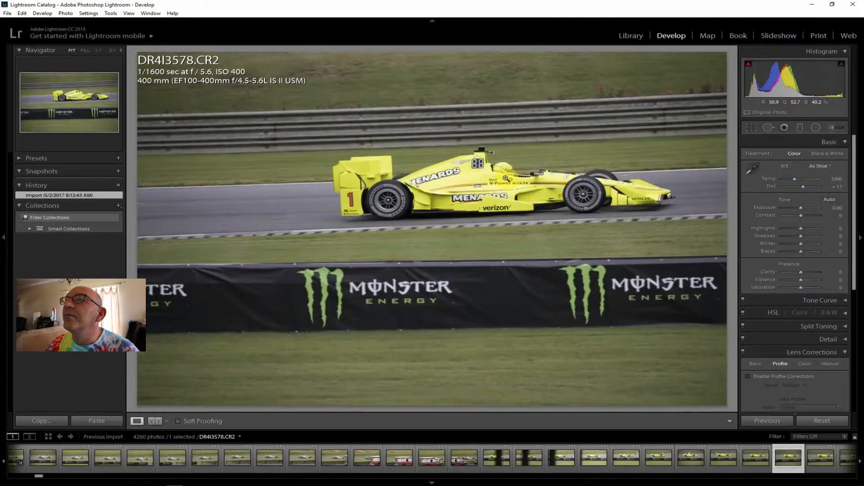
Step: Enable lens profile corrections on DR4I3578.CR2 and crop it tighter around the yellow car at the original aspect ratio, trimming the foreground grass
click(773, 375)
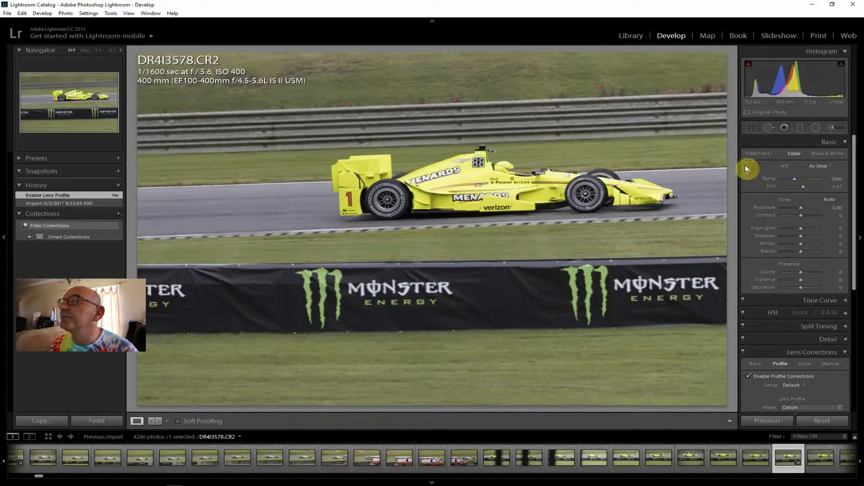
click(753, 128)
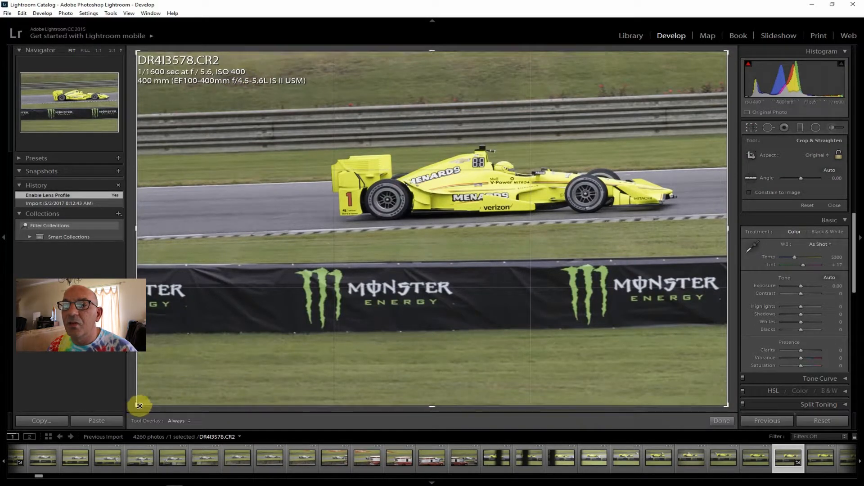
drag(153, 396, 205, 374)
key(Return)
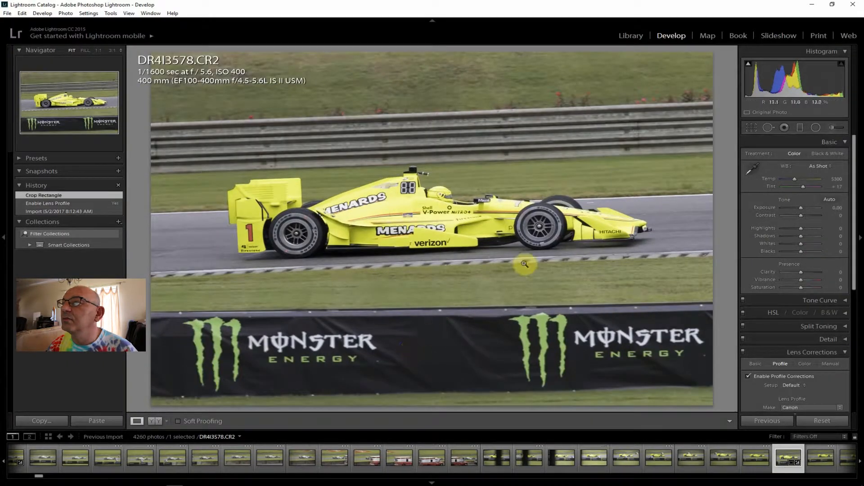
Step: Set Clarity +29, Contrast +38, Shadows +62 and Highlights -50 on DR4I3578.CR2
drag(801, 271, 806, 272)
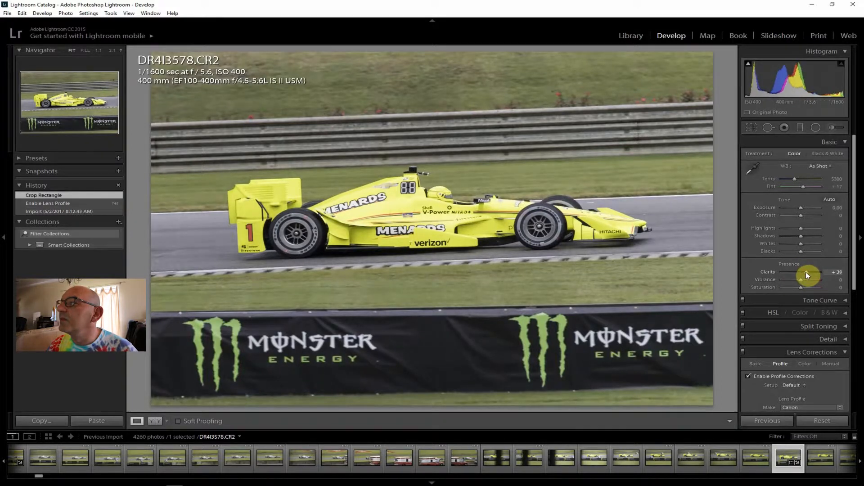
drag(801, 216, 809, 215)
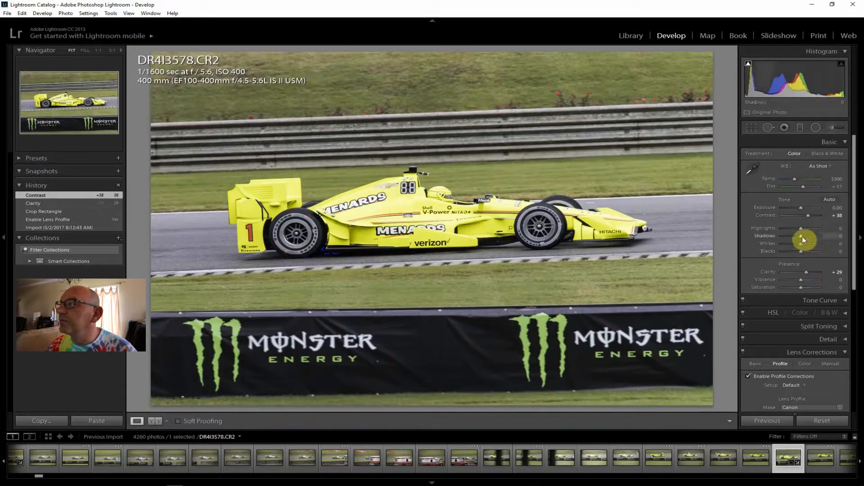
drag(800, 236, 818, 239)
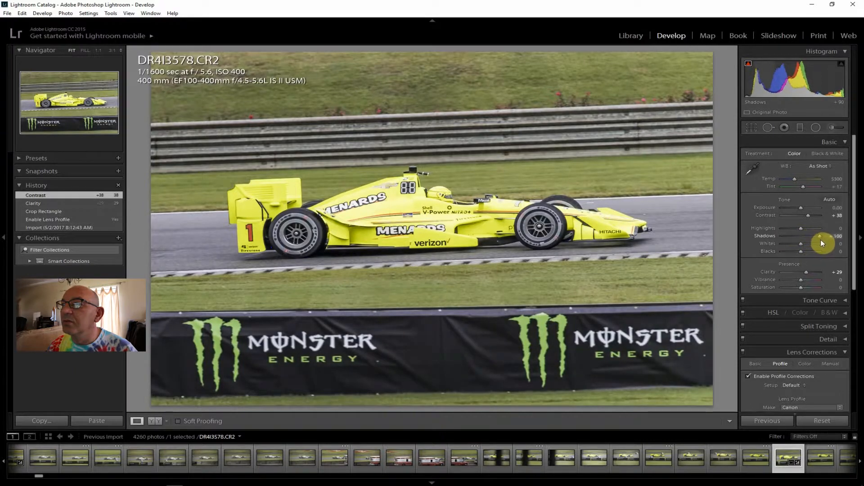
drag(814, 237, 813, 239)
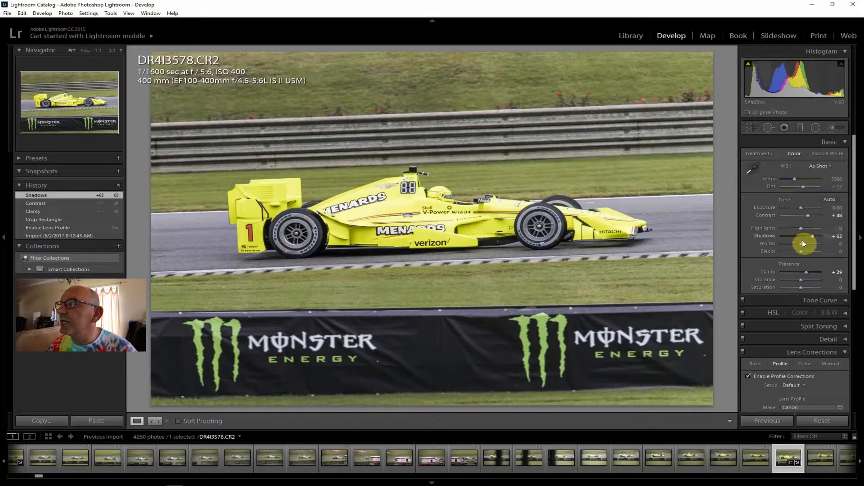
drag(802, 229, 793, 227)
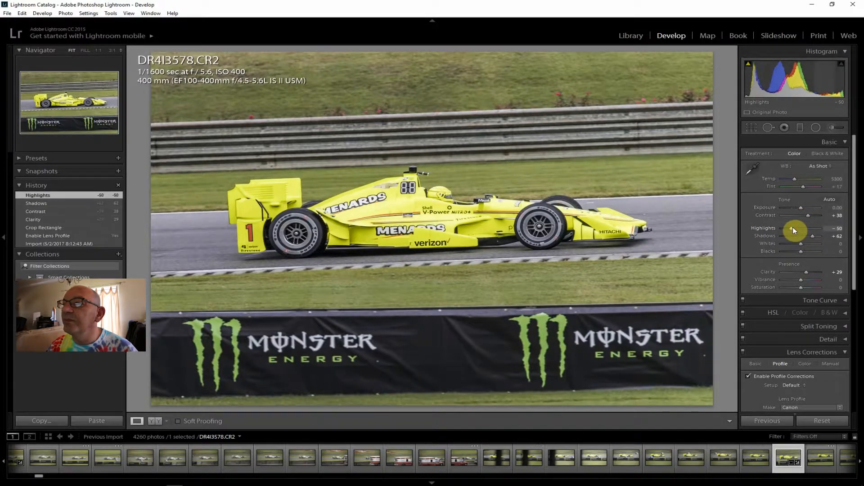
Step: Set both Vibrance and Saturation of DR4I3578.CR2 to +7
drag(800, 279, 802, 286)
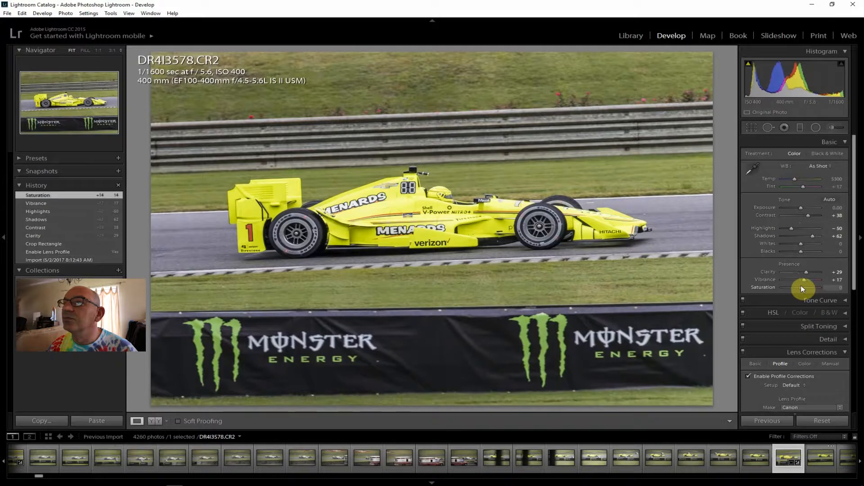
drag(801, 285, 801, 286)
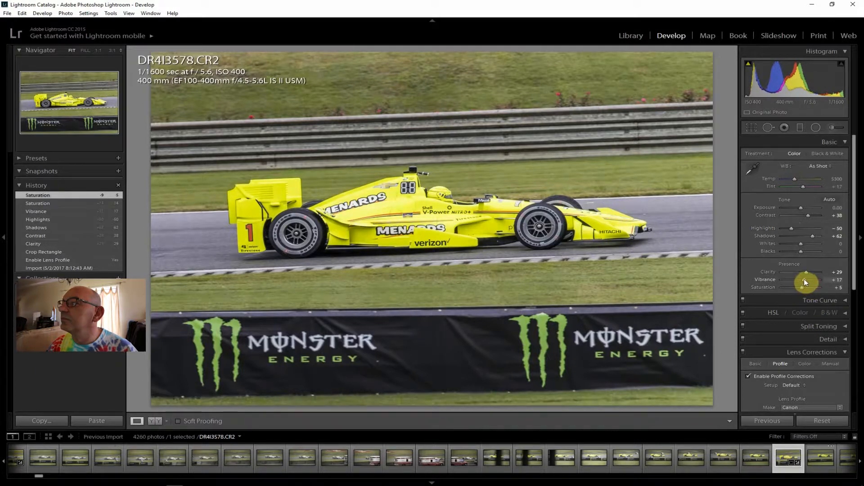
drag(803, 279, 802, 287)
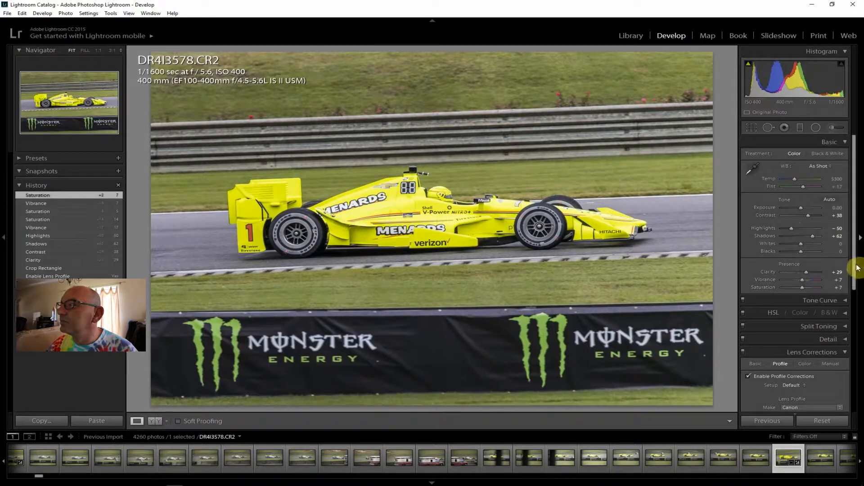
Step: Set Dehaze to +19 on DR4I3578.CR2 and export the photo to the hard drive
drag(855, 263, 860, 405)
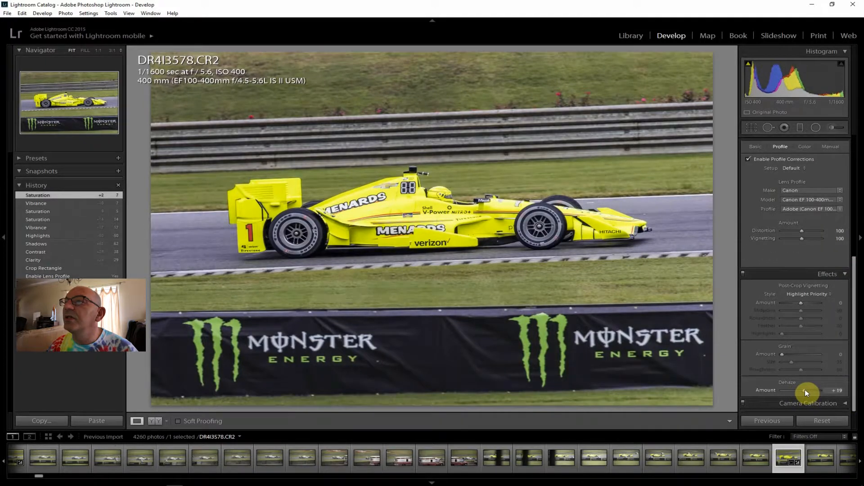
drag(806, 390, 806, 390)
drag(851, 325, 851, 188)
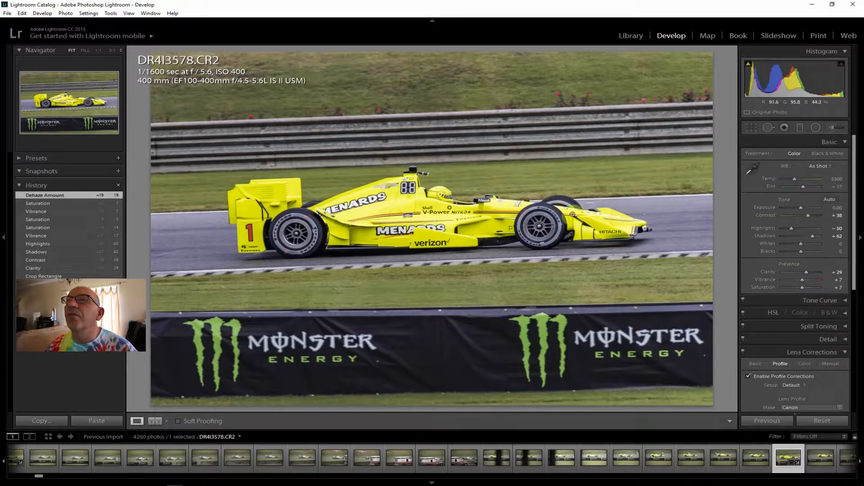
click(8, 15)
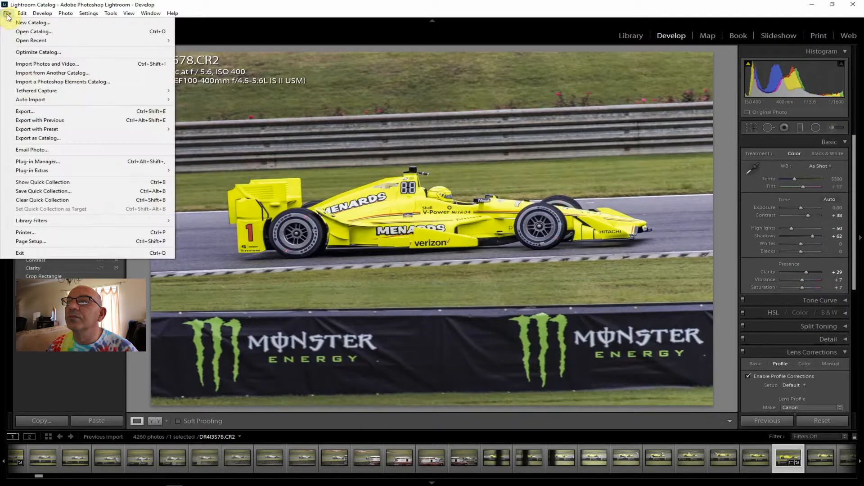
click(33, 111)
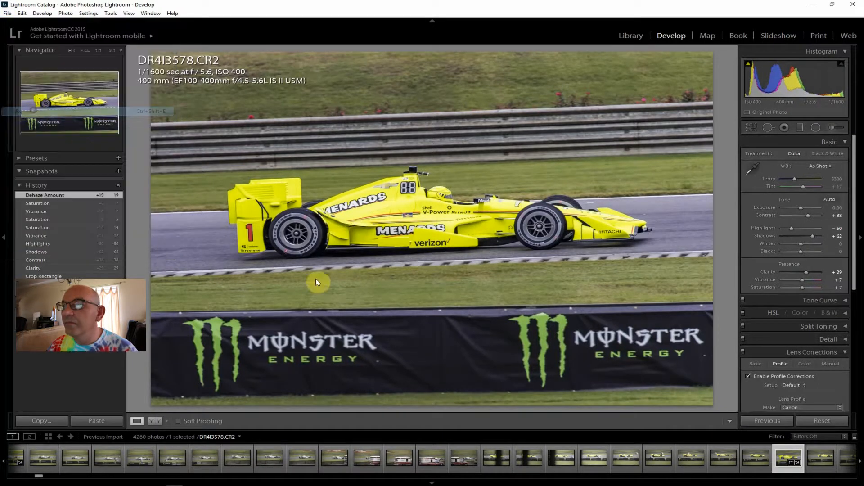
Step: Browse ahead to DR4I3595.CR2, inspect the car at 1:1 magnification and return to the fit view
click(861, 462)
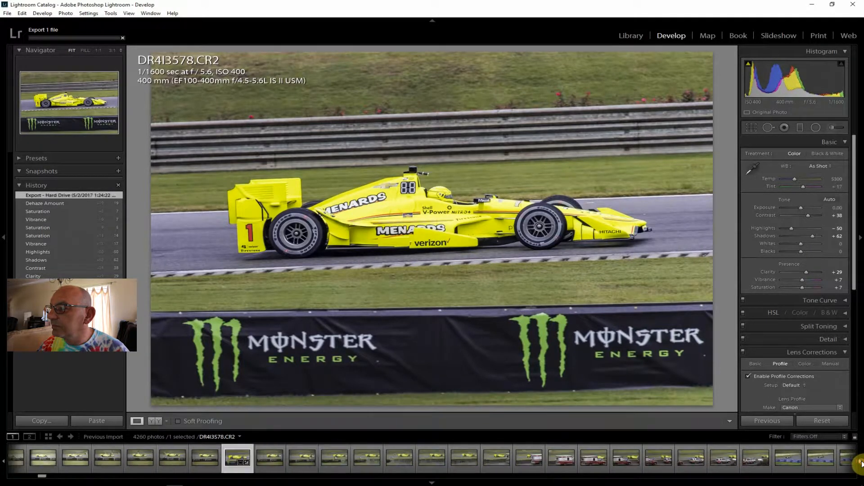
click(608, 462)
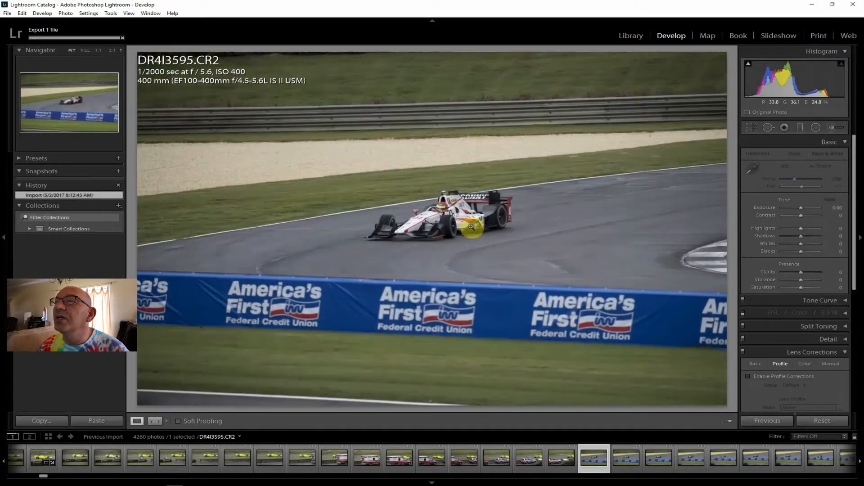
click(452, 216)
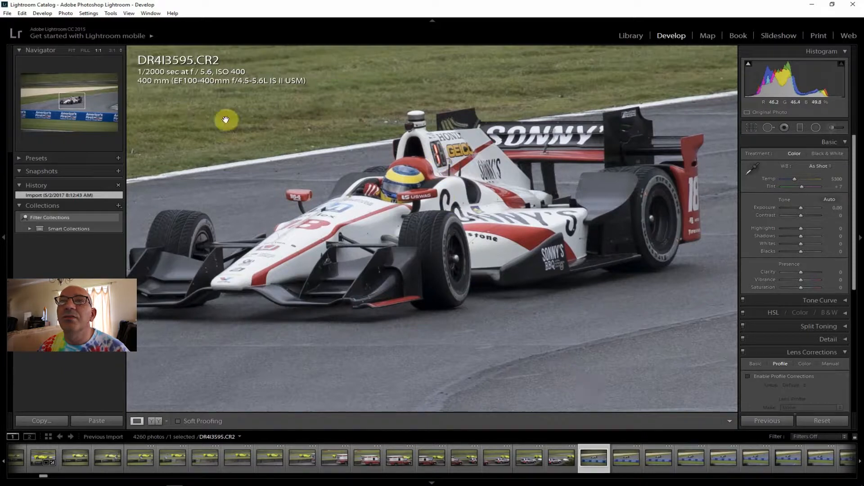
click(71, 51)
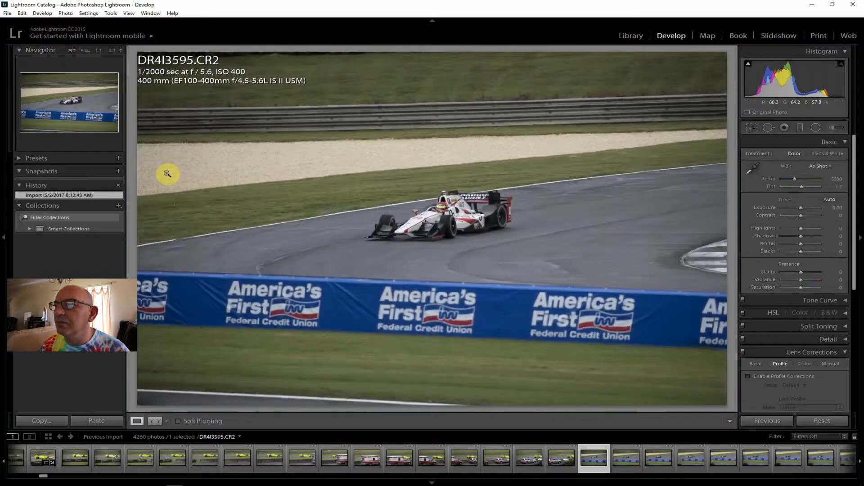
Step: Review the white Sonny's car shots from DR4I3598.CR2 through DR4I3614.CR2 for sharpness and framing
click(683, 464)
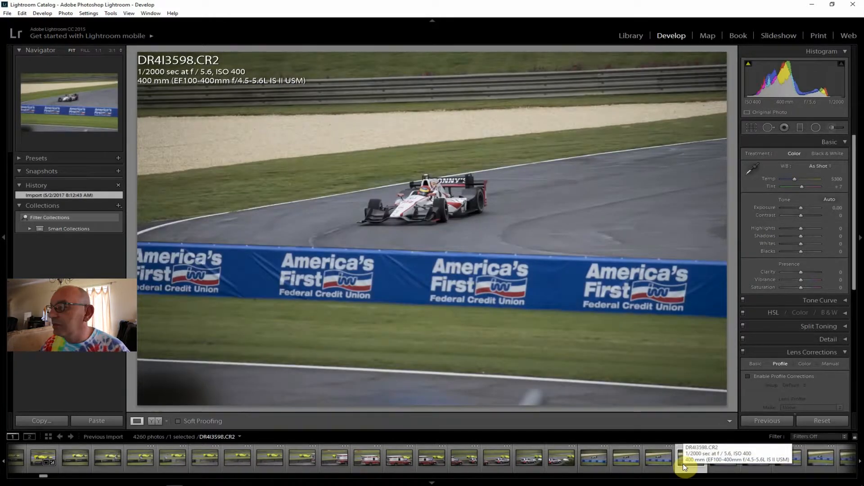
click(859, 463)
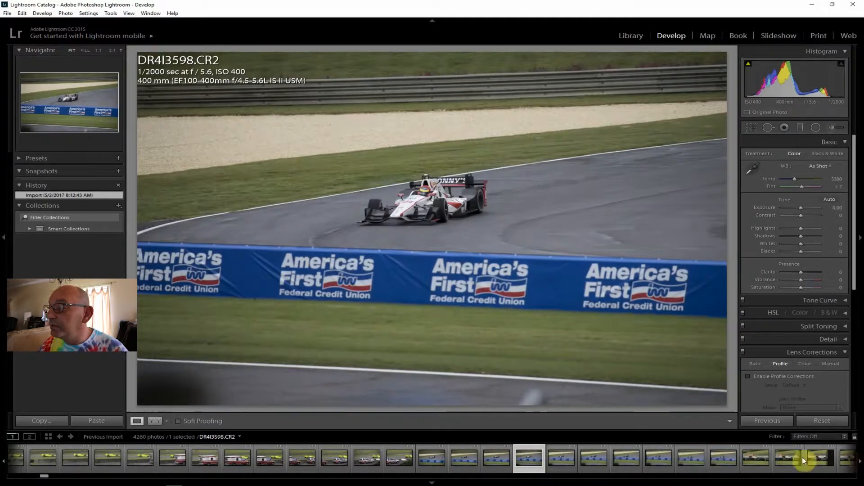
click(715, 460)
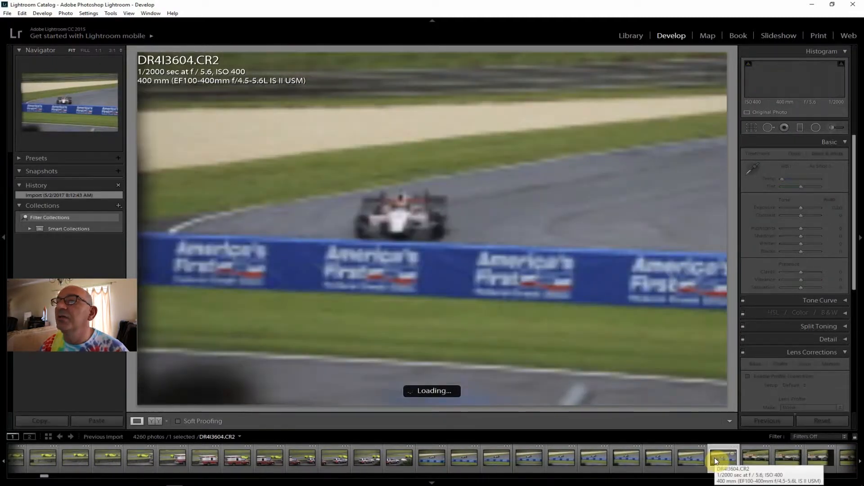
click(782, 459)
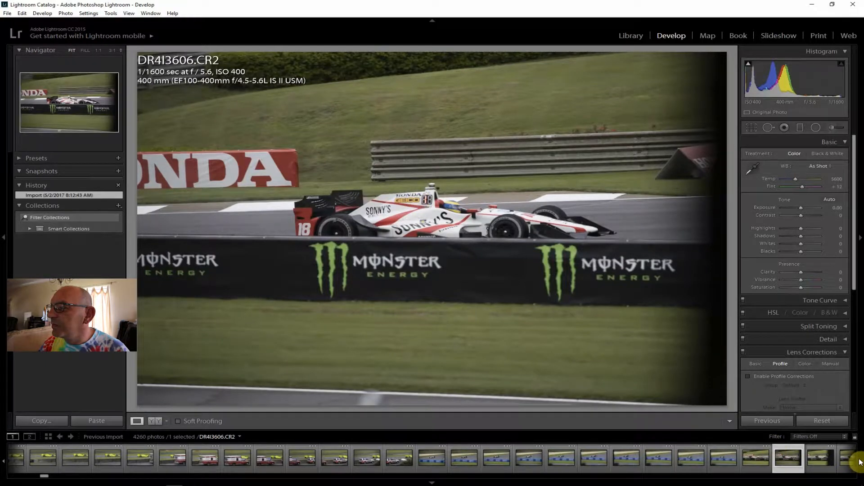
scroll(859, 462, down, 5)
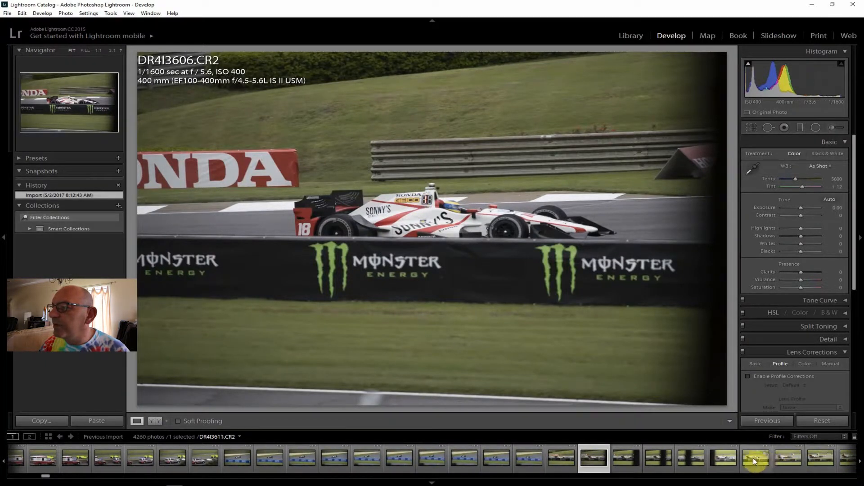
click(721, 461)
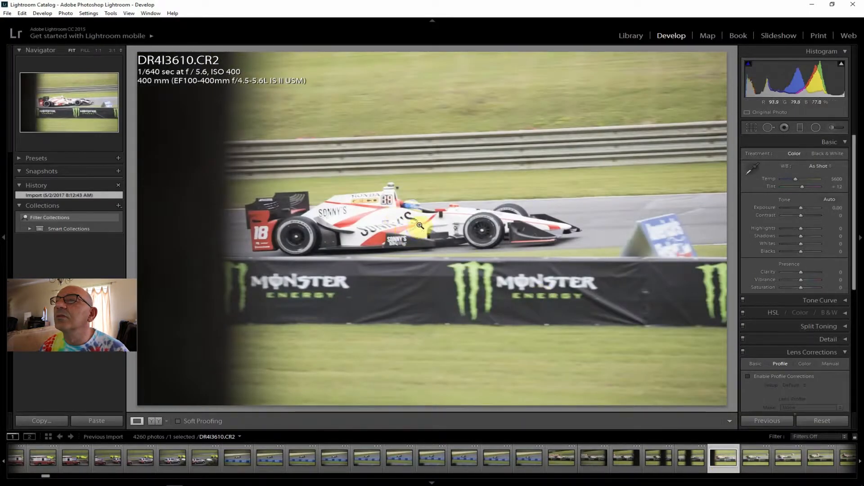
click(787, 457)
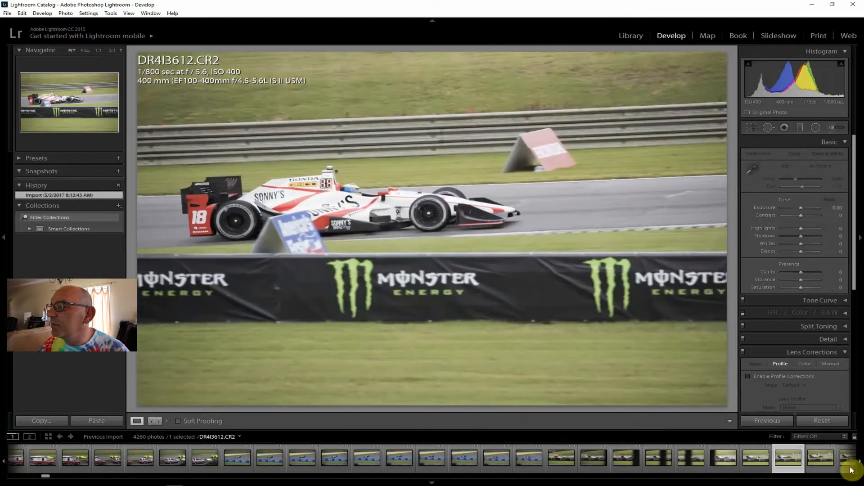
click(844, 461)
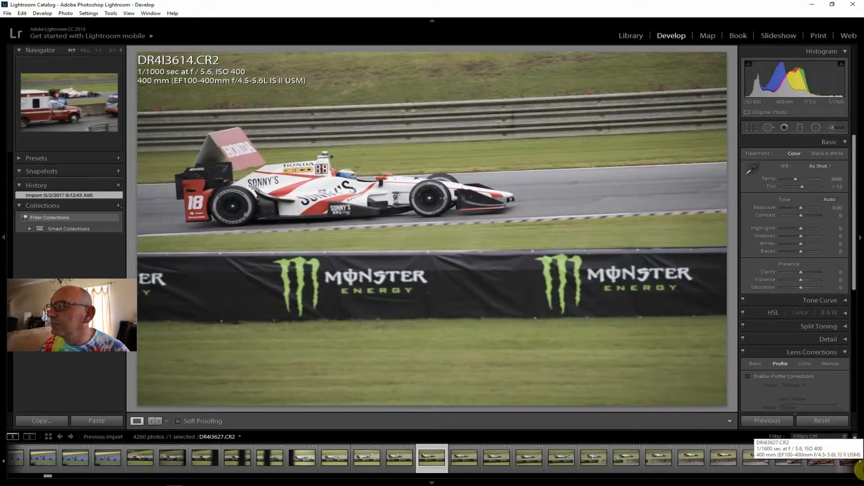
Step: Crop DR4I3616.CR2 to a wide custom-aspect strip tightly around the Sonny's car and enable lens profile corrections
click(495, 457)
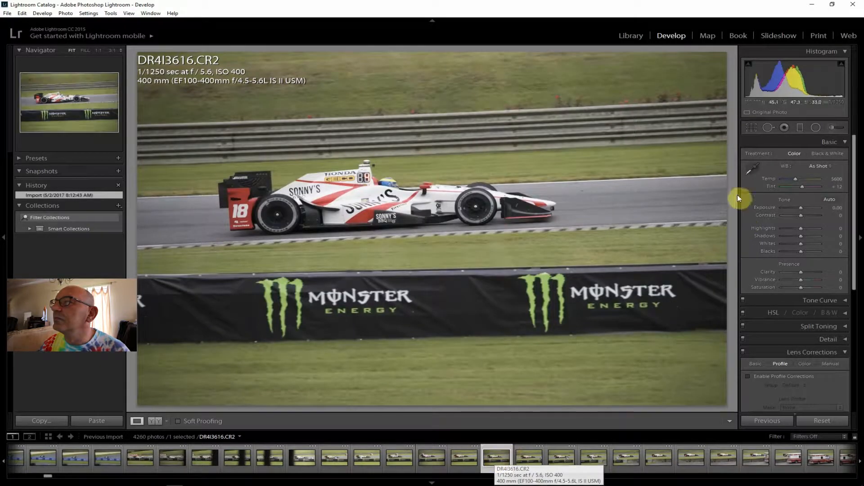
click(752, 127)
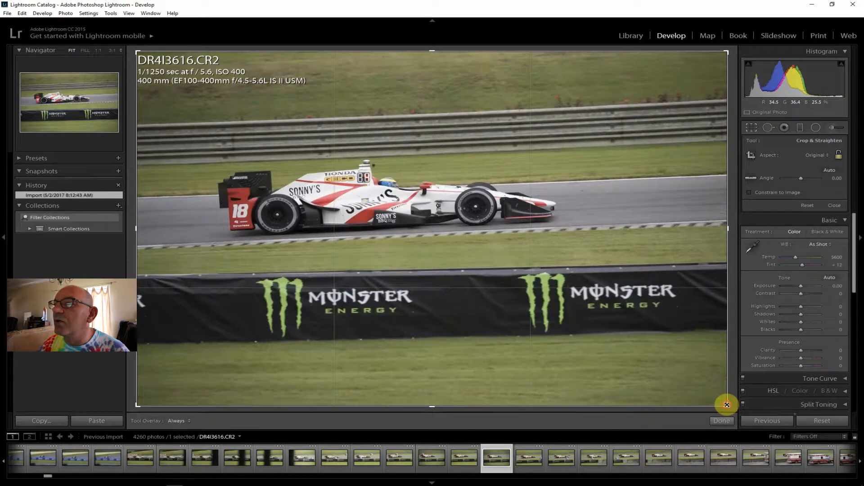
drag(728, 406, 653, 328)
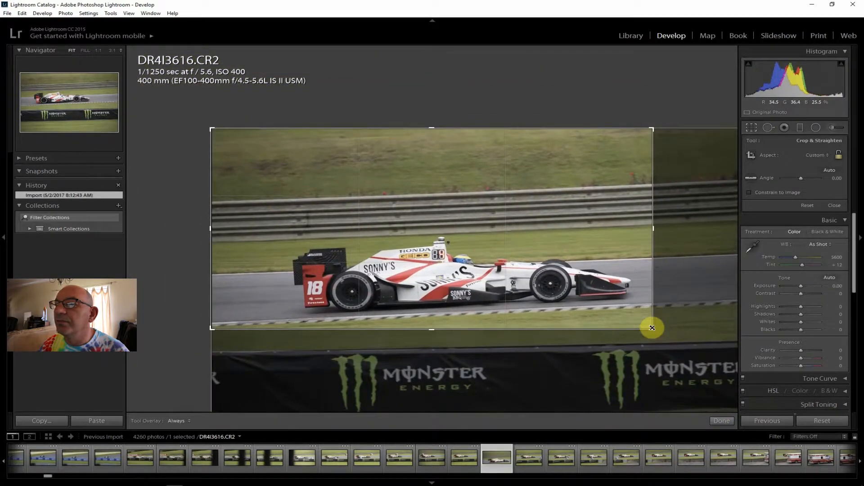
drag(216, 133, 247, 171)
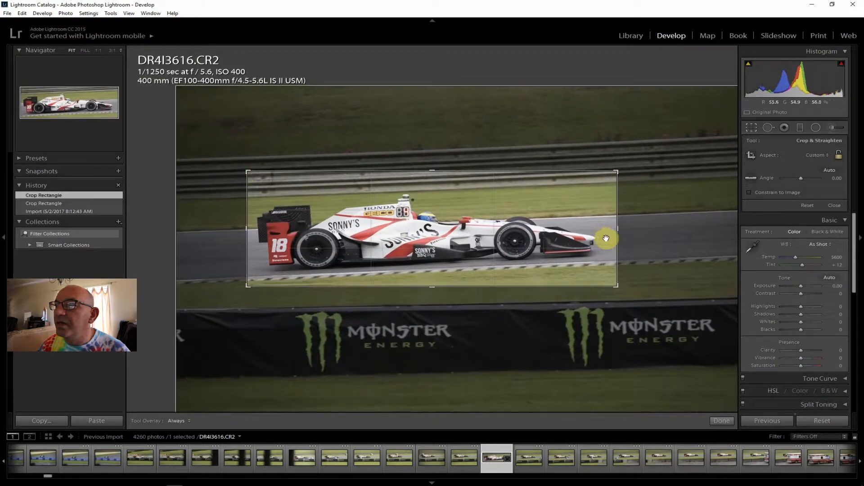
drag(616, 228, 609, 228)
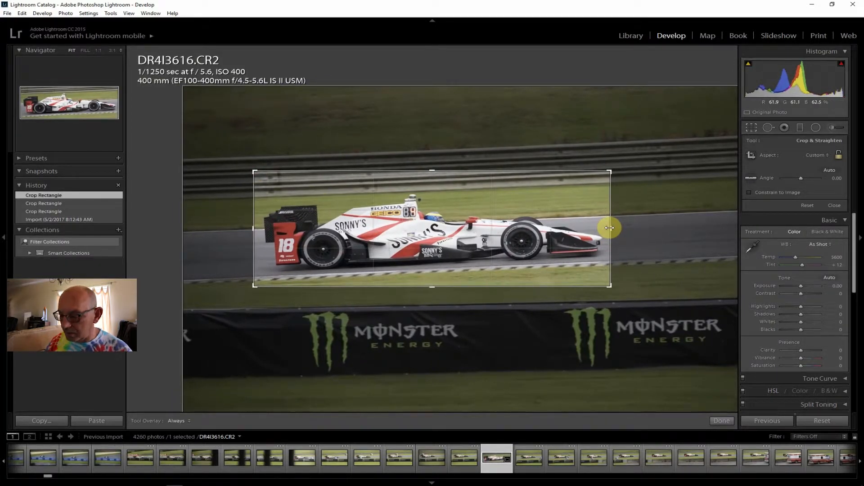
key(Return)
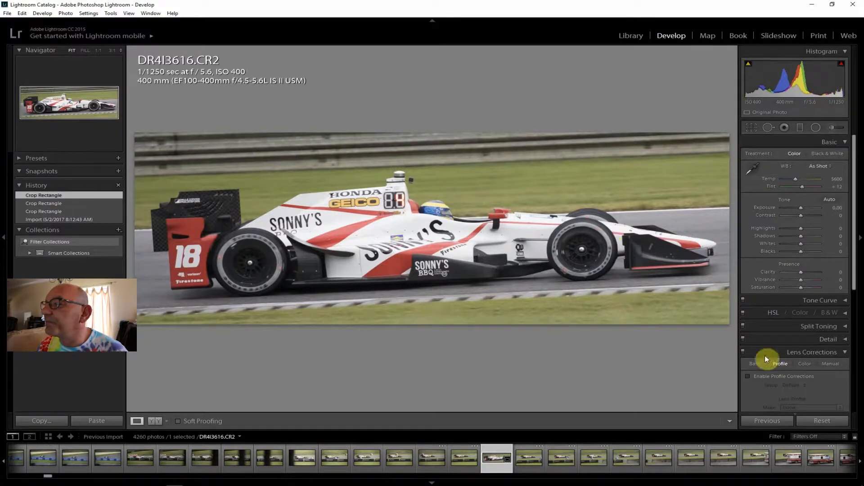
click(769, 375)
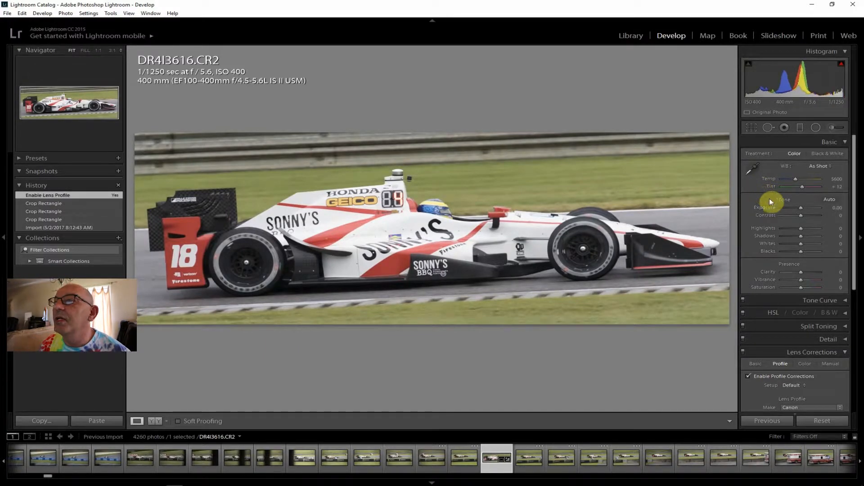
Step: Set Highlights -29, Contrast +36, Clarity +26, Vibrance +17, Saturation +14 and Shadows +52 on DR4I3616.CR2
drag(802, 230, 809, 218)
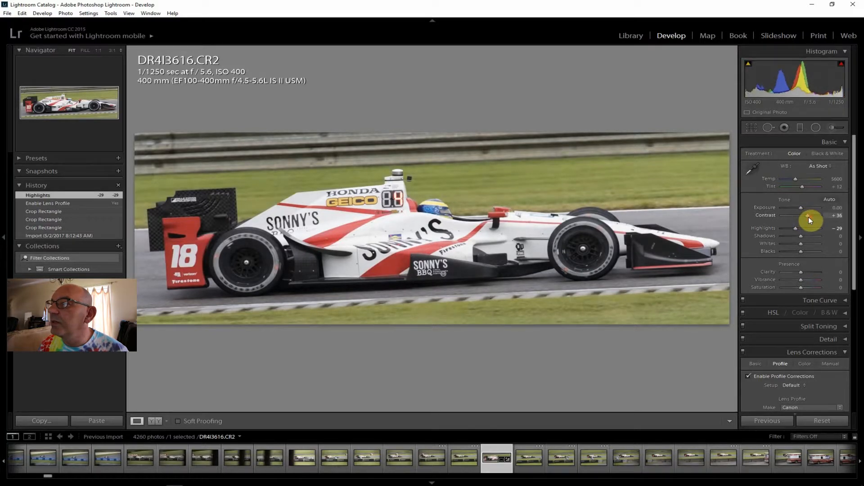
drag(801, 272, 806, 272)
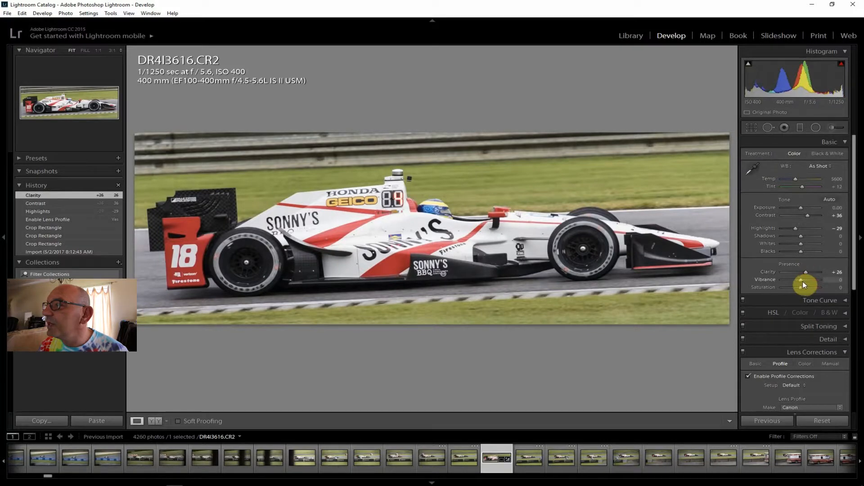
drag(804, 280, 802, 289)
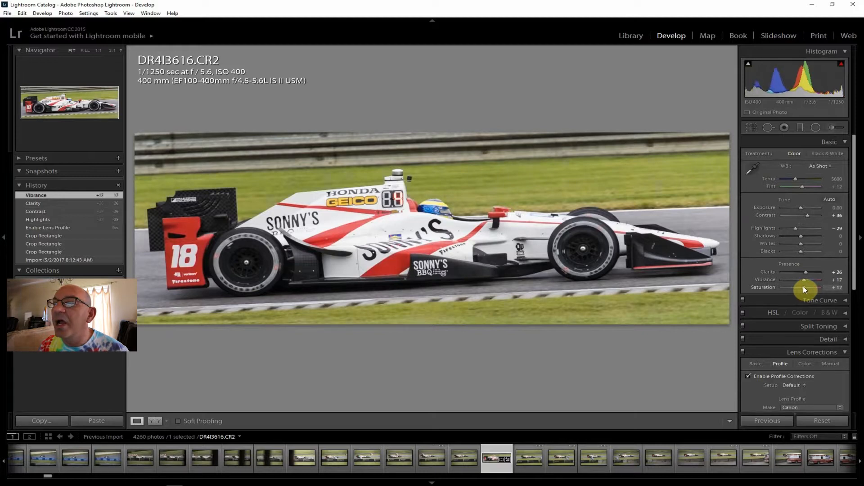
drag(804, 287, 802, 285)
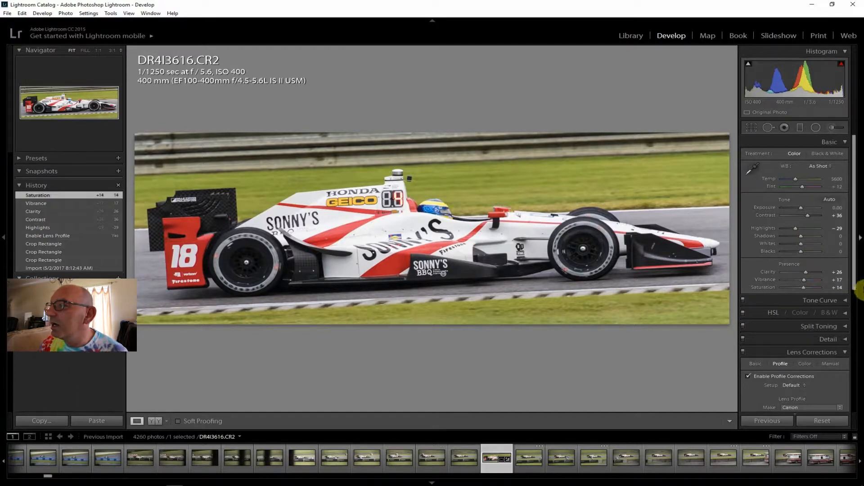
drag(809, 238, 811, 237)
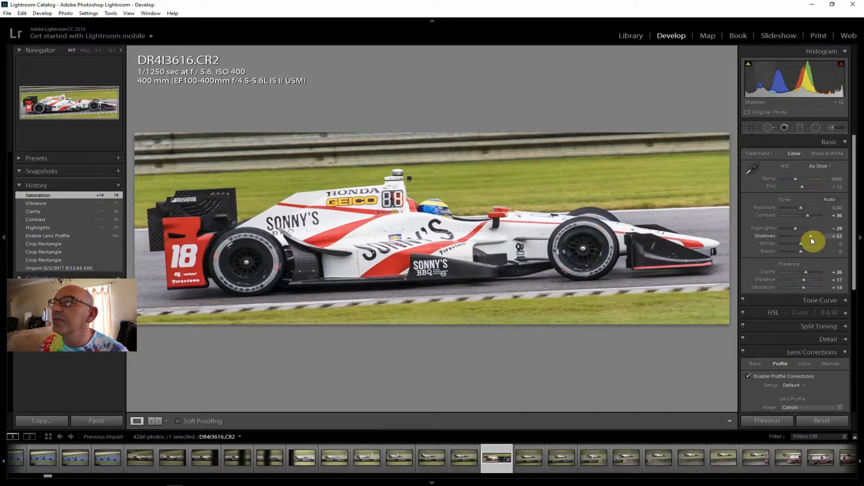
Step: Set the Dehaze amount of DR4I3616.CR2 to +10
drag(811, 238, 859, 383)
drag(800, 391, 804, 390)
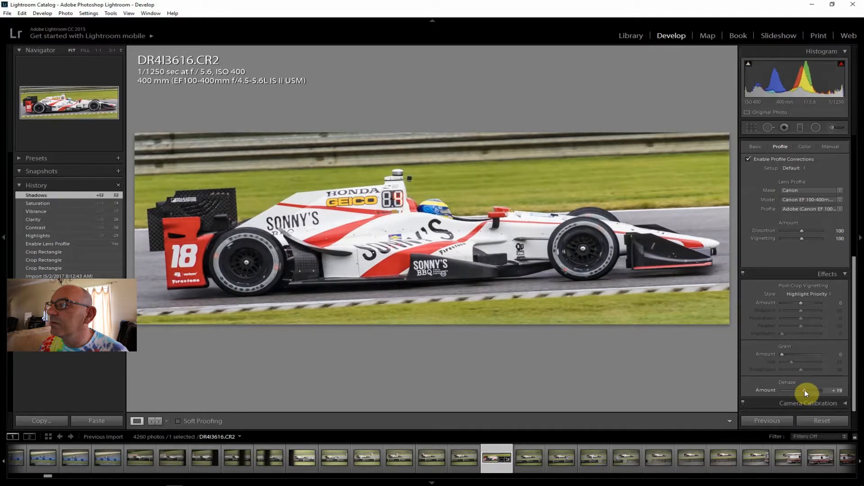
drag(804, 389, 803, 390)
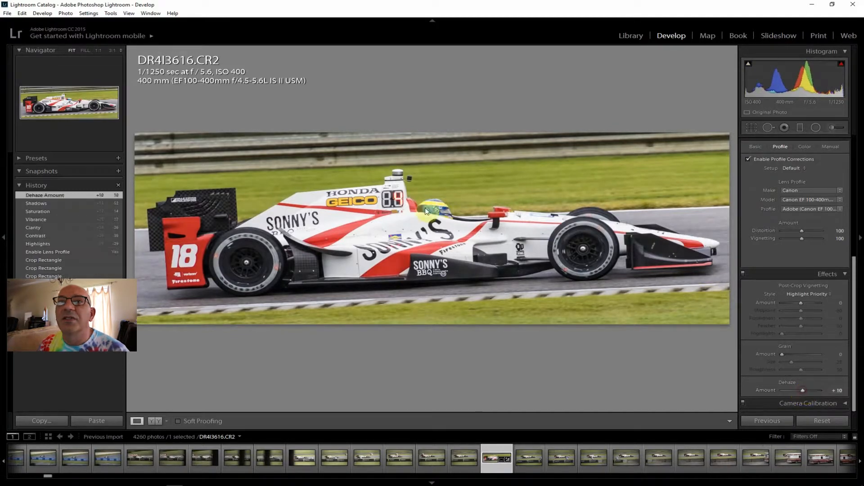
Step: Export DR4I3616.CR2 to the J:\ToPost folder on the hard drive with the existing export settings
click(6, 14)
click(43, 111)
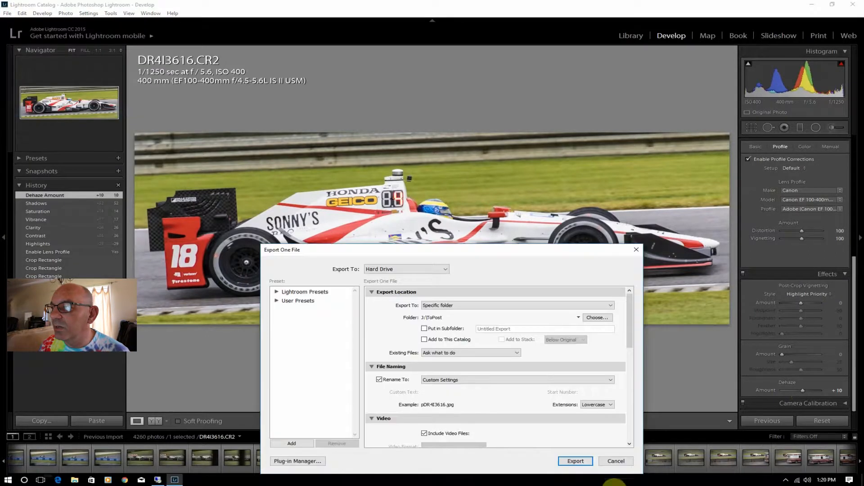
click(573, 462)
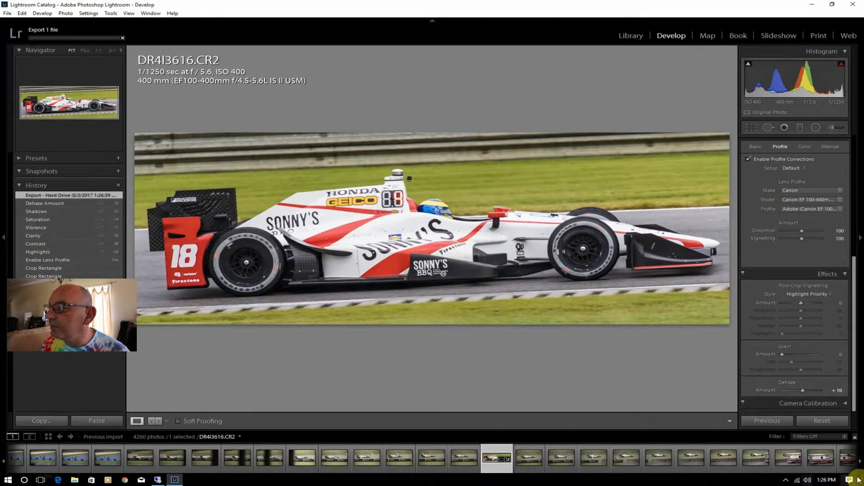
Step: Examine the No. 98 car shots from DR4I3628.CR2 to DR4I3644.CR2 and the No. 9 NTT Data shots for a frame worth editing
click(860, 462)
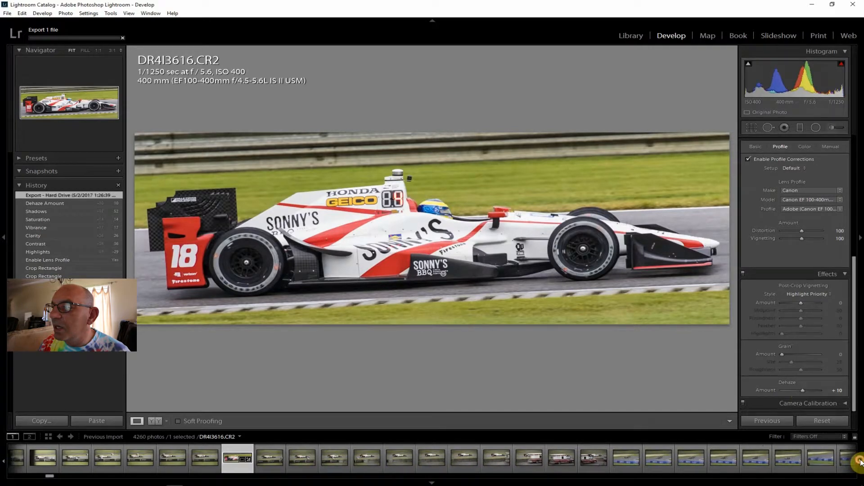
click(430, 459)
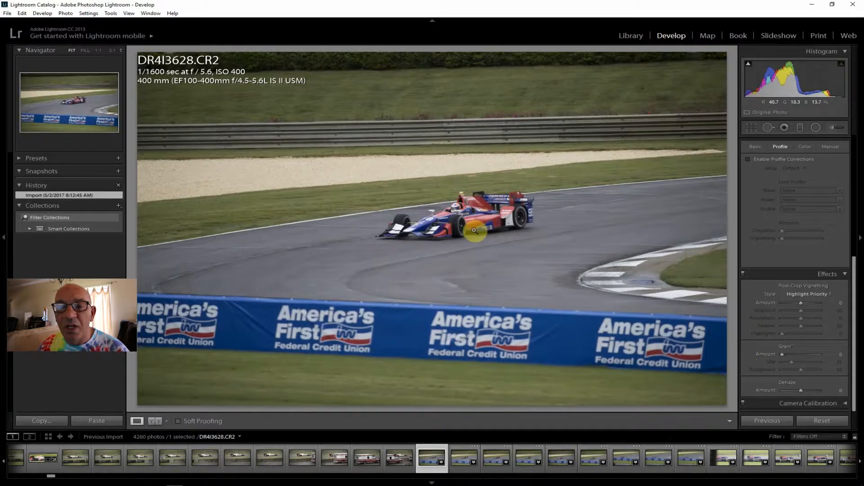
click(590, 459)
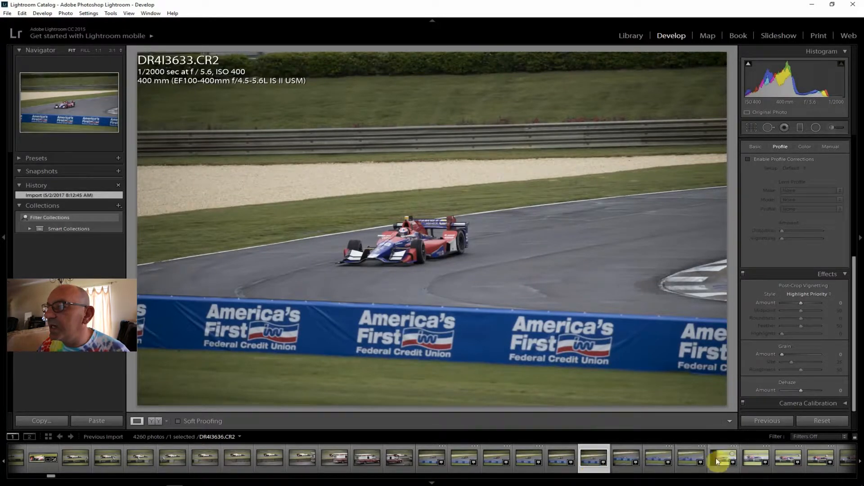
click(784, 456)
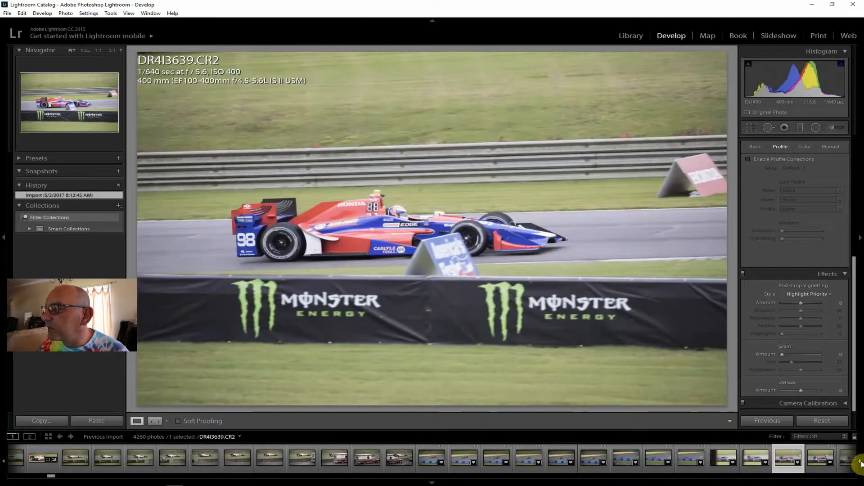
click(860, 462)
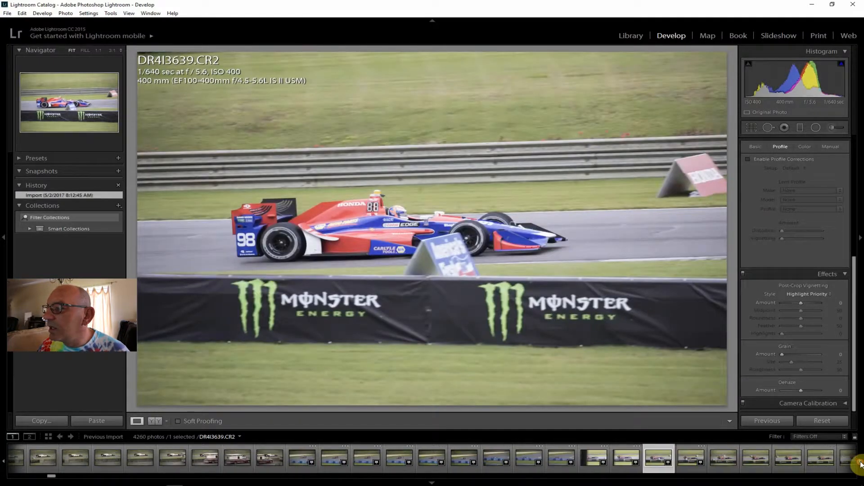
click(753, 459)
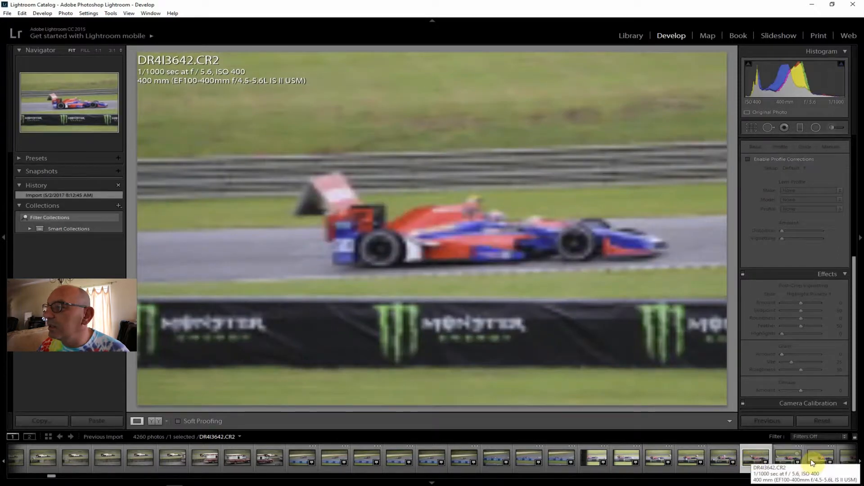
click(820, 458)
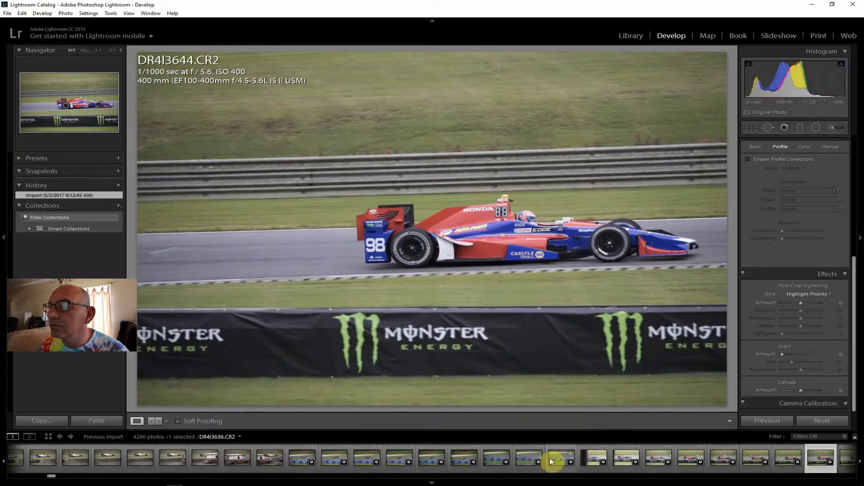
click(521, 460)
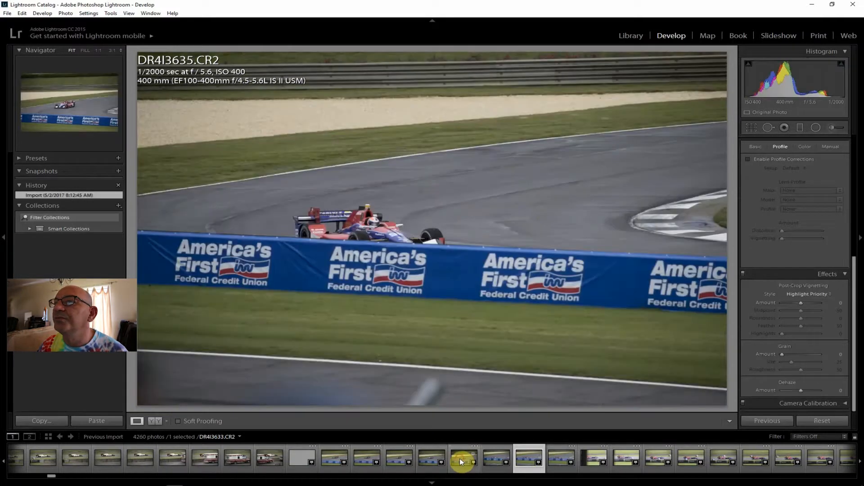
click(460, 458)
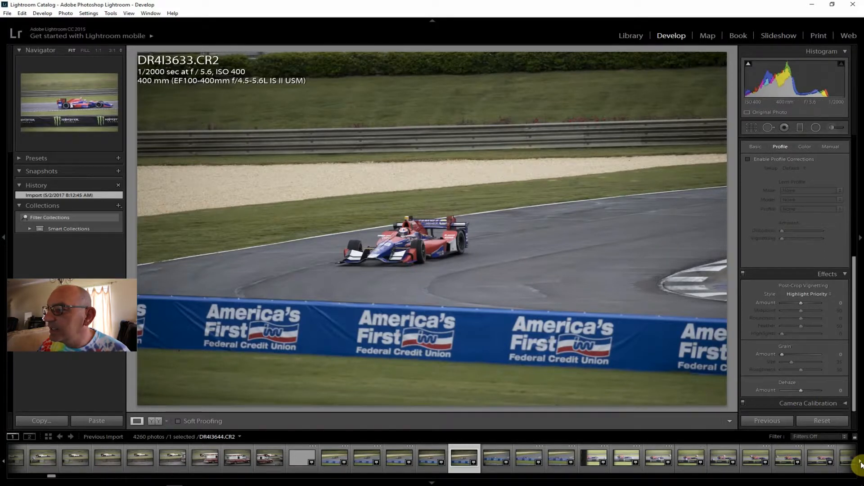
drag(861, 465, 861, 464)
click(691, 460)
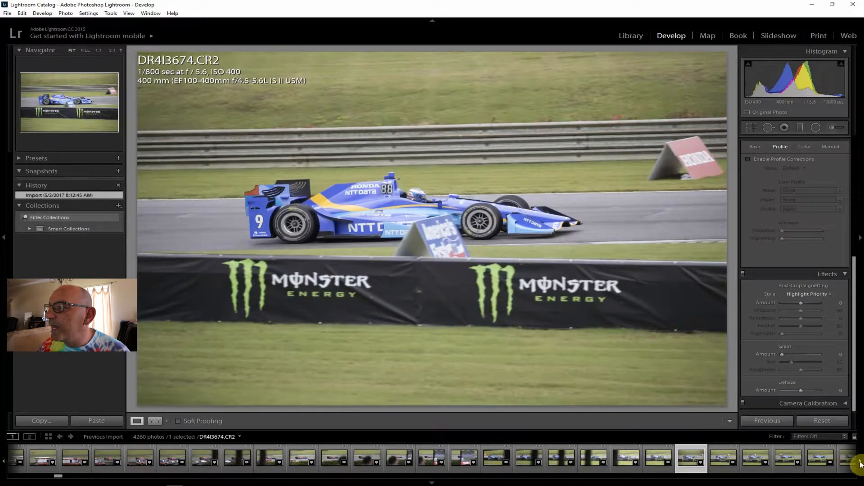
scroll(860, 466, down, 10)
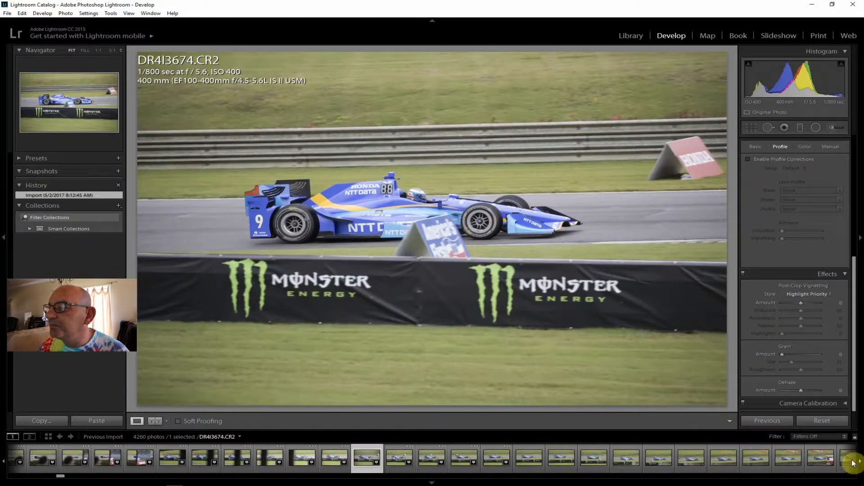
Step: Crop DR4I3685.CR2 to a wide custom-aspect frame around the NTT Data car, removing the concrete wall, and enable lens profile corrections
click(722, 457)
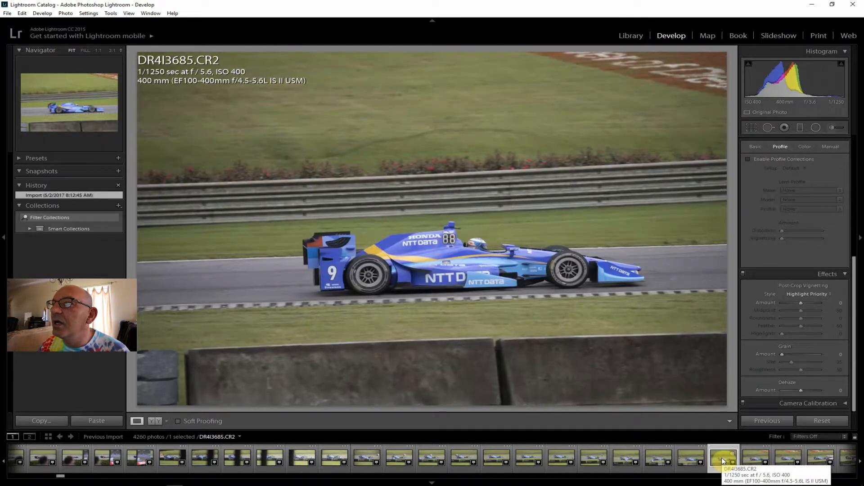
click(754, 127)
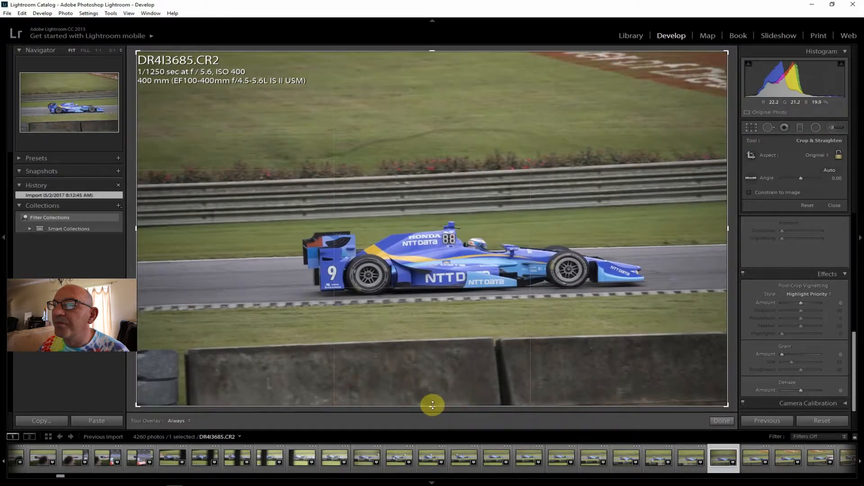
drag(433, 405, 434, 364)
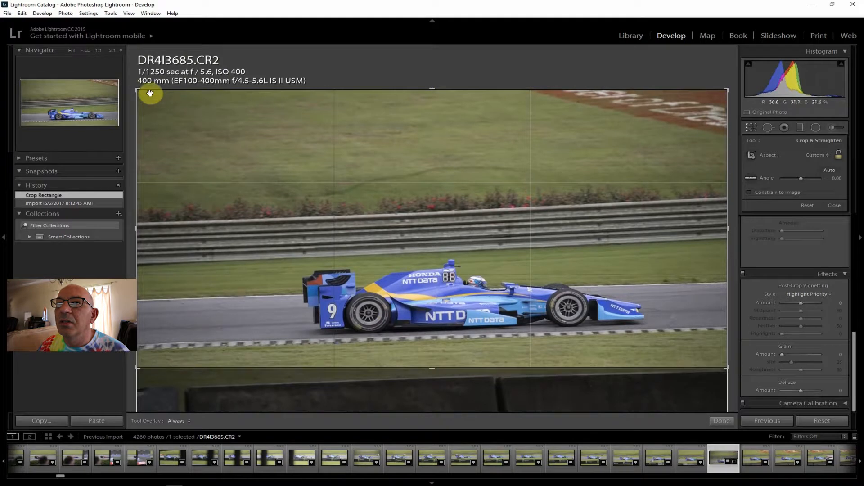
drag(139, 90, 213, 124)
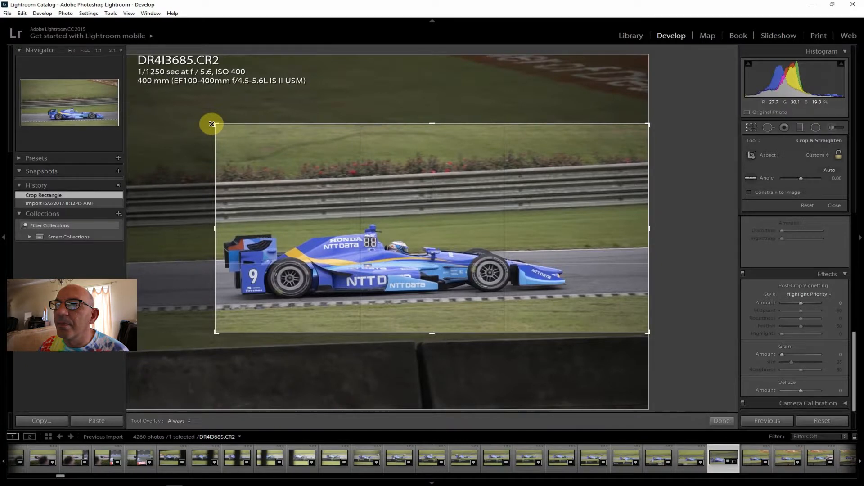
drag(652, 229, 641, 228)
double_click(641, 228)
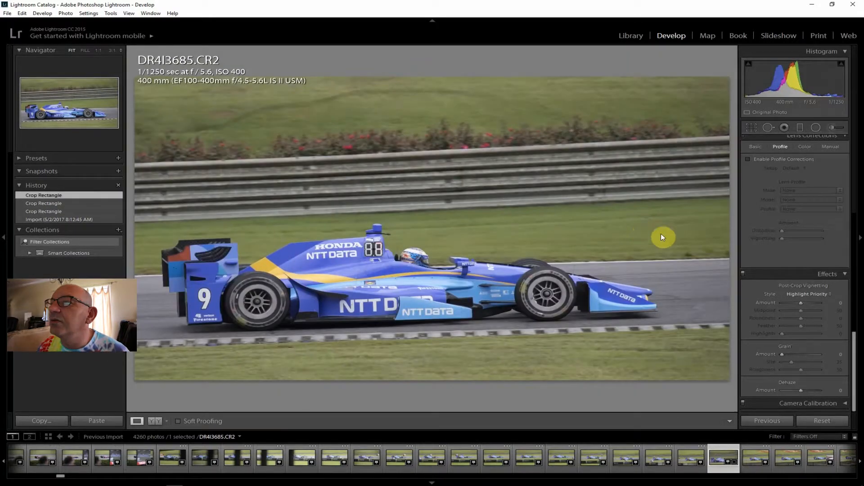
click(768, 166)
Step: Set Contrast +31, Shadows +40, Clarity +45, Vibrance +14, Saturation +14 and Highlights -29 on DR4I3685.CR2
drag(854, 286, 859, 155)
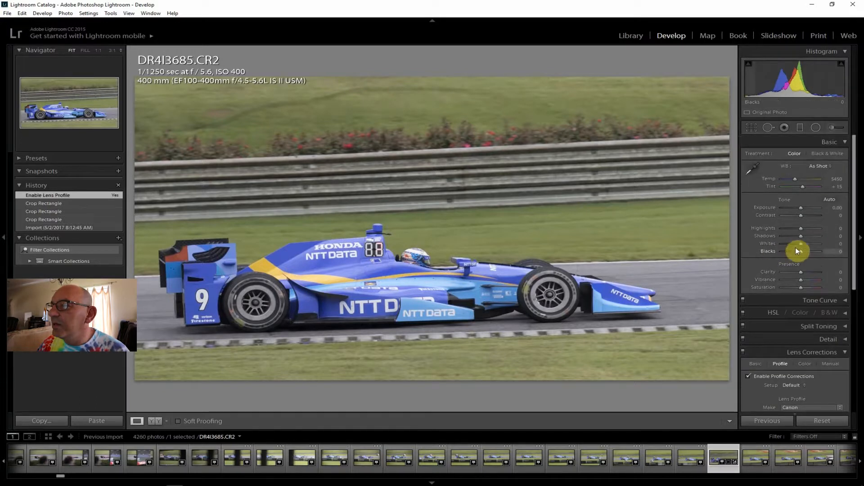
drag(802, 217, 808, 215)
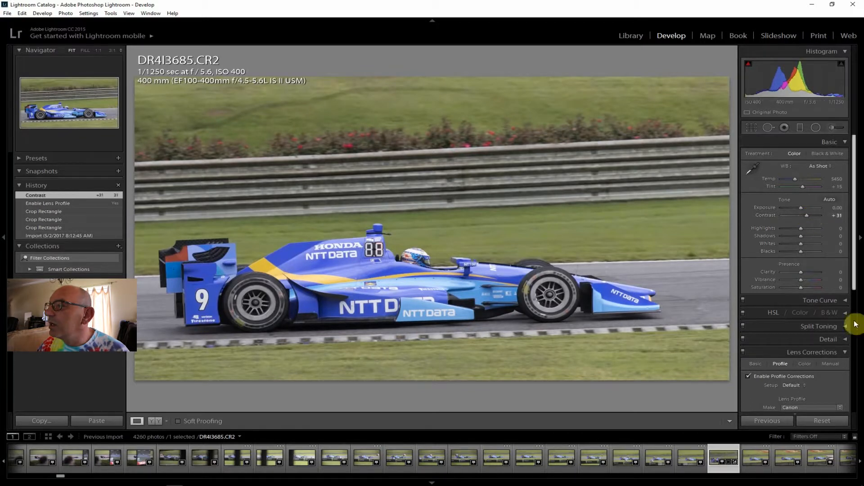
drag(809, 272, 808, 271)
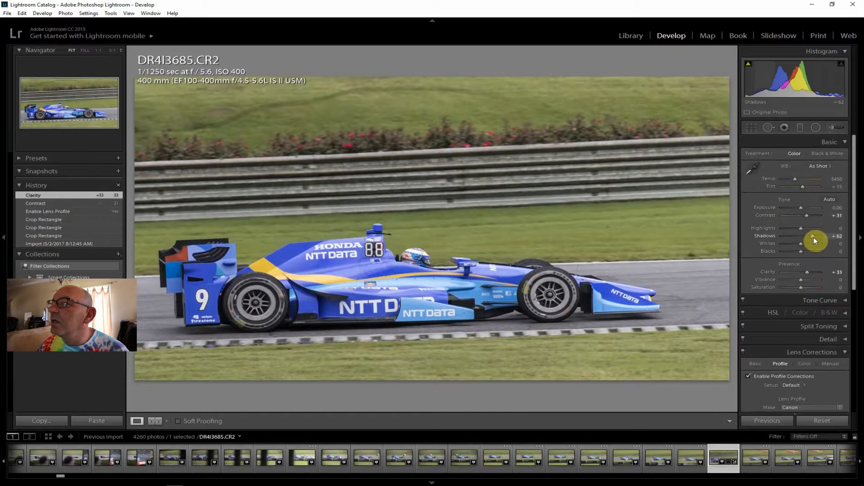
drag(809, 236, 809, 237)
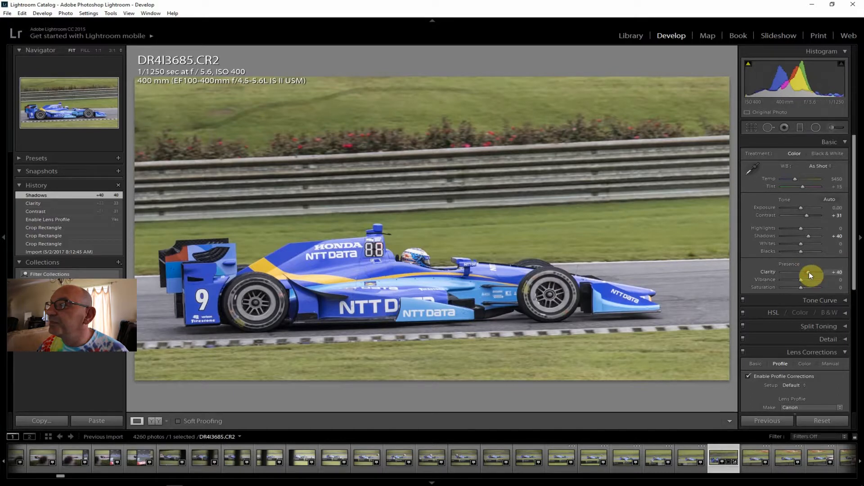
drag(809, 272, 810, 272)
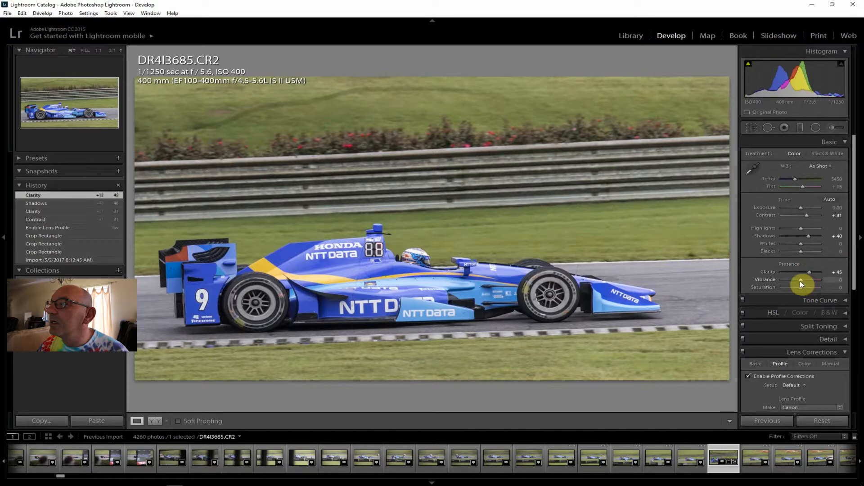
drag(804, 283, 804, 289)
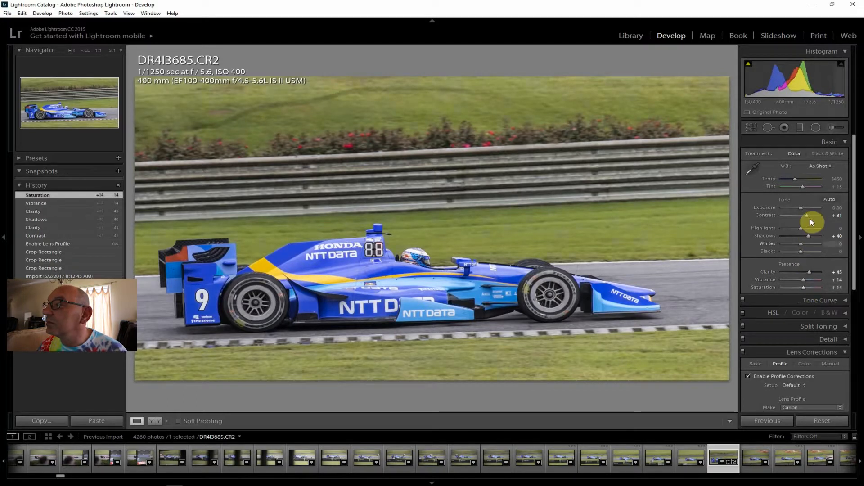
drag(801, 228, 797, 227)
Step: Set the Dehaze amount of DR4I3685.CR2 to +19 and raise its Vibrance to +21
drag(855, 247, 859, 402)
drag(801, 391, 804, 390)
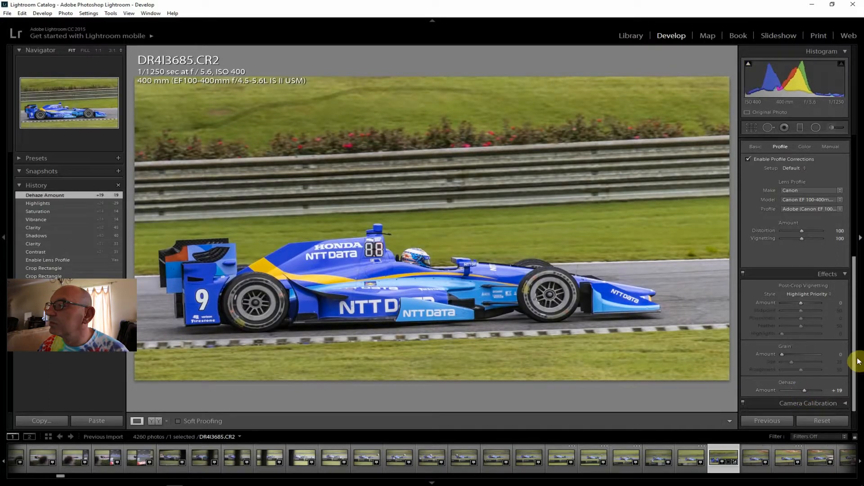
drag(855, 359, 853, 229)
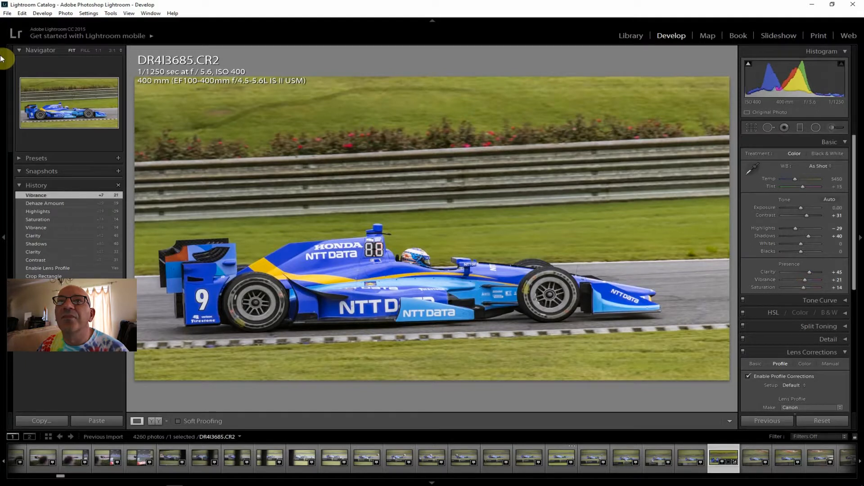
Step: Export DR4I3685.CR2 to the hard drive with the existing export settings
click(8, 13)
click(24, 112)
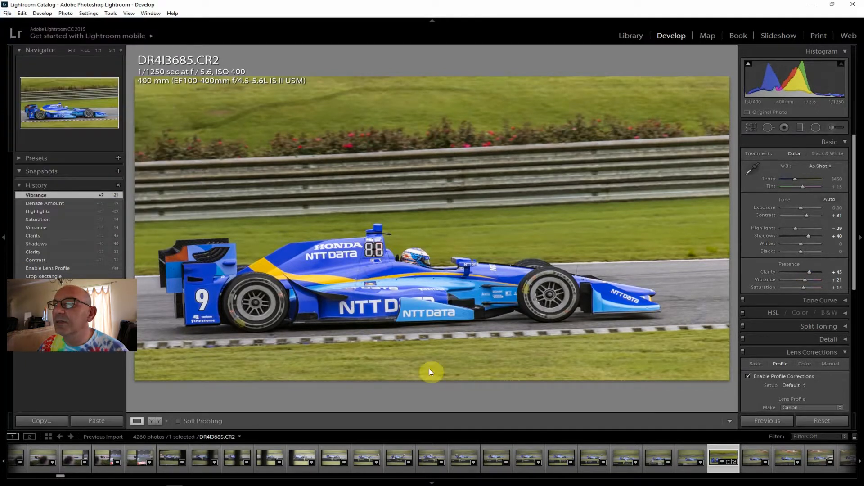
click(576, 461)
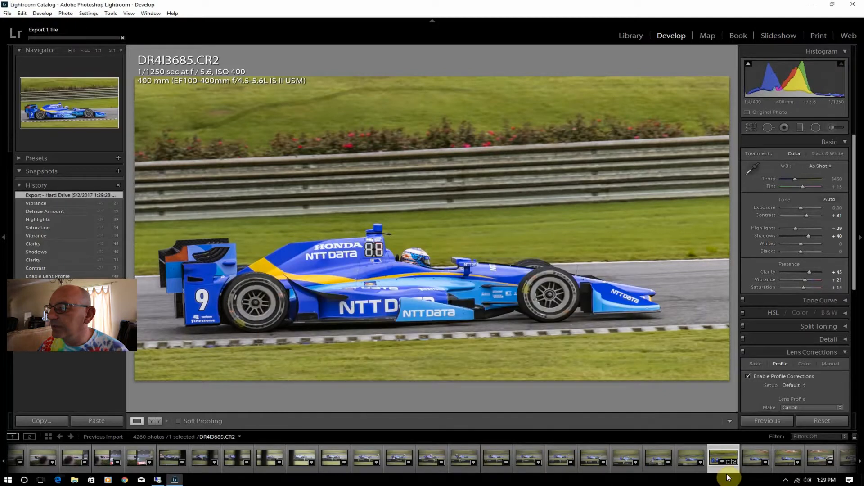
Step: Examine the shots from DR4I3700.CR2 to DR4I3714.CR2, checking sharpness and foreground obstructions around the No. 9 and No. 19 cars
scroll(858, 465, down, 8)
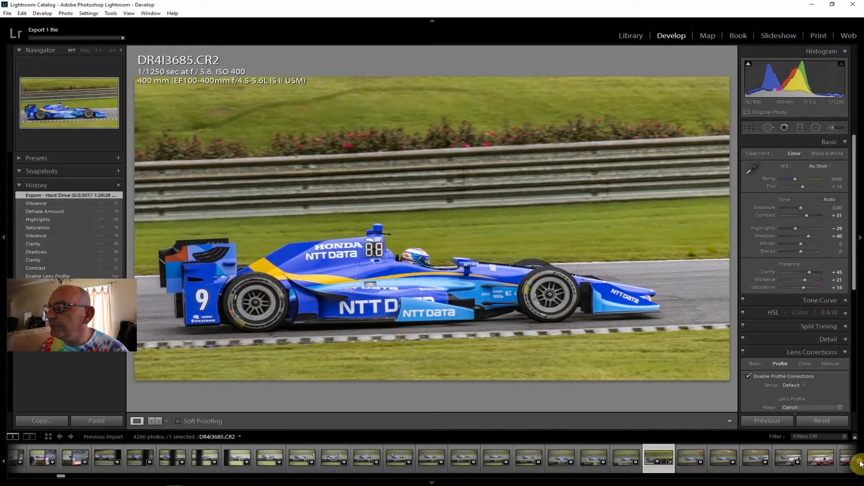
scroll(860, 464, down, 8)
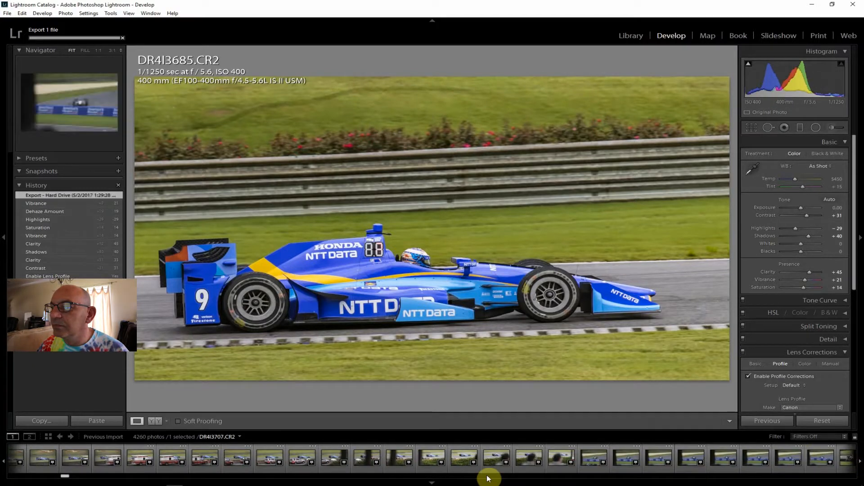
click(496, 458)
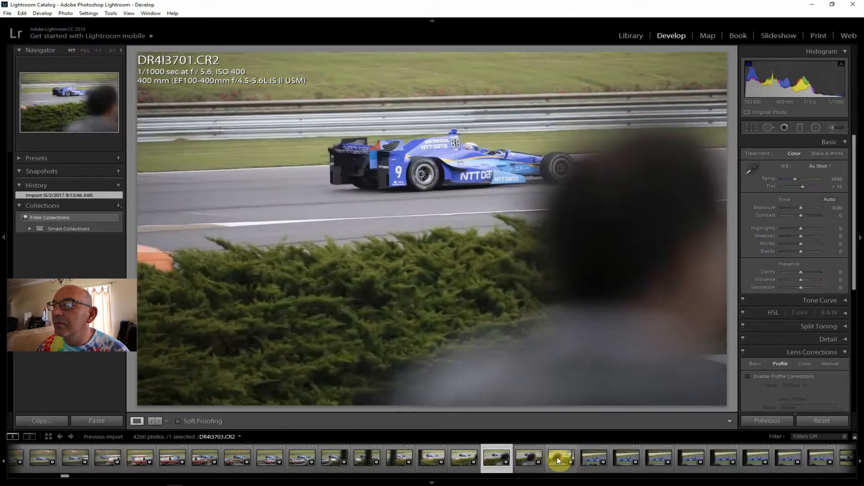
click(558, 458)
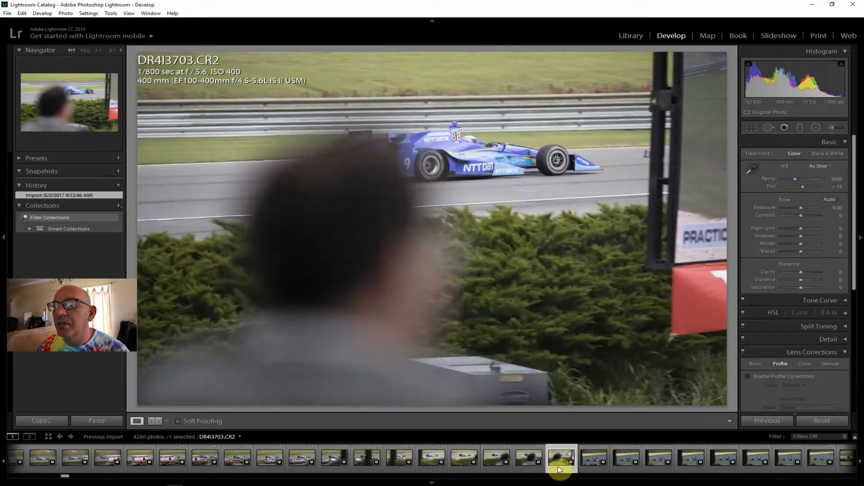
click(459, 459)
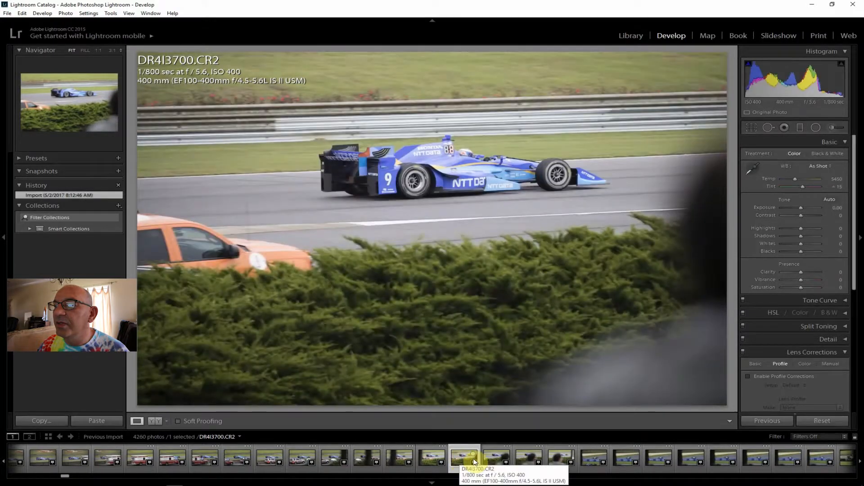
click(495, 457)
click(523, 459)
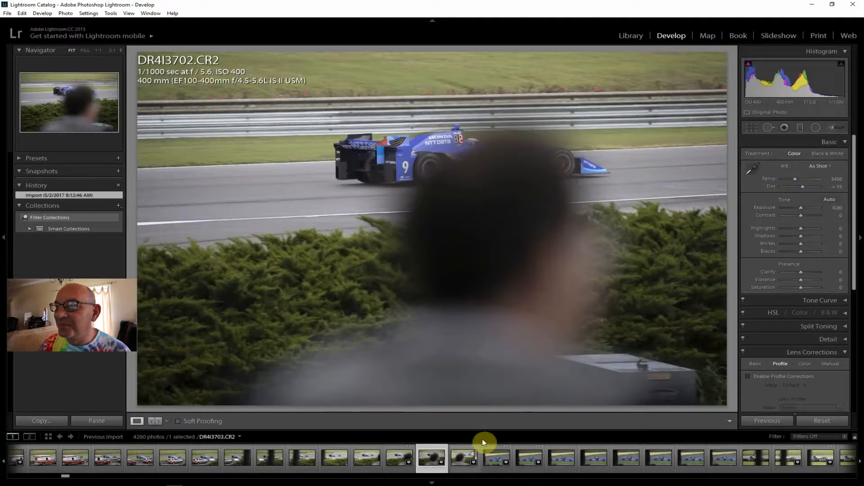
click(526, 456)
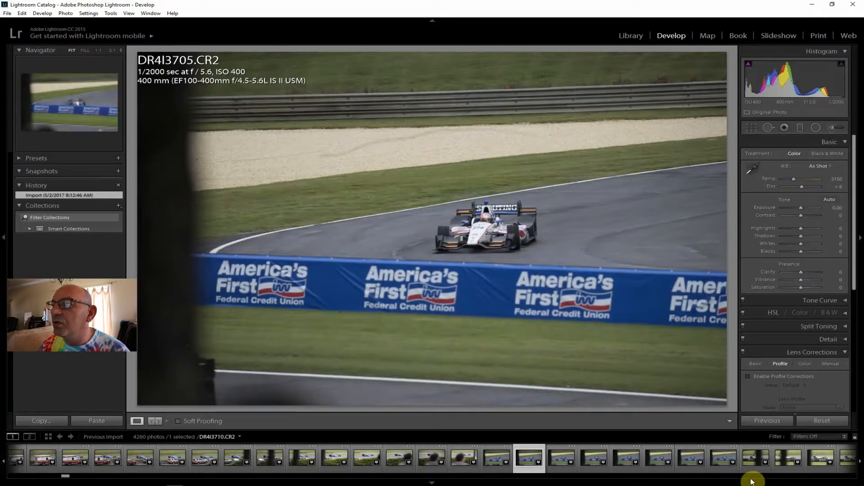
click(691, 458)
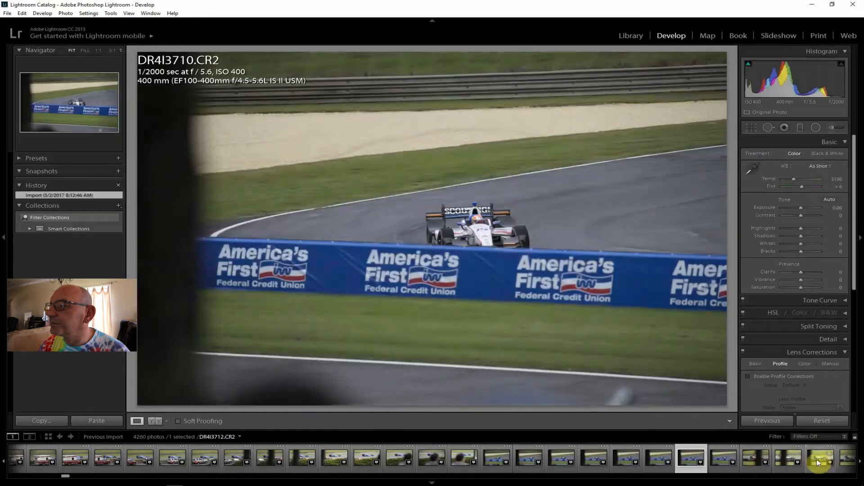
click(818, 460)
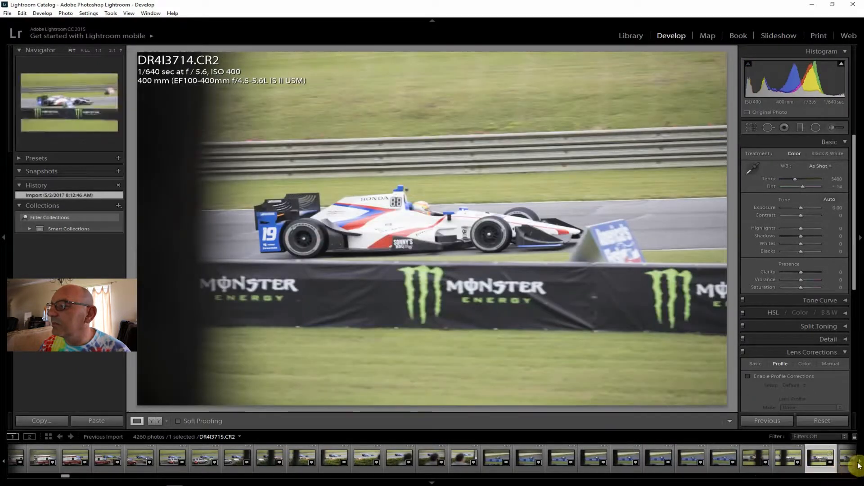
Step: Examine the shots from DR4I3714.CR2 to DR4I3756.CR2, checking the No. 26 car's sharpness at 1:1 in DR4I3752.CR2
scroll(859, 466, down, 2)
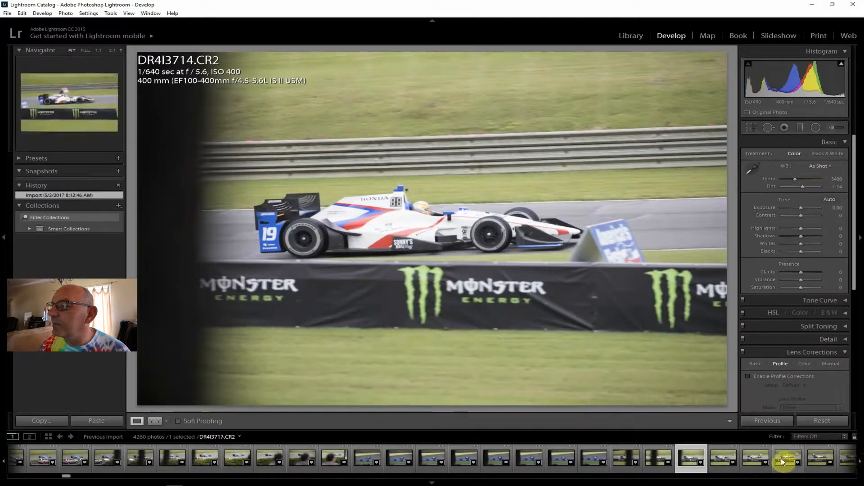
click(782, 461)
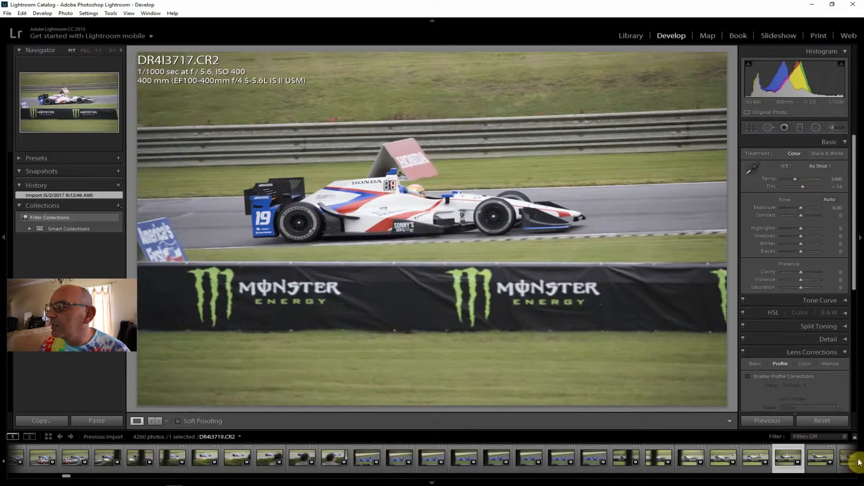
scroll(860, 464, down, 9)
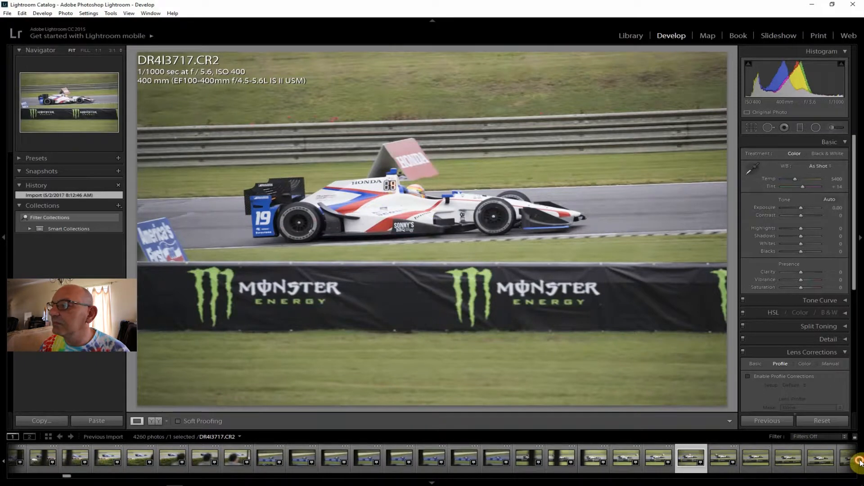
scroll(860, 464, down, 1)
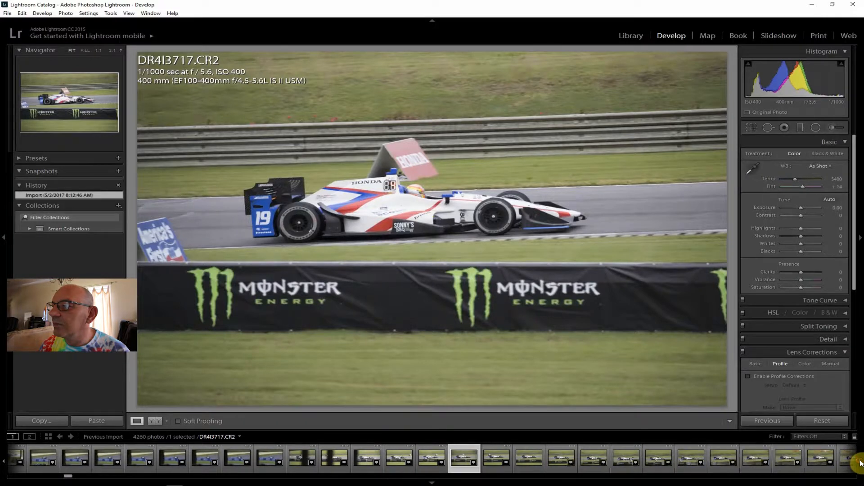
scroll(860, 464, down, 12)
scroll(859, 462, down, 7)
drag(68, 475, 72, 478)
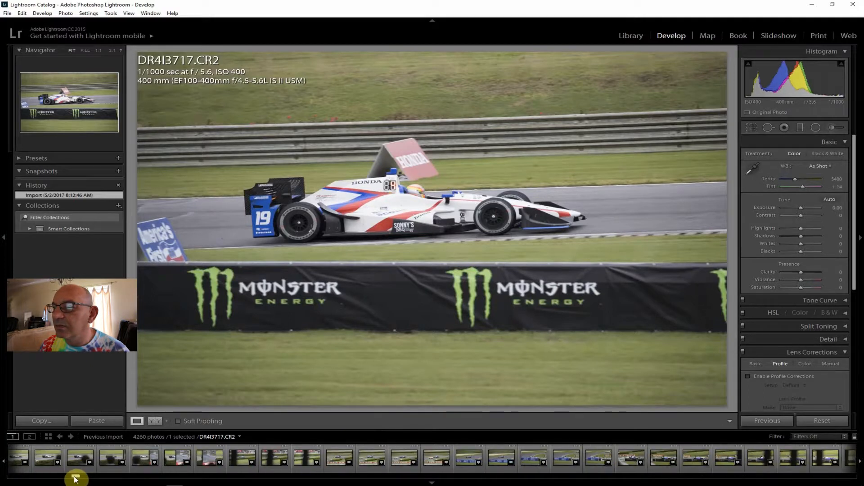
click(428, 461)
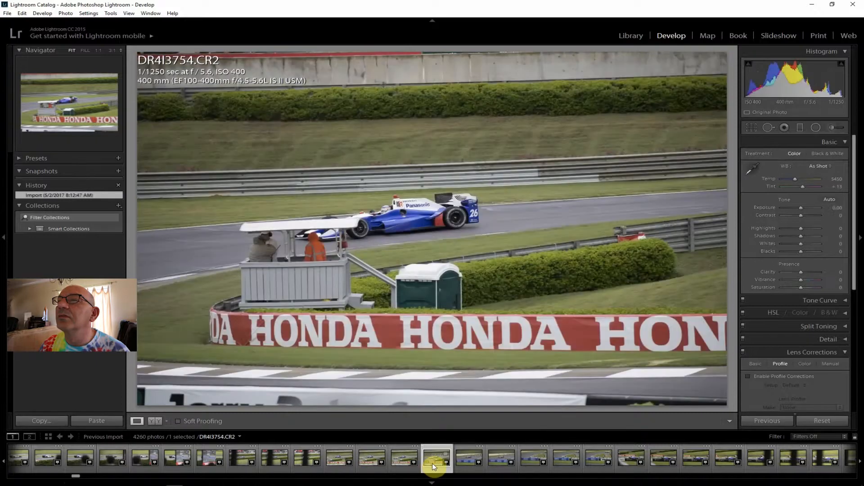
click(375, 457)
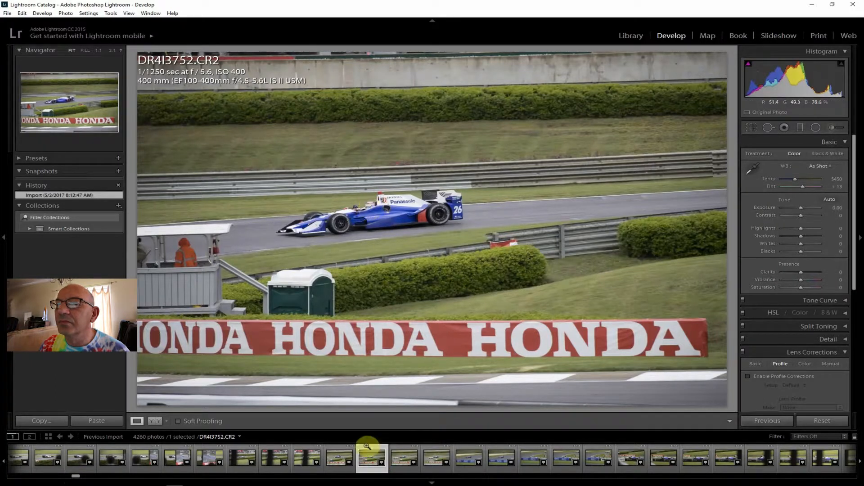
click(373, 220)
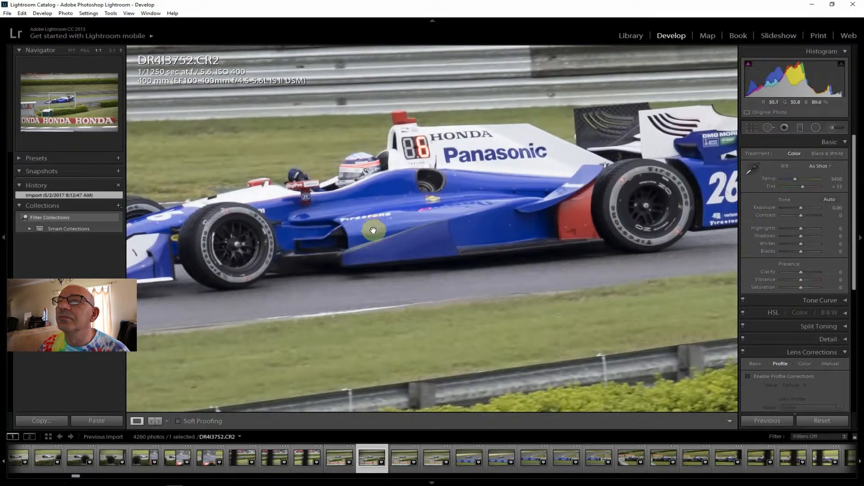
click(72, 50)
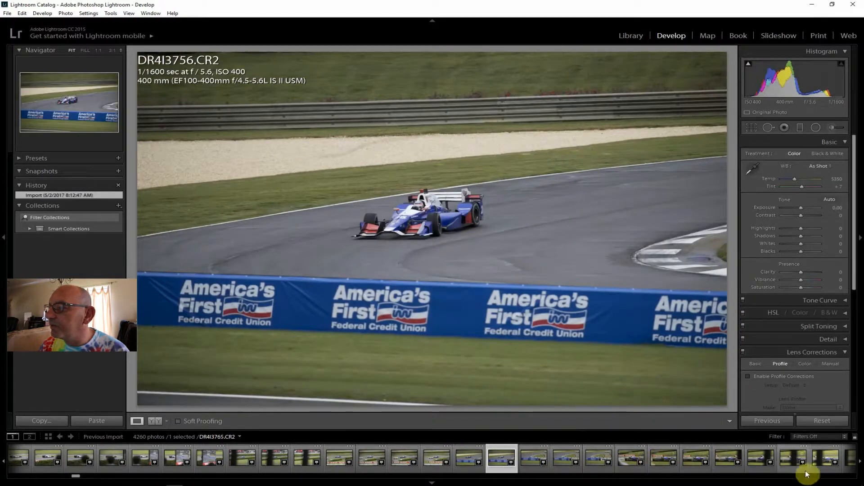
Step: Browse on to the black-and-gold car's shots, comparing DR4I3794.CR2, DR4I3797.CR2 and DR4I3803.CR2 for framing and obstructions
click(860, 462)
click(860, 461)
drag(860, 462, 859, 462)
drag(80, 475, 86, 477)
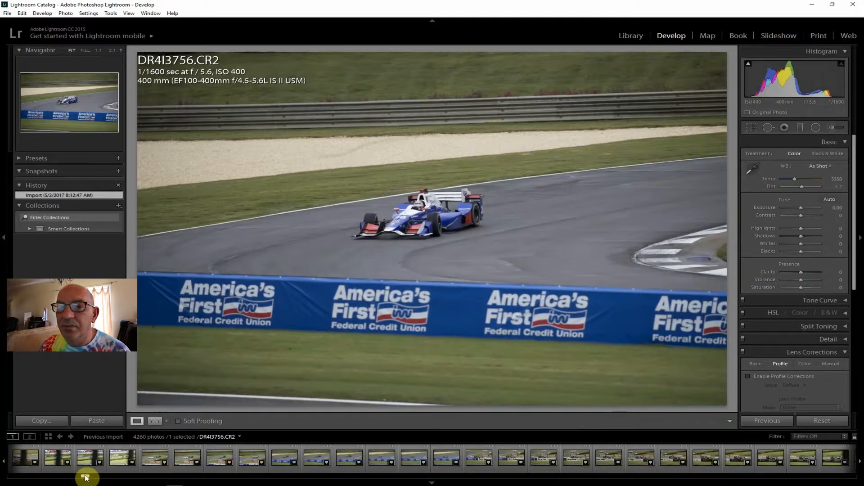
click(182, 459)
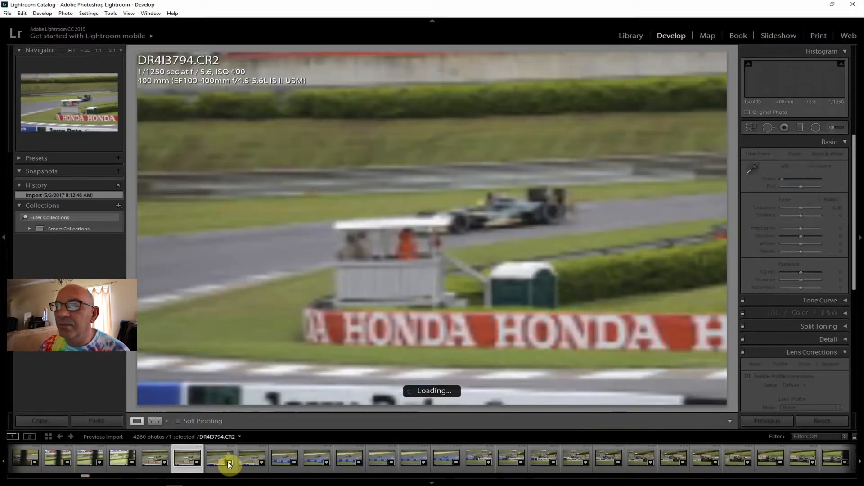
click(287, 457)
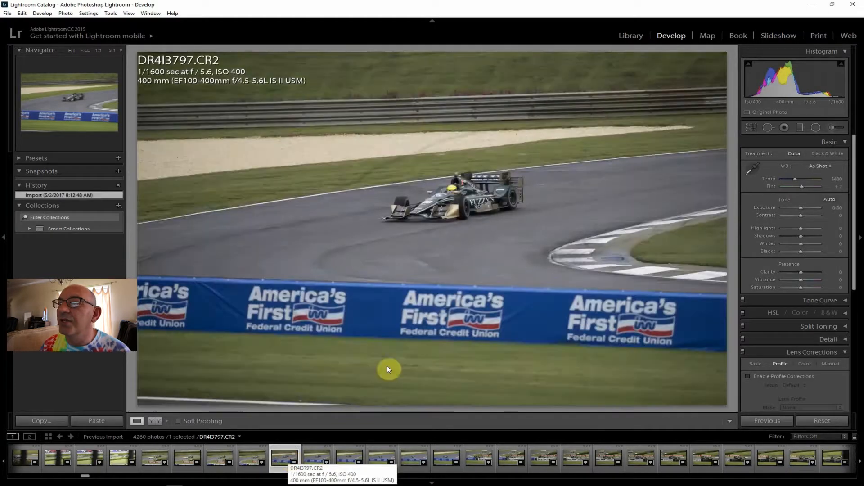
click(479, 456)
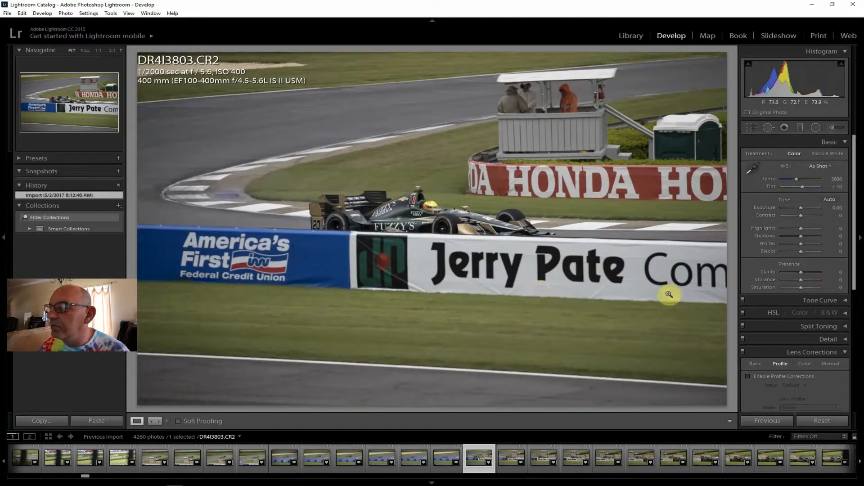
Step: Open DR4I3811.CR2, enable its lens profile corrections and set Contrast to +24
click(734, 460)
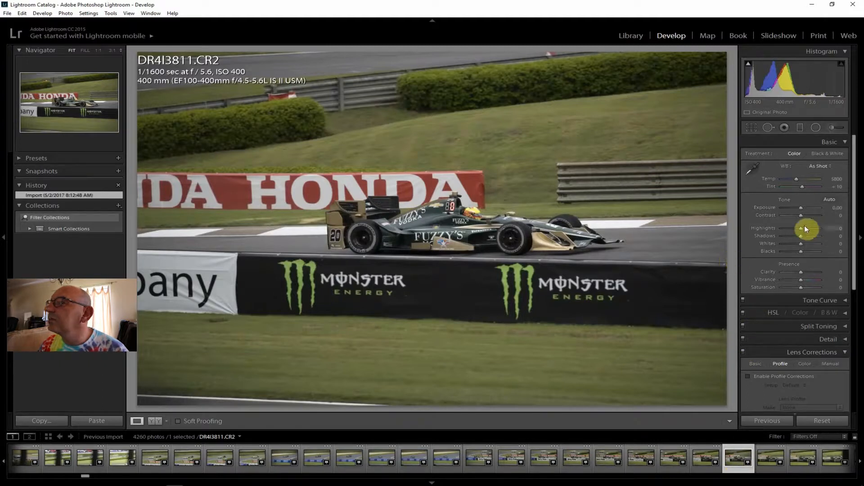
click(781, 377)
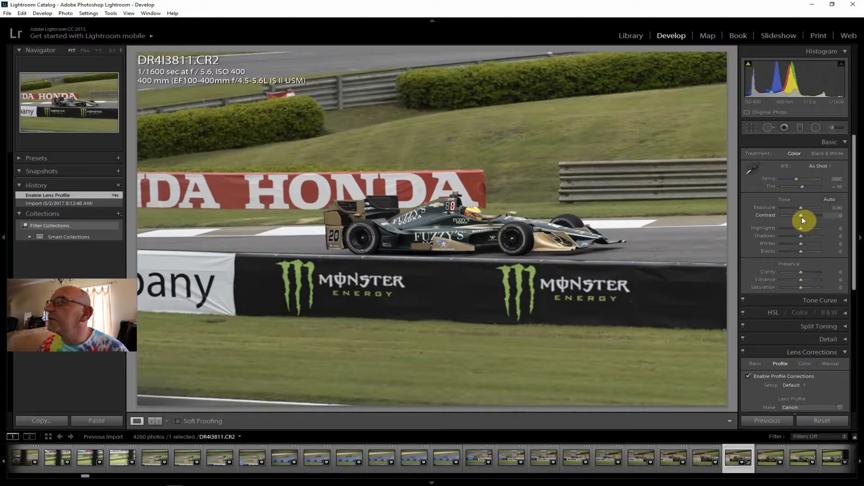
drag(807, 219, 802, 238)
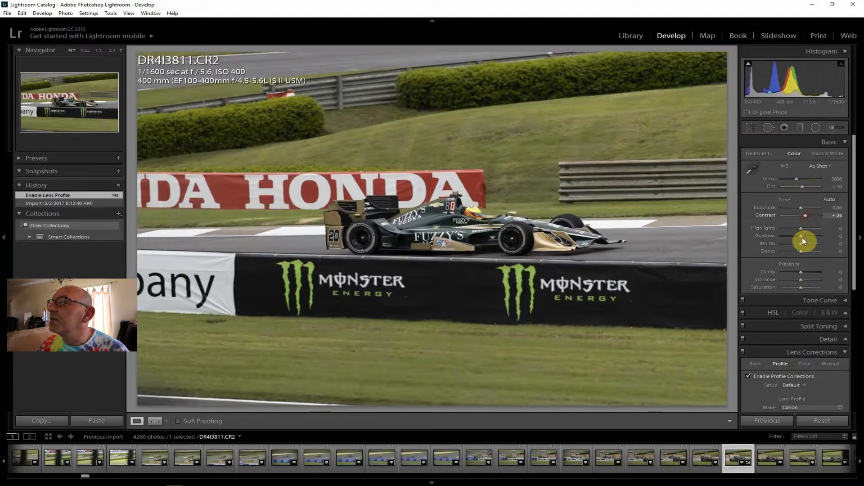
Step: Set Clarity +40, Shadows +57, Highlights -36, Vibrance +17 and Saturation +14 on DR4I3811.CR2
drag(801, 271, 808, 272)
drag(804, 237, 811, 239)
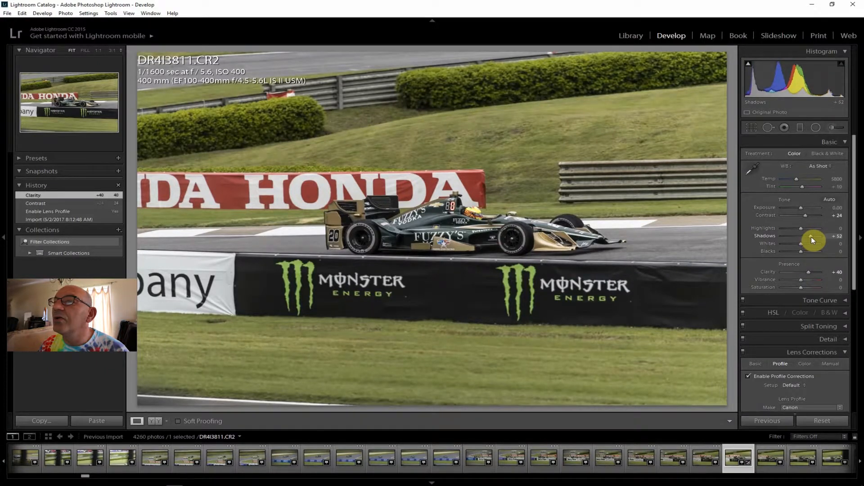
drag(811, 237, 795, 227)
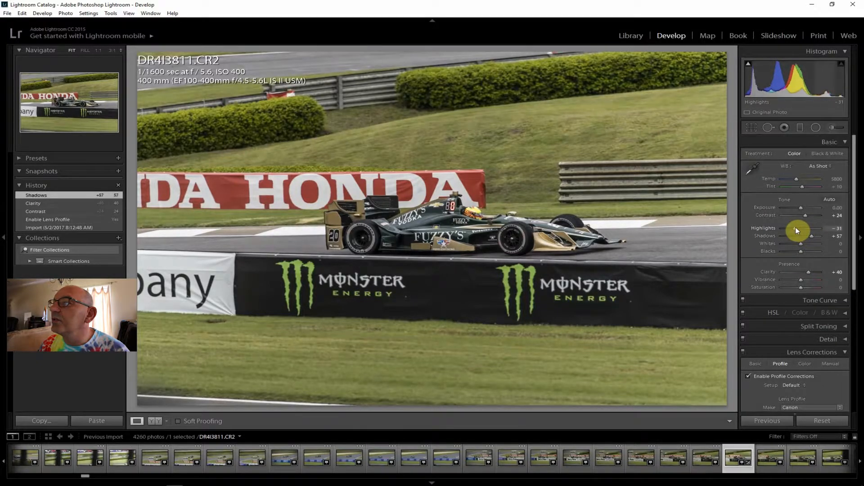
drag(795, 227, 794, 227)
mouse_move(800, 280)
mouse_down()
mouse_move(802, 287)
mouse_move(806, 280)
mouse_up()
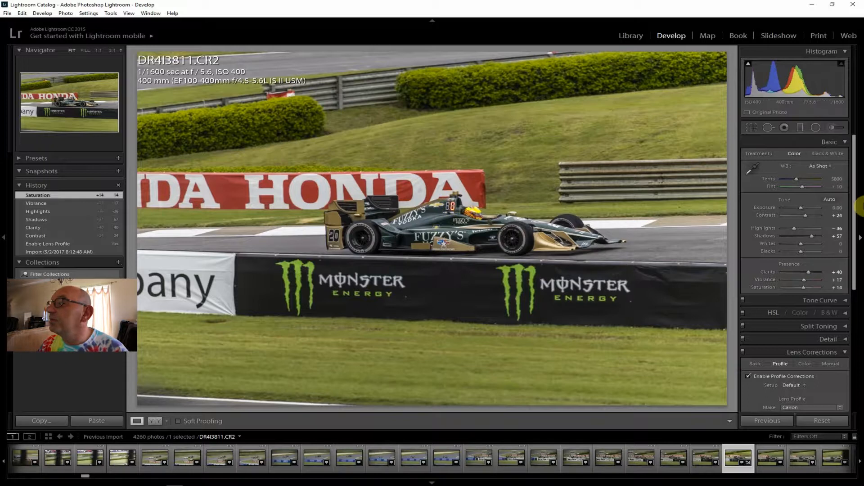
Step: Set the Dehaze amount of DR4I3811.CR2 to +10 and raise its Exposure to +0.60
drag(854, 186, 855, 333)
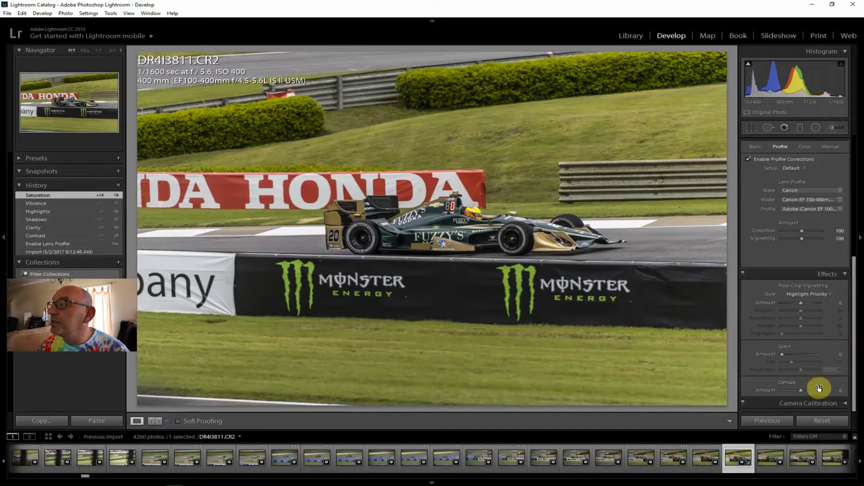
drag(802, 389, 802, 388)
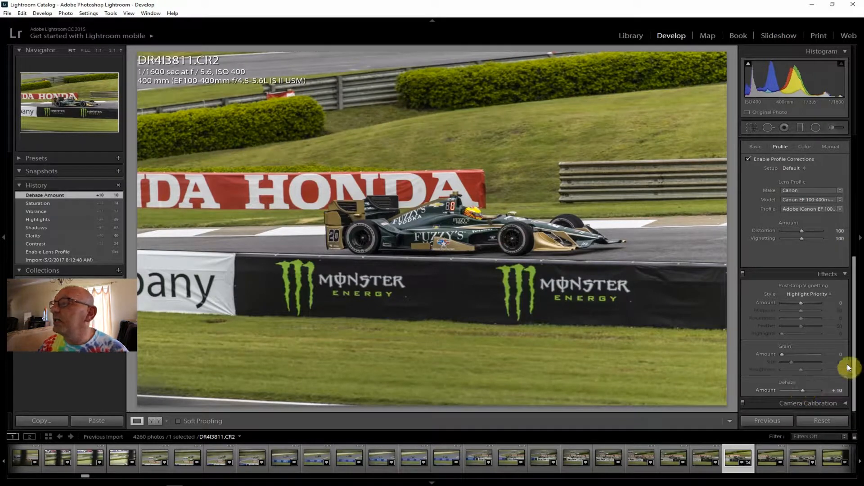
drag(855, 307, 851, 173)
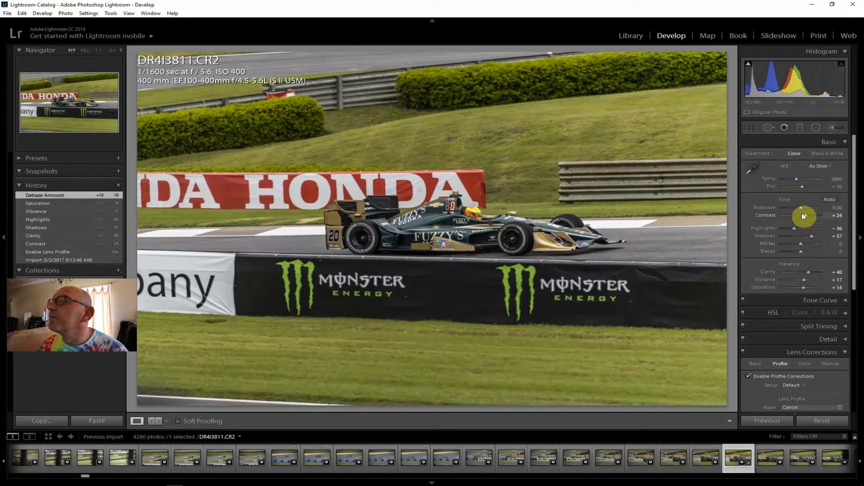
drag(801, 207, 804, 207)
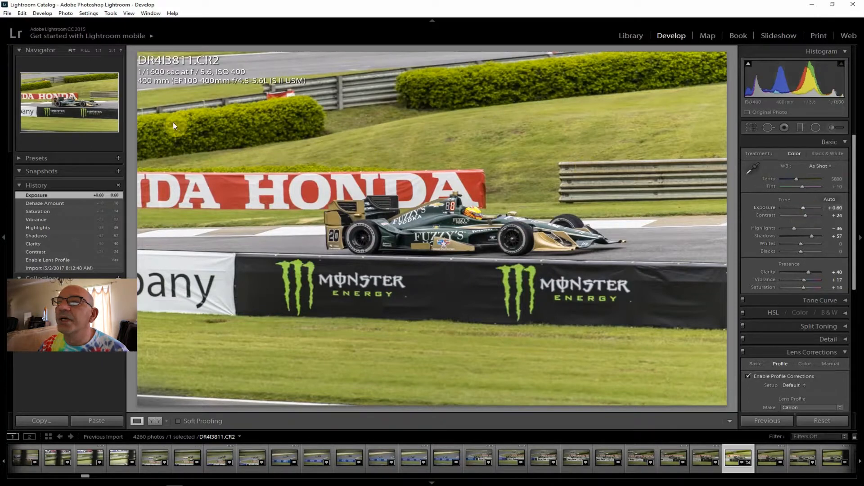
Step: Export DR4I3811.CR2 to the hard drive with the existing export settings
click(7, 13)
click(35, 111)
click(574, 462)
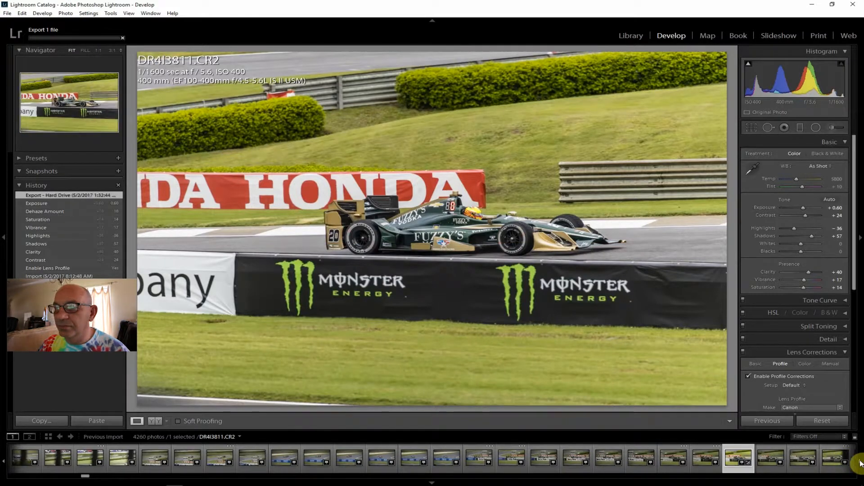
Step: Examine the shots from DR4I3812.CR2 to DR4I3877.CR2, comparing the No. 20 and No. 28 cars and checking DR4I3877.CR2 for sharpness at 1:1
click(769, 460)
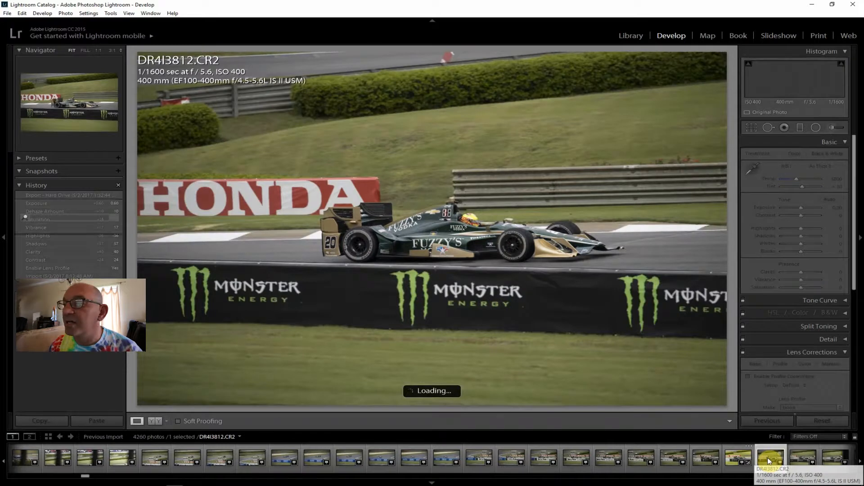
click(796, 458)
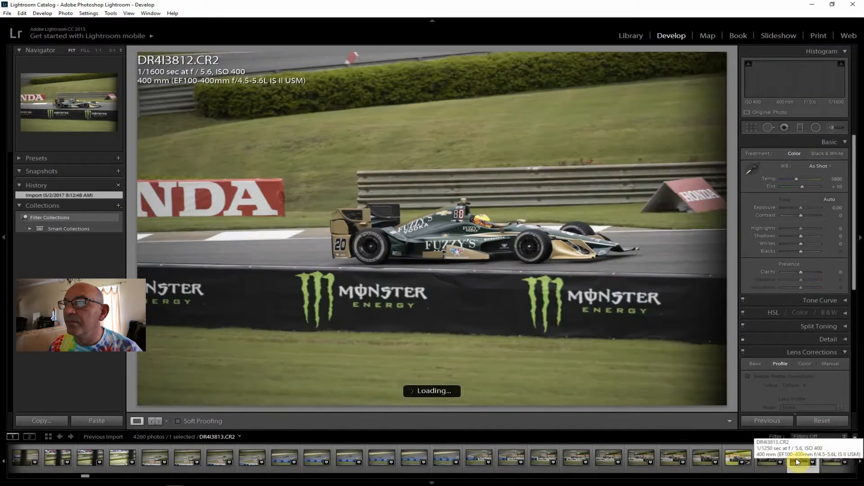
click(767, 458)
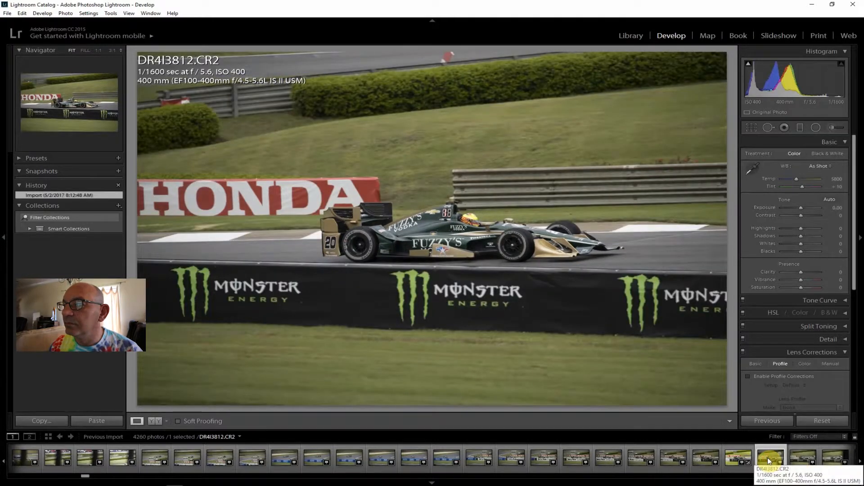
click(800, 458)
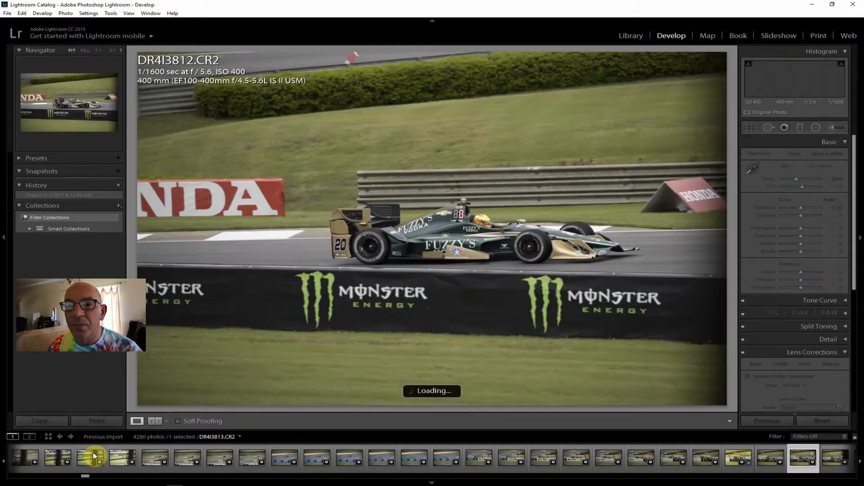
drag(93, 478, 97, 481)
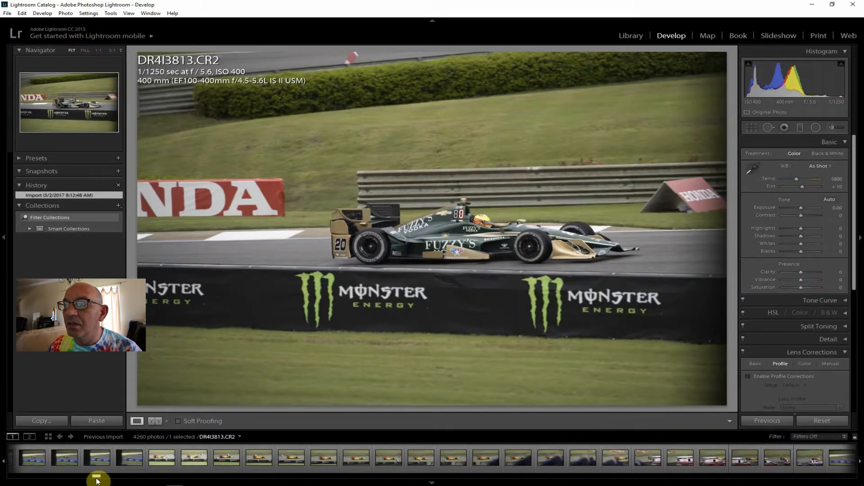
click(287, 460)
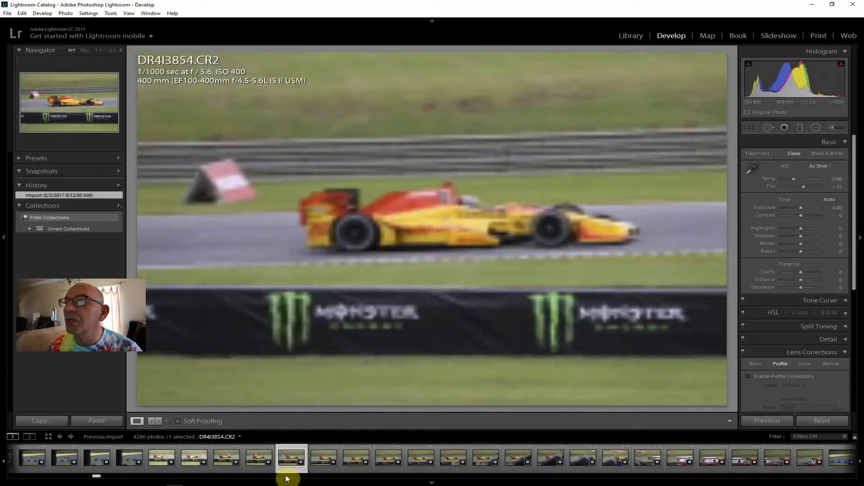
click(388, 460)
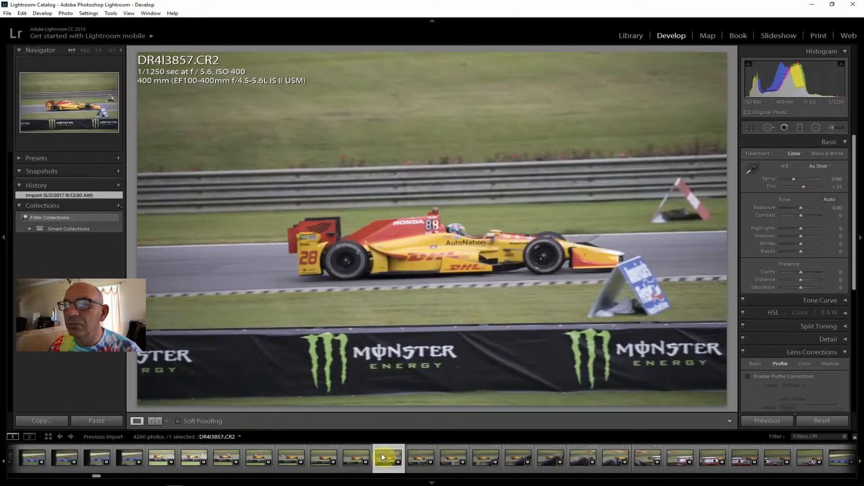
click(316, 457)
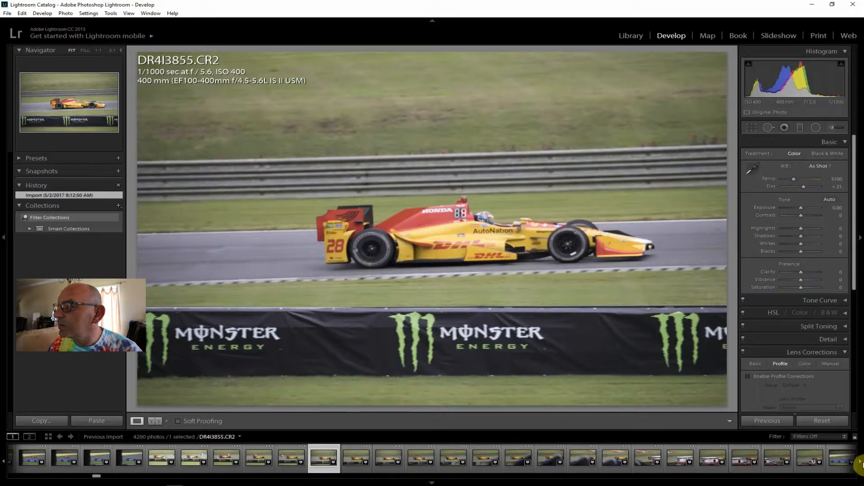
click(861, 463)
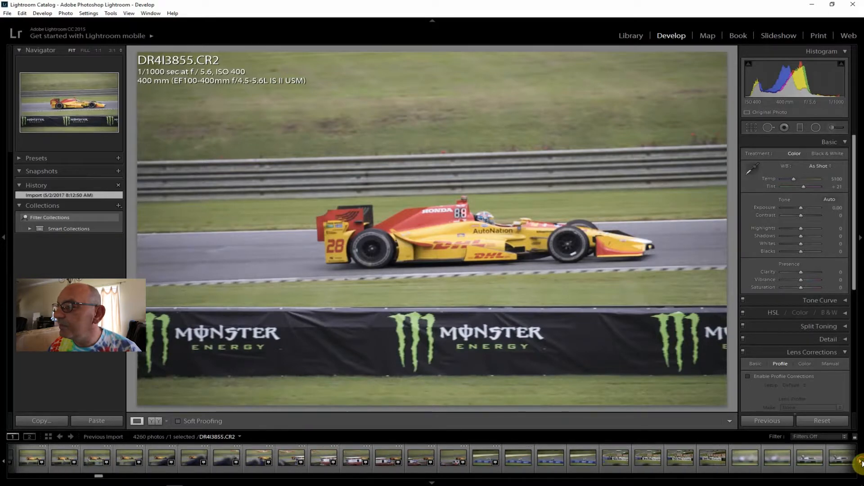
click(684, 460)
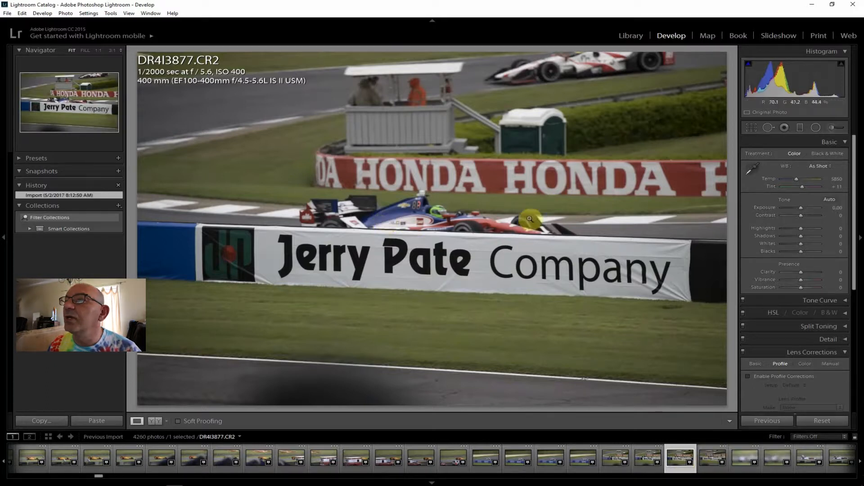
click(485, 229)
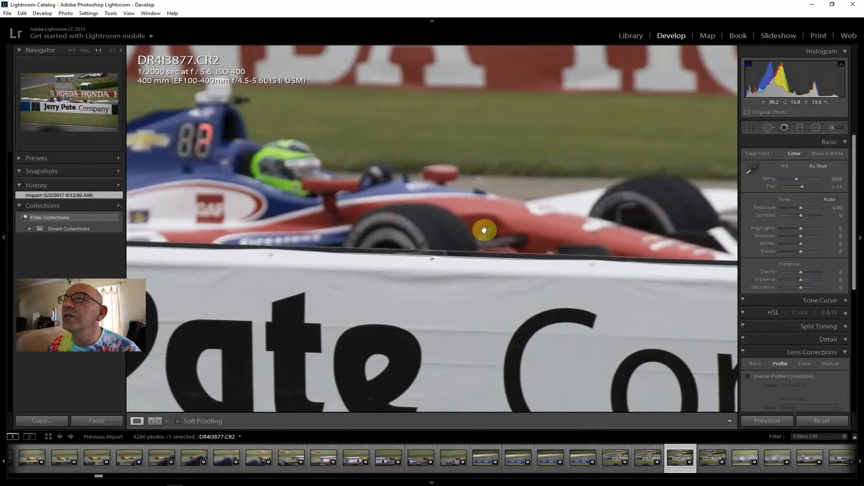
Step: Return DR4I3877.CR2 to the fitted view and review the following shots one by one from DR4I3878.CR2 to DR4I3883.CR2
click(70, 51)
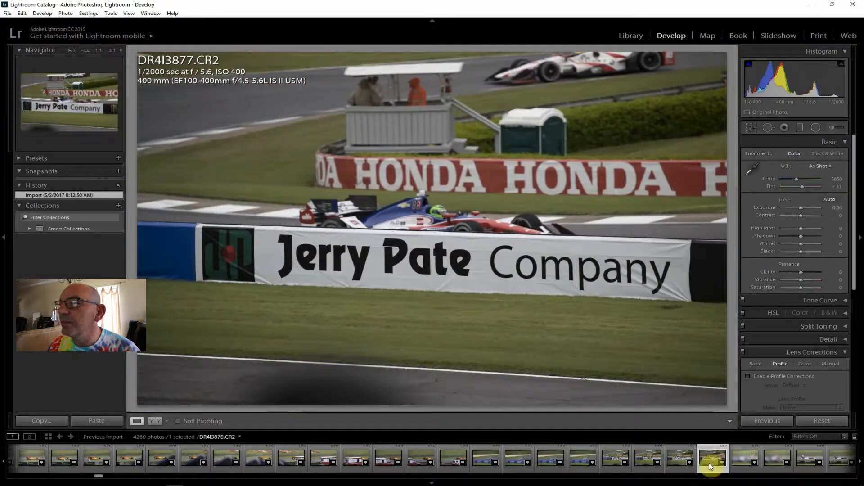
click(710, 463)
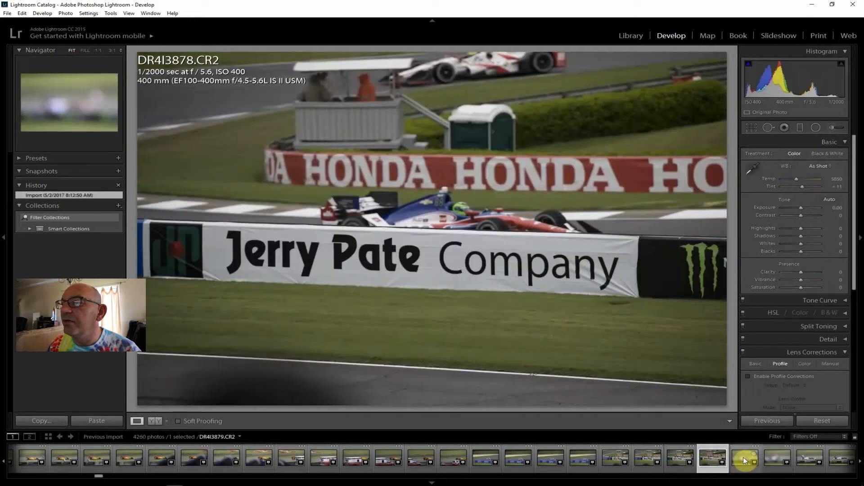
click(743, 457)
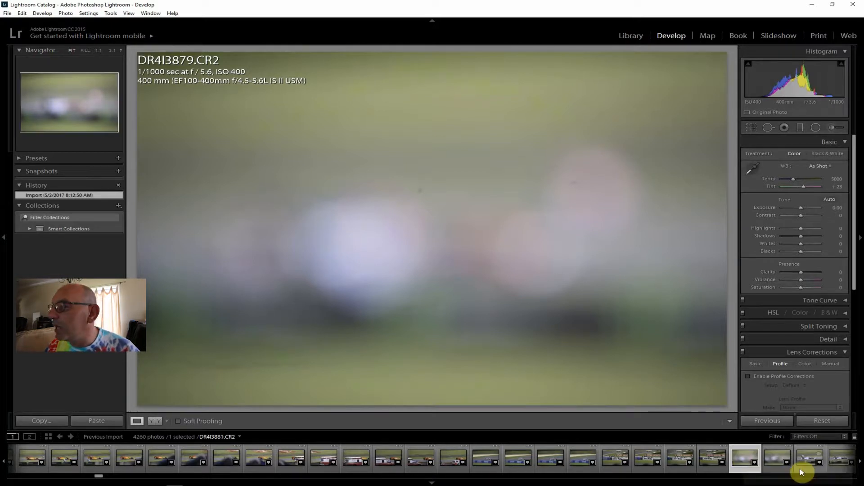
click(776, 458)
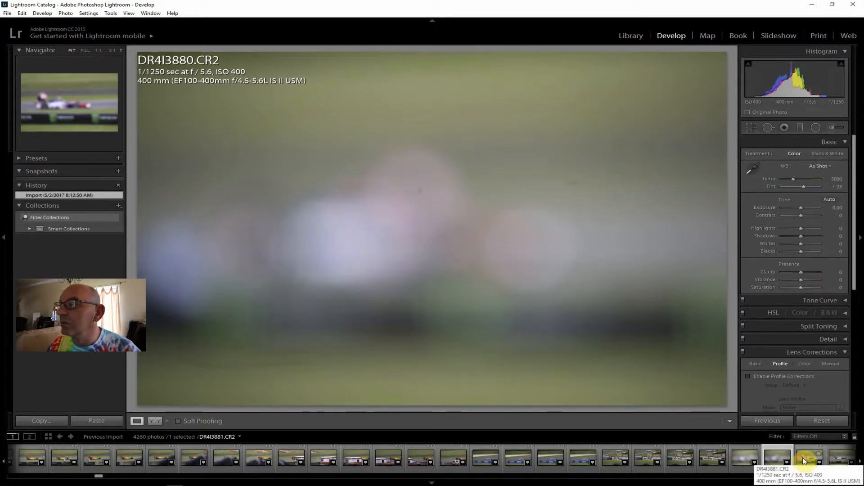
click(804, 458)
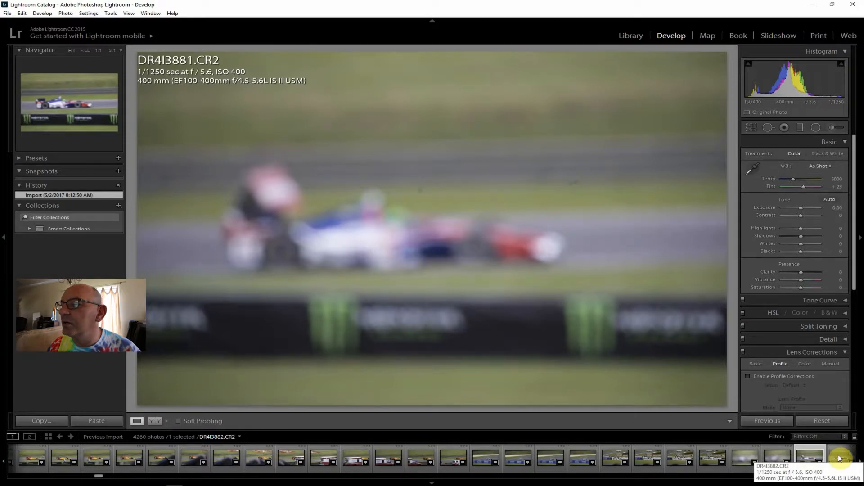
click(839, 455)
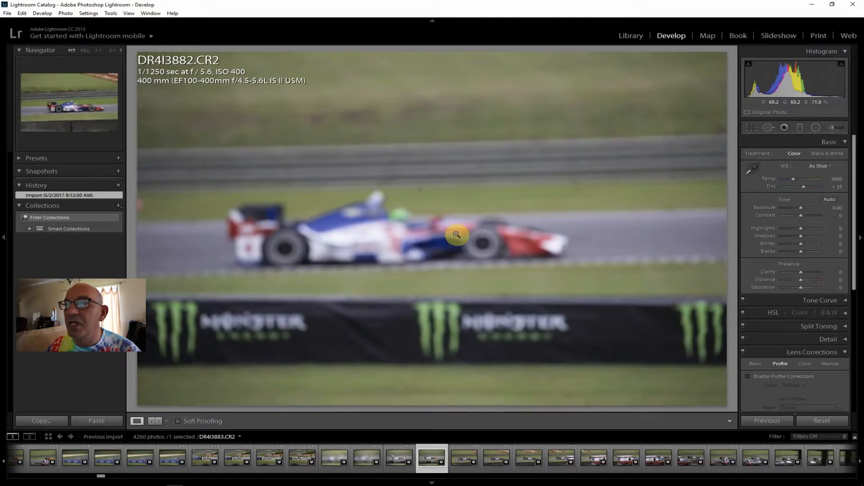
click(459, 460)
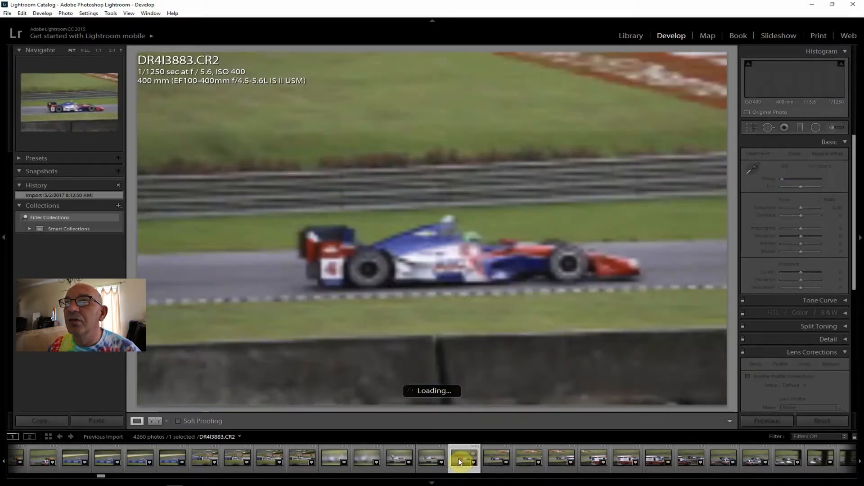
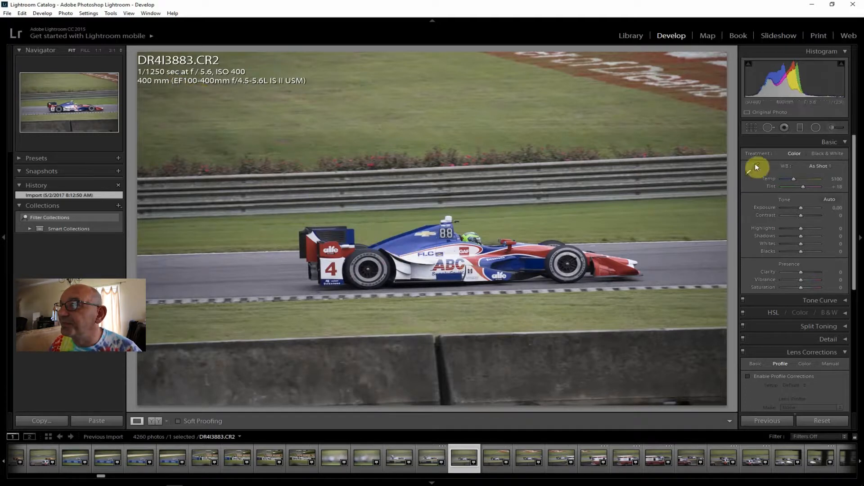
Step: Crop the photo in around the number 4 race car, keeping the guardrail and flowers above it, and enable lens profile corrections
click(754, 126)
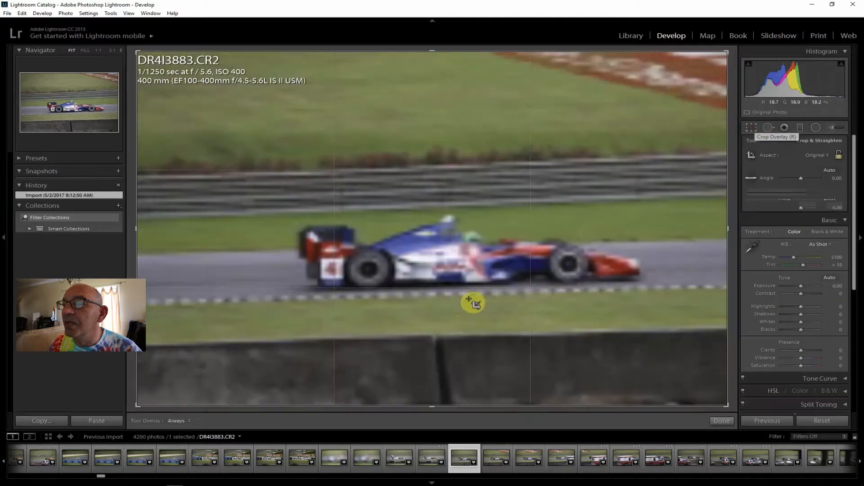
drag(725, 407, 696, 360)
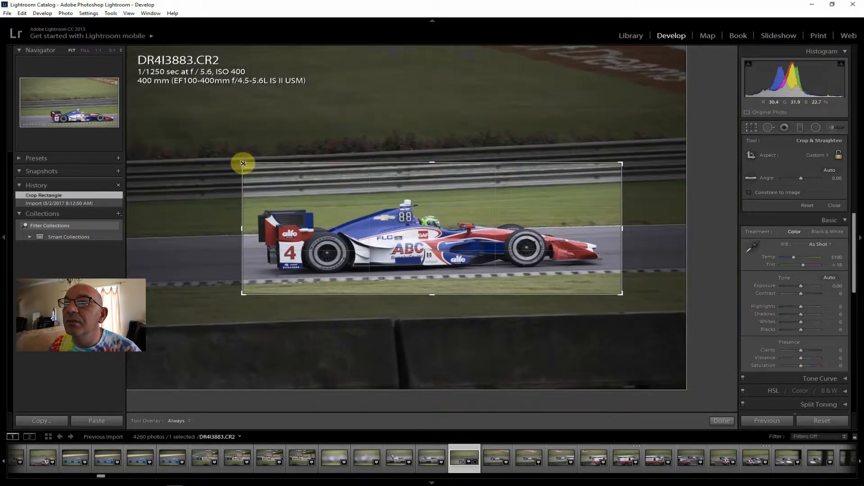
drag(243, 163, 225, 126)
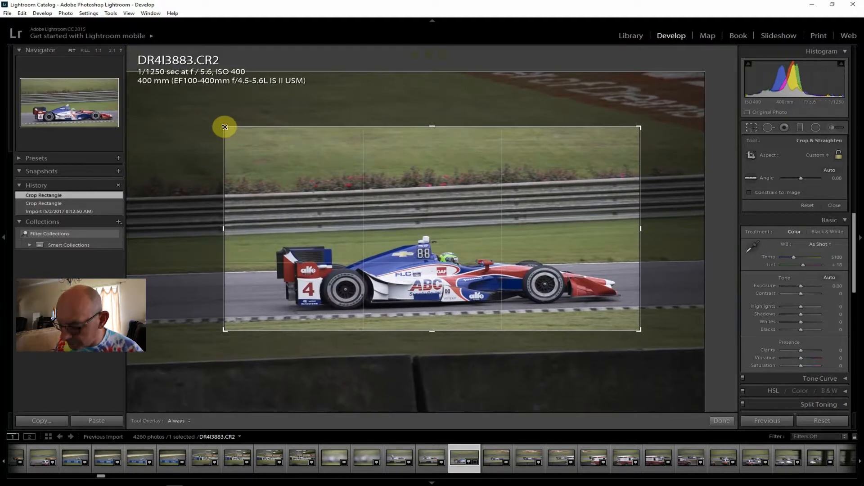
key(r)
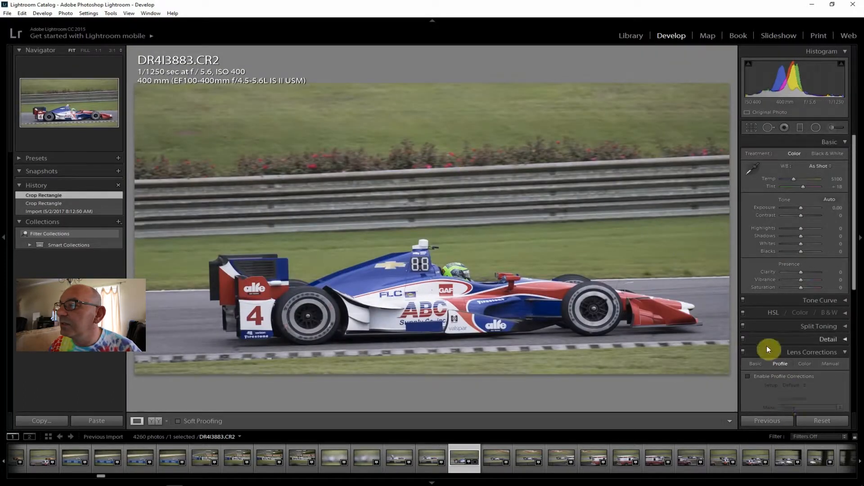
click(773, 378)
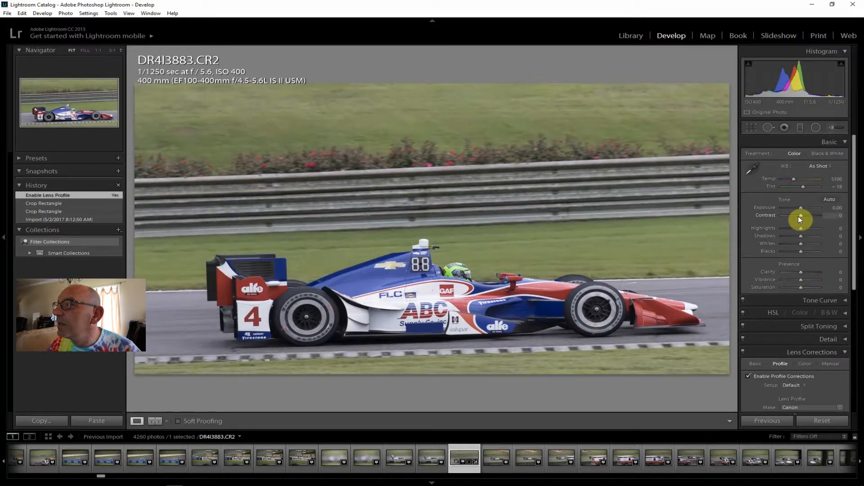
Step: Set the photo's contrast to +33, clarity to +43, vibrance to +31, saturation to +14, shadows to +43 and highlights to -26
drag(802, 216, 807, 214)
drag(801, 271, 809, 271)
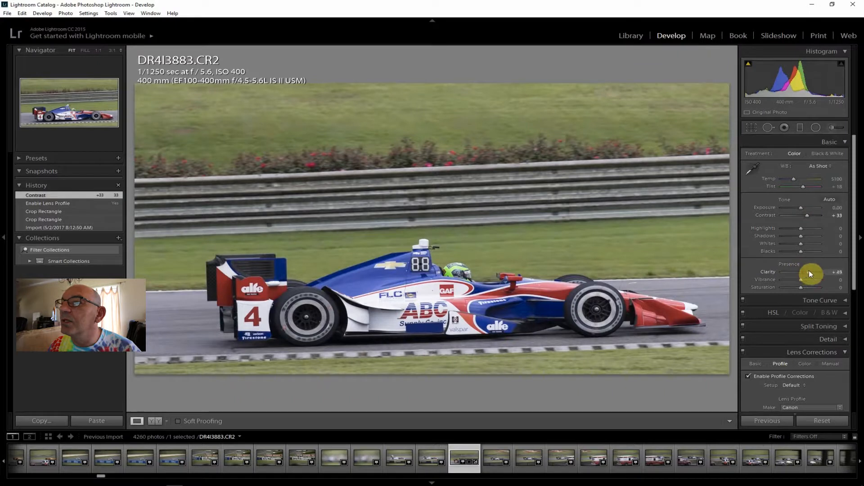
mouse_move(810, 271)
mouse_down()
mouse_move(803, 287)
mouse_move(807, 279)
mouse_up()
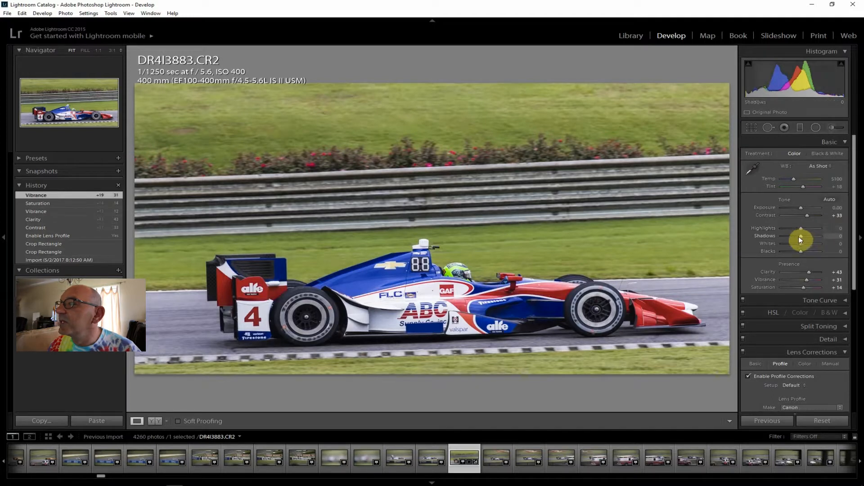
drag(807, 235, 810, 235)
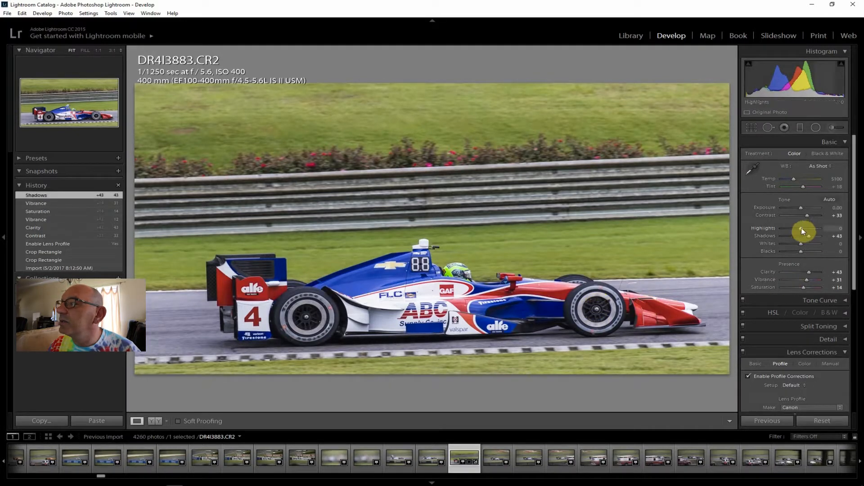
drag(801, 228, 796, 229)
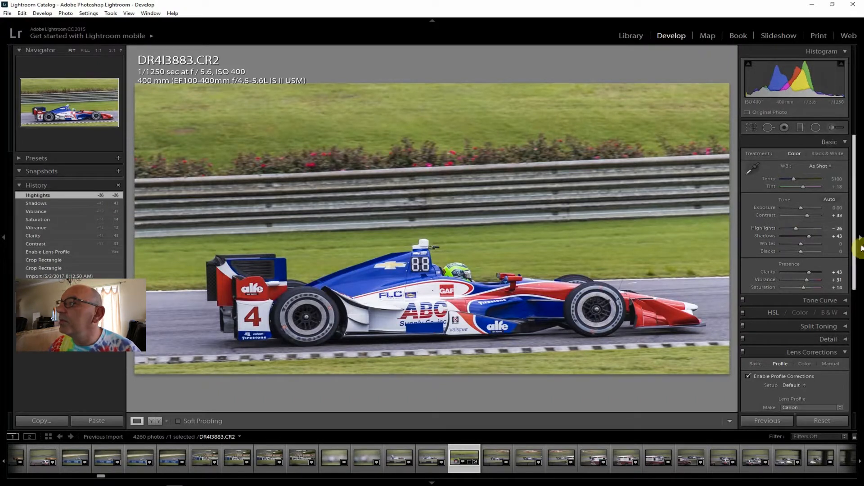
Step: Set the photo's dehaze amount to +10
drag(853, 232, 855, 357)
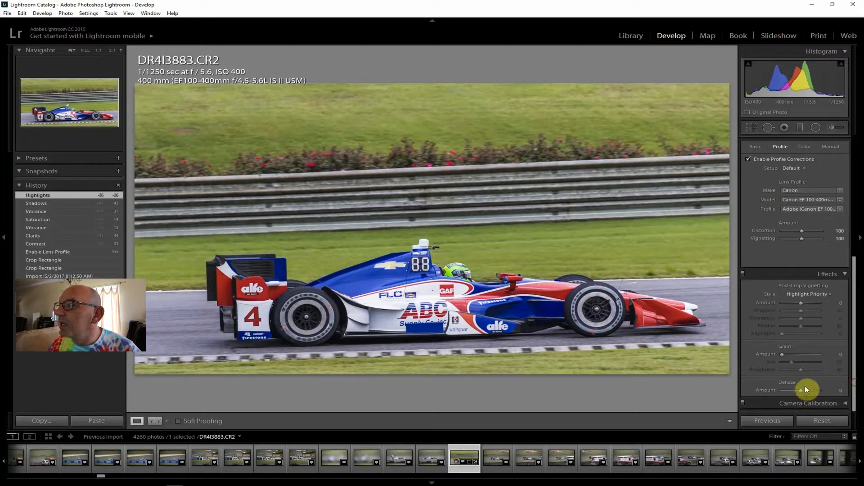
drag(802, 390, 803, 390)
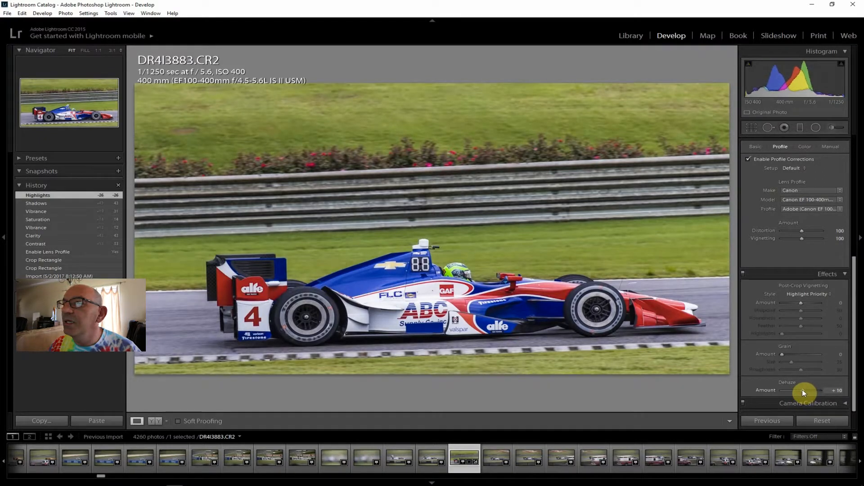
drag(802, 390, 802, 390)
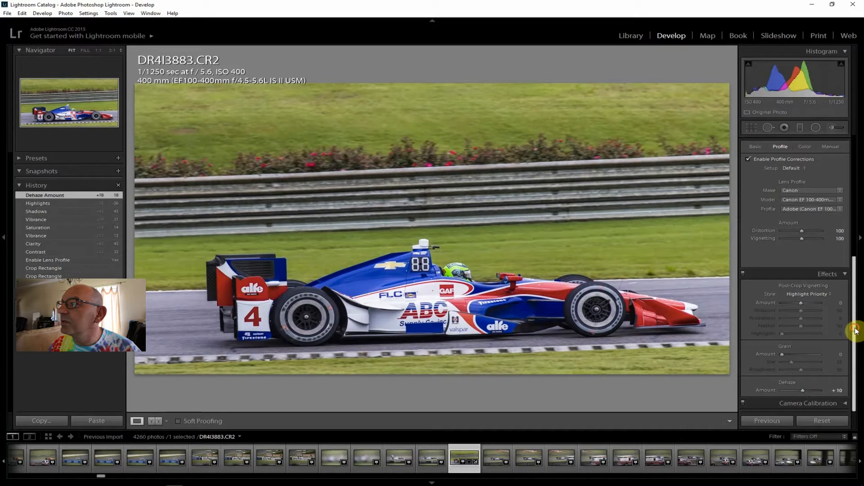
drag(857, 332, 855, 196)
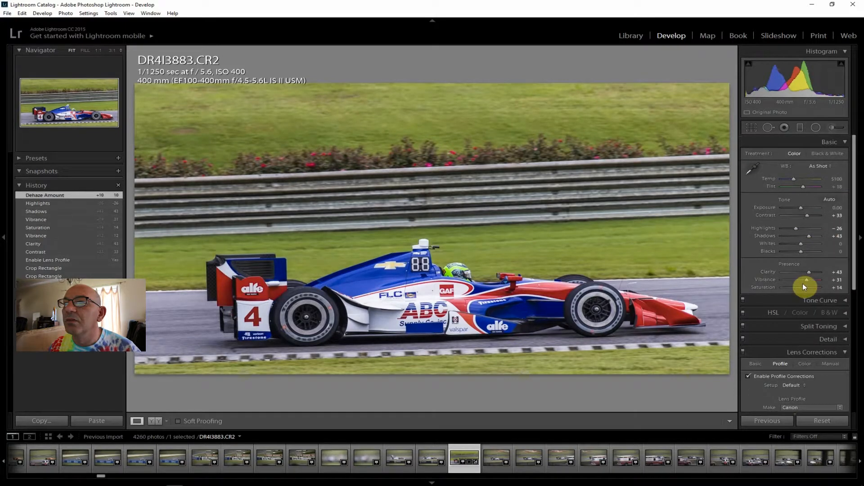
Step: Export the edited race car photo to the J:\ToPost folder on the hard drive, using the custom renaming settings and lowercase extension
click(7, 13)
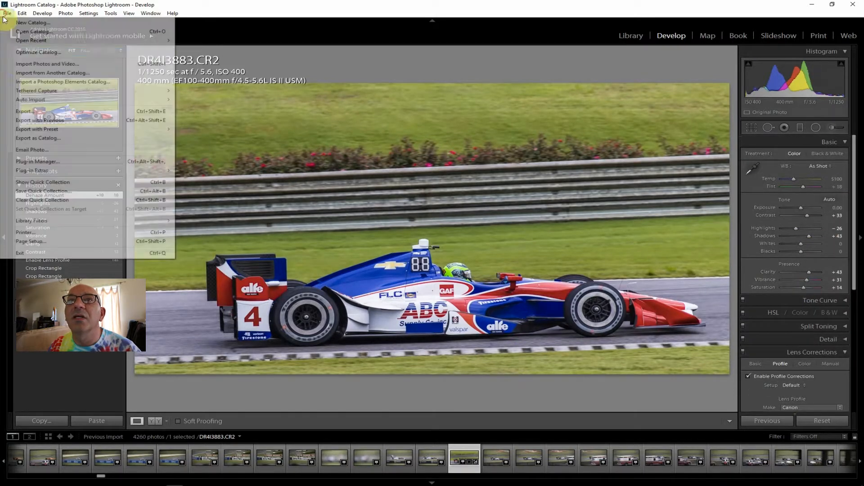
click(37, 115)
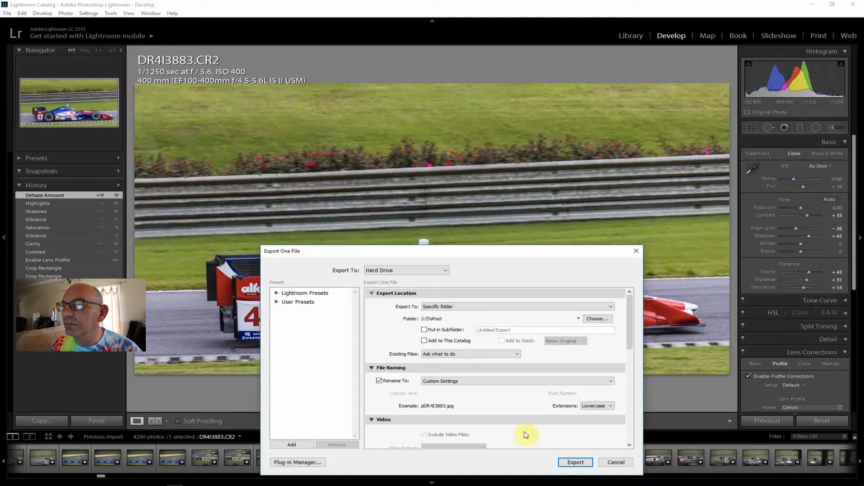
click(575, 463)
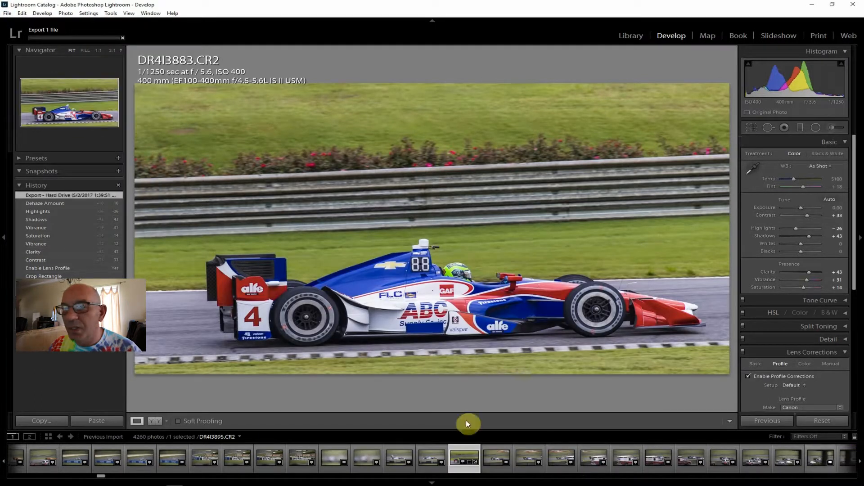
Step: Review the number 15 car shots DR4I3914, DR4I3912, DR4I3911 and DR4I3917, checking how clearly the car is seen
drag(101, 477, 107, 477)
click(395, 461)
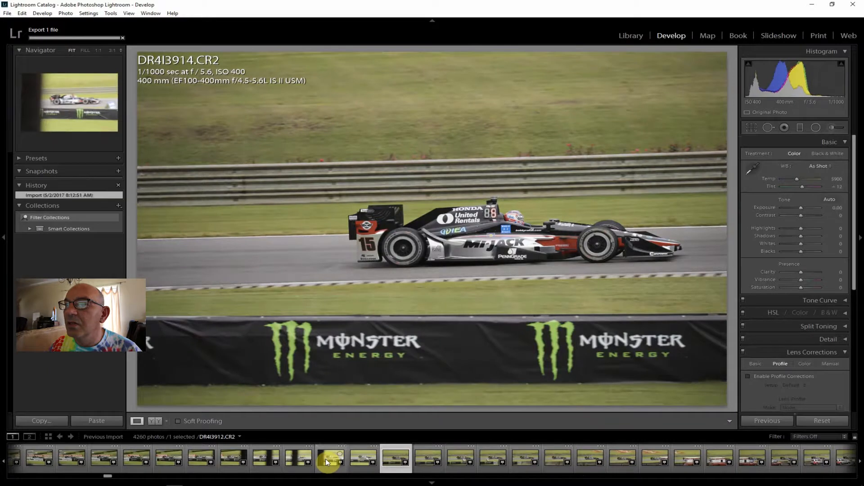
click(325, 458)
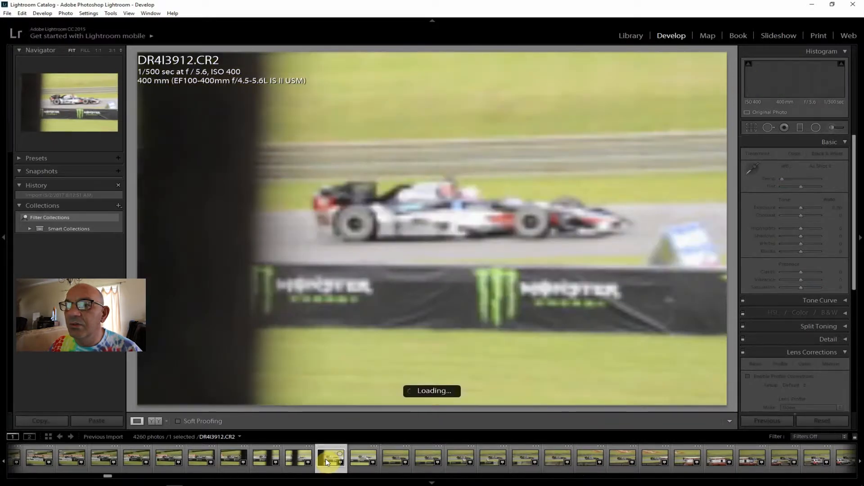
click(301, 458)
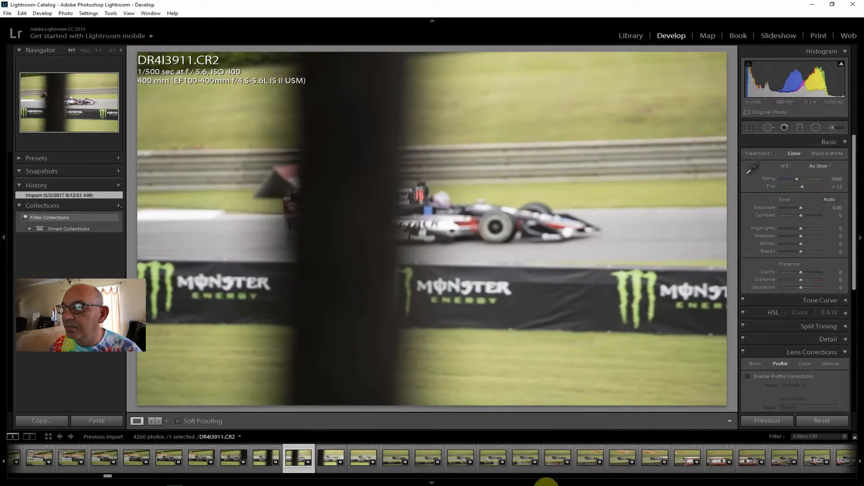
click(493, 457)
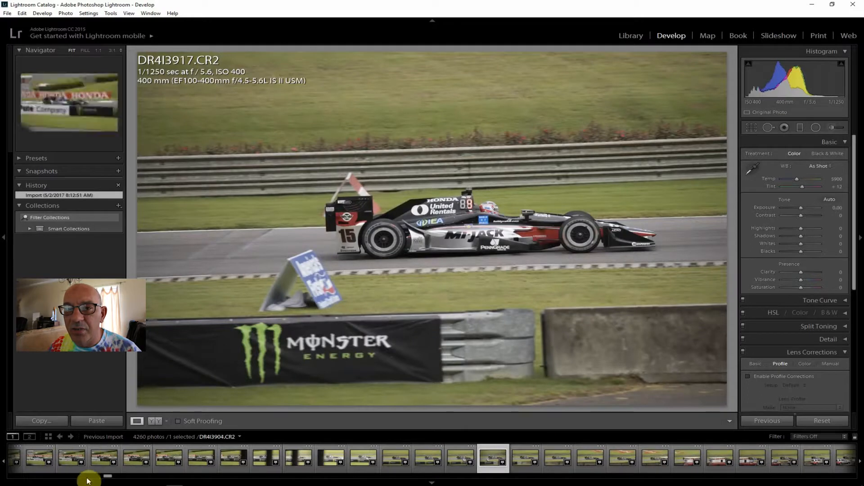
Step: Examine shots DR4I3933, DR4I3934, DR4I3935, DR4I3937 and DR4I3940 for objects blocking the view of the car
drag(105, 478, 111, 477)
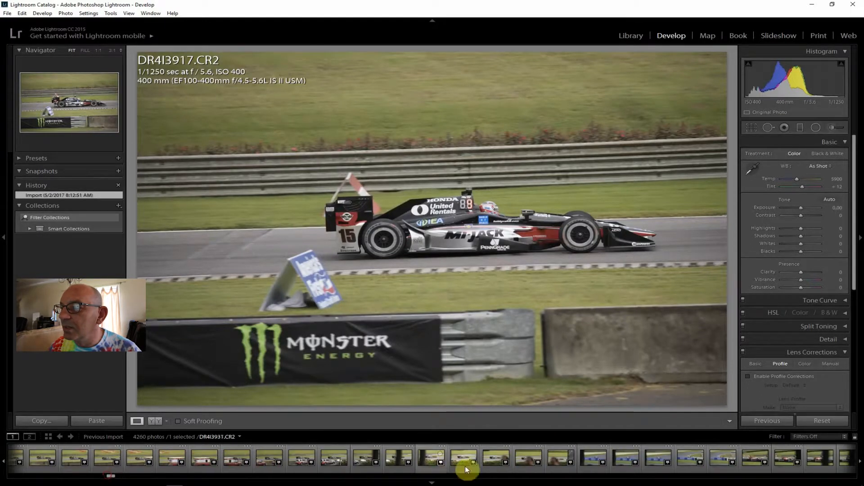
click(500, 464)
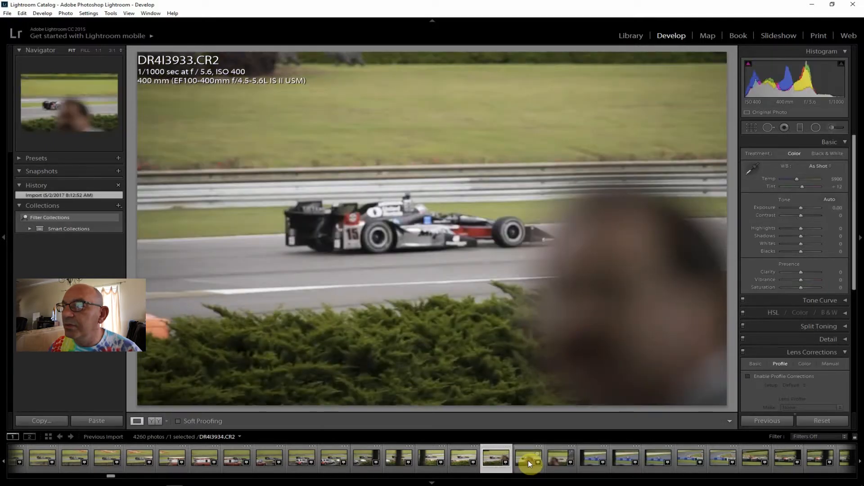
click(528, 461)
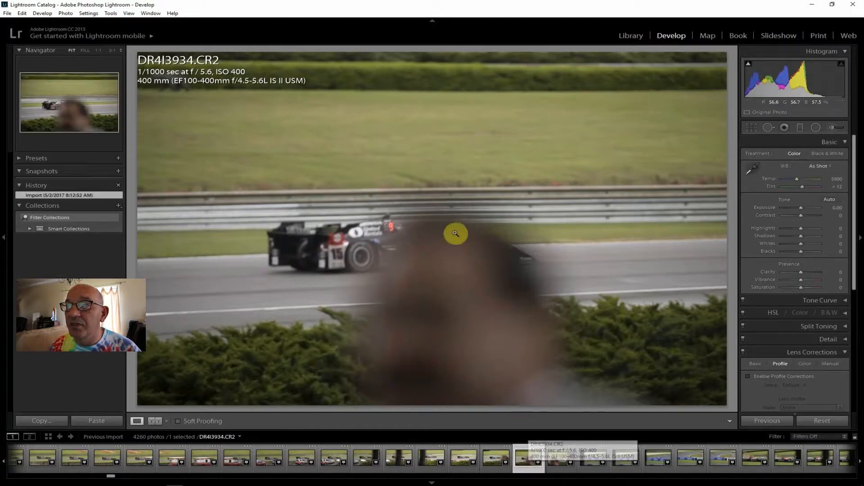
click(561, 458)
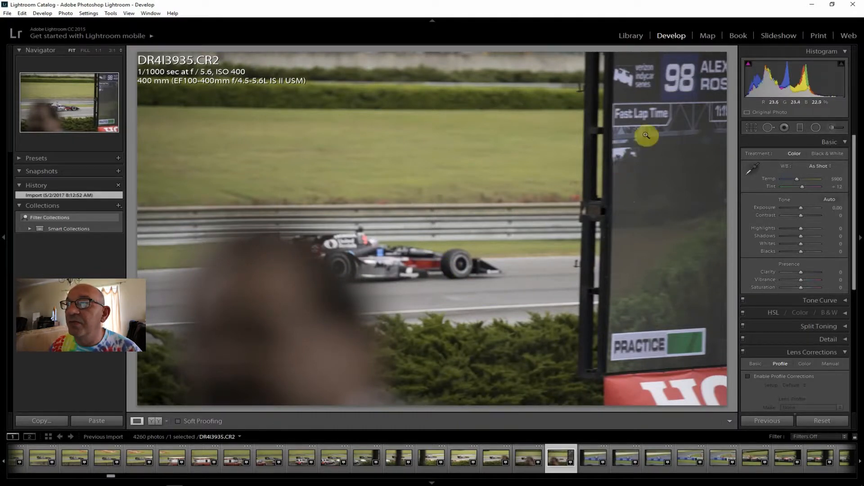
click(622, 458)
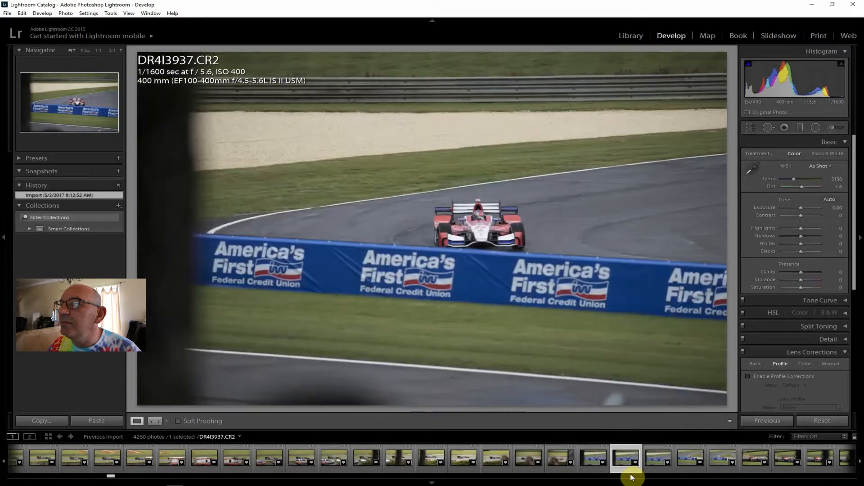
click(724, 473)
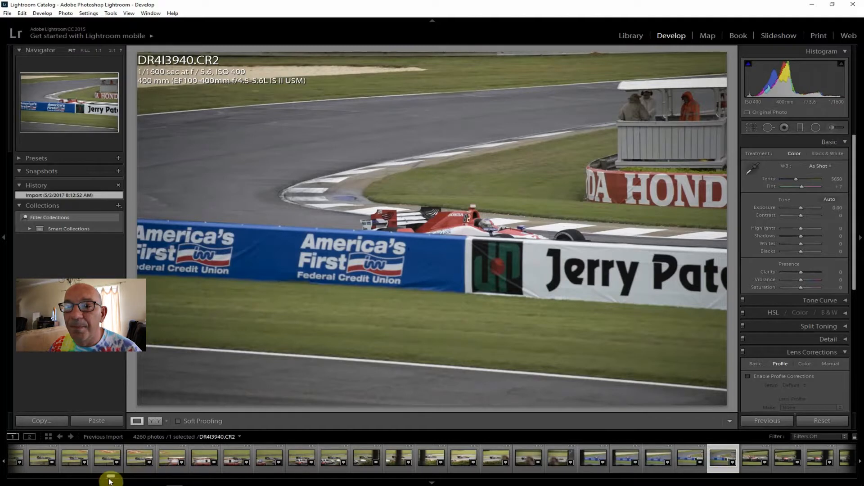
Step: Compare the number 27 car side-on shots DR4I3953 and DR4I3957
drag(110, 479, 115, 477)
click(479, 457)
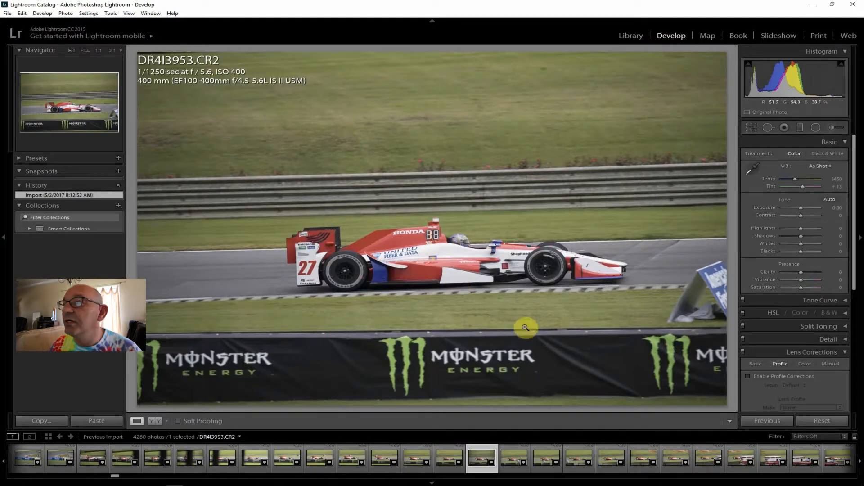
click(610, 458)
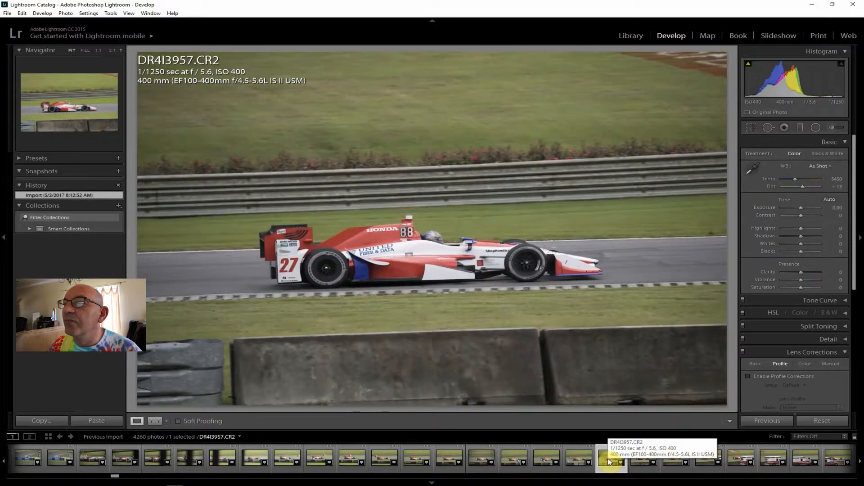
Step: Examine the 100 mm shots DR4I4089, DR4I4095, DR4I4094, DR4I4093, DR4I4096 and DR4I4098 for framing and foreground spectators
drag(116, 476, 143, 482)
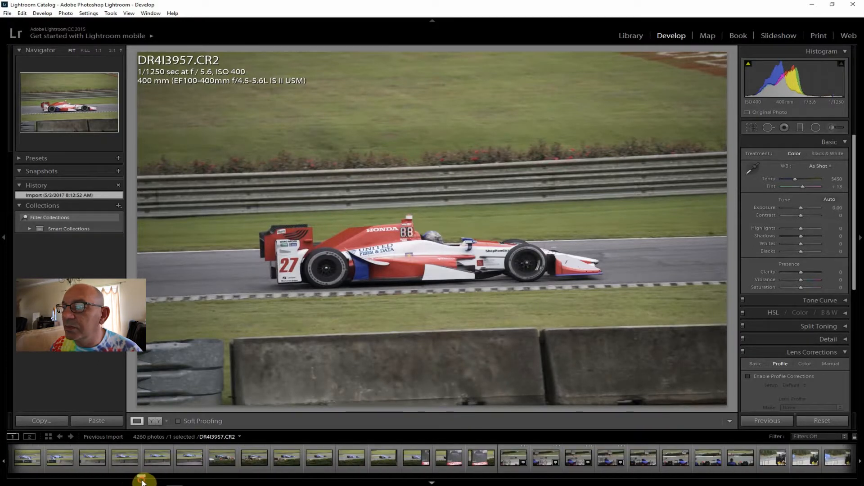
click(545, 458)
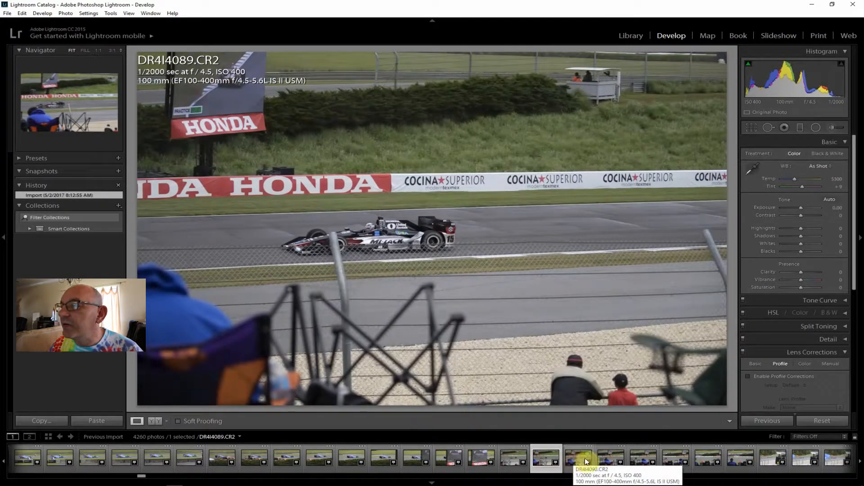
click(734, 459)
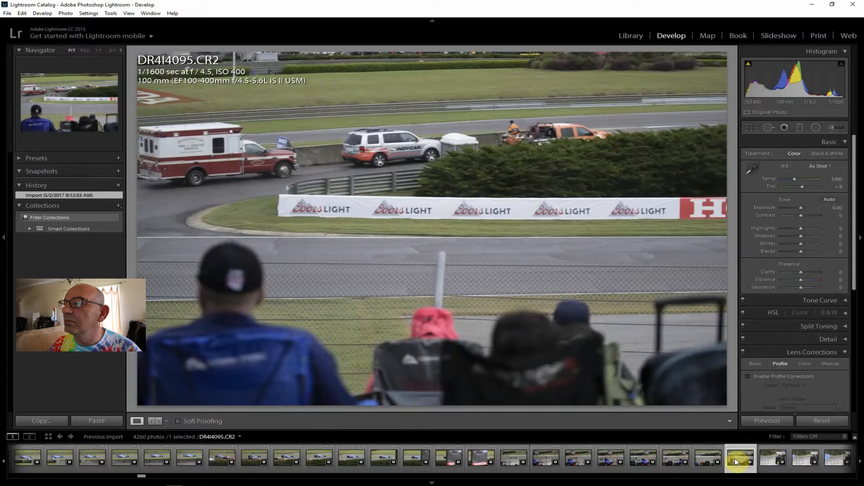
click(702, 460)
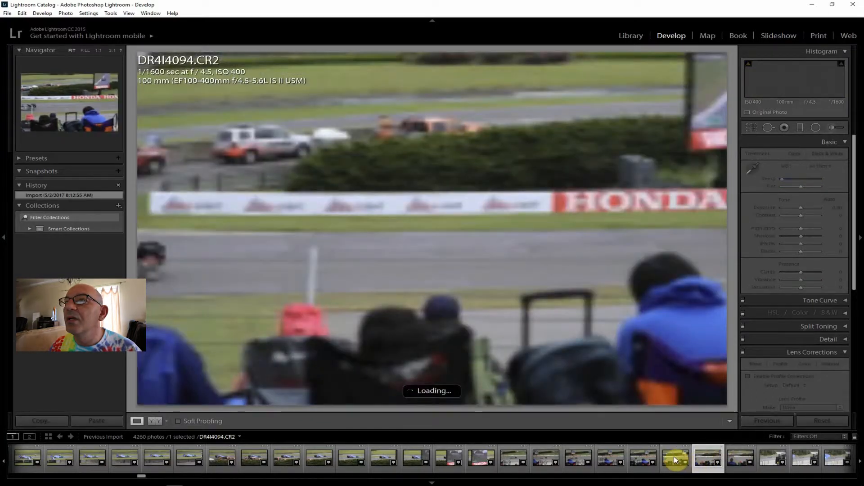
click(674, 457)
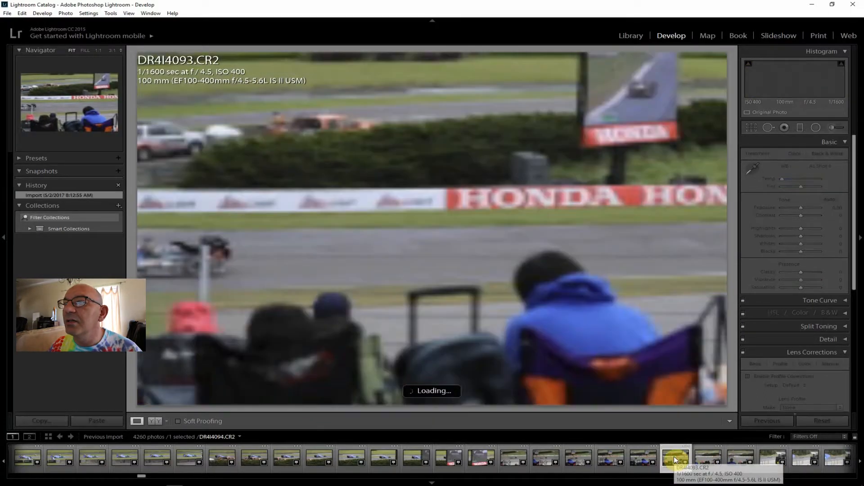
click(764, 456)
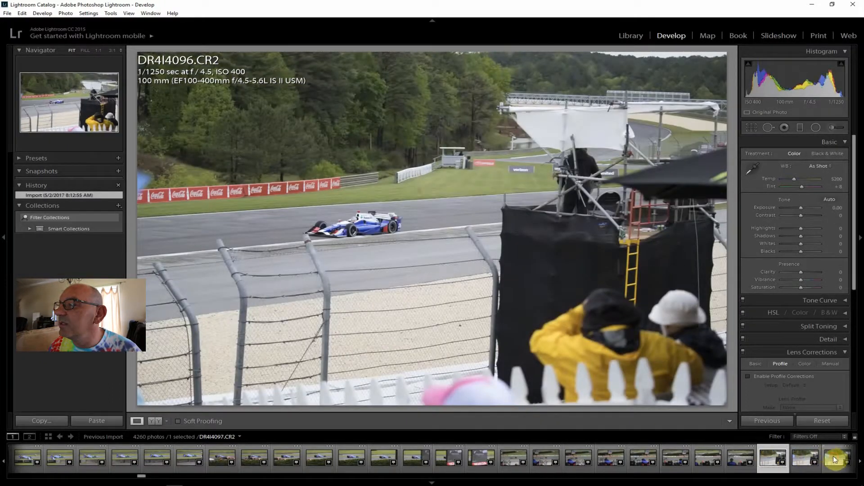
click(833, 457)
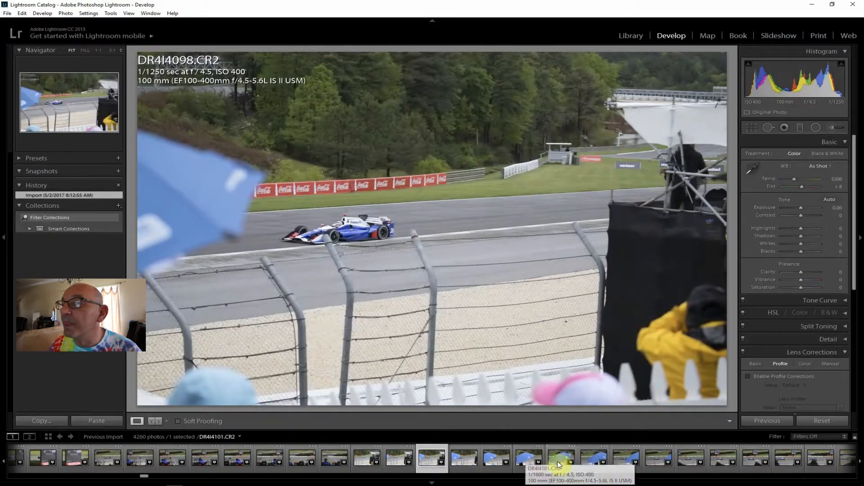
Step: Review the number 26 car shots DR4I4104 and DR4I4106, inspecting the car in DR4I4106 at 1:1 magnification
click(625, 459)
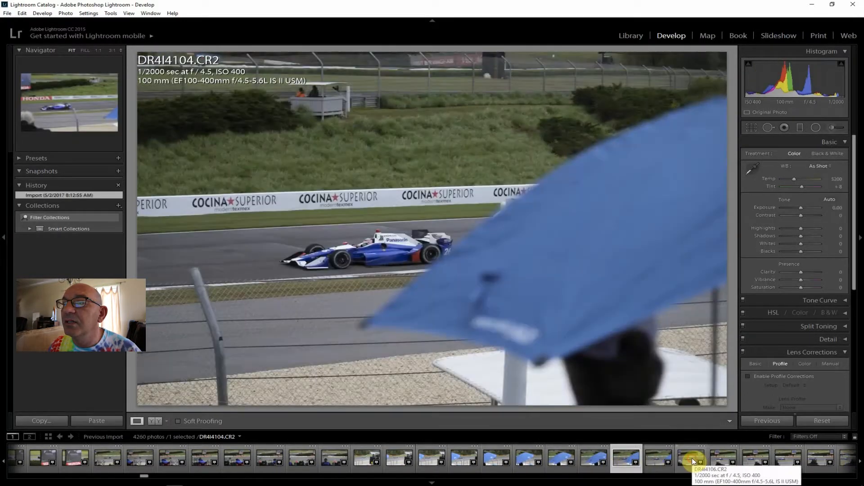
click(692, 458)
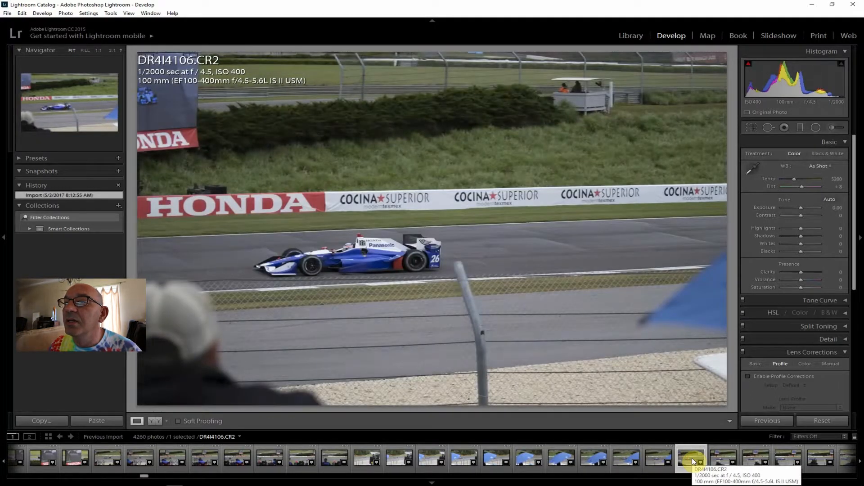
click(358, 254)
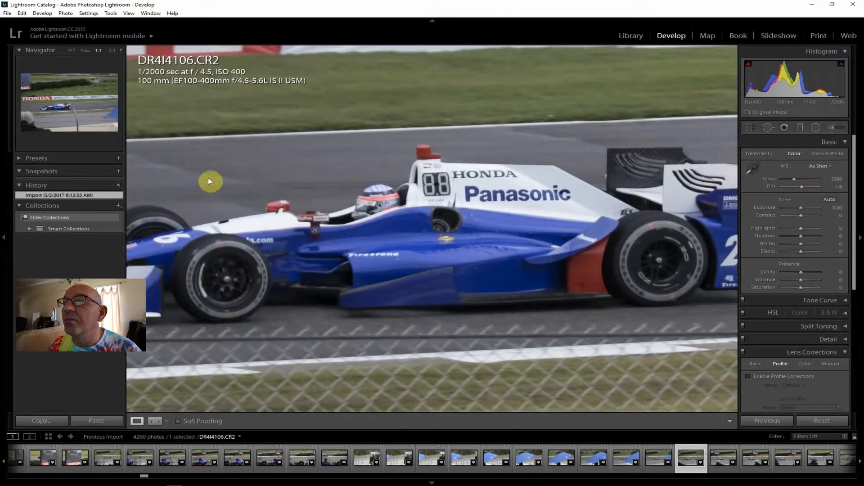
drag(411, 285, 477, 303)
click(74, 52)
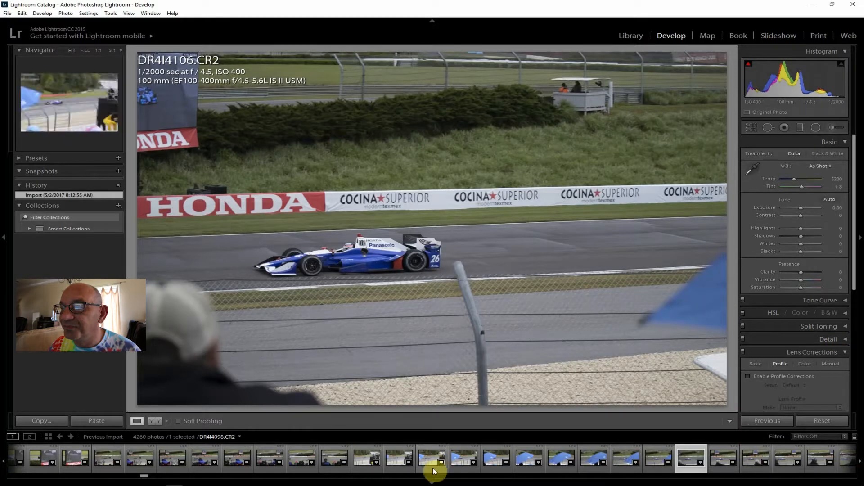
Step: Examine the 400 mm shot DR4I4132 for how much of the red and white car the trackside barrier hides
drag(144, 478, 148, 478)
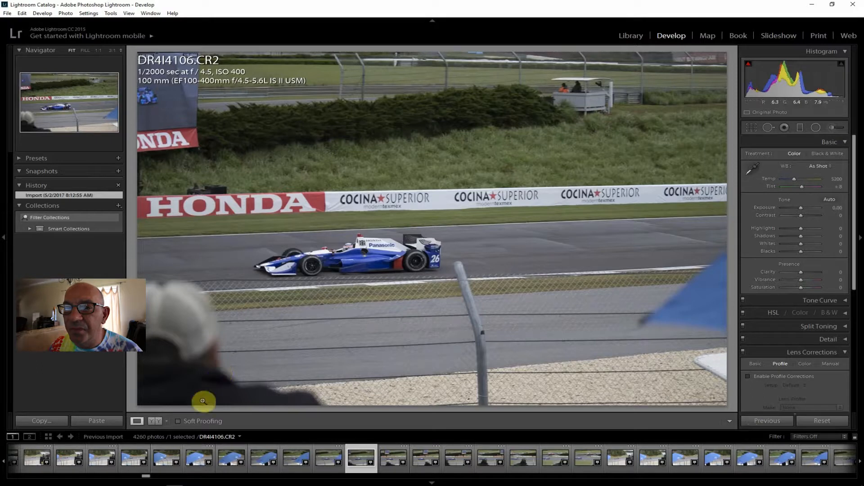
drag(144, 478, 152, 480)
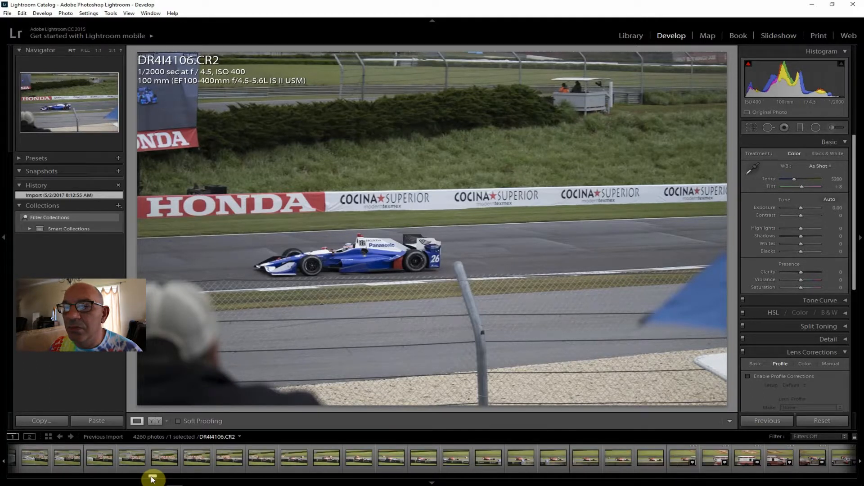
click(101, 457)
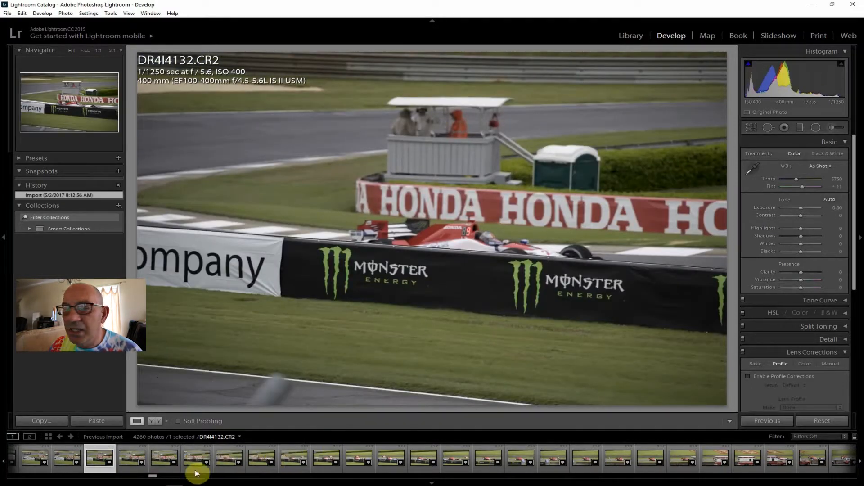
Step: Check the sharpness of the white and red Sonny's car in shot DR4I4437 at 1:1 magnification
drag(153, 478, 212, 484)
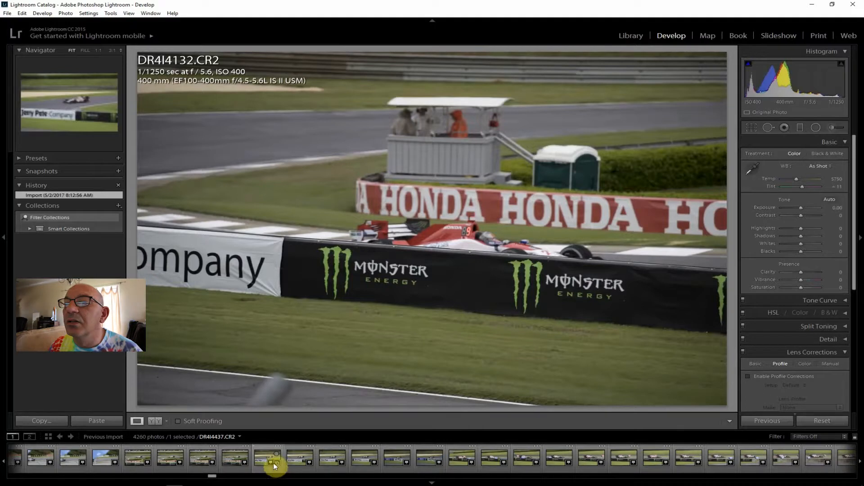
click(268, 458)
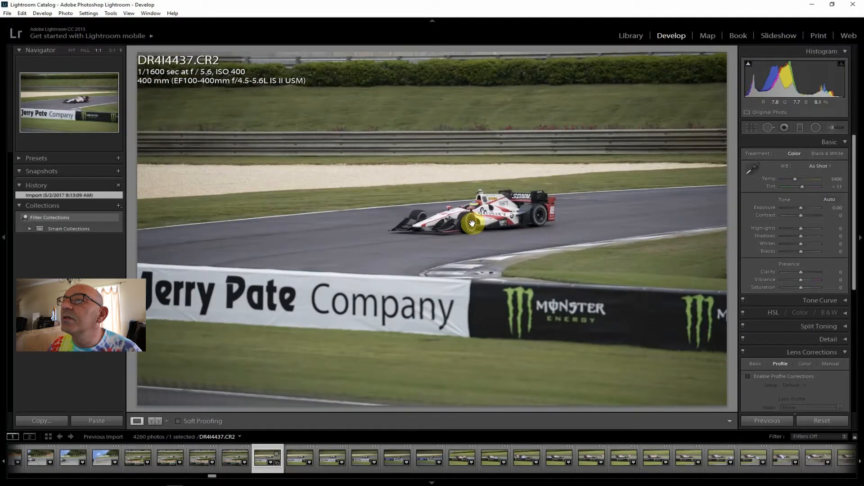
click(468, 224)
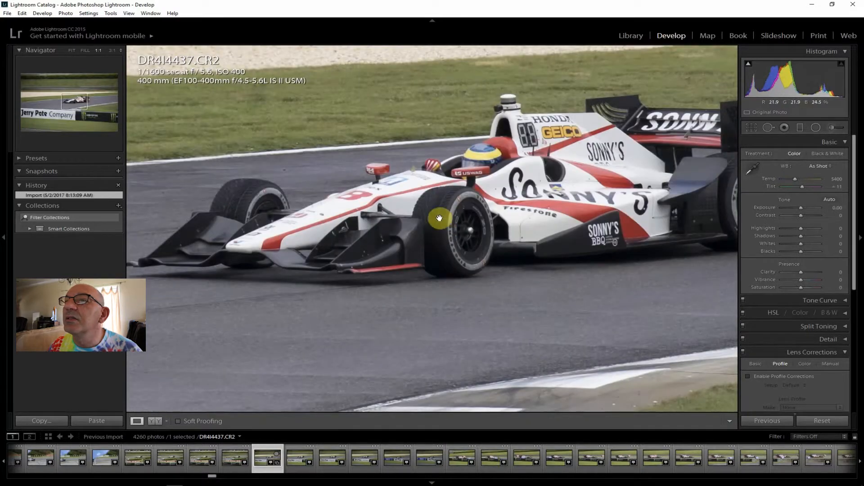
click(71, 50)
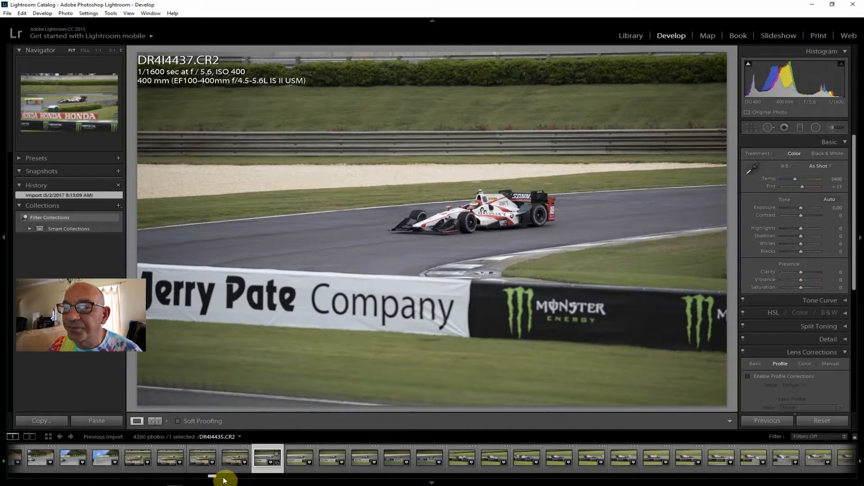
Step: Compare the focus on the number 27 car across shots DR4I4557, DR4I4558 and DR4I4560 through DR4I4565
drag(214, 481, 235, 481)
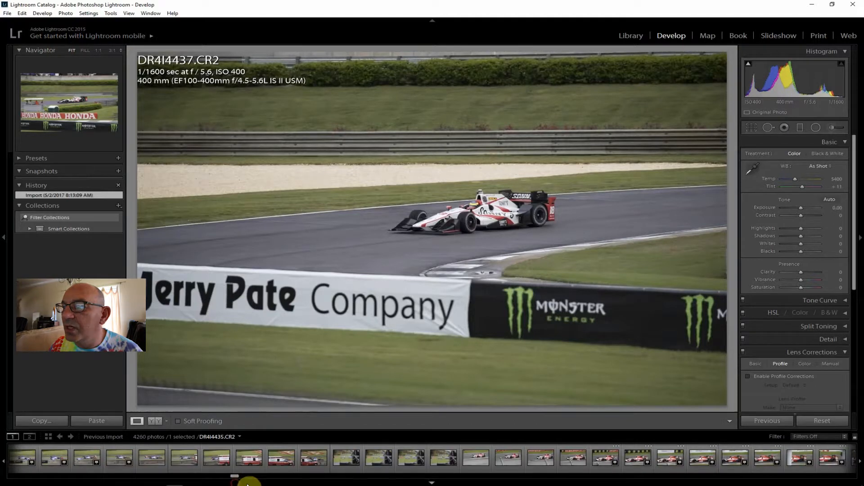
click(473, 459)
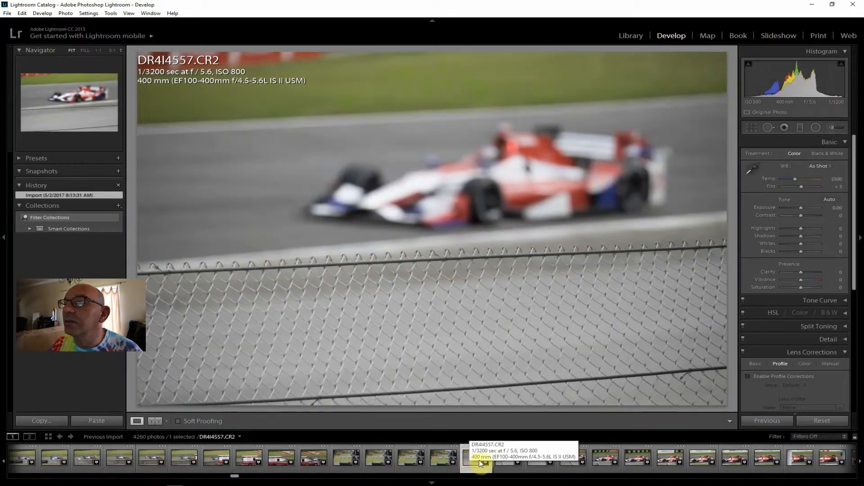
click(506, 458)
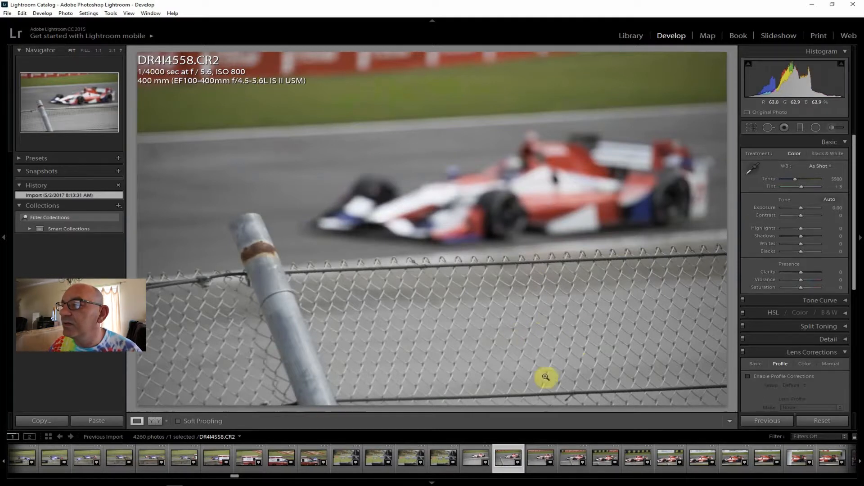
click(569, 457)
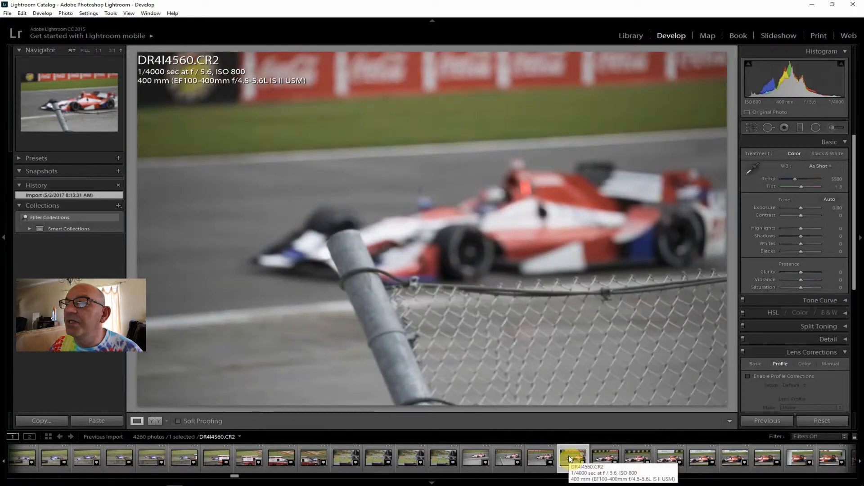
click(607, 456)
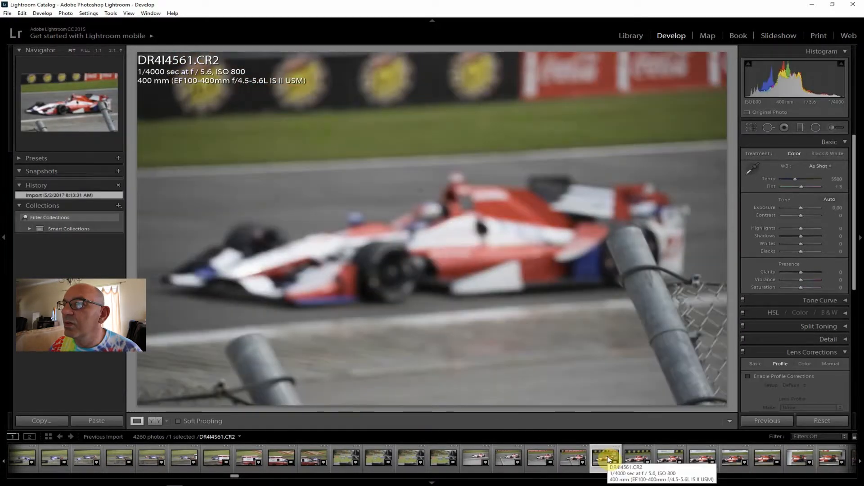
click(640, 464)
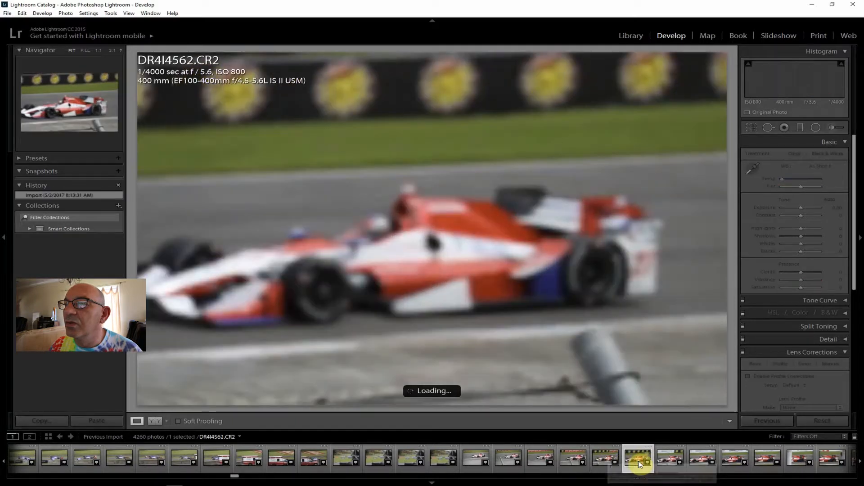
click(670, 459)
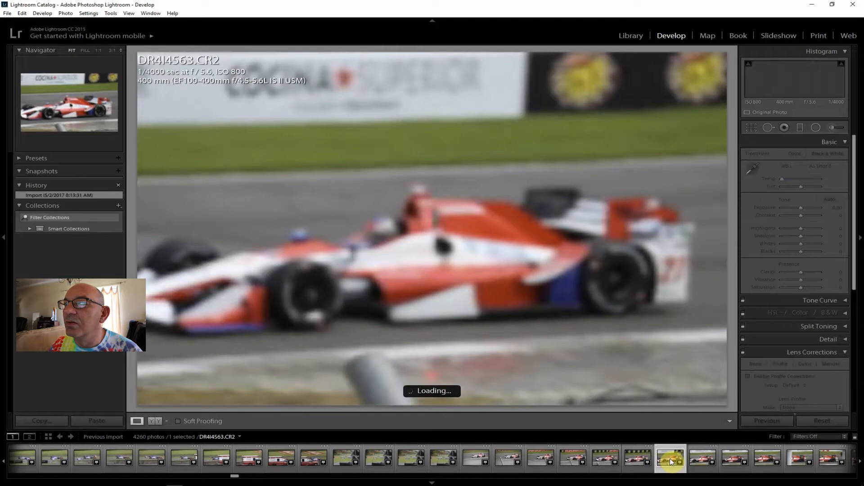
click(700, 459)
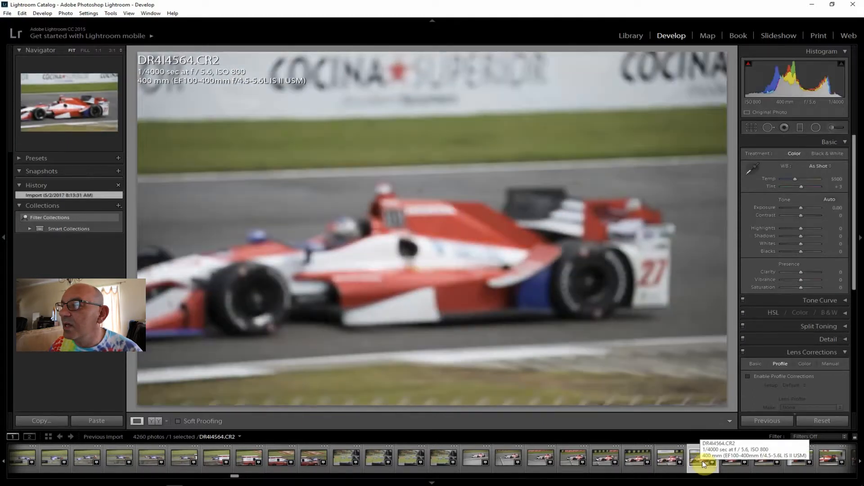
click(722, 461)
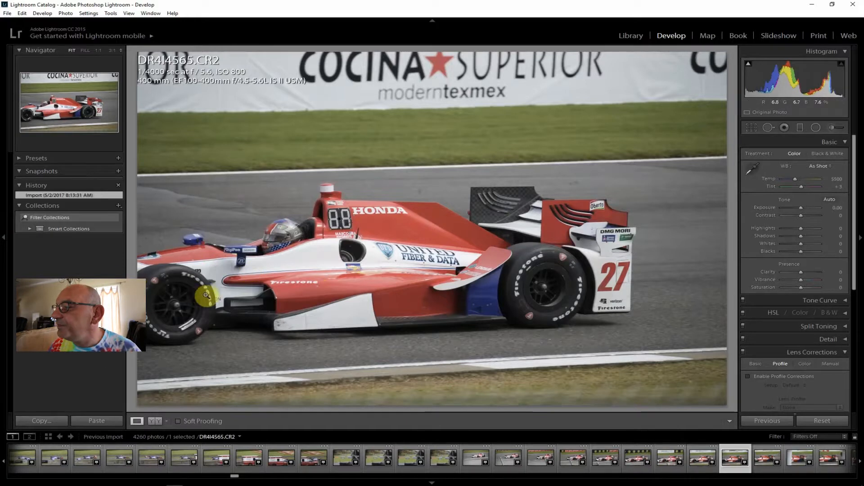
Step: Check the number 27 car shots DR4I4567, DR4I4568, DR4I4578 and DR4I4580 for poles and fencing in front of the car
click(801, 458)
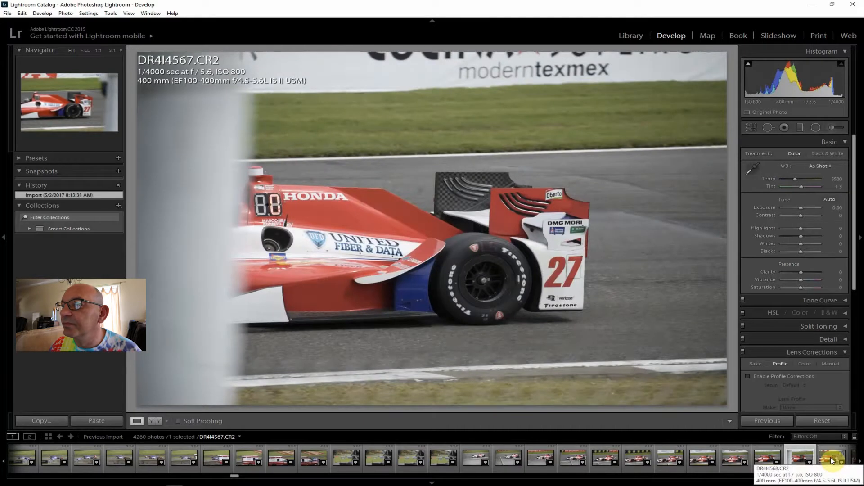
click(832, 458)
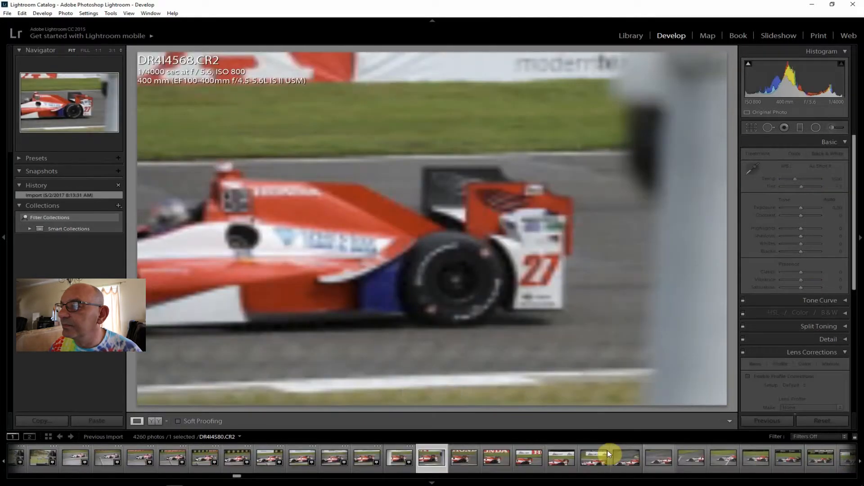
click(744, 458)
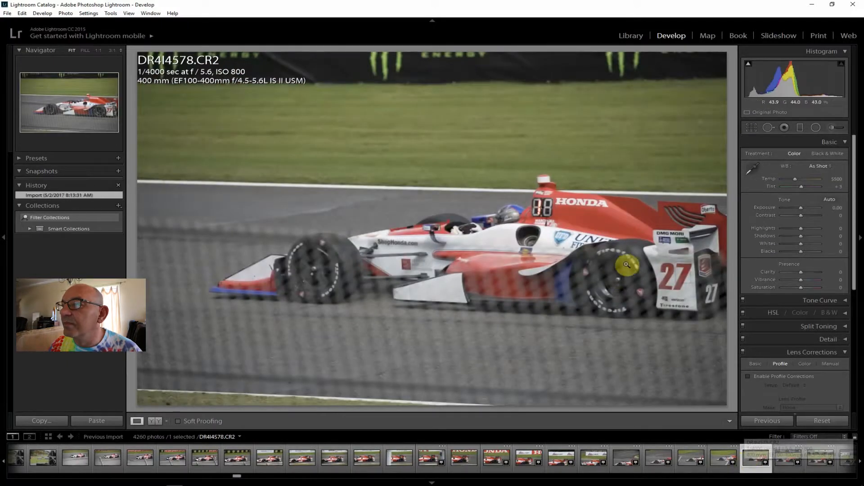
click(816, 458)
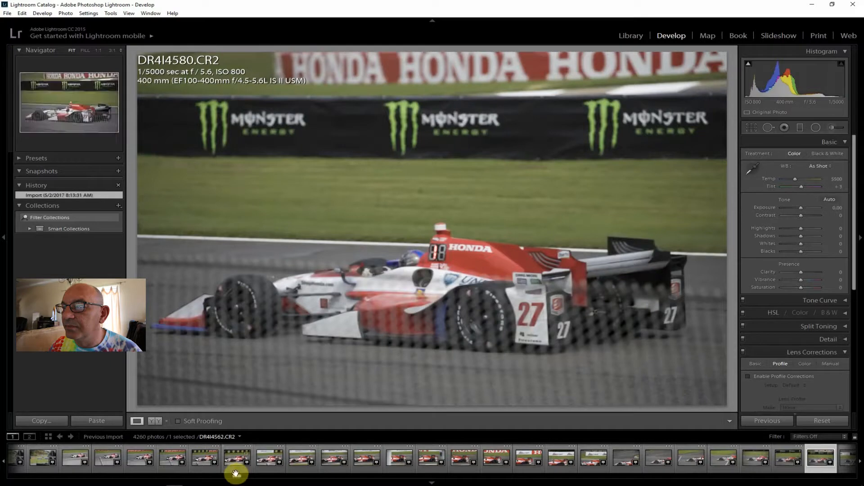
Step: Compare the 135 mm side-on shots DR4I4690 and DR4I4691 of the yellow number 28 car
scroll(237, 475, down, 10)
scroll(241, 478, down, 2)
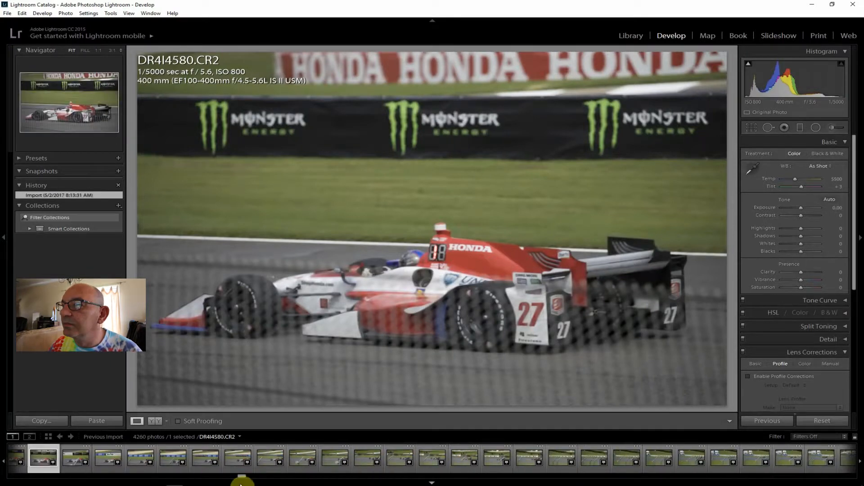
scroll(242, 477, down, 10)
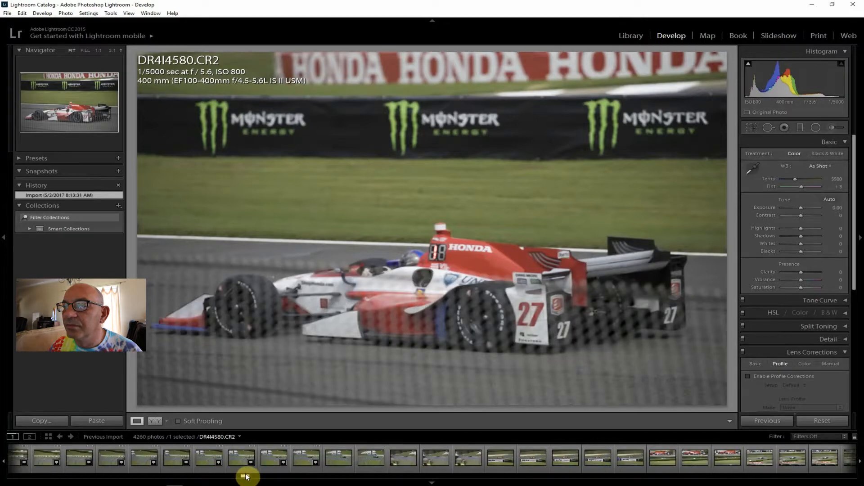
drag(247, 476, 262, 478)
click(443, 458)
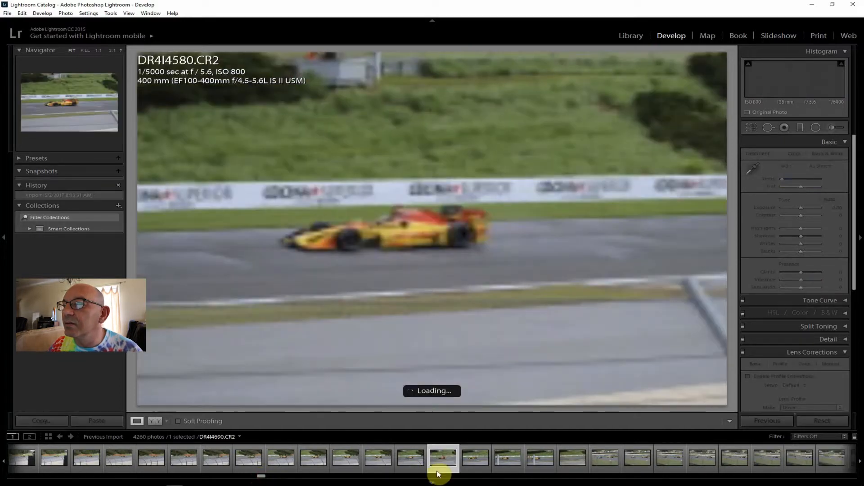
mouse_move(535, 483)
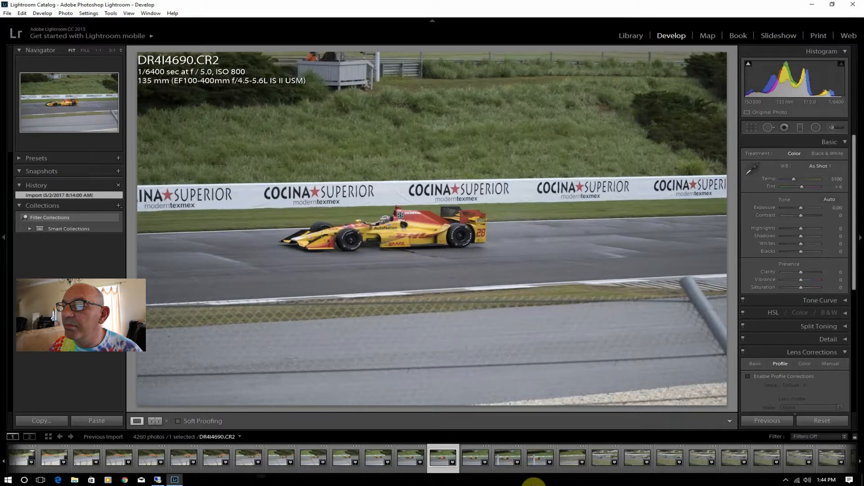
click(475, 460)
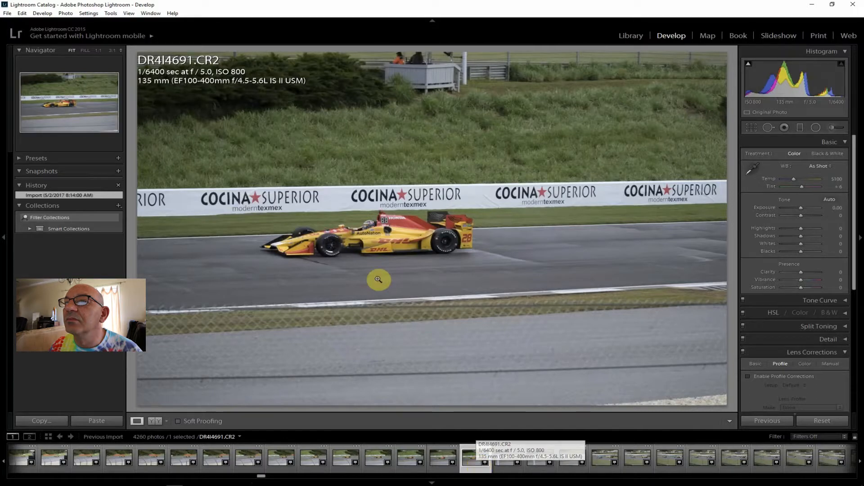
Step: Inspect the front wheel, nose and bodywork of the number 28 car in DR4I4691 at 1:1 magnification
click(361, 250)
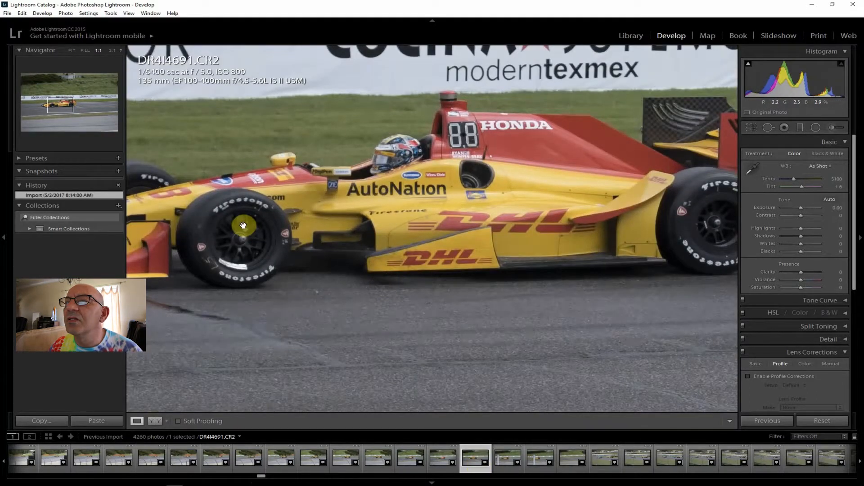
drag(314, 241, 511, 307)
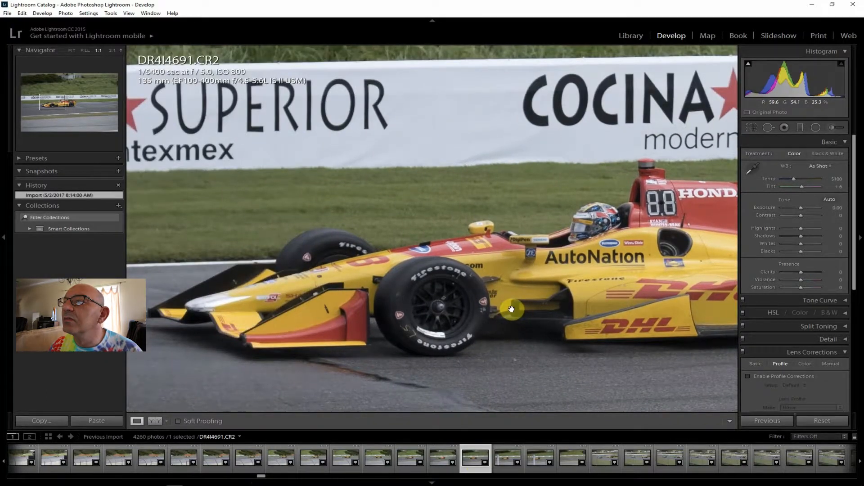
drag(512, 309, 288, 247)
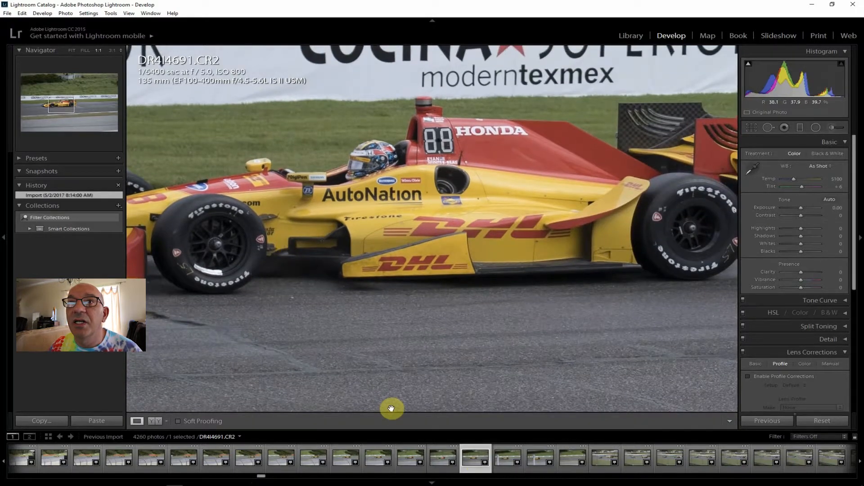
click(71, 49)
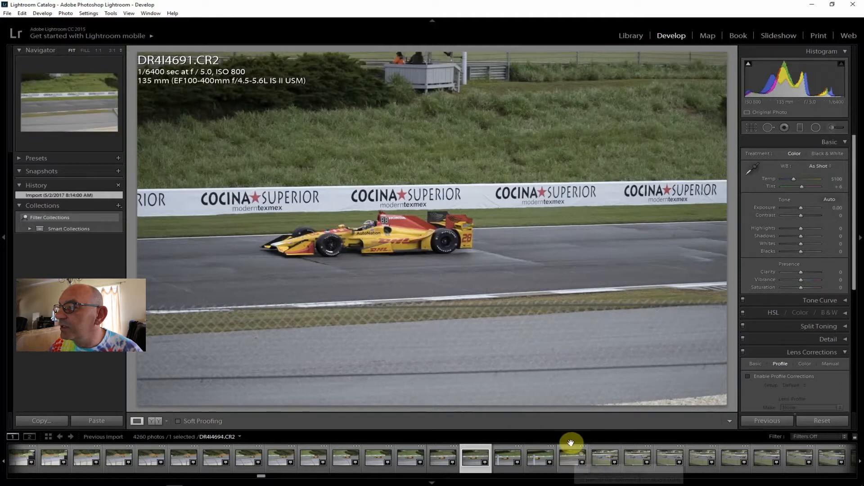
Step: Examine the 263 mm shot DR4I4715 of the number 18 car for fence interference
click(861, 464)
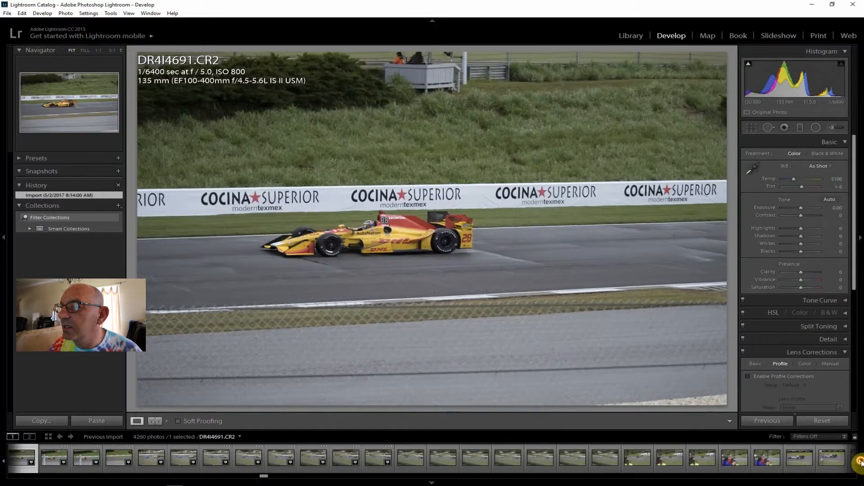
click(636, 458)
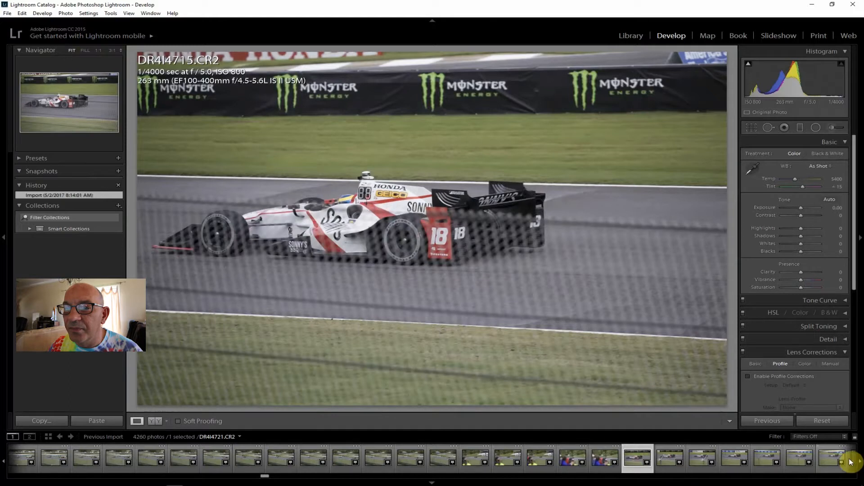
Step: Inspect the rear of the number 18 car and the fence post near it in DR4I4733 at 1:1 magnification
drag(265, 476, 270, 477)
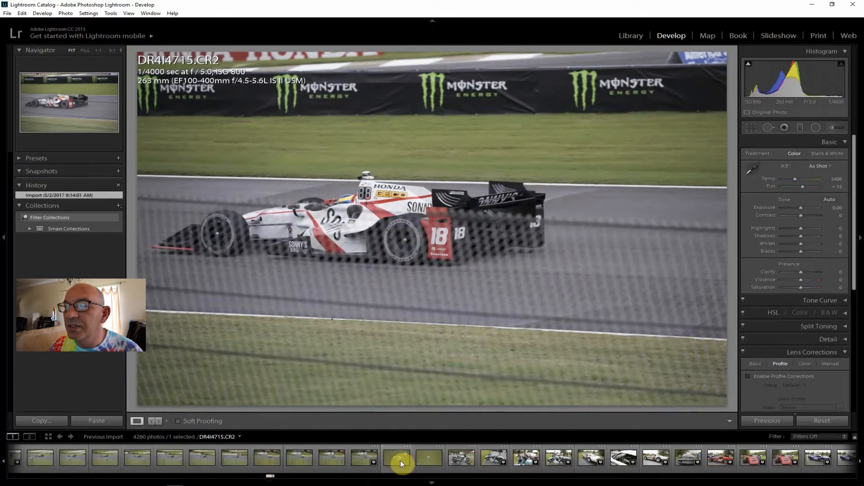
click(361, 453)
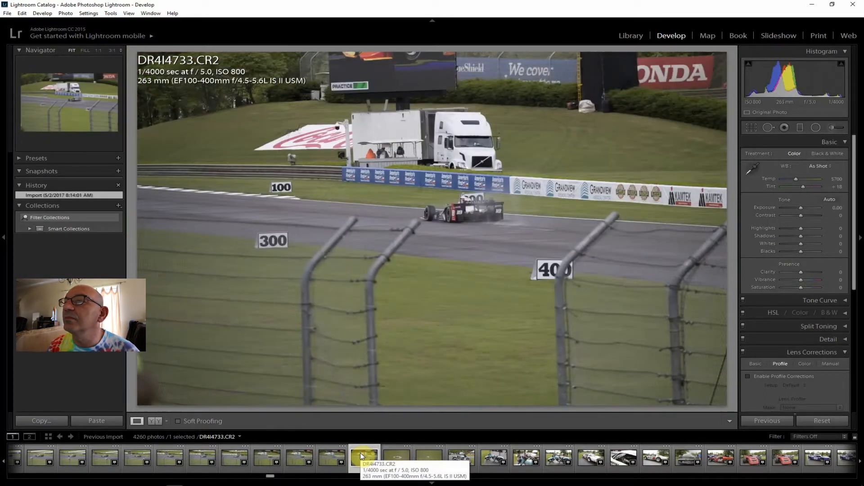
click(496, 223)
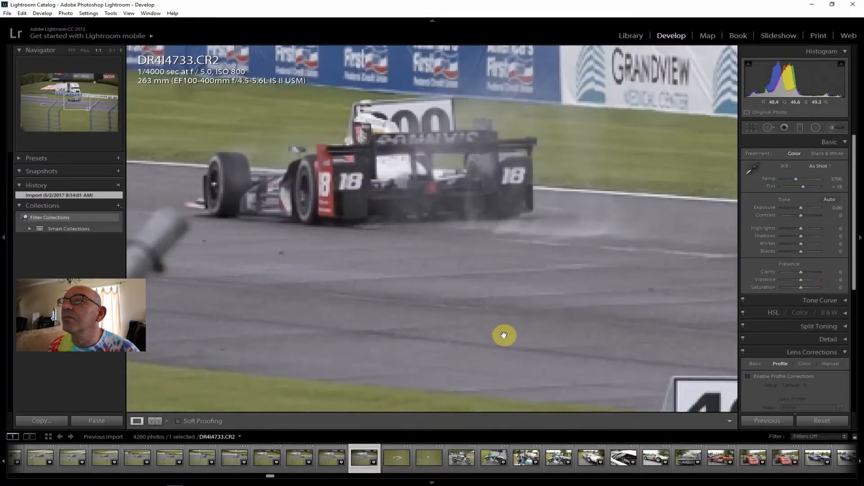
drag(501, 315, 521, 405)
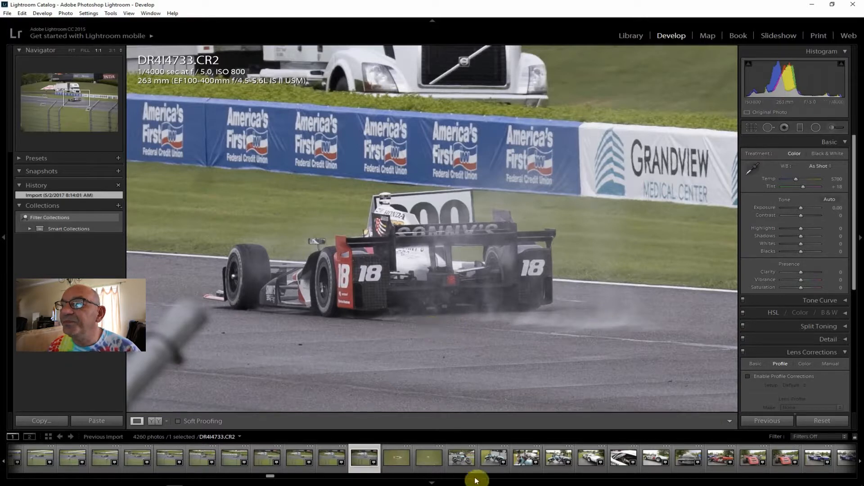
Step: Enable lens profile corrections on the blue motorcycle photo DR4I4736 and set Contrast to +26 and Shadows to +38
click(458, 459)
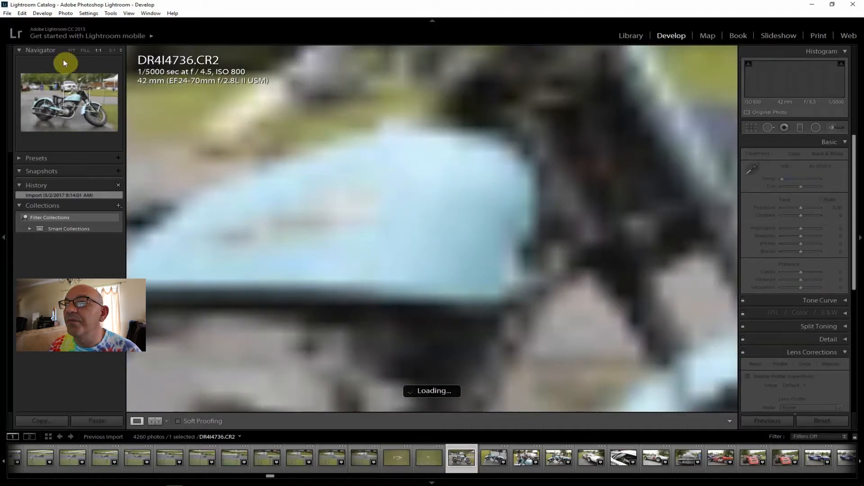
click(71, 50)
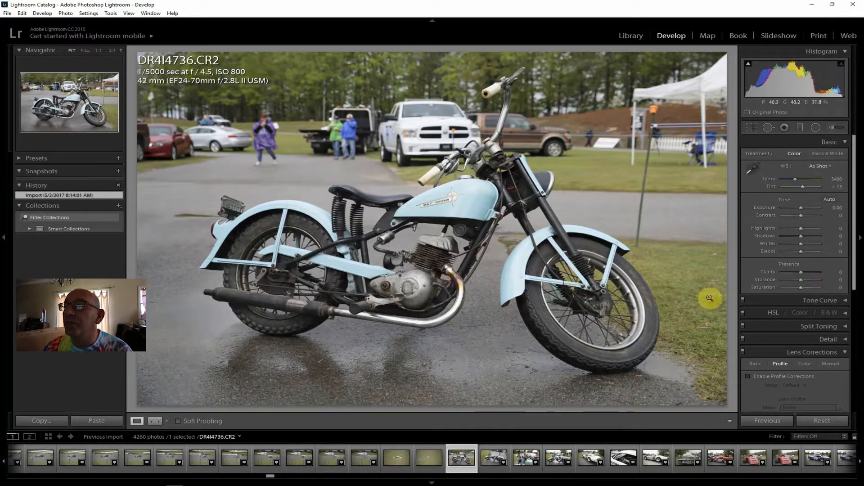
click(768, 377)
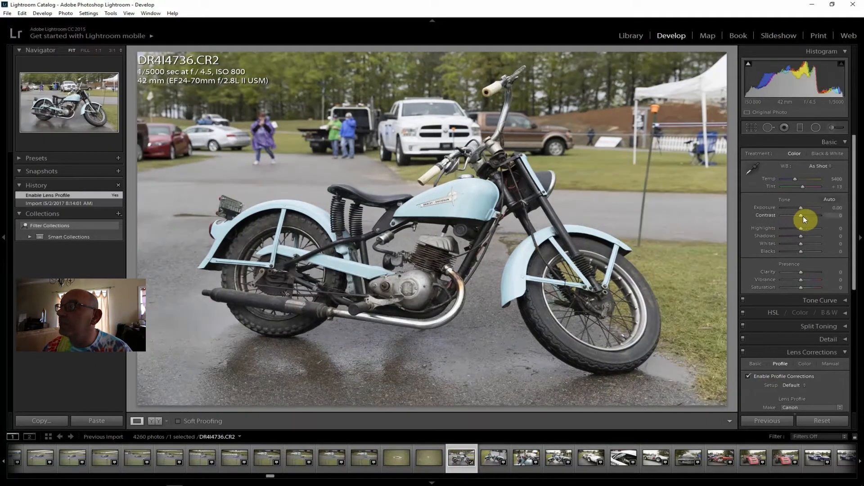
drag(801, 216, 807, 236)
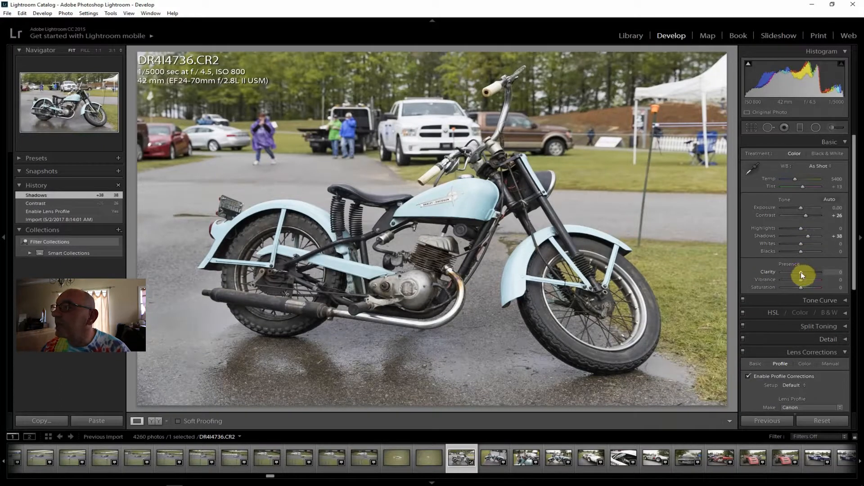
Step: Set the motorcycle photo's Clarity to +24, Vibrance to +12 and Saturation to +12
drag(802, 272, 806, 272)
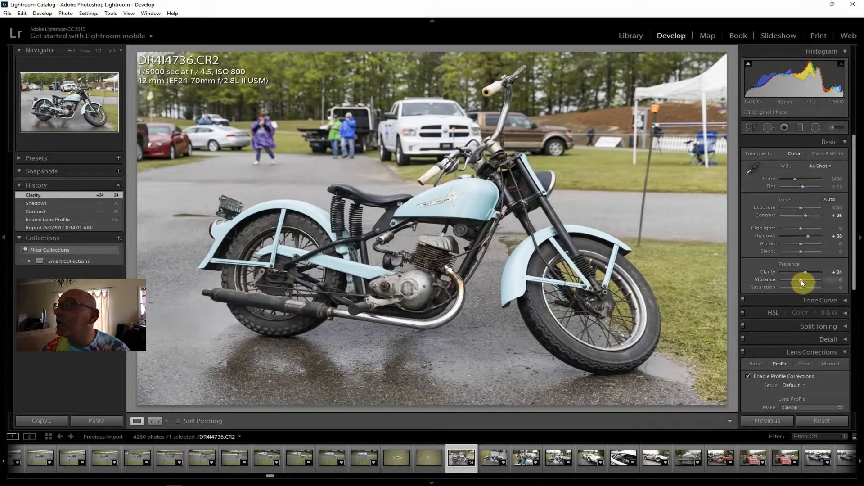
drag(803, 279, 800, 287)
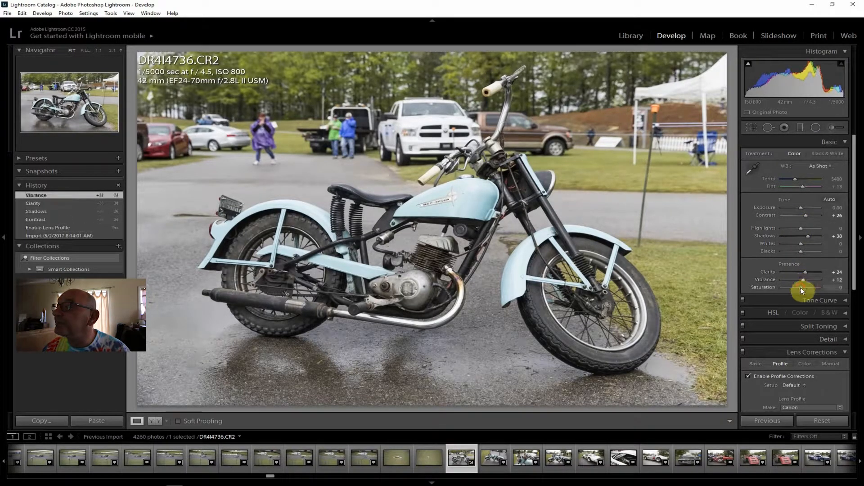
click(803, 287)
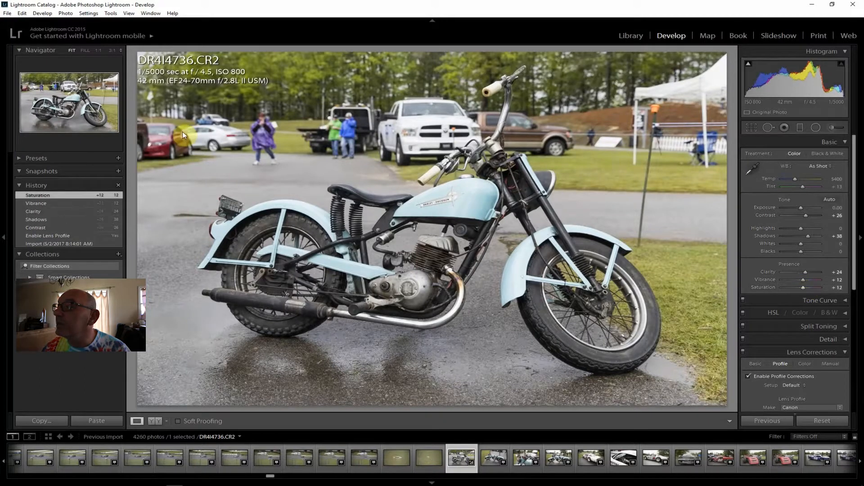
Step: Set Dehaze to +14, Vibrance to +19 and Highlights to -29 on the full motorcycle shot
drag(854, 243, 856, 364)
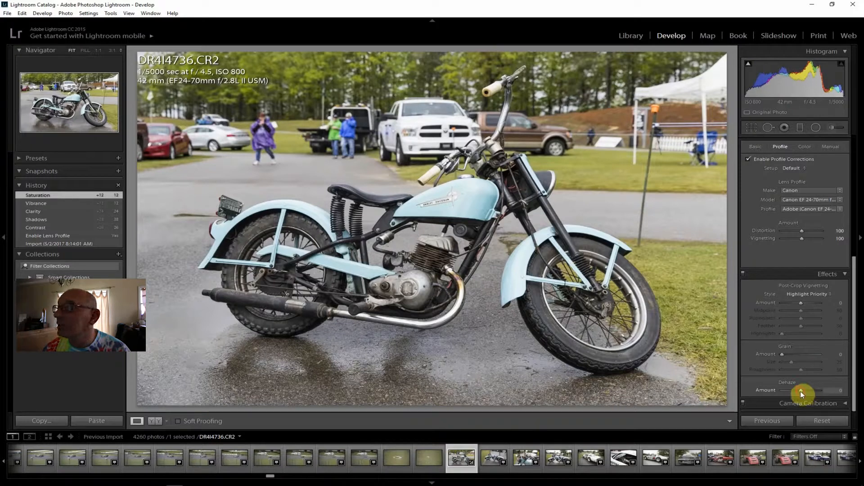
drag(803, 391, 803, 391)
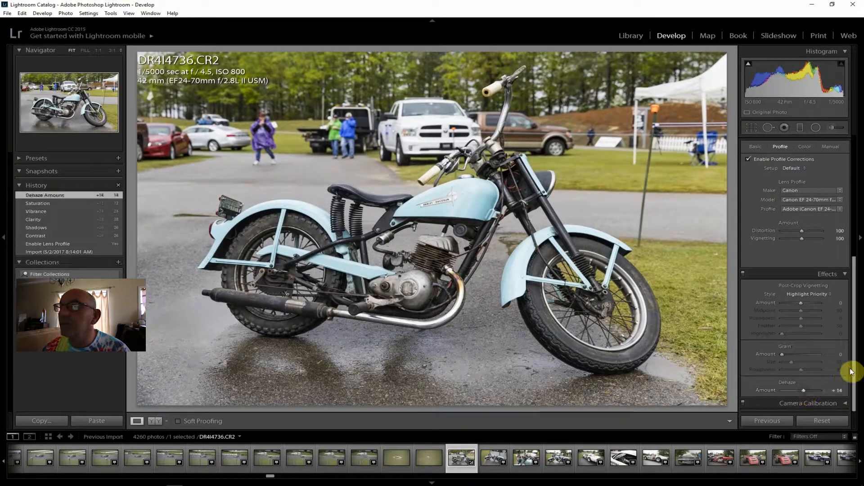
drag(851, 371, 841, 228)
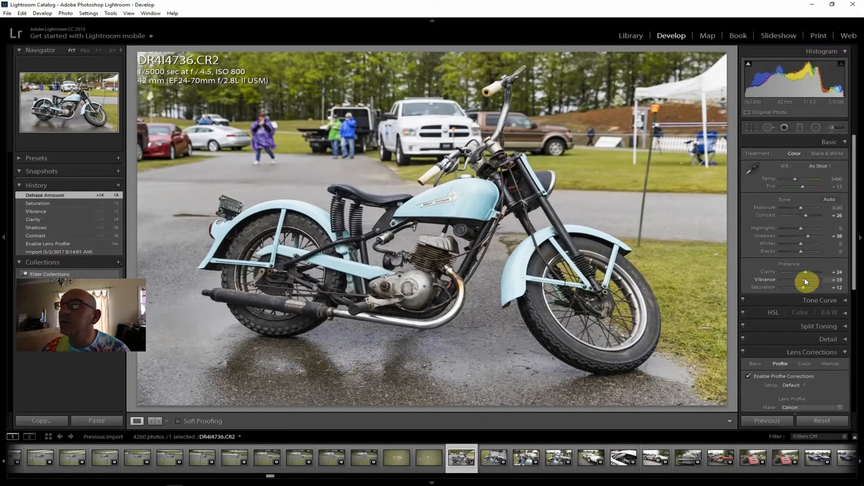
drag(804, 279, 804, 279)
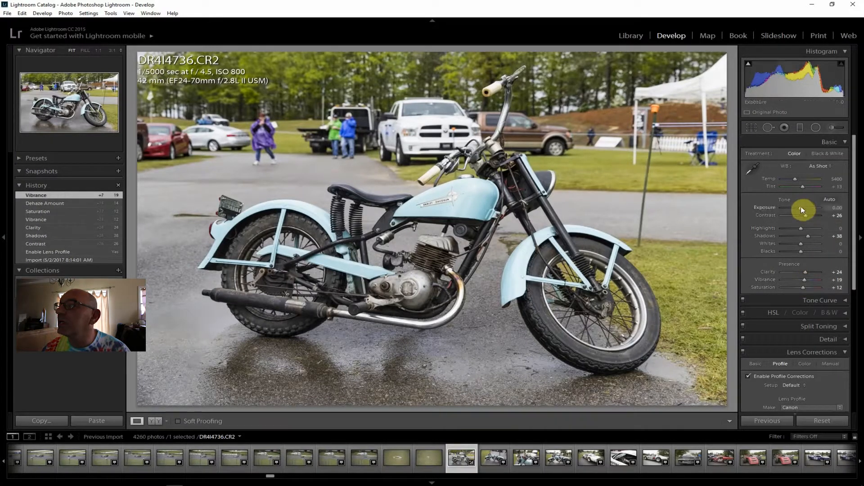
drag(803, 228, 796, 230)
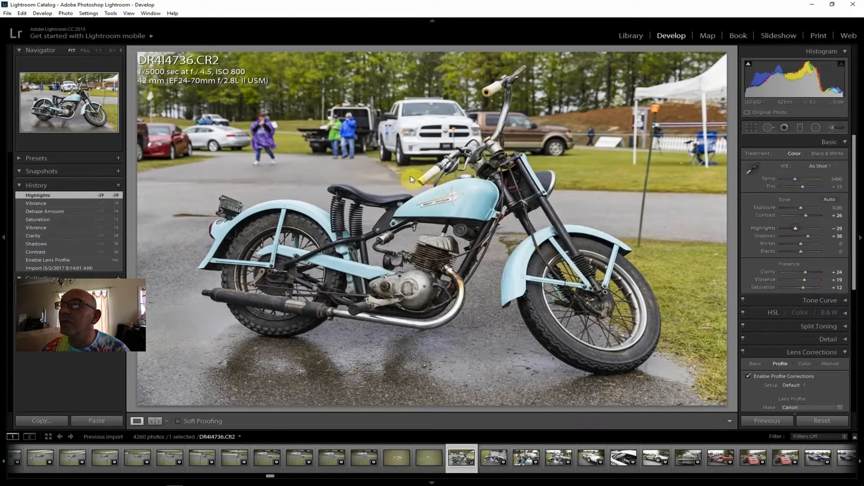
Step: Export the edited motorcycle photo DR4I4736 to the J:\ToPost folder on the hard drive
click(7, 13)
click(36, 111)
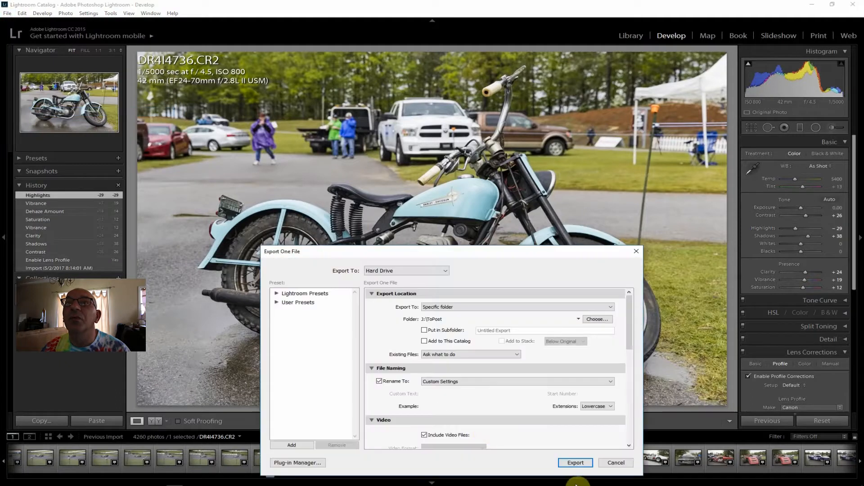
click(575, 463)
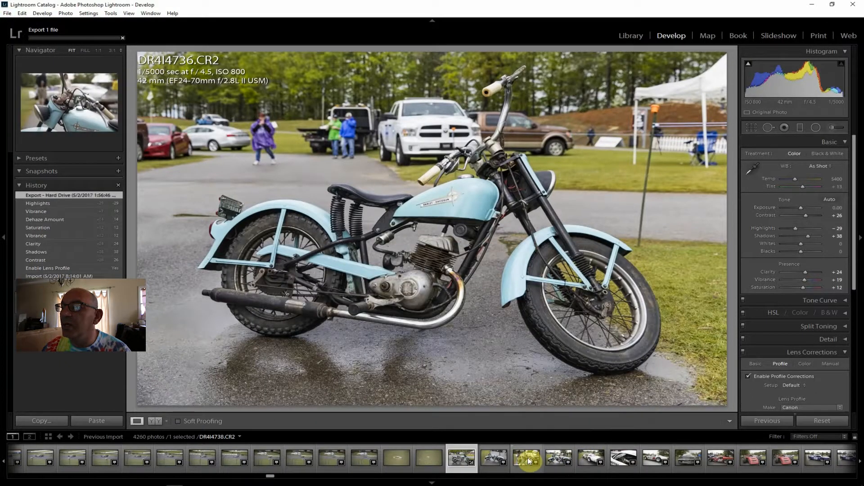
Step: Enable lens profile corrections on the handlebar and tank close-up DR4I4738, and set Shadows to +33 and Clarity to +24
click(487, 461)
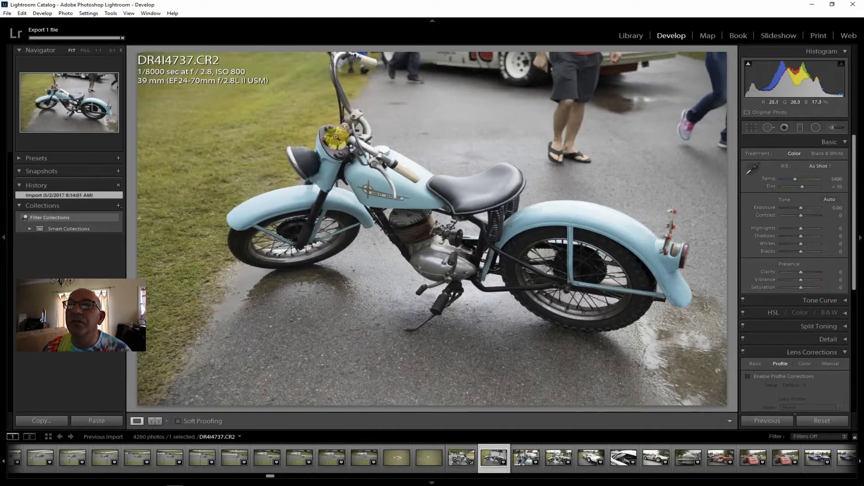
click(527, 457)
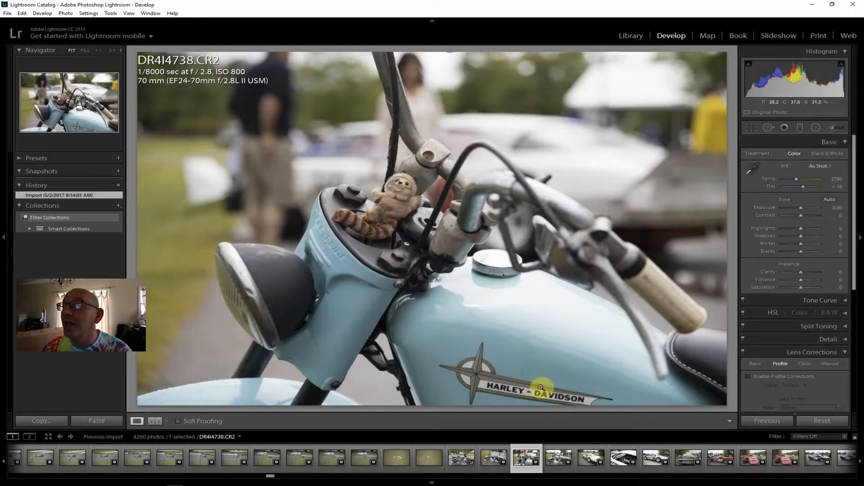
click(770, 376)
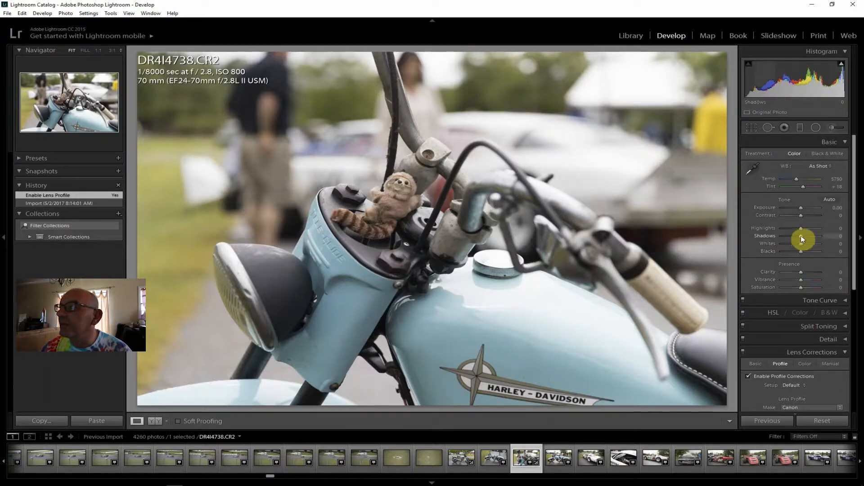
drag(801, 238, 809, 238)
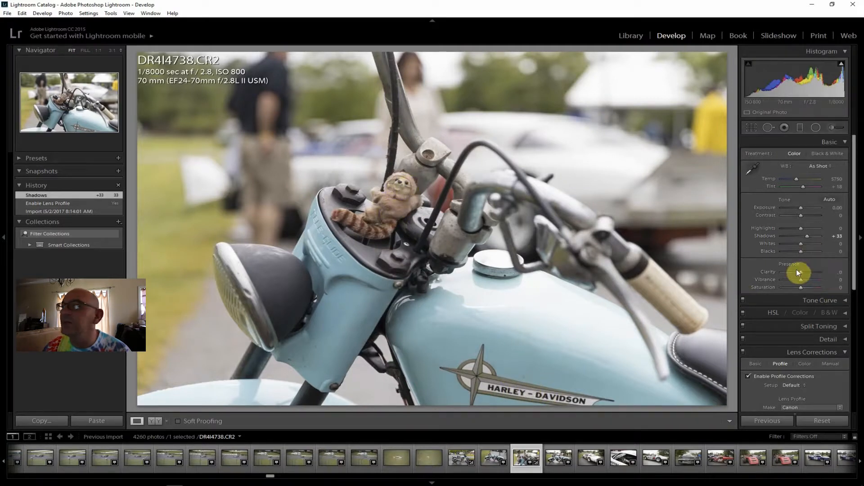
drag(801, 273, 806, 272)
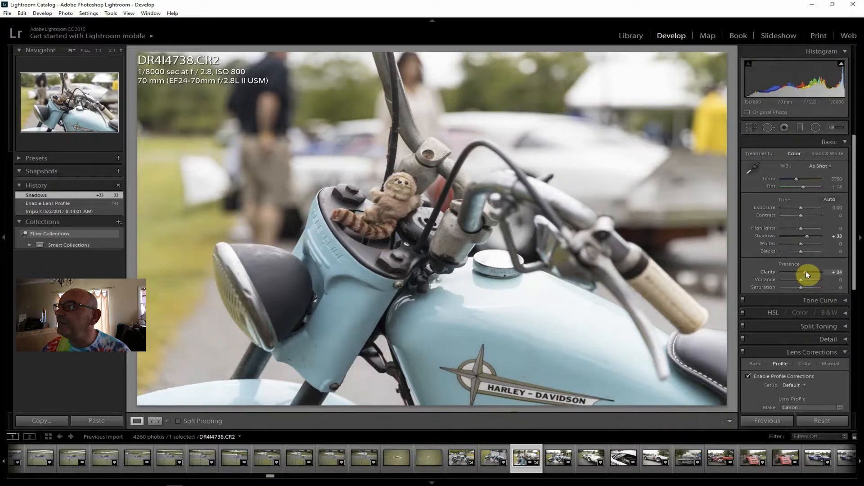
Step: Set the close-up's Contrast to +43 and, with the highlight clipping overlay on, lower Highlights to -55
mouse_move(801, 214)
mouse_down()
mouse_move(800, 227)
mouse_move(790, 226)
mouse_up()
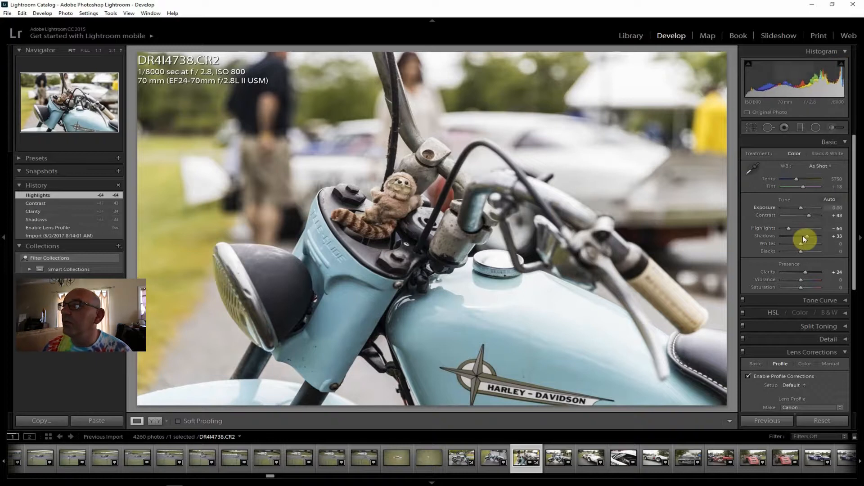
double_click(791, 229)
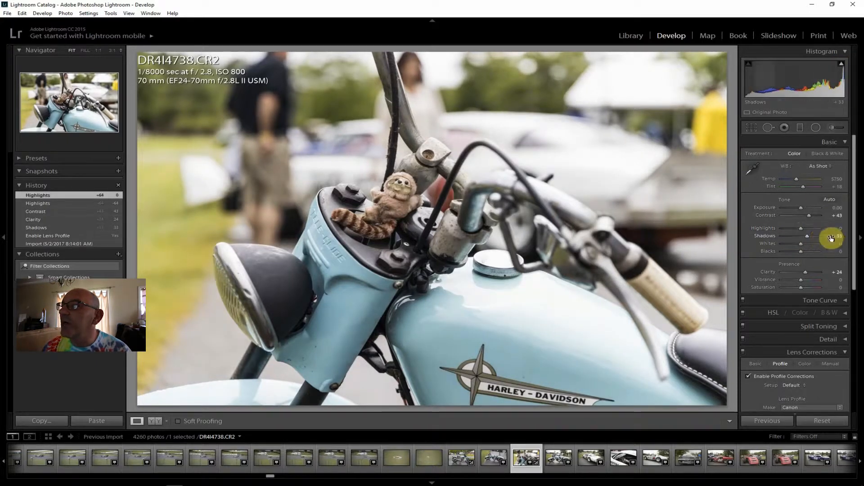
mouse_move(842, 66)
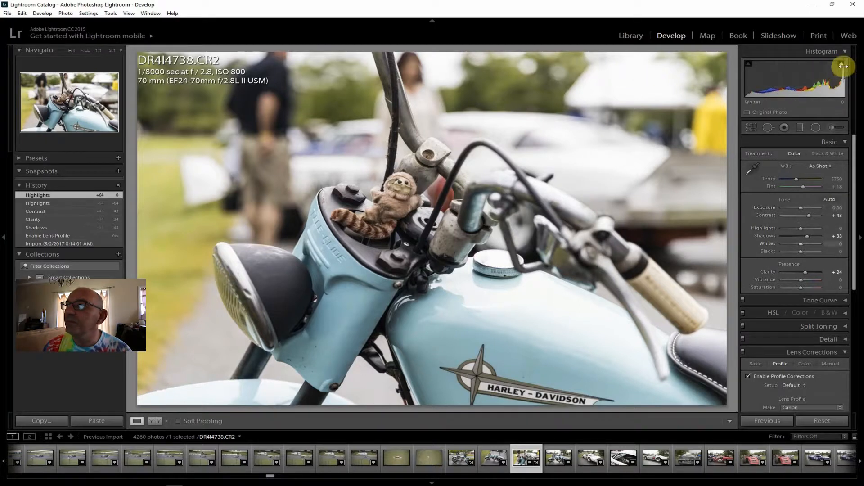
click(842, 64)
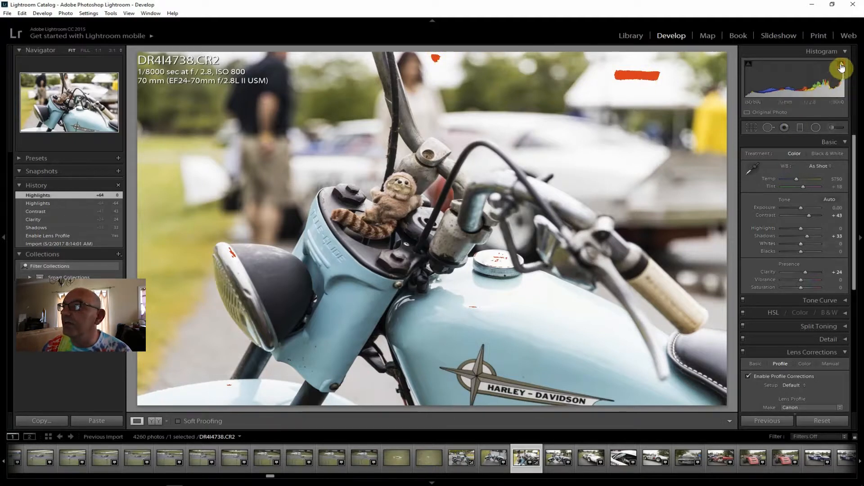
click(841, 63)
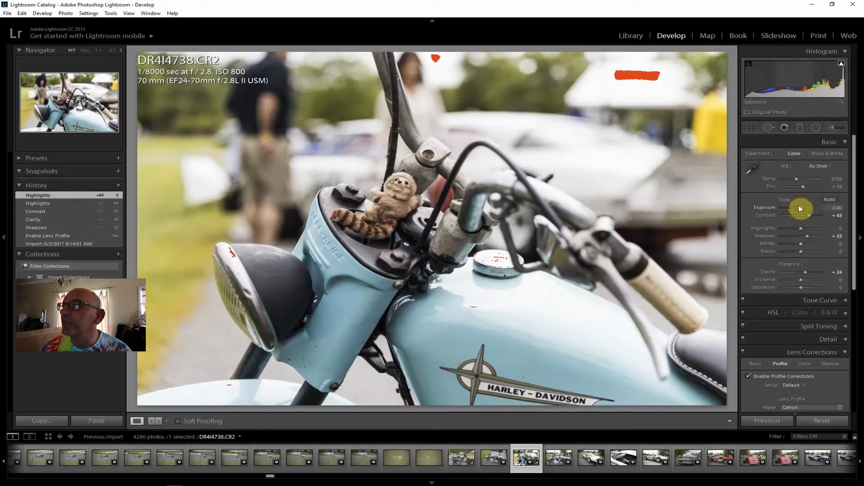
drag(801, 230, 794, 230)
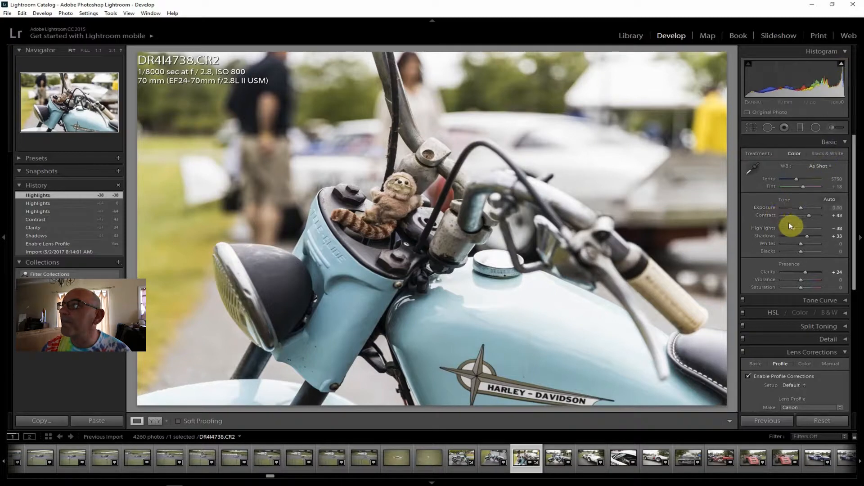
drag(793, 228, 790, 228)
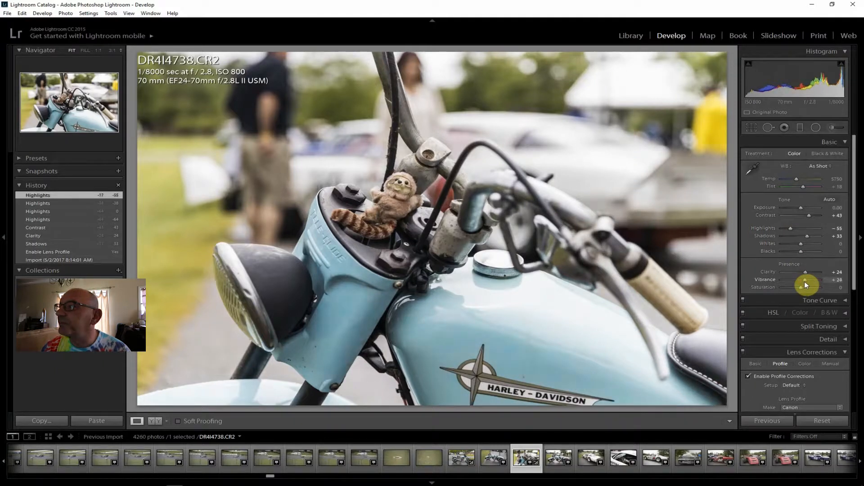
Step: Set Vibrance to +14, Saturation to +17, Clarity to +40 and Dehaze to +14 on the close-up DR4I4738
drag(803, 282, 804, 288)
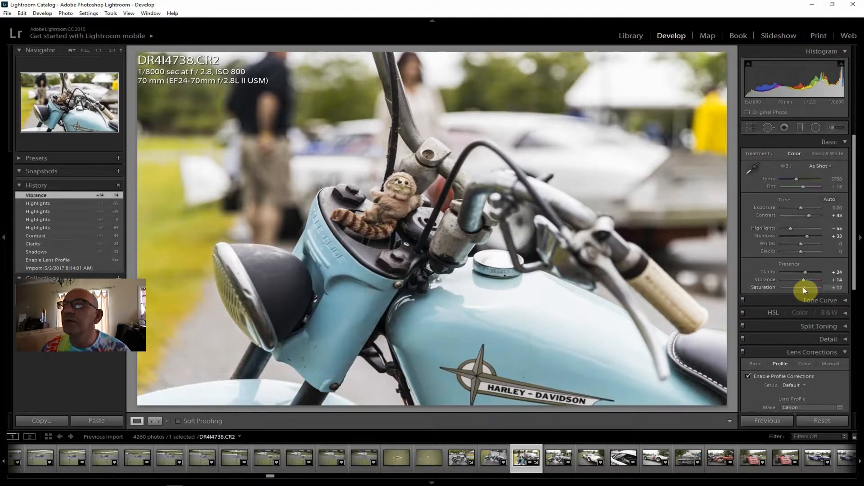
drag(806, 272, 843, 380)
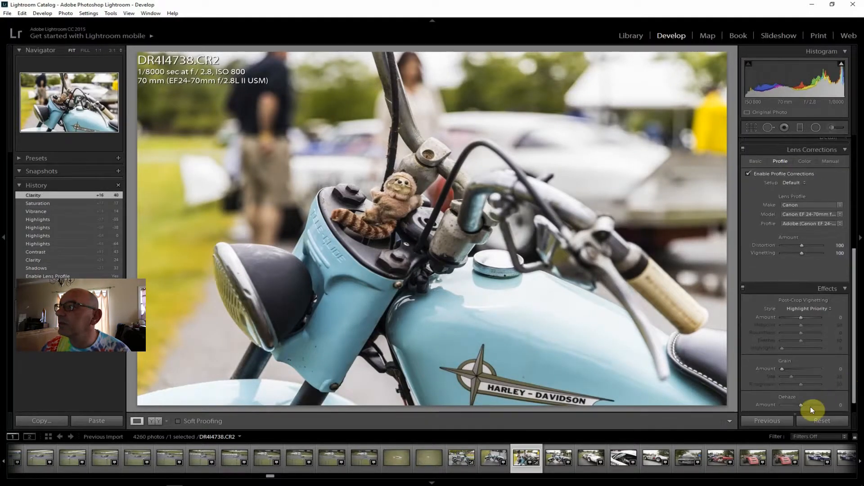
drag(802, 405, 805, 408)
drag(854, 383, 855, 229)
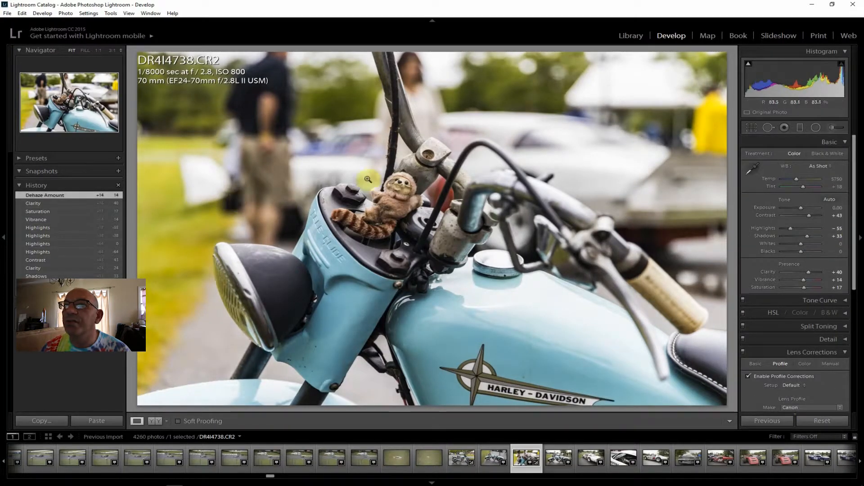
Step: Export the edited handlebar and tank close-up DR4I4738 to the J:\ToPost folder on the hard drive
click(7, 13)
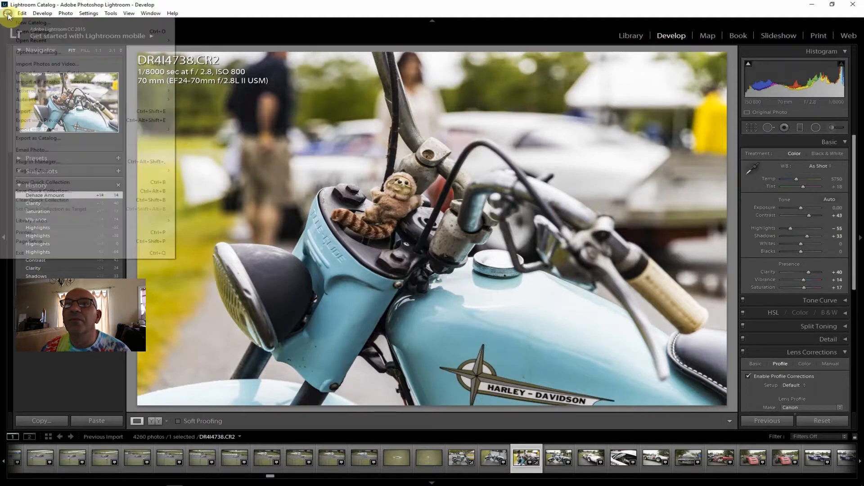
click(32, 109)
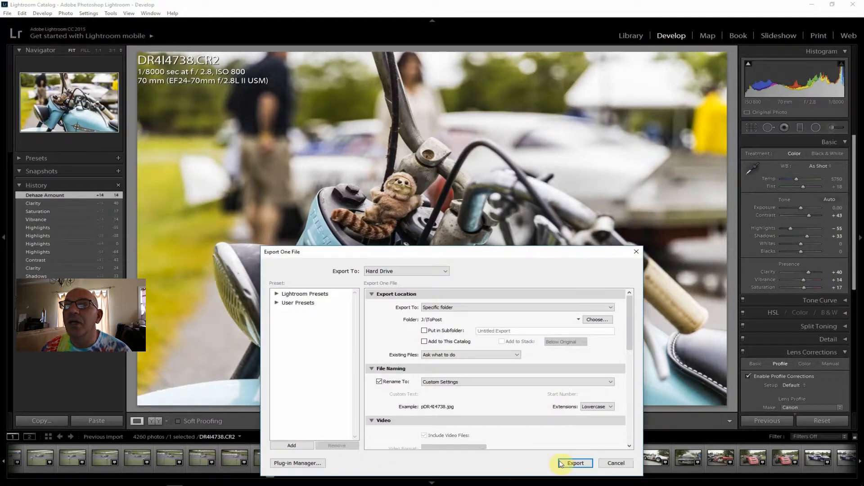
click(571, 463)
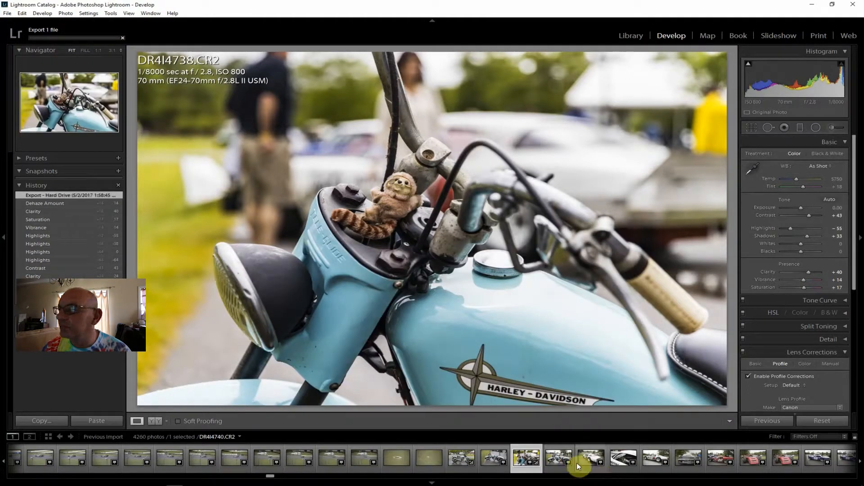
Step: Go through the white number 16 car shots to the front view DR4I4743, enable lens profile corrections, and set Contrast to +31 and Clarity to +33
click(589, 459)
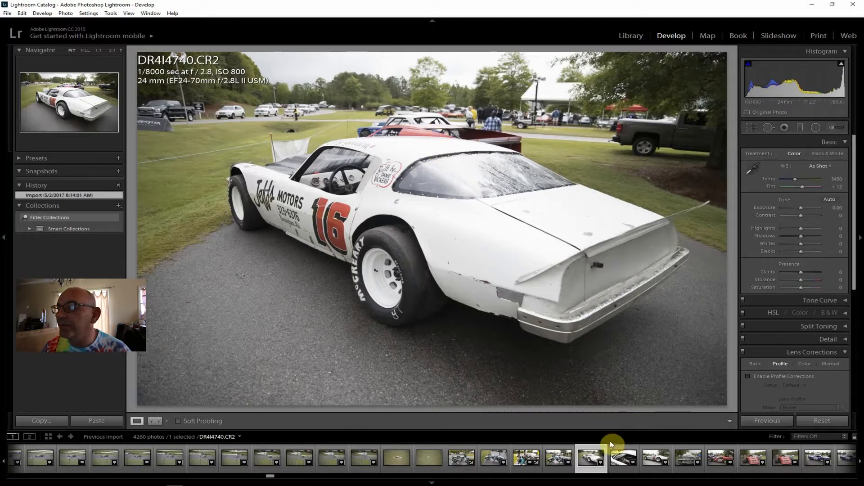
click(623, 465)
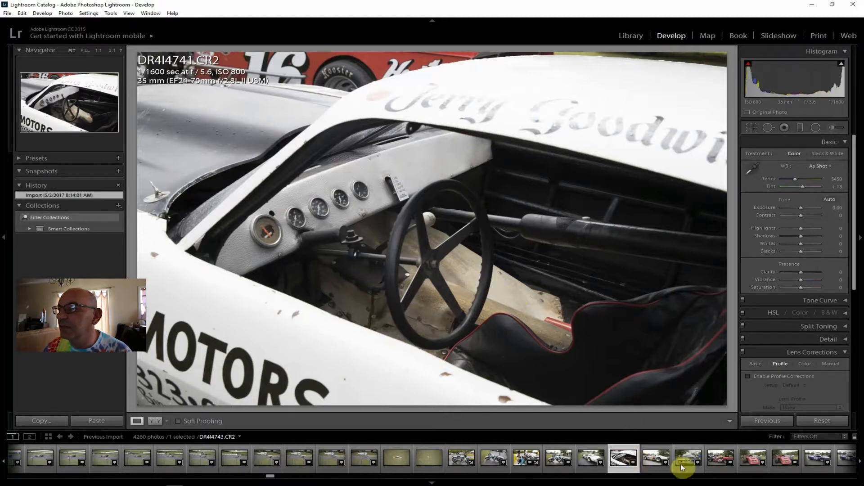
click(654, 459)
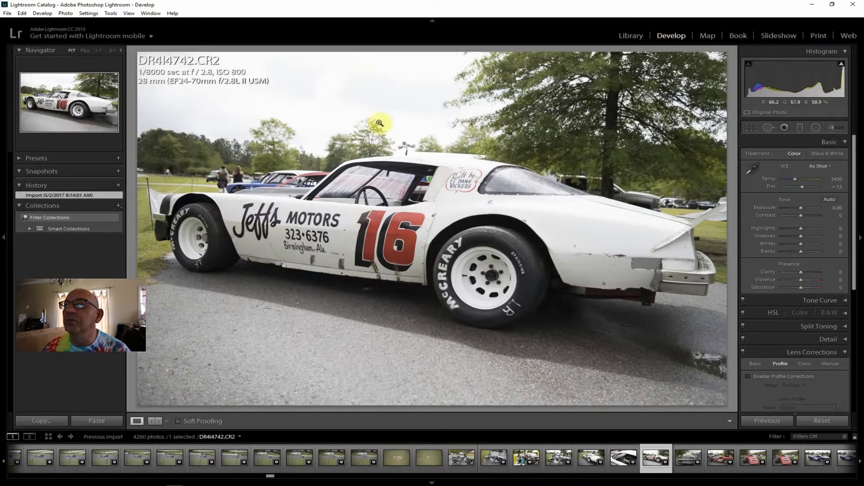
click(687, 460)
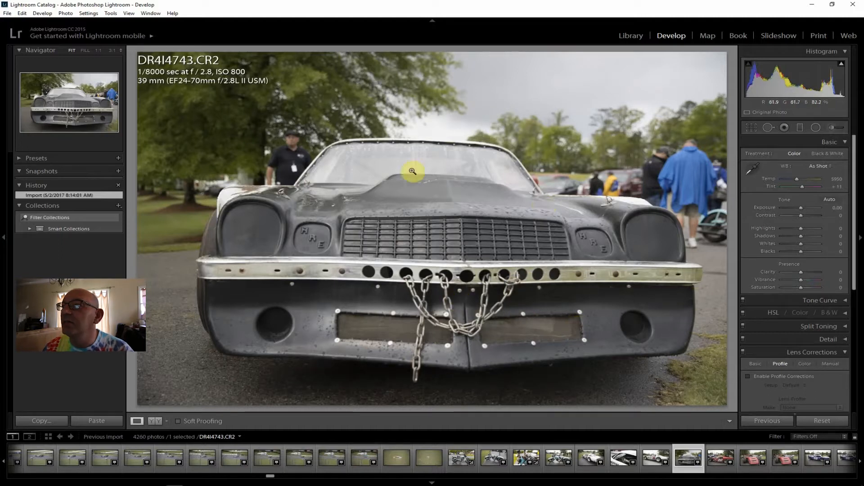
click(784, 376)
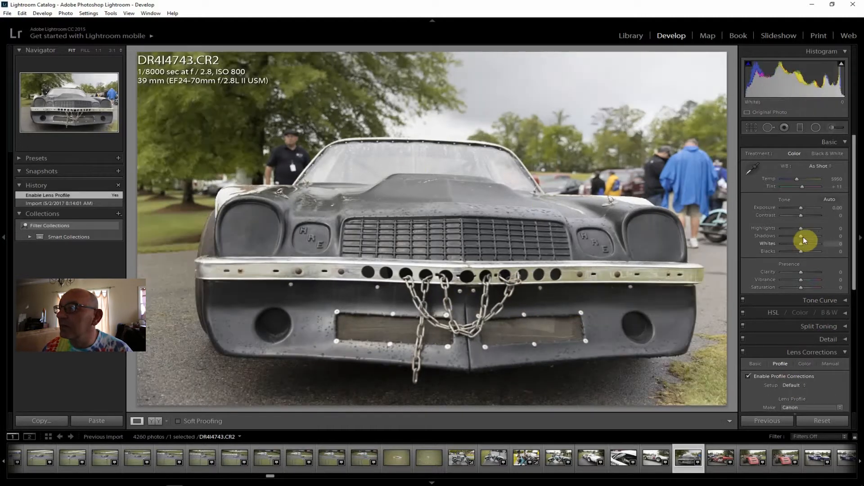
drag(801, 214, 805, 215)
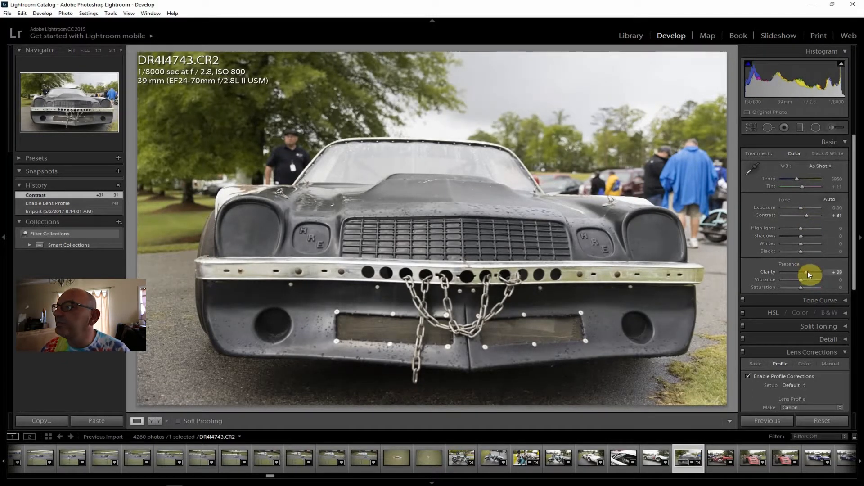
drag(808, 271, 809, 271)
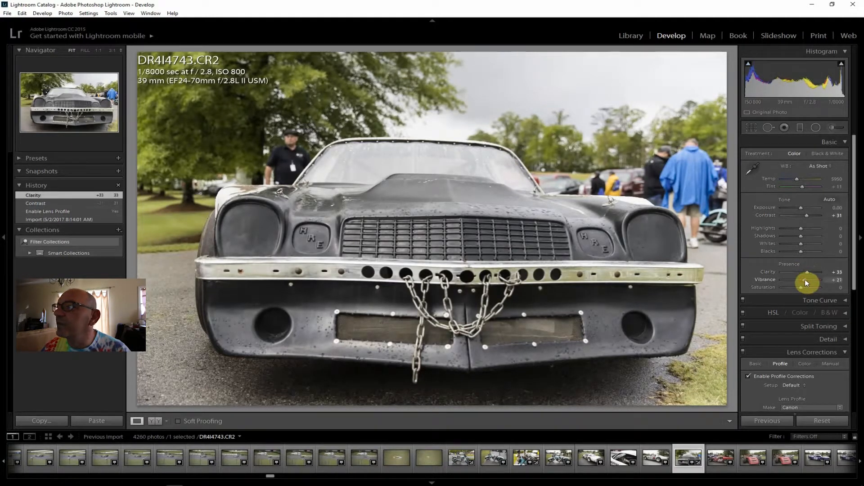
Step: Set Vibrance to +24, Saturation to +21, Shadows to +26, Highlights to -31 and Dehaze to +14 on the car front view DR4I4743
drag(801, 287, 804, 287)
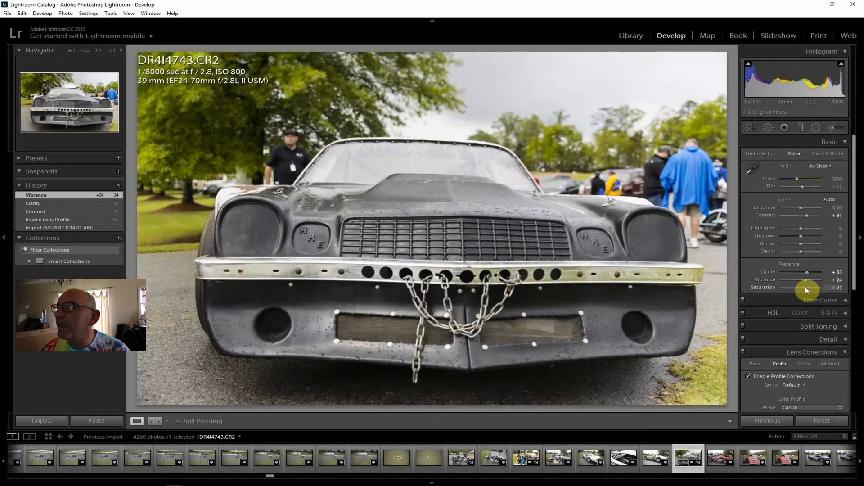
drag(804, 237, 793, 228)
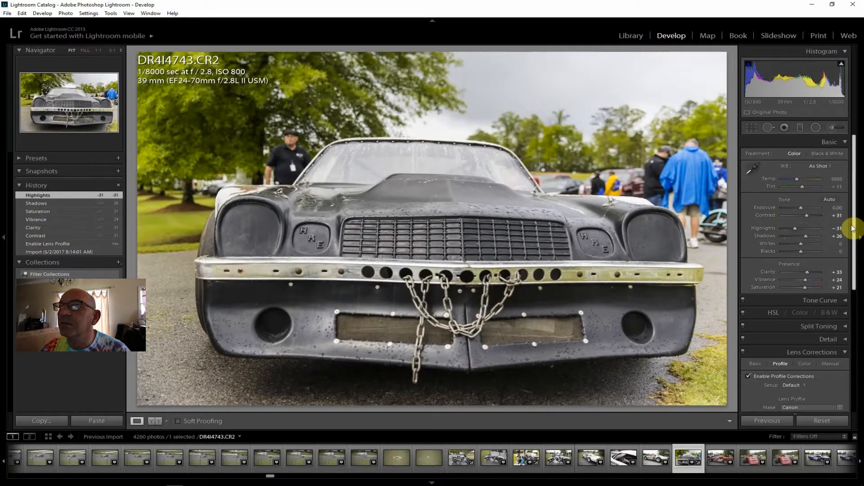
drag(852, 229, 845, 361)
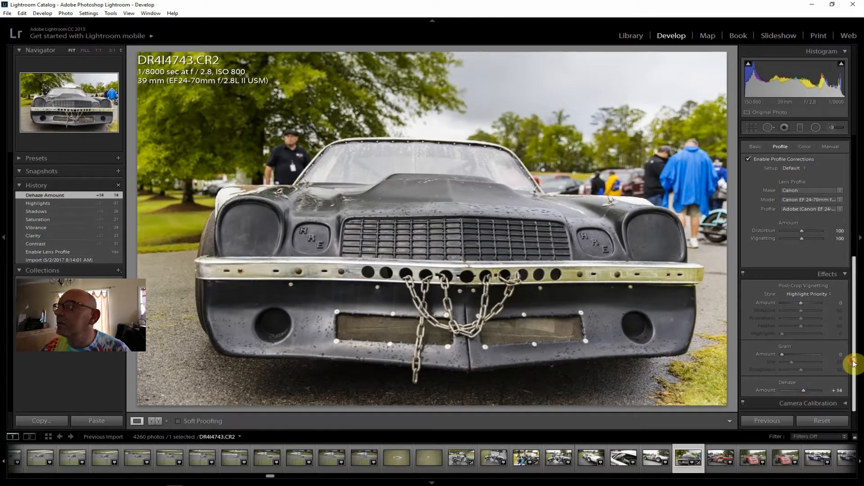
drag(855, 365, 857, 189)
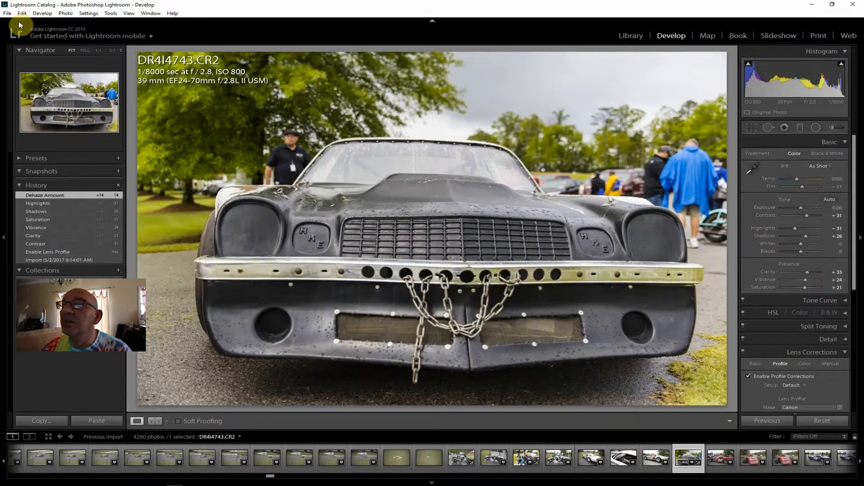
Step: Straighten the car front view DR4I4743 along its chrome bumper to a crop angle of -0.85, undoing any overly tilted attempt
click(7, 13)
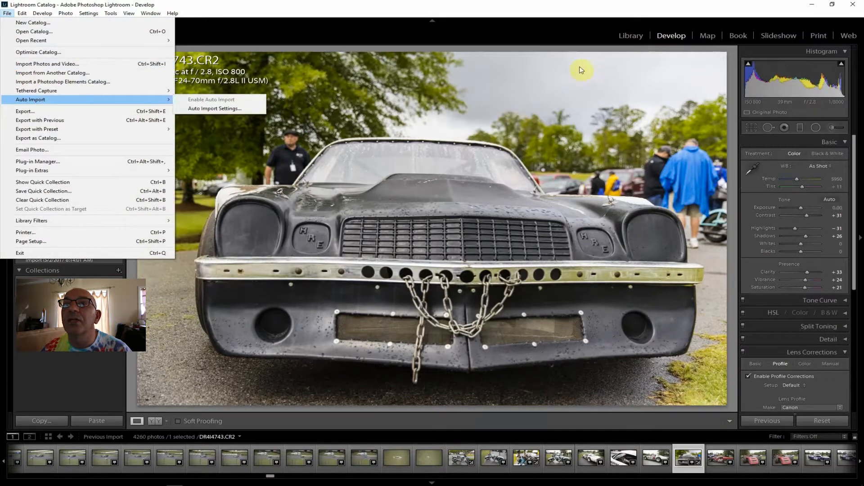
click(851, 174)
click(752, 130)
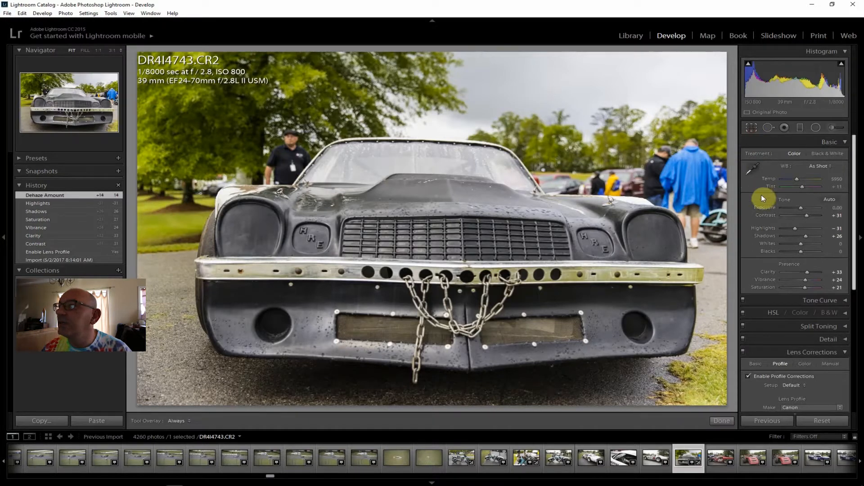
click(753, 181)
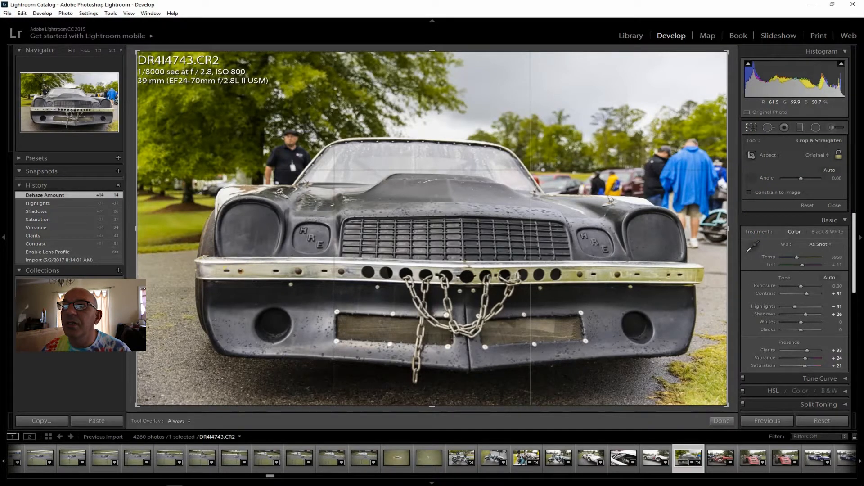
drag(204, 263, 662, 271)
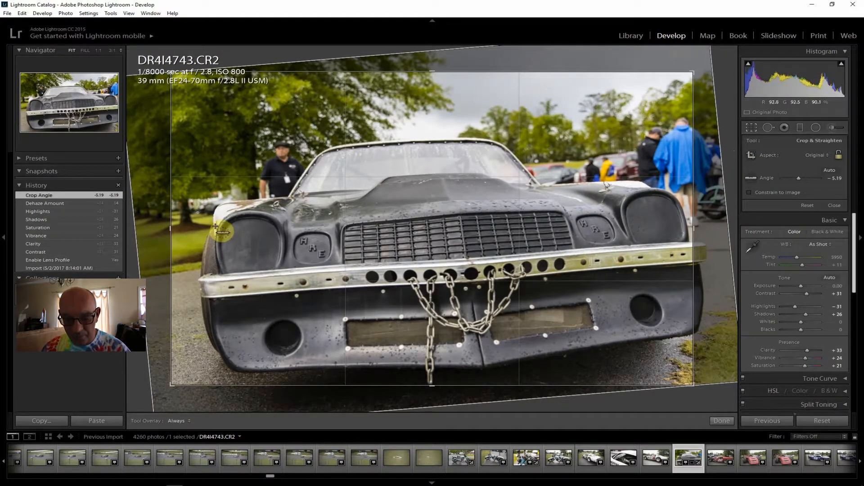
key(ctrl+z)
click(754, 176)
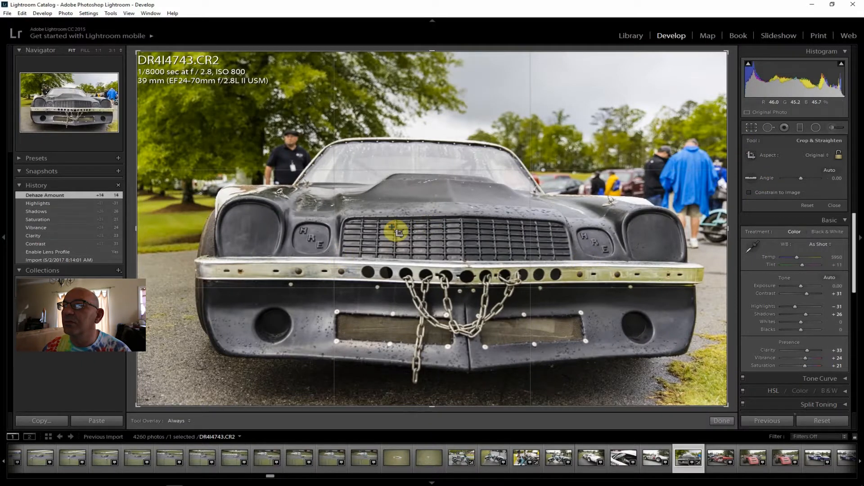
click(753, 180)
drag(202, 256, 690, 261)
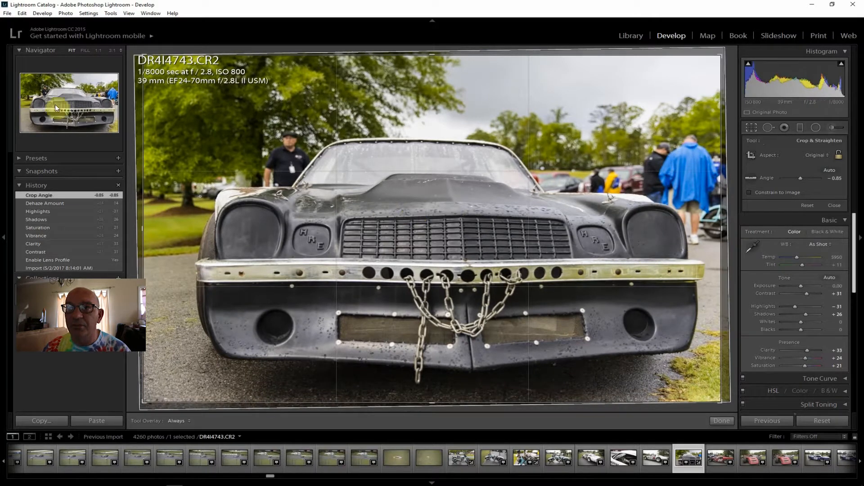
Step: Export the straightened car front view DR4I4743 to the J:\ToPost folder on the hard drive
click(9, 14)
click(27, 112)
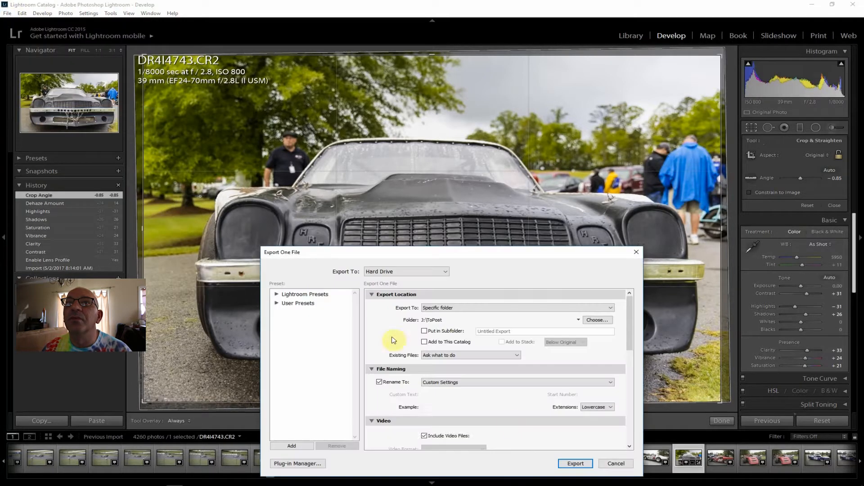
click(575, 464)
Step: Browse ahead to the red sports car front view DR4I4757, close Crop & Straighten and enable lens profile corrections
click(755, 459)
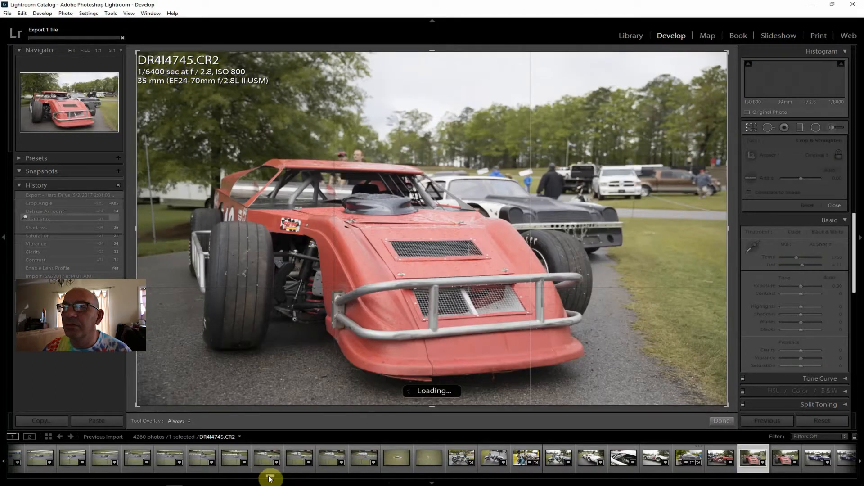
mouse_move(274, 479)
mouse_down()
mouse_move(264, 476)
mouse_move(284, 477)
mouse_move(275, 477)
mouse_up()
click(341, 458)
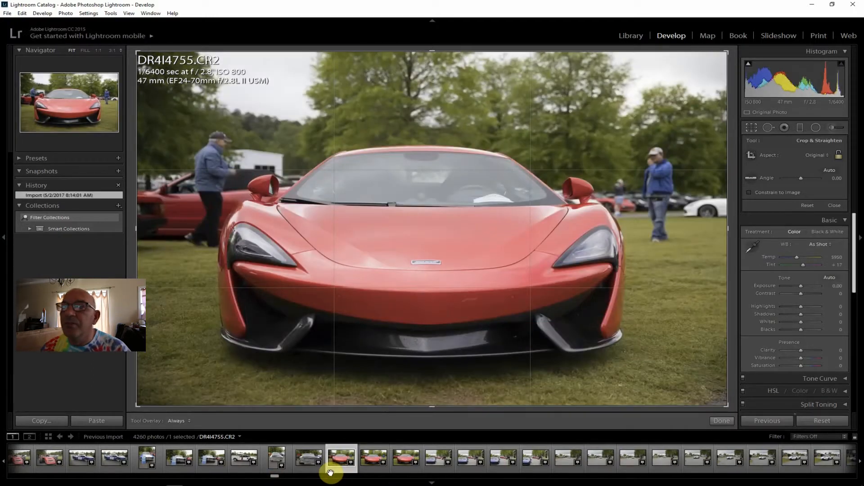
click(400, 461)
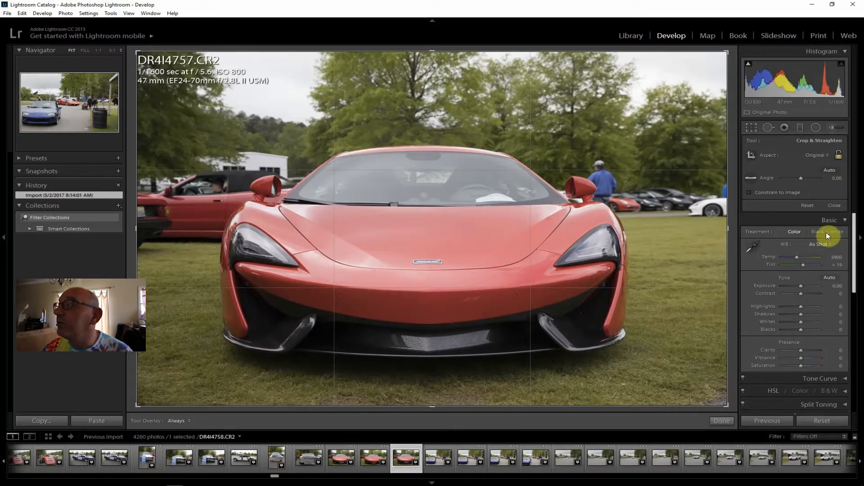
click(837, 207)
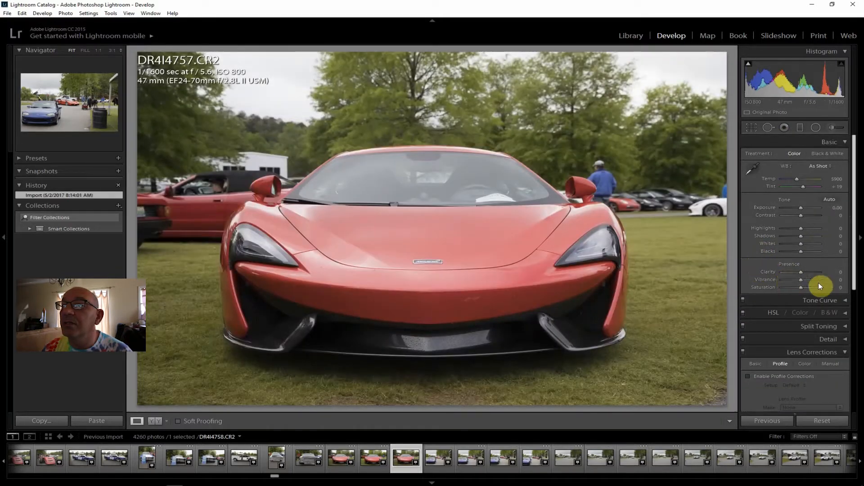
click(779, 376)
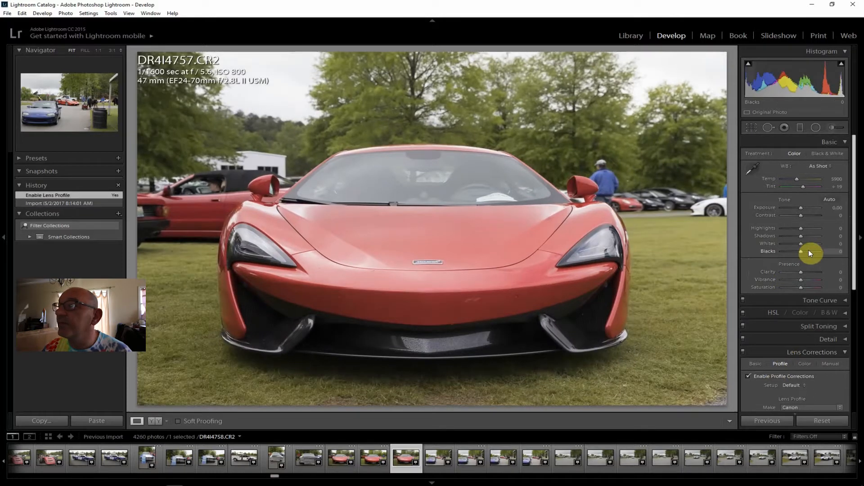
Step: Set Clarity to +36, Contrast to +29, Vibrance to +19 and Saturation to +19 on the red sports car photo
drag(800, 272, 807, 272)
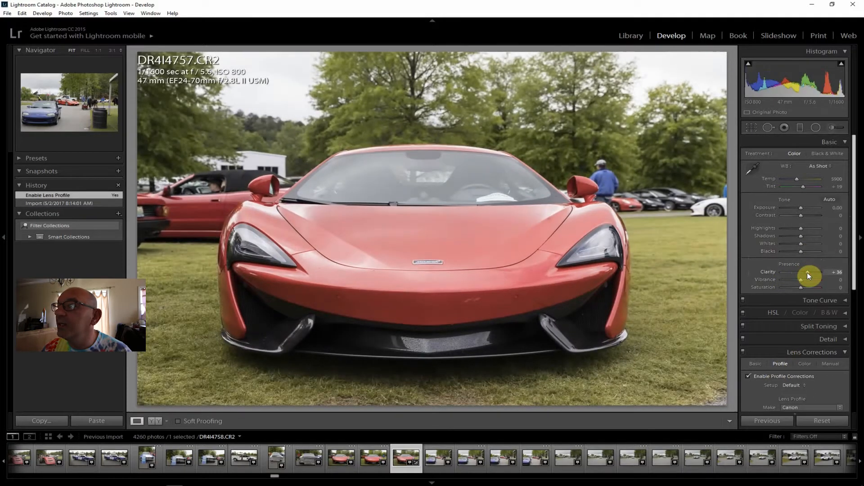
drag(801, 215, 806, 215)
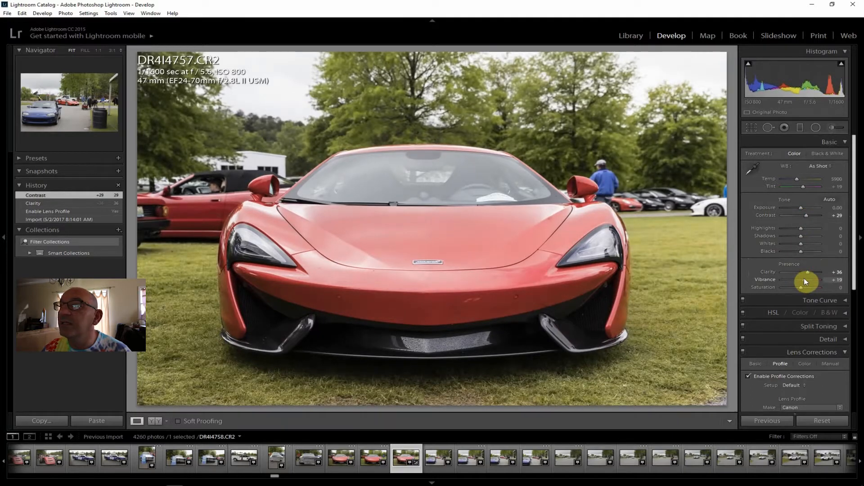
drag(801, 289, 805, 288)
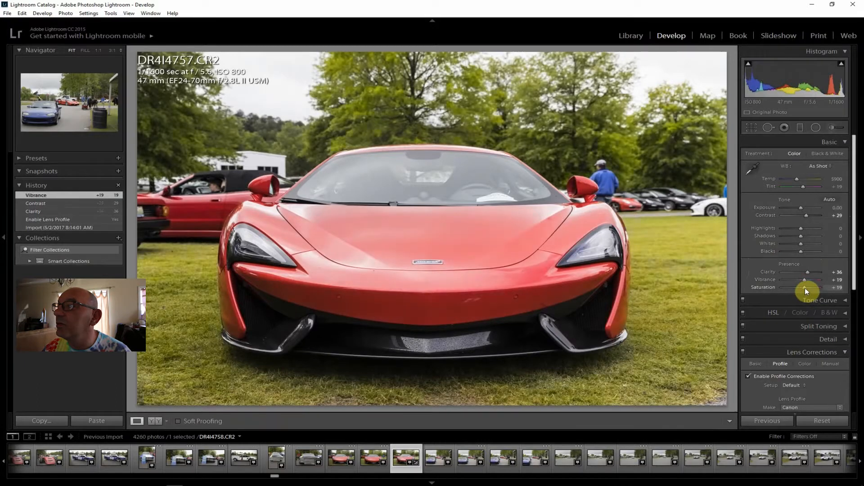
Step: Compare the red car photo with and without lifted shadows, and set Shadows to +79, Highlights to -36 and Dehaze to +17
drag(802, 236, 814, 237)
double_click(812, 237)
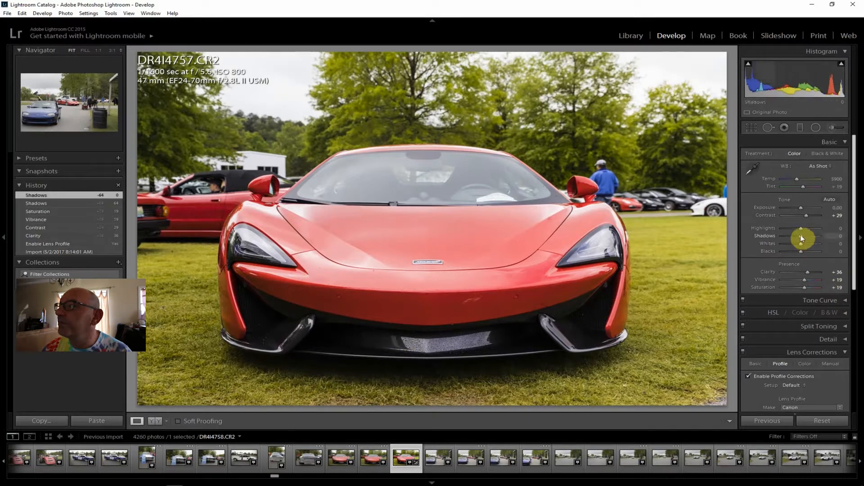
drag(803, 237, 814, 236)
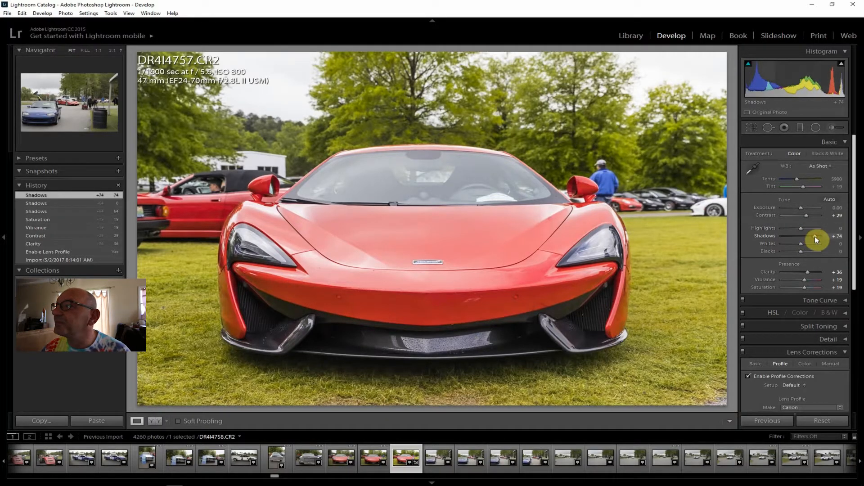
drag(815, 237, 795, 229)
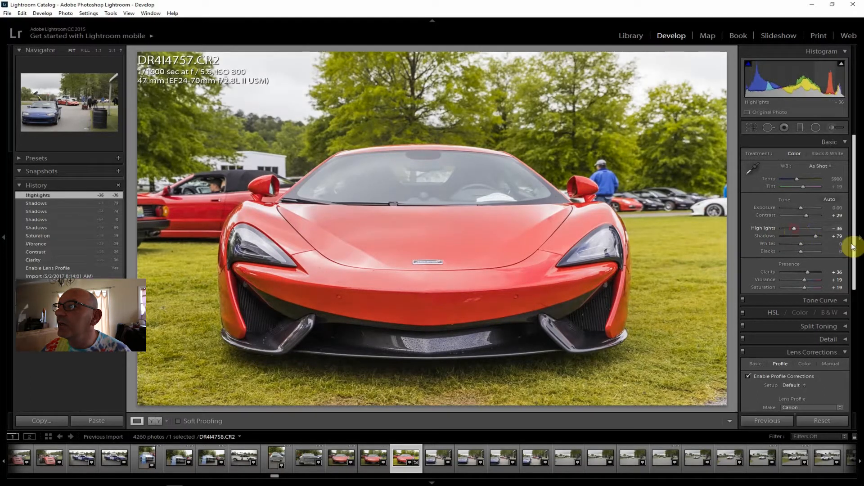
drag(854, 238, 812, 410)
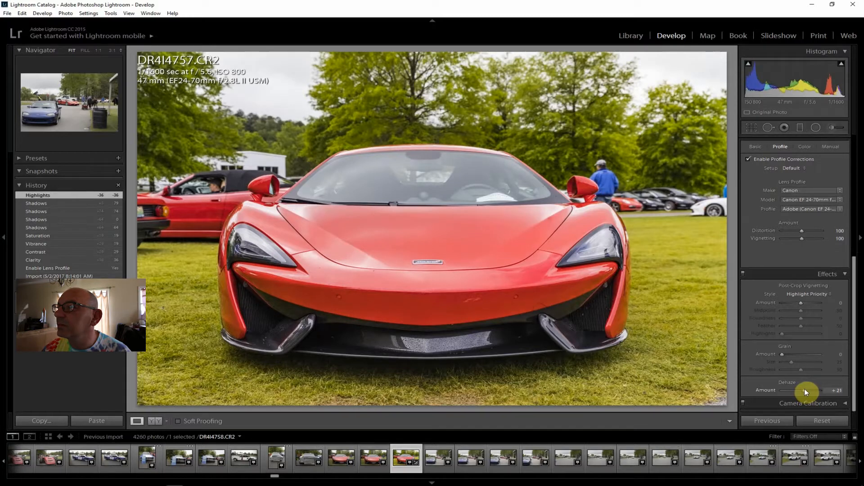
scroll(803, 388, down, 4)
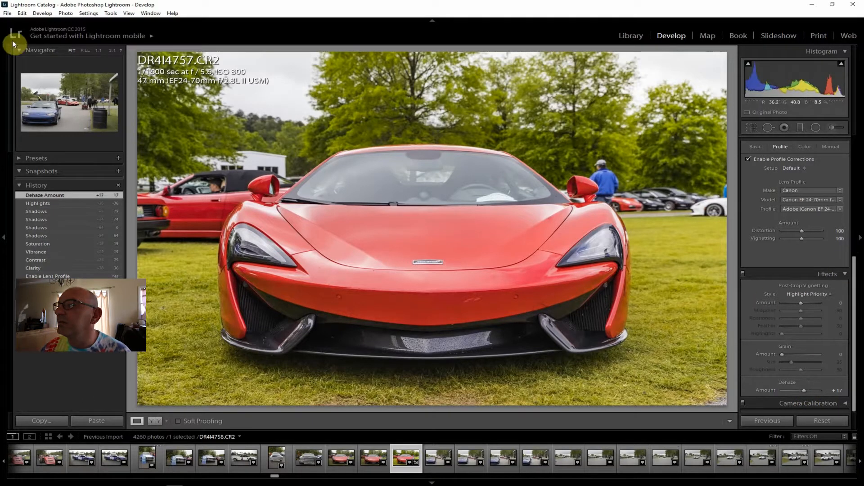
Step: Export the edited red sports car photo DR4I4757 with the current export settings
click(7, 12)
click(52, 113)
click(573, 463)
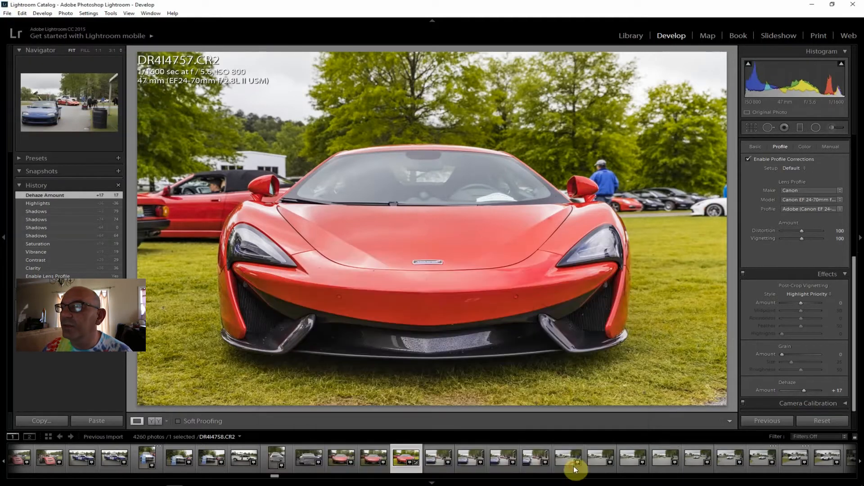
Step: Browse ahead through the parking-area photos and the white Ford GT shots to DR4I4773, looking for an unobstructed view
click(498, 458)
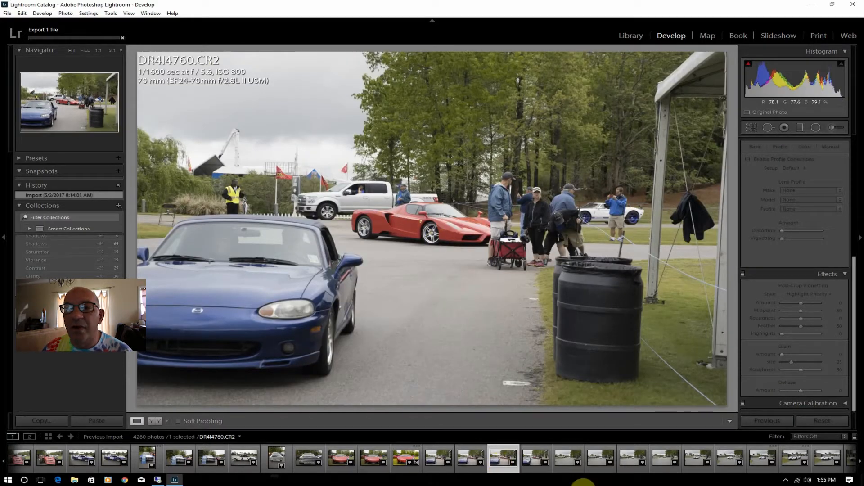
click(595, 455)
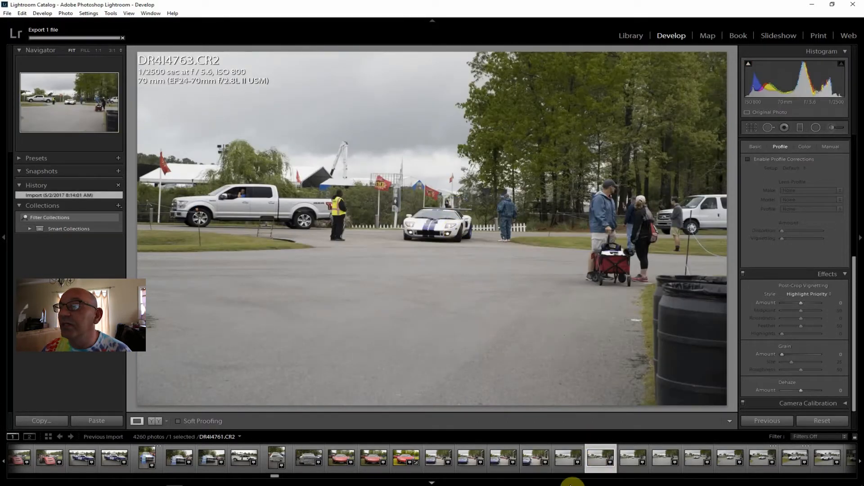
drag(269, 481, 278, 479)
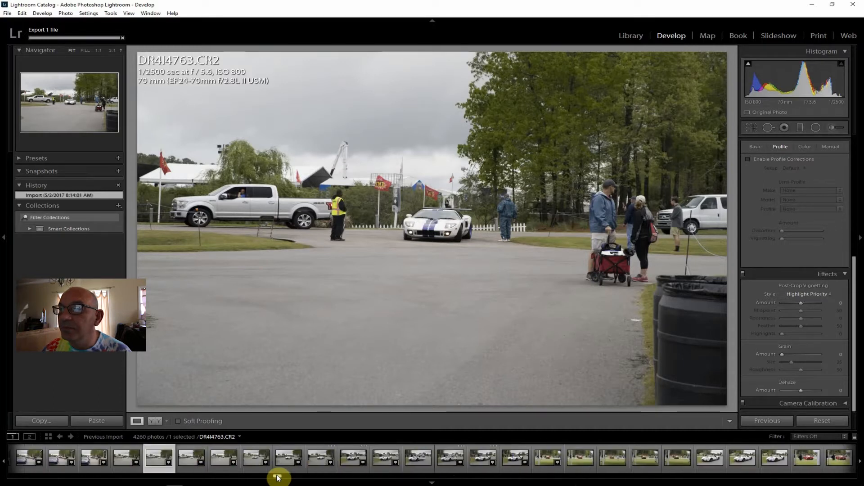
click(381, 457)
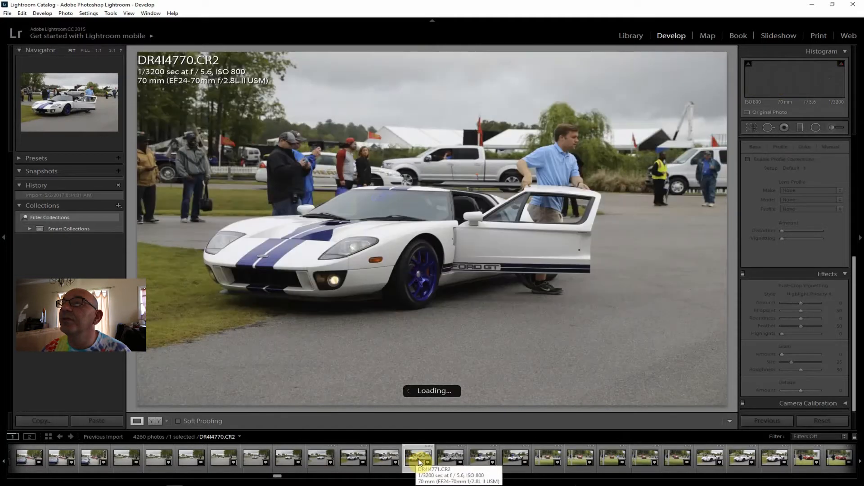
click(418, 458)
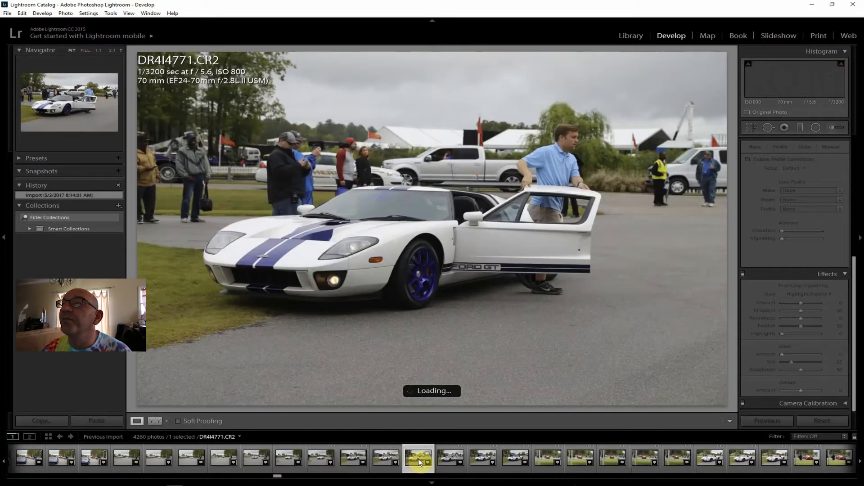
click(475, 459)
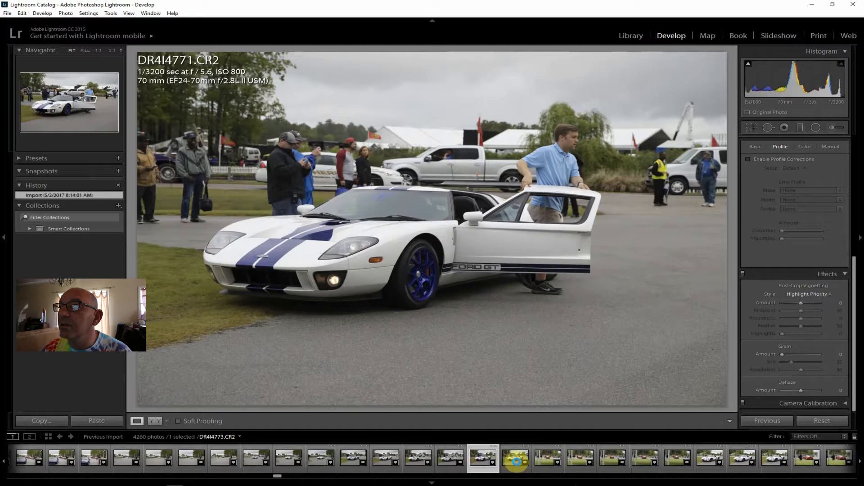
Step: View the shooting location of the white Ford GT photo DR4I4774 on the map, and return to the Develop module
key(ctrl+alt+3)
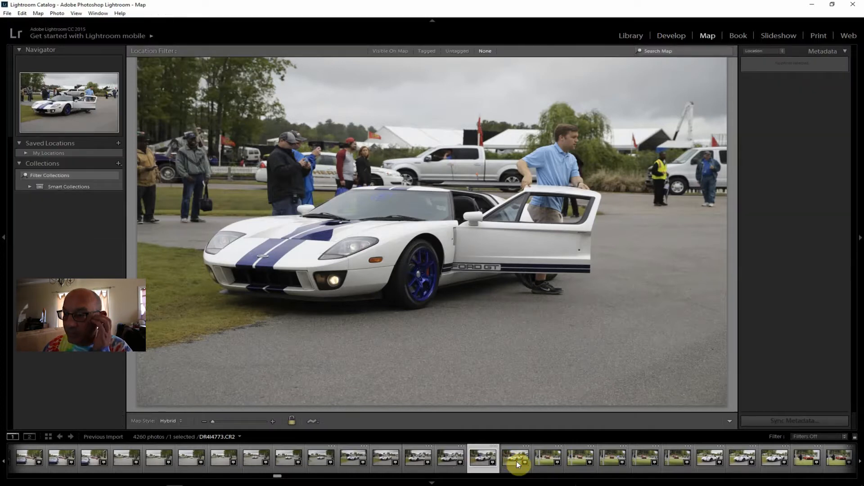
click(515, 458)
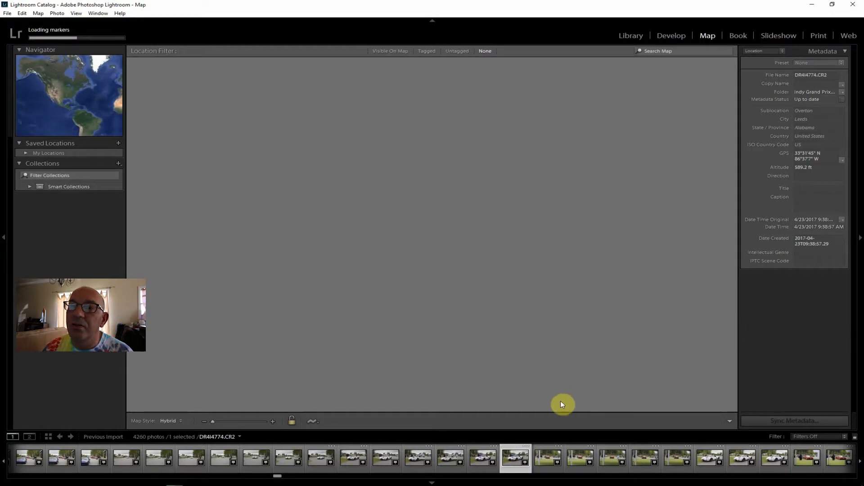
click(525, 464)
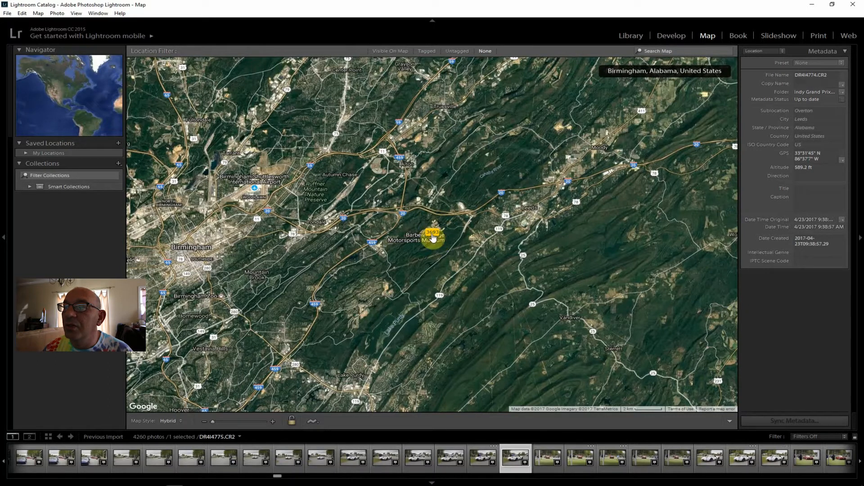
mouse_move(433, 237)
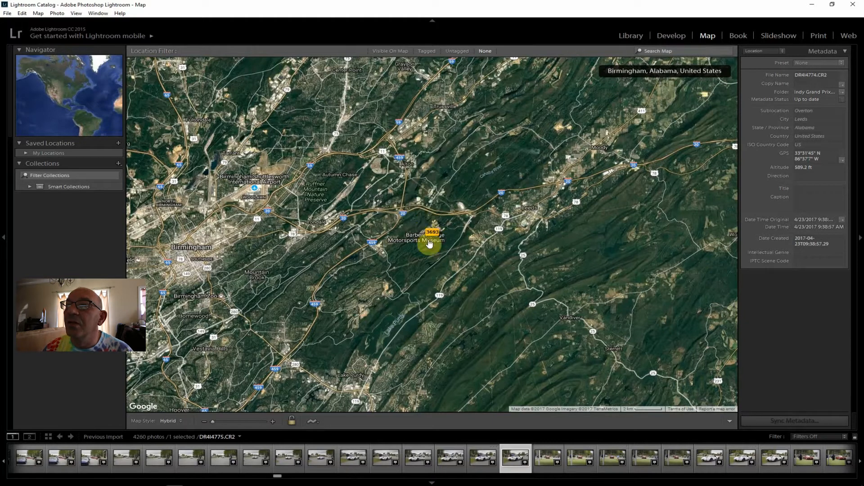
click(671, 39)
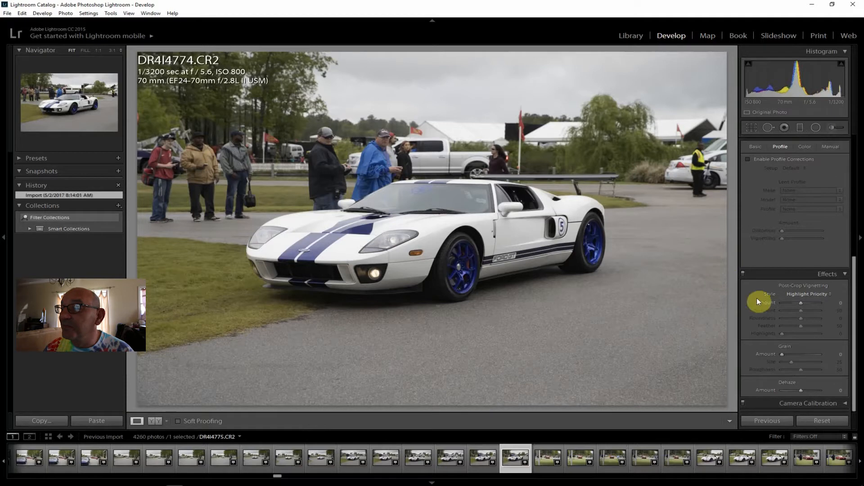
Step: Compare the later white Ford GT shots, select DR4I4782 and enable lens profile corrections
click(709, 460)
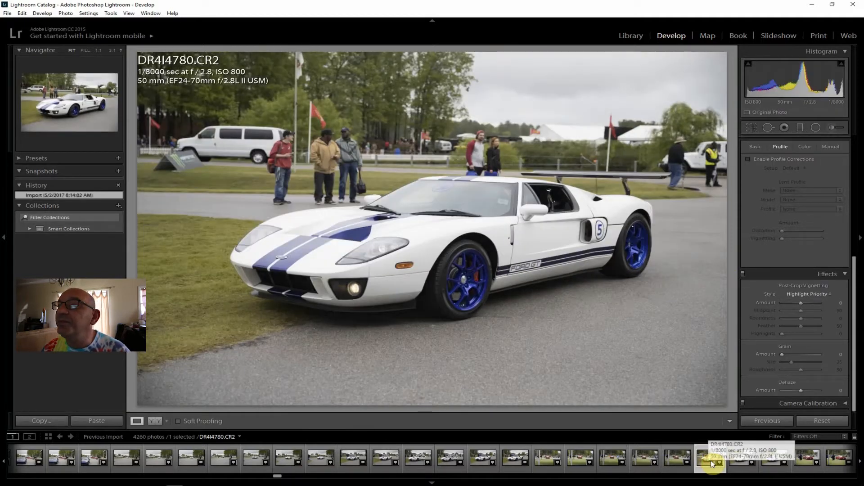
click(771, 459)
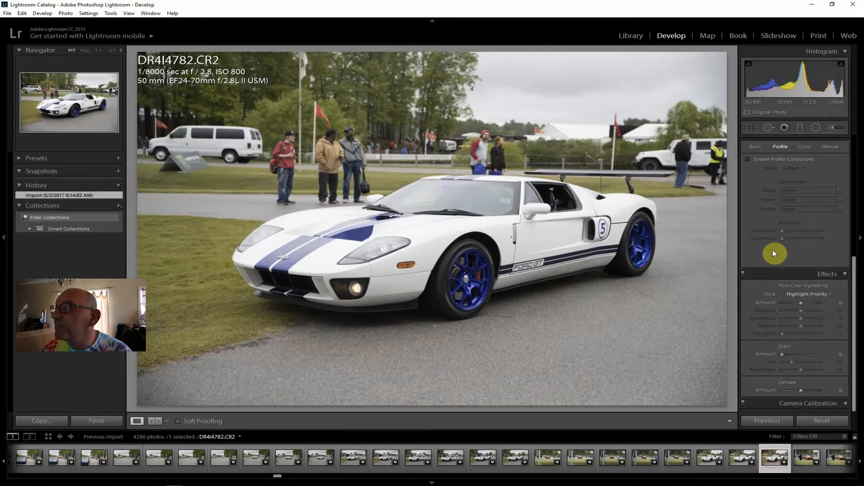
click(751, 159)
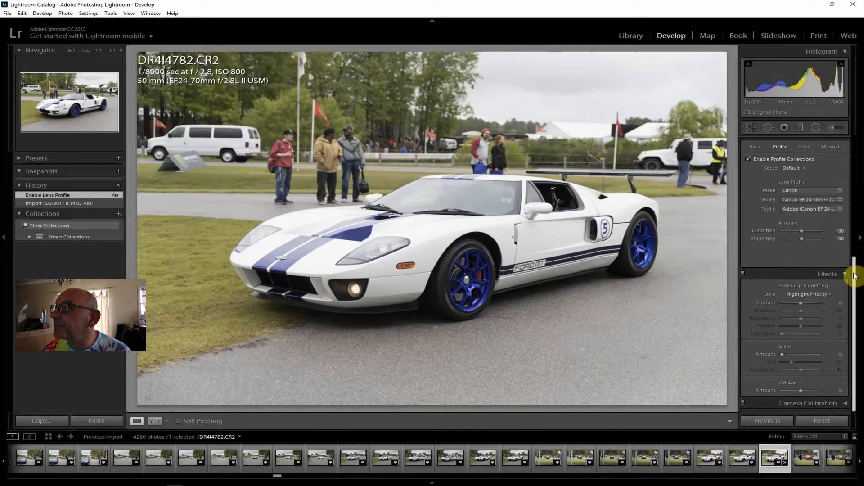
Step: Set Clarity to +43, Shadows to +71, Highlights to -60 and Contrast to +31 on the white Ford GT photo
drag(854, 276, 843, 135)
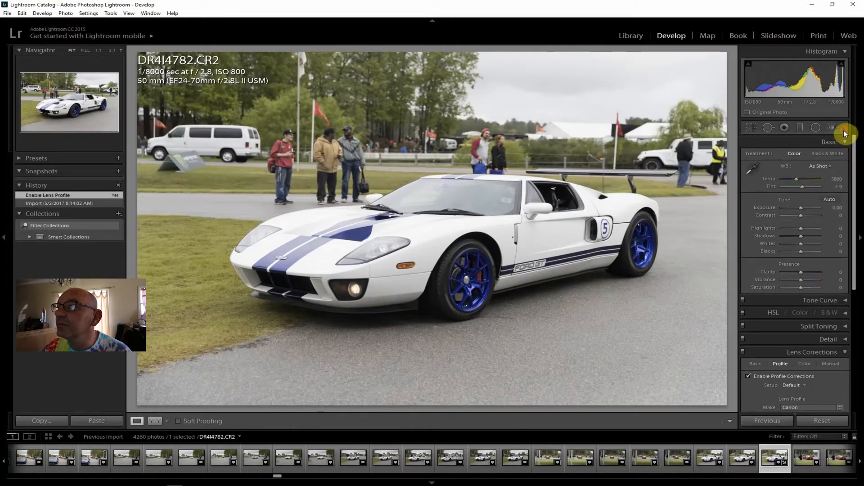
drag(801, 272, 807, 271)
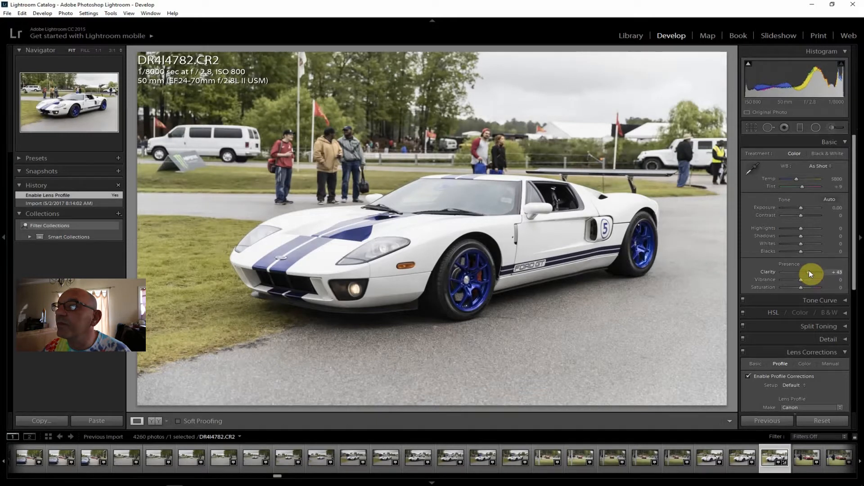
drag(802, 236, 817, 236)
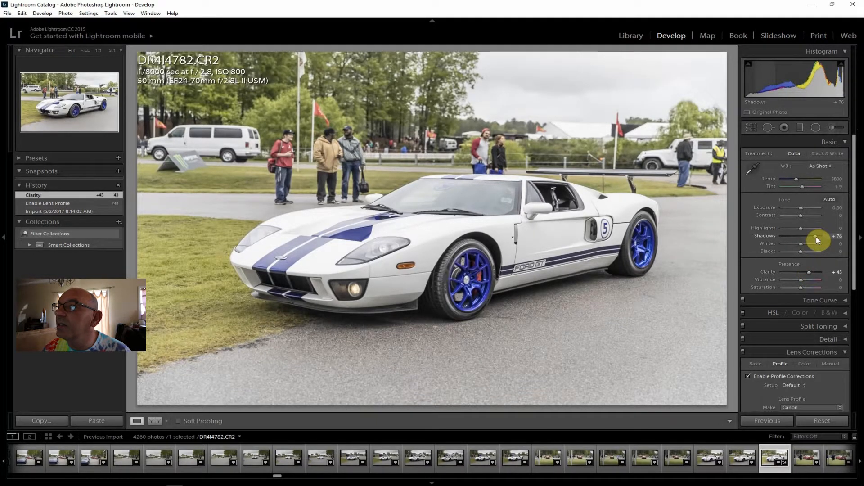
drag(815, 237, 806, 215)
Step: Set Vibrance to +21, Saturation to +14 and Dehaze to +24 on the white Ford GT photo
drag(801, 275, 804, 286)
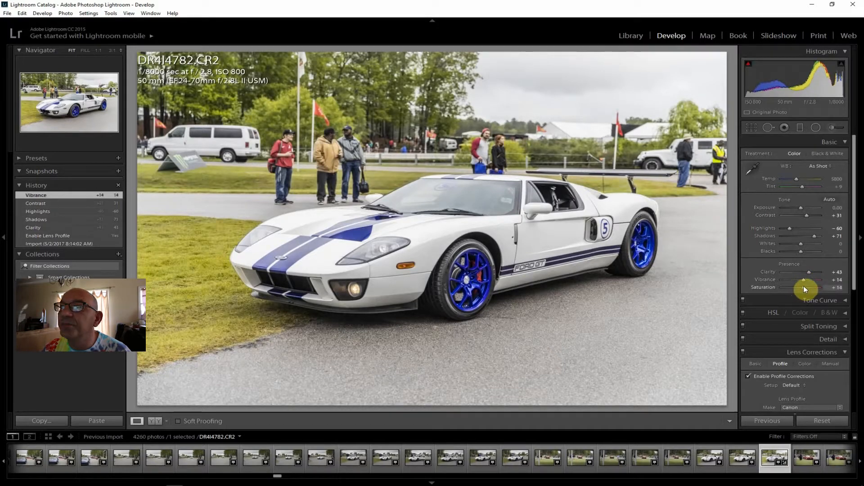
drag(804, 286, 804, 285)
drag(851, 260, 803, 388)
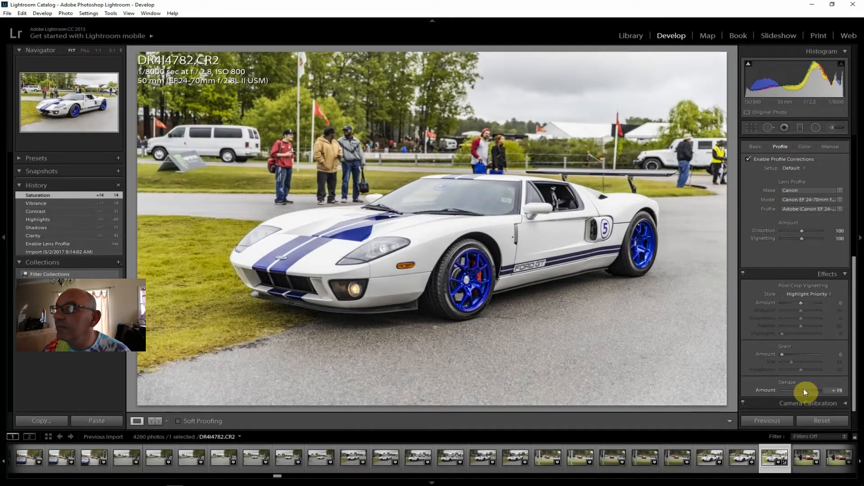
drag(804, 388, 805, 388)
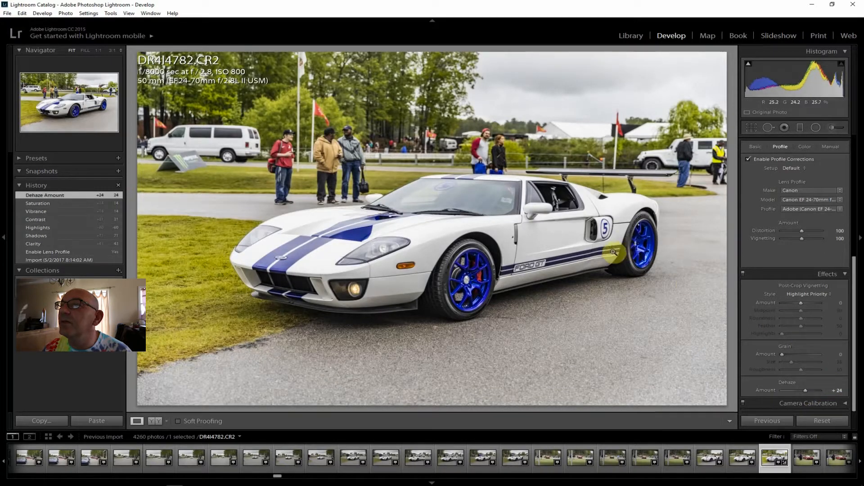
drag(855, 308, 854, 144)
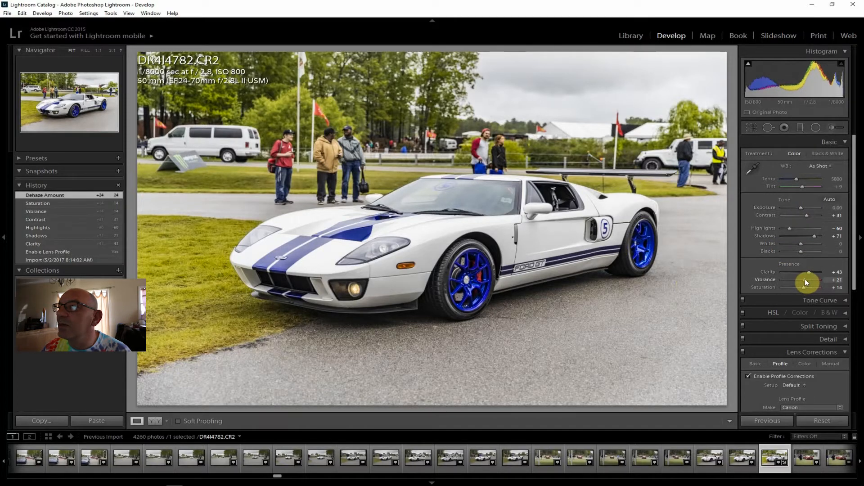
drag(805, 280, 805, 279)
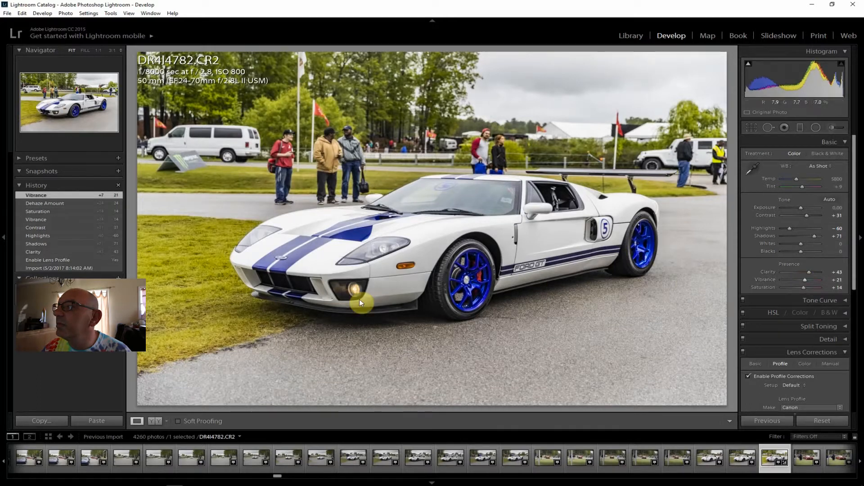
Step: Export the edited Ford GT photo DR4I4782 to the J:\ToPost folder with the current export settings
click(8, 13)
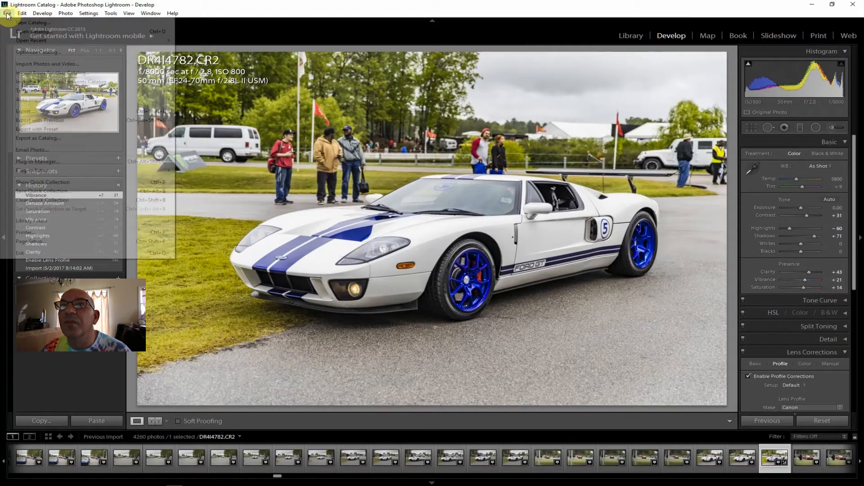
click(36, 111)
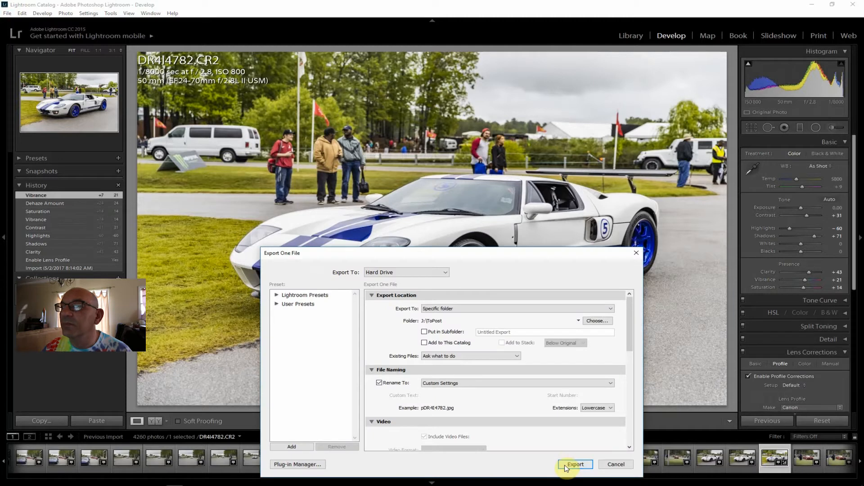
click(565, 461)
Step: Browse ahead to the red Ferrari side view DR4I4790 and enable lens profile corrections
drag(281, 483, 281, 479)
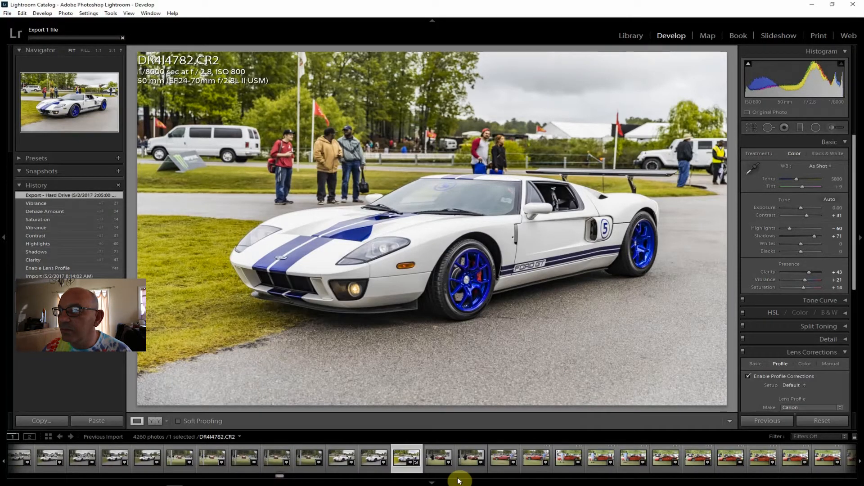
click(467, 457)
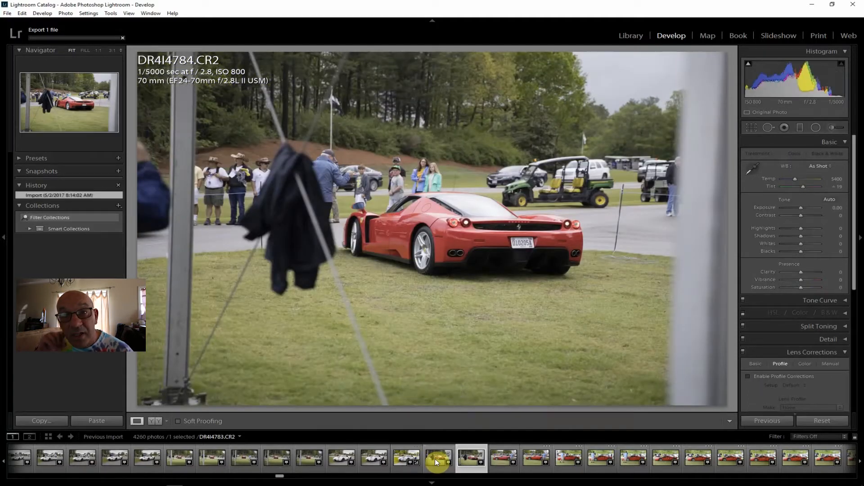
click(665, 458)
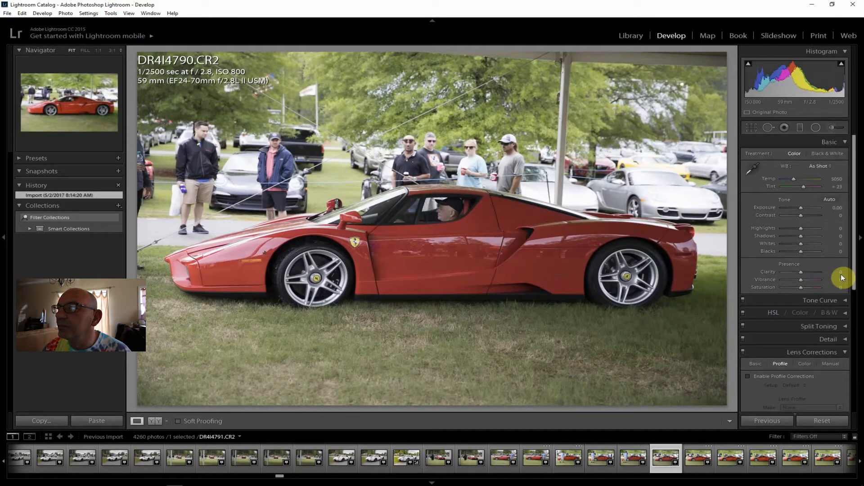
click(785, 379)
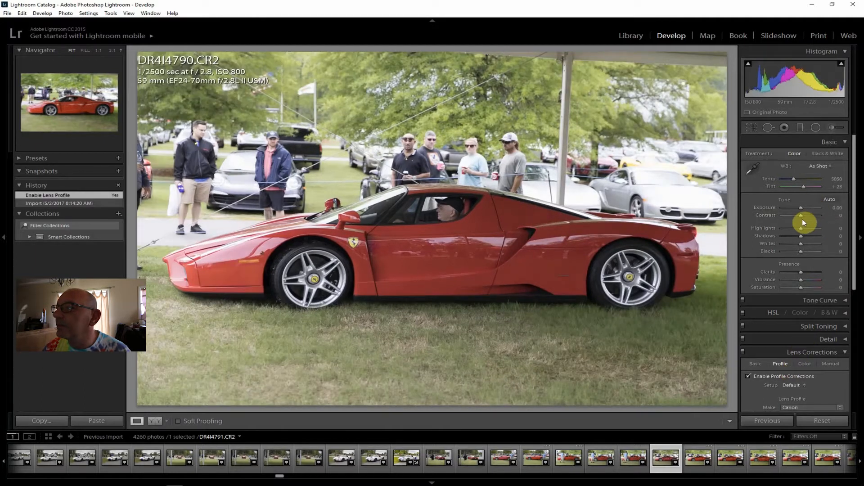
Step: Set Contrast to +36, Clarity to +36, Shadows to +76 and Highlights to -67 on the red Ferrari photo
drag(801, 216, 808, 215)
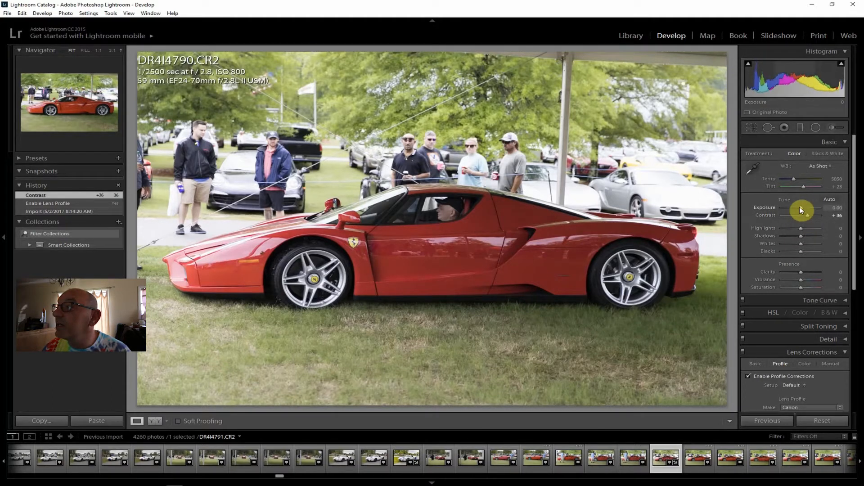
drag(802, 270, 810, 272)
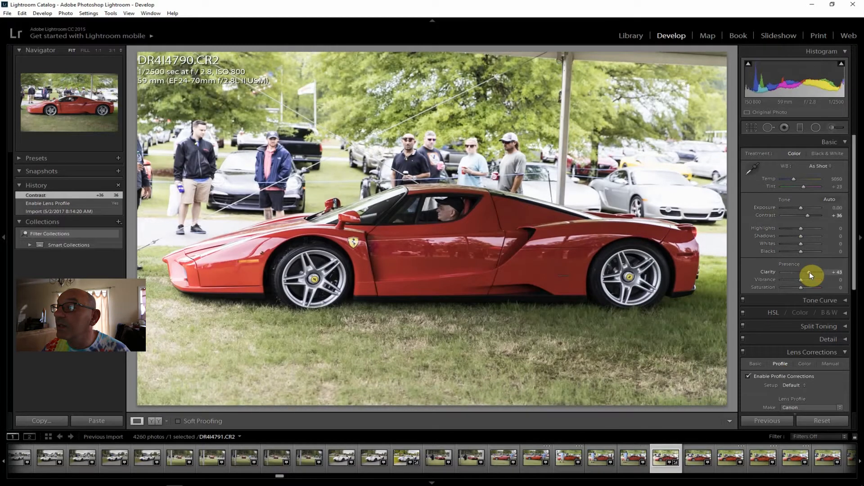
mouse_move(801, 229)
mouse_down()
mouse_move(790, 228)
mouse_move(812, 236)
mouse_up()
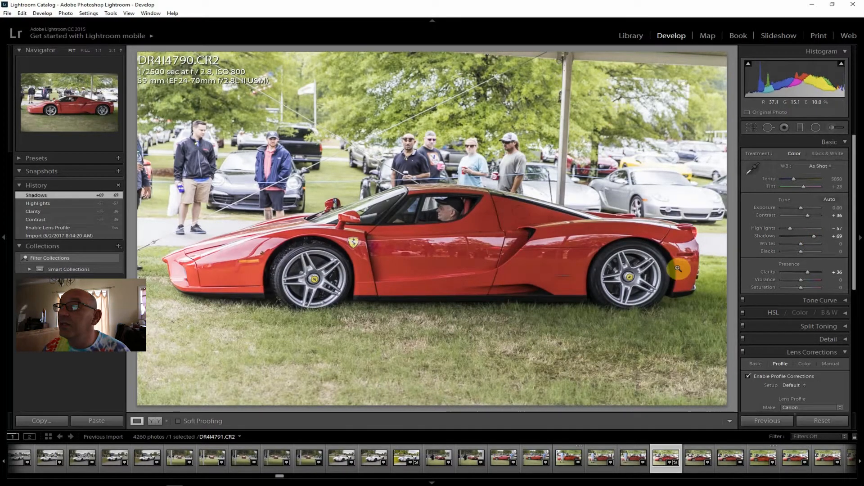
drag(814, 234, 815, 234)
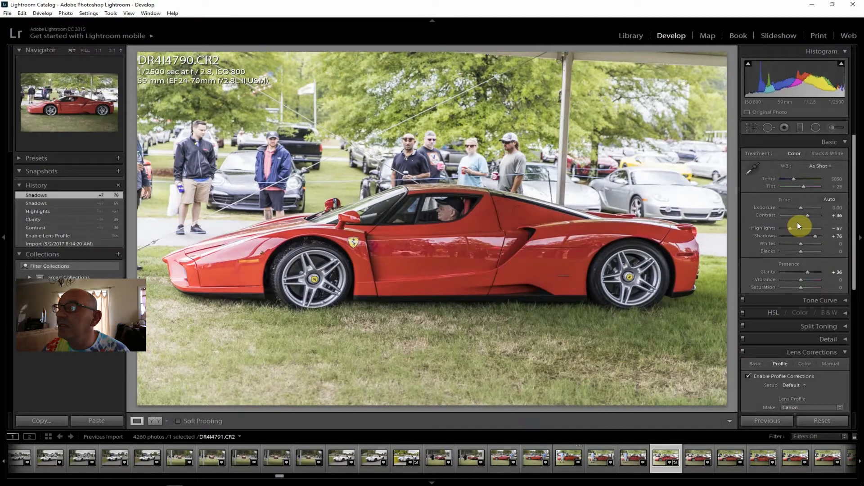
drag(787, 226, 788, 226)
Step: Set Vibrance to +17, Saturation to +17, Dehaze to +14 and Whites to -21 on the red Ferrari photo
drag(801, 282, 804, 287)
drag(855, 260, 805, 391)
drag(854, 354, 858, 192)
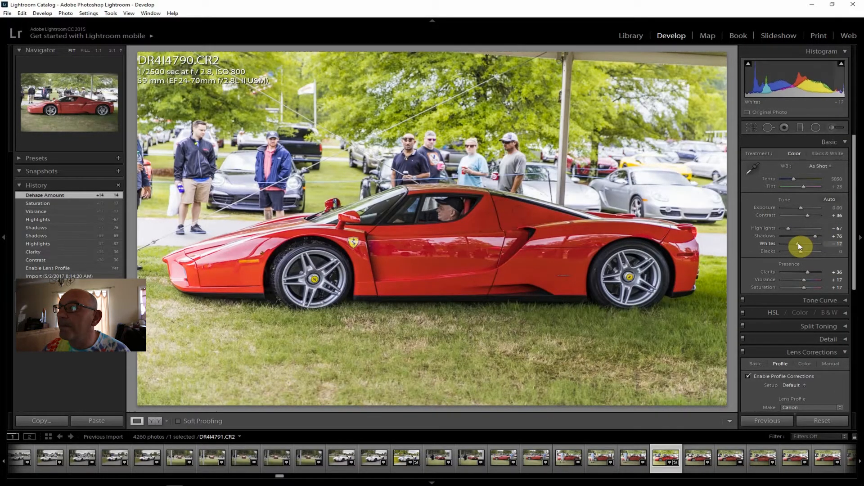
drag(798, 244, 798, 244)
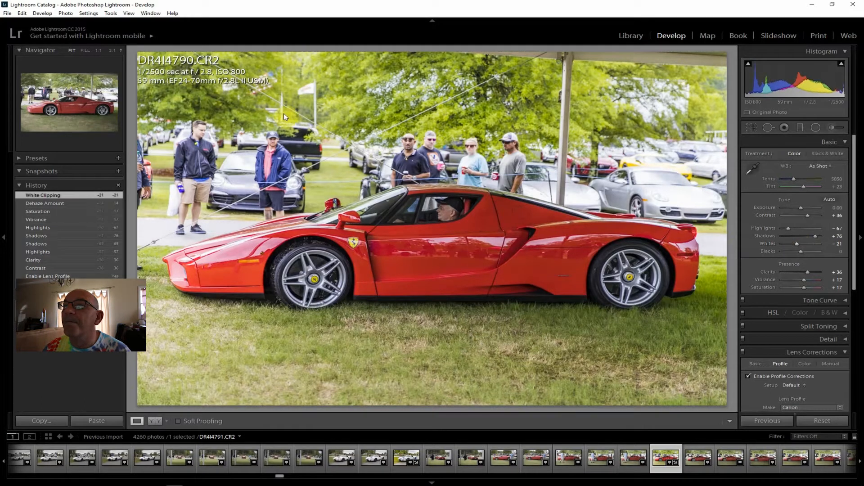
Step: Export the edited red Ferrari photo DR4I4790 to the J:\ToPost folder with the current export settings
click(7, 13)
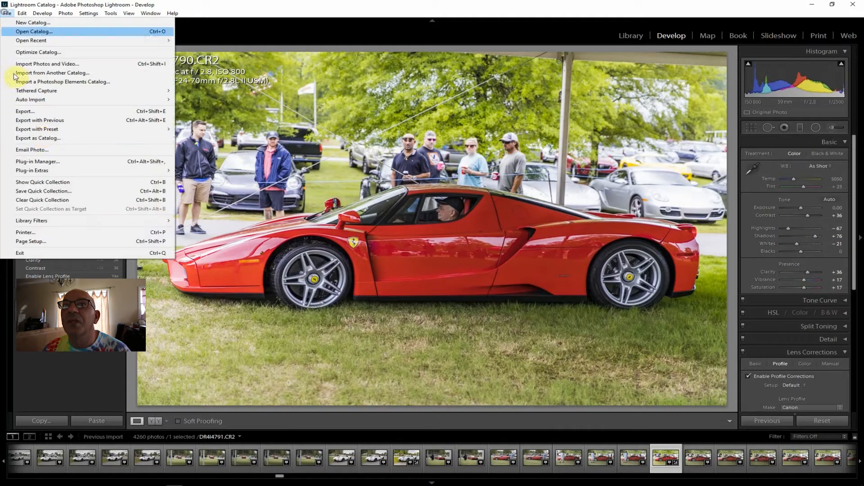
click(38, 115)
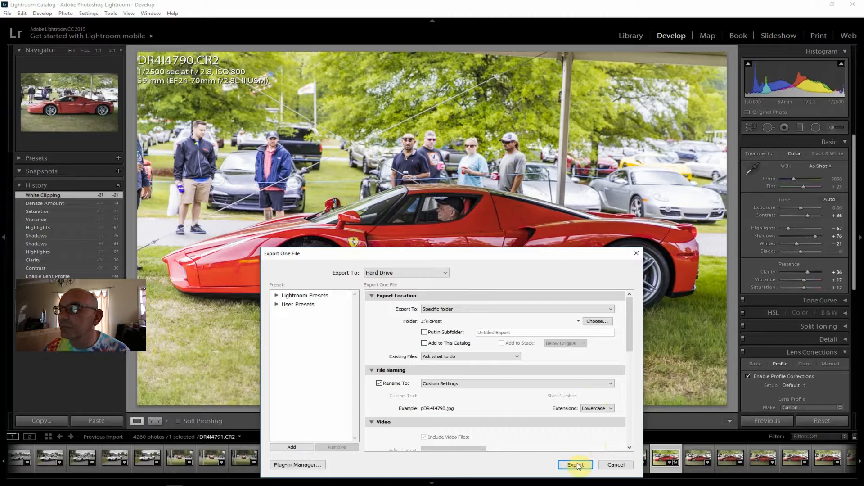
click(576, 464)
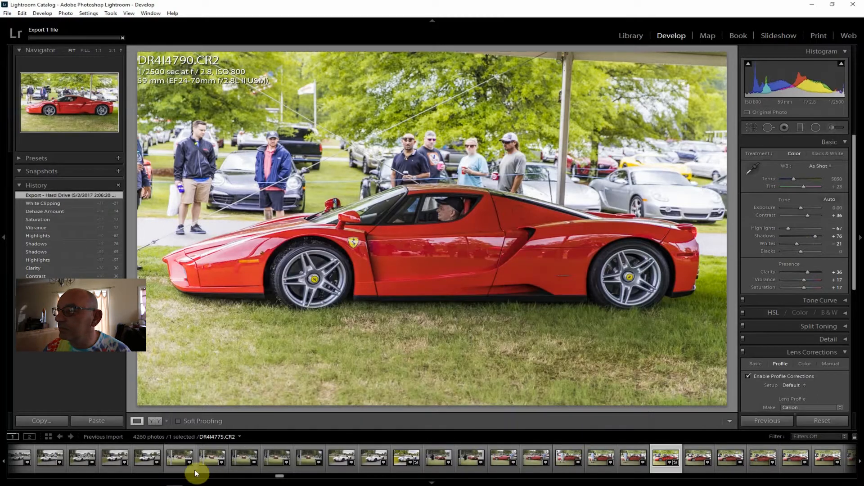
Step: Browse ahead to the red Ferrari's open-door photos and compare shots DR4I4802, DR4I4803, DR4I4804 and DR4I4806
scroll(281, 477, down, 5)
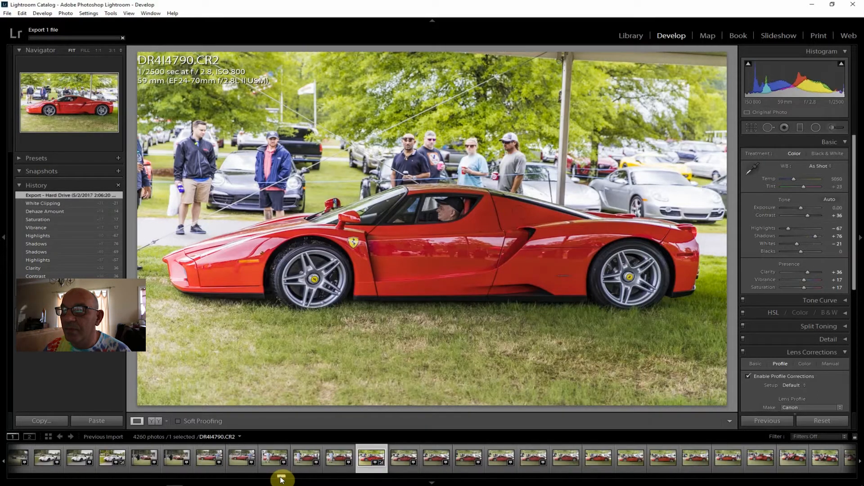
click(450, 460)
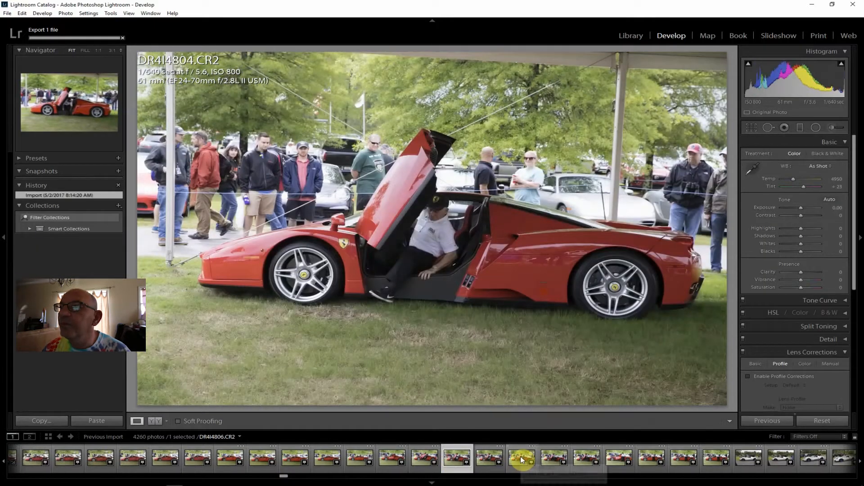
click(521, 457)
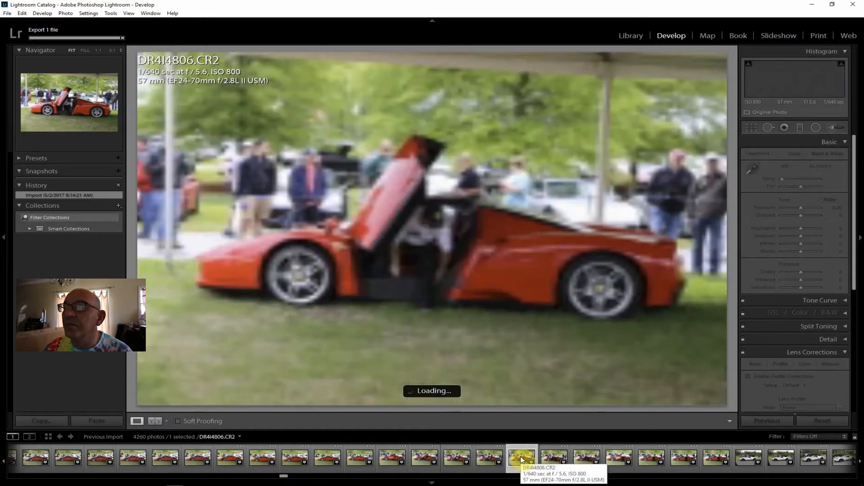
click(387, 459)
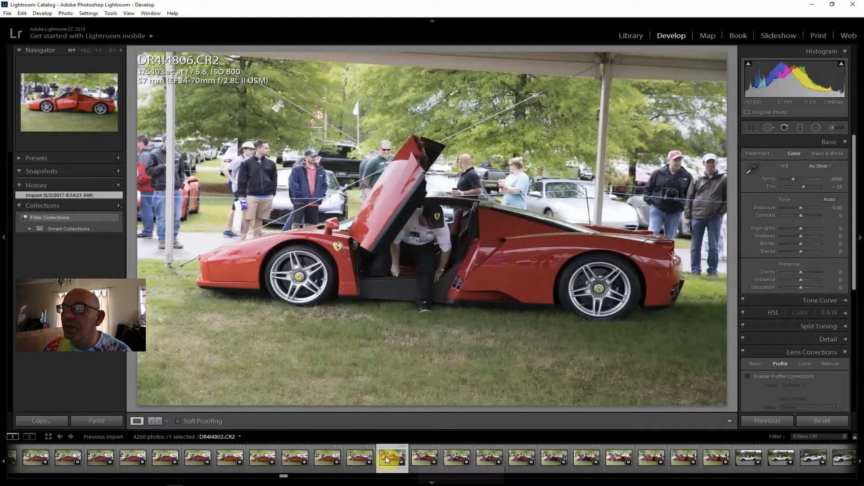
click(421, 459)
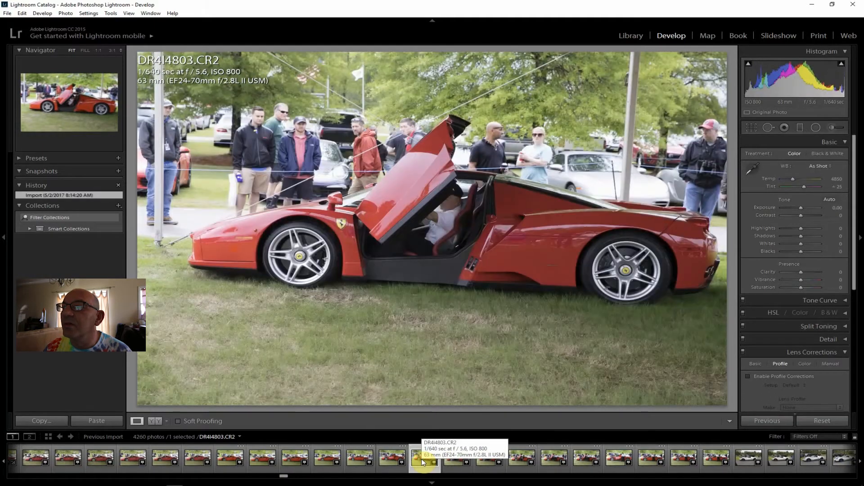
click(455, 459)
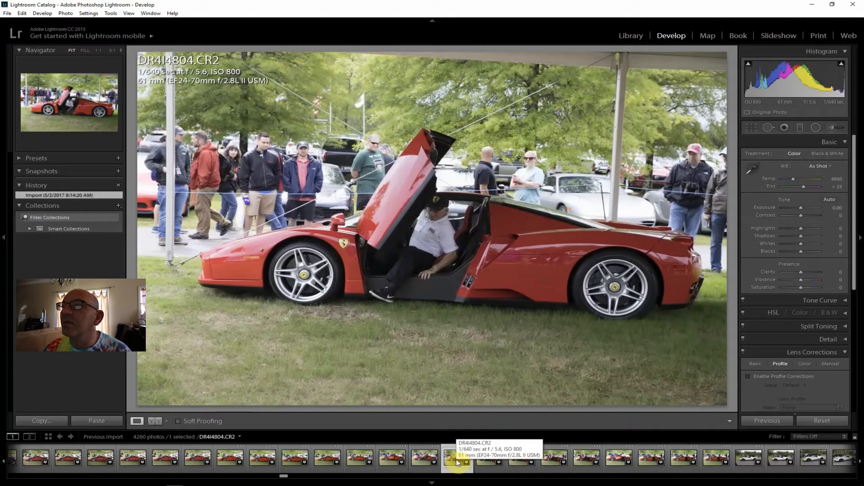
Step: Compare the Ferrari photos from DR4I4805 to DR4I4812 for door and attendant position, and select DR4I4808
click(716, 459)
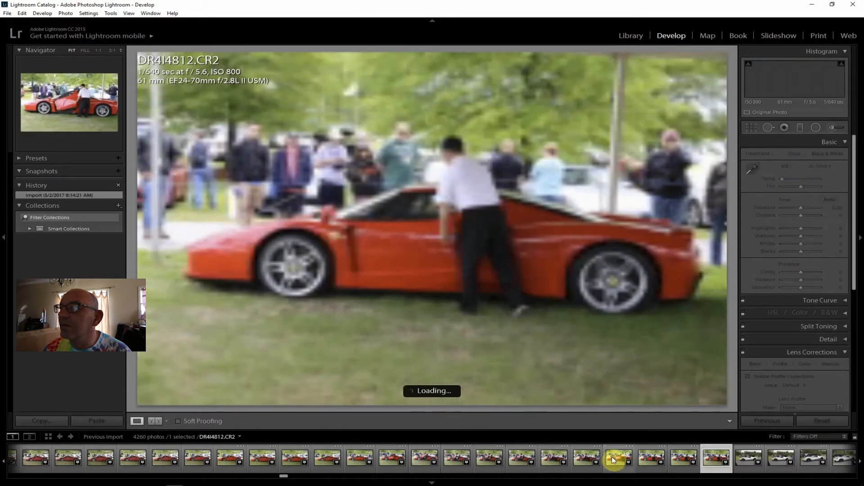
click(614, 458)
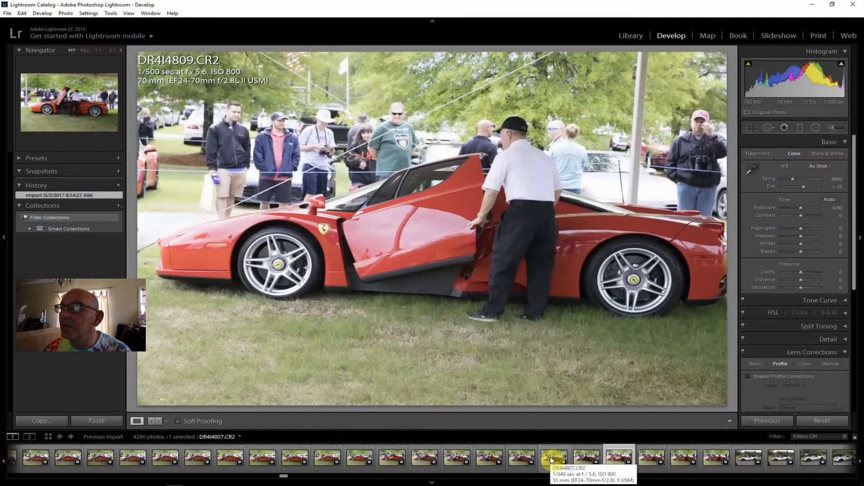
click(590, 456)
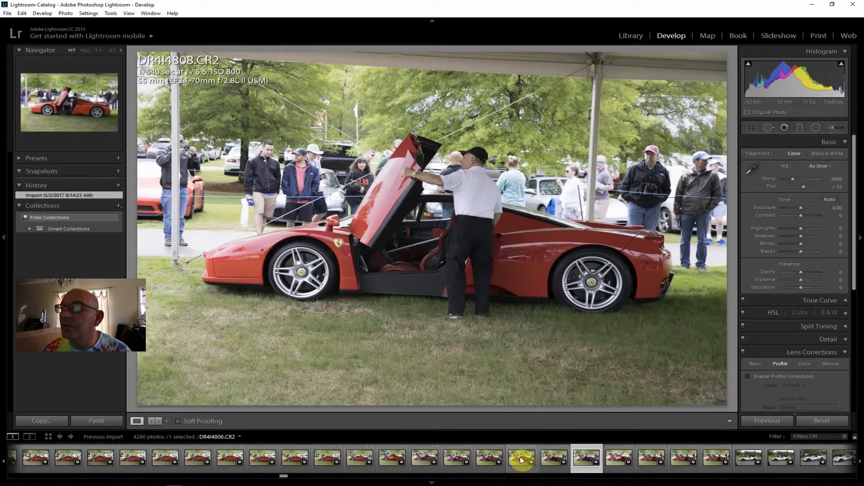
click(550, 460)
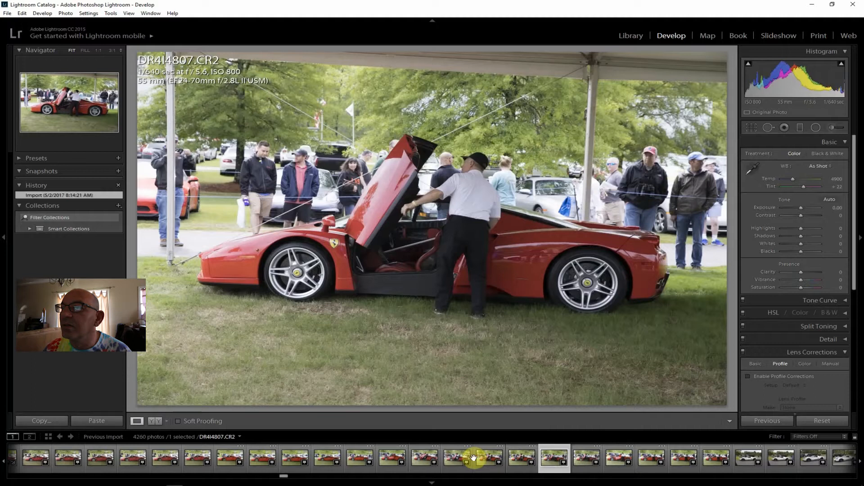
click(492, 459)
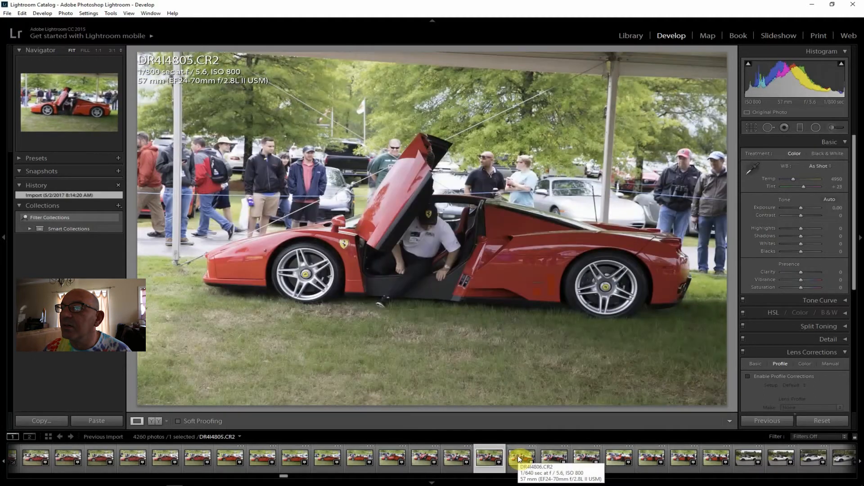
click(518, 456)
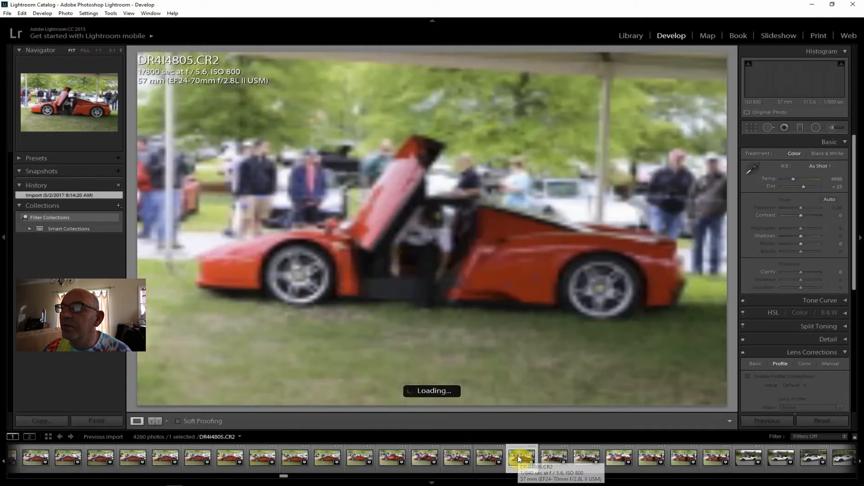
click(555, 460)
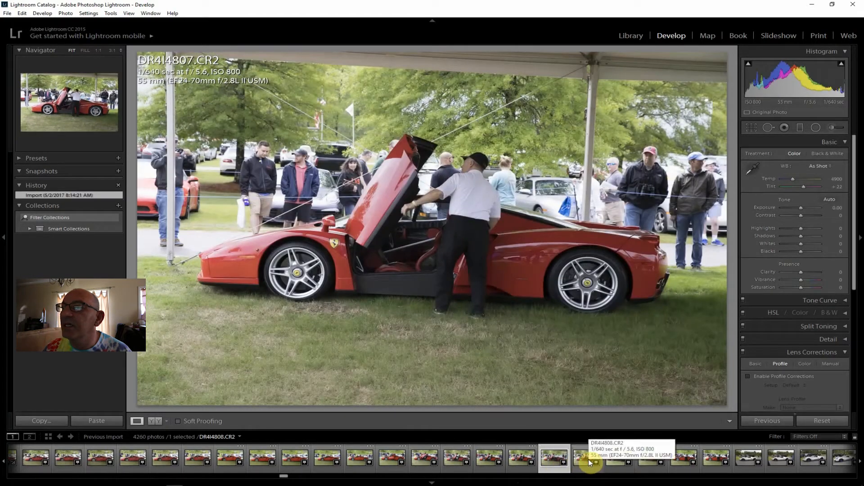
click(588, 459)
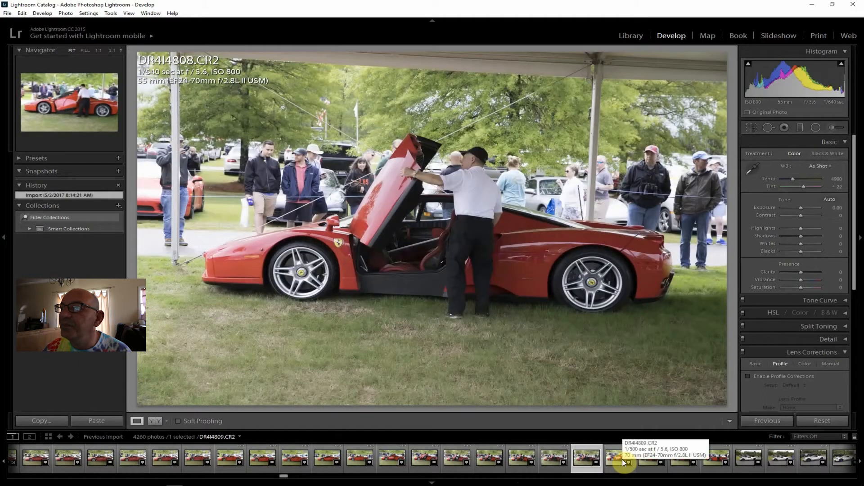
click(622, 459)
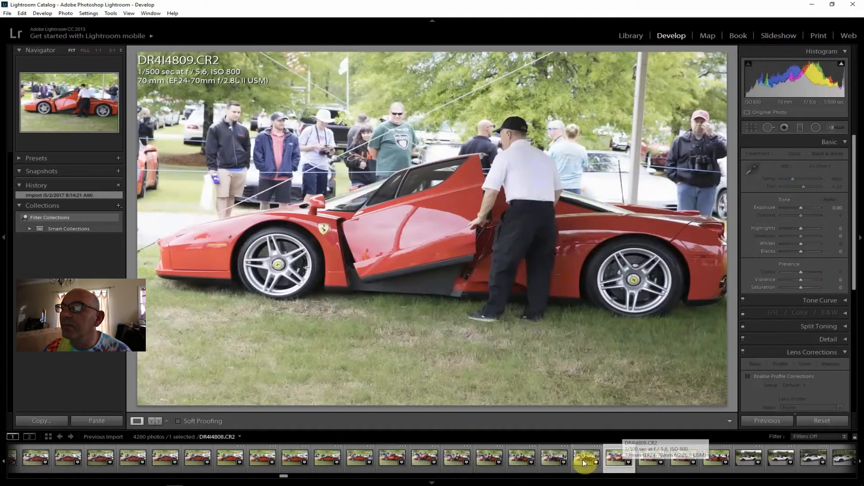
click(583, 460)
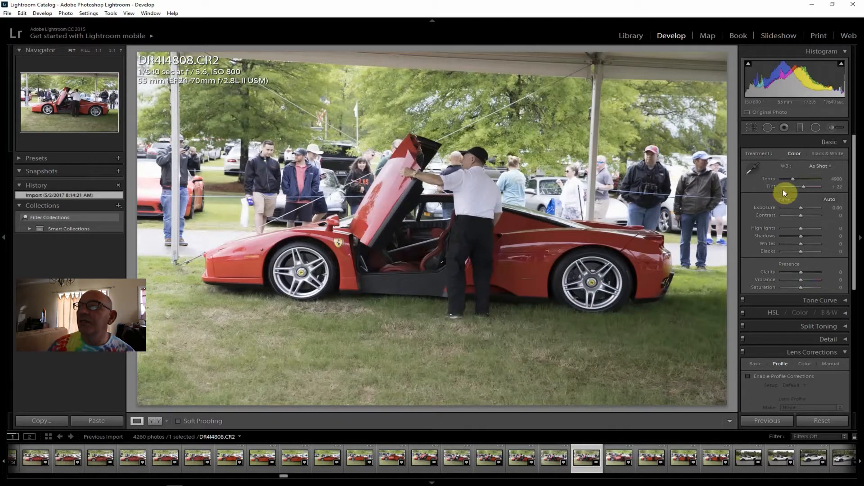
Step: Straighten DR4I4808 with a crop angle of about -2.40, aligned to the ground line beneath the Ferrari's front and rear wheels
click(752, 130)
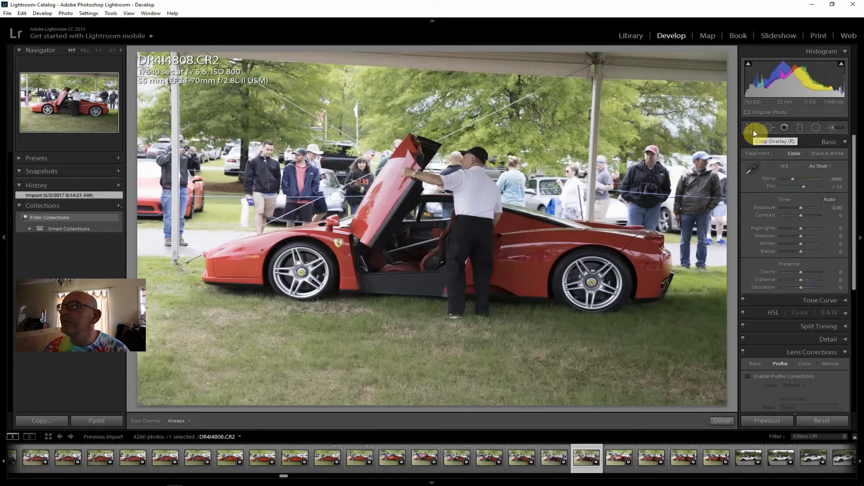
click(757, 177)
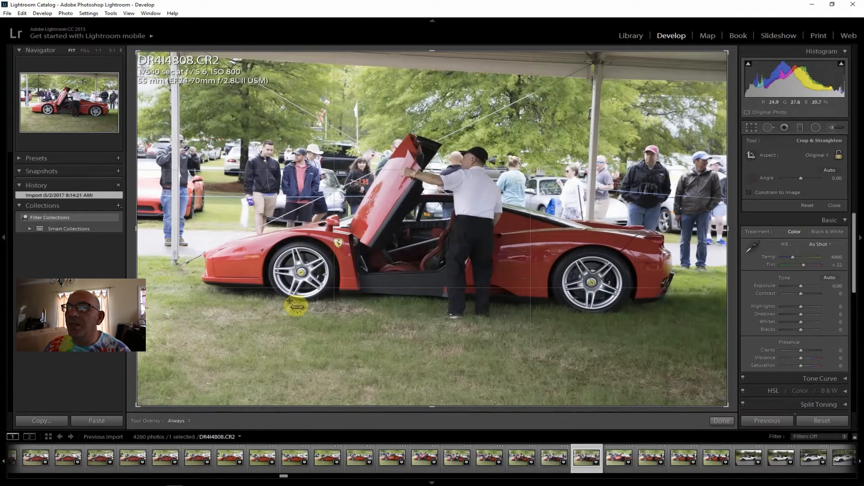
drag(293, 301, 605, 312)
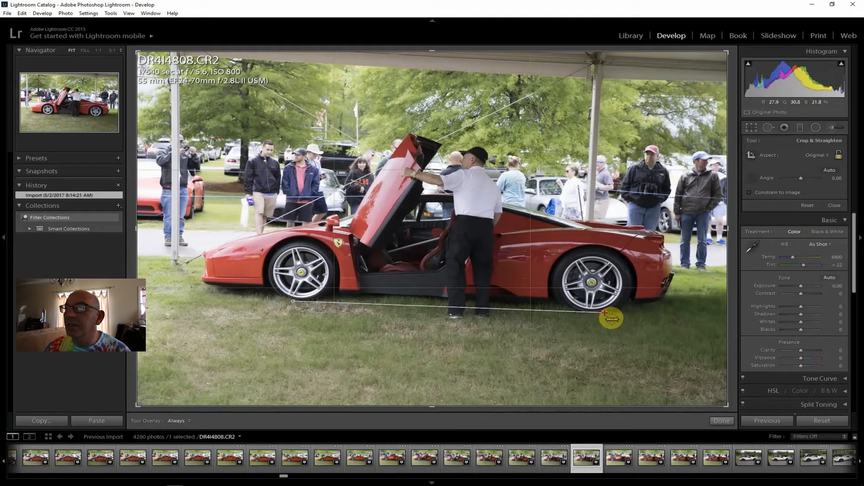
key(Return)
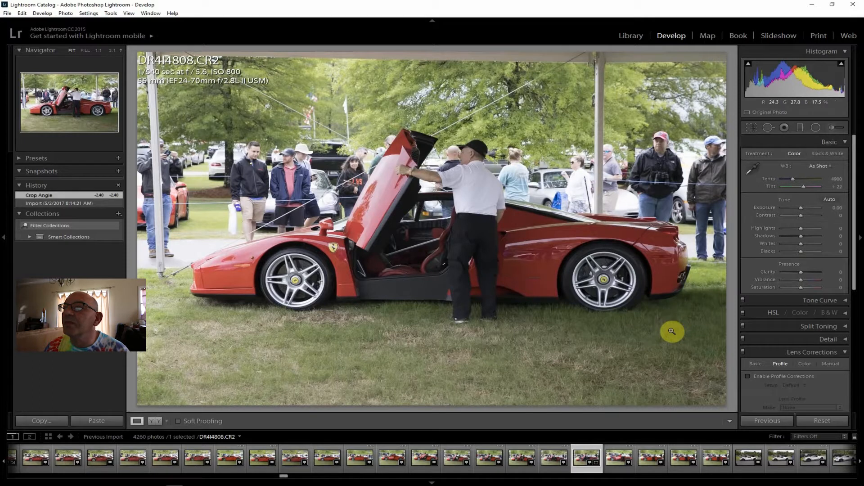
Step: Enable lens profile corrections on DR4I4808 and set Clarity to +40, Contrast to +26, Shadows to +83 and Highlights to -45
click(770, 375)
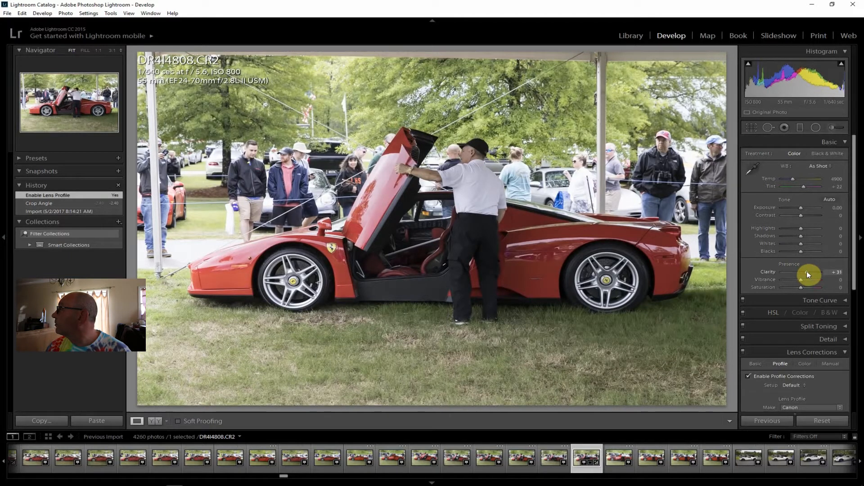
drag(809, 271, 809, 271)
key(shift)
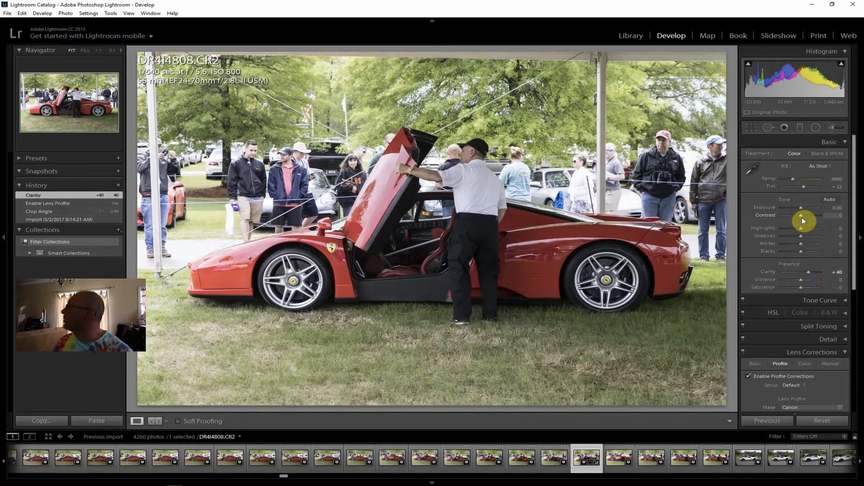
mouse_move(801, 215)
mouse_down()
mouse_move(812, 217)
mouse_move(817, 234)
mouse_move(793, 227)
mouse_up()
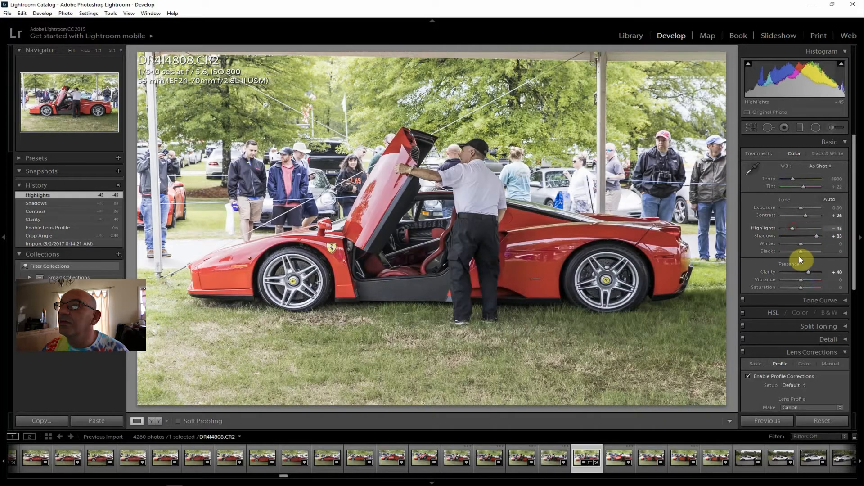
Step: Set Vibrance to +19, Saturation to +17 and Dehaze to +14 on the open-door Ferrari photo
click(805, 280)
drag(804, 280, 804, 287)
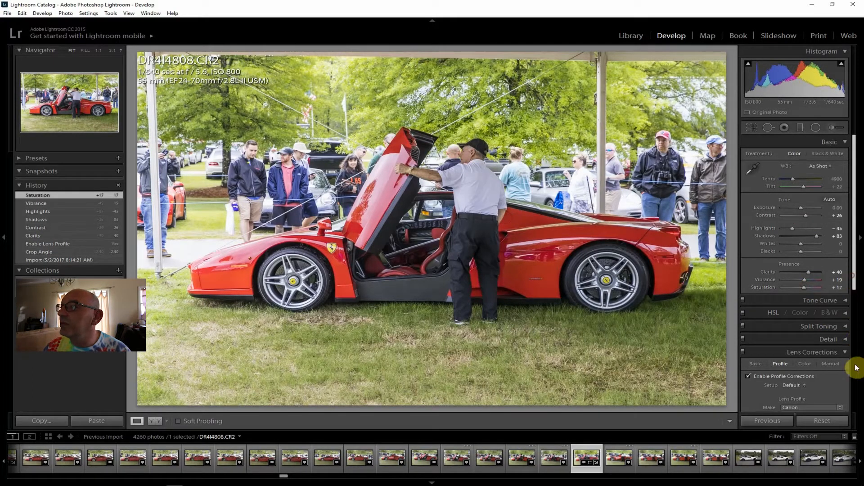
scroll(857, 368, down, 5)
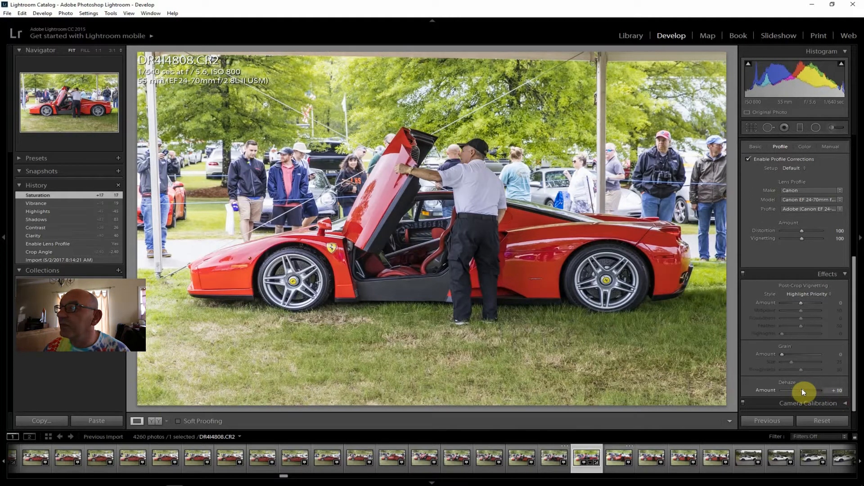
drag(804, 392, 805, 389)
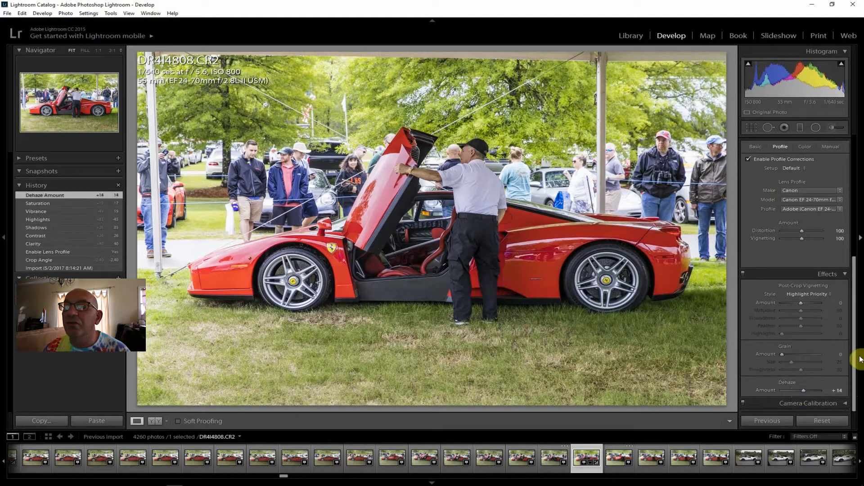
drag(858, 353, 857, 223)
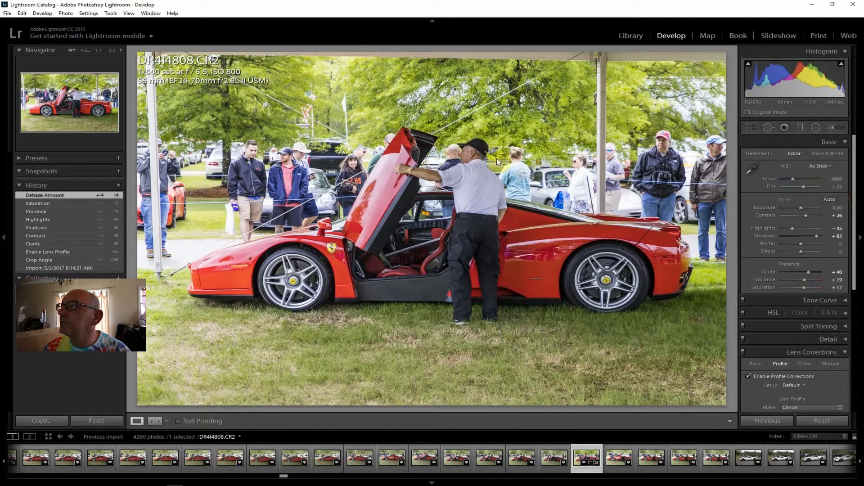
Step: Export the edited open-door Ferrari photo DR4I4808 to the hard drive with the current export settings
click(4, 14)
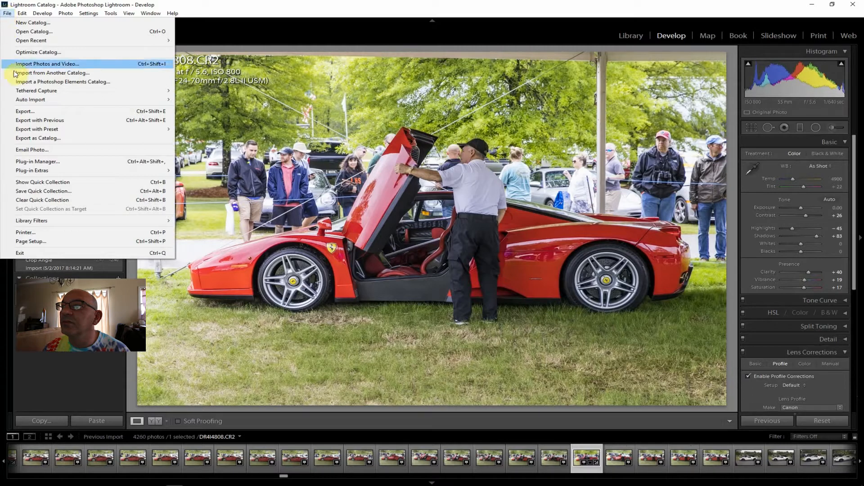
click(34, 111)
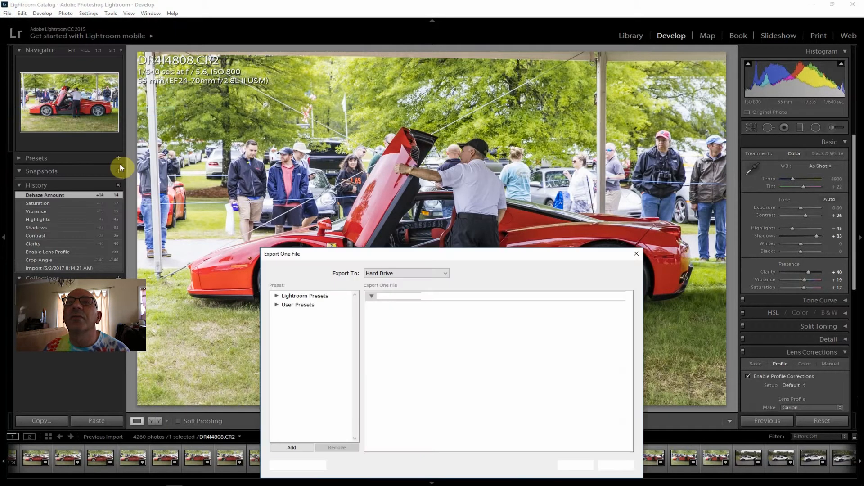
click(574, 465)
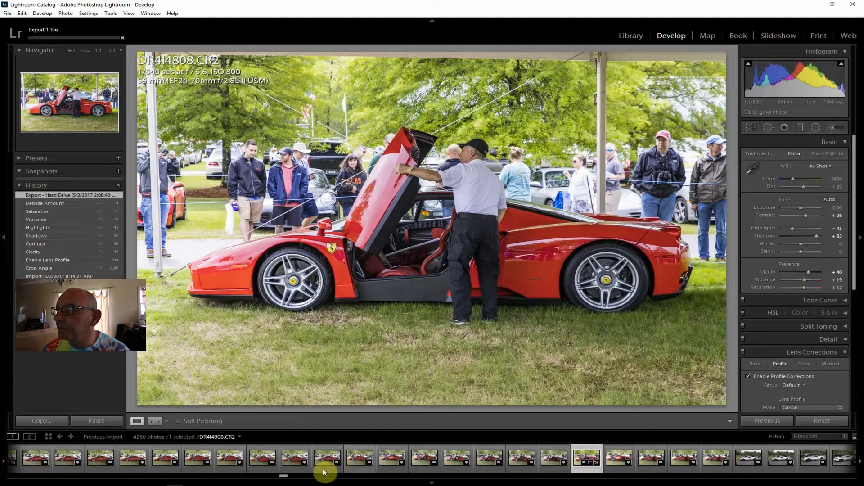
Step: Browse ahead to the white Ford GT photo DR4I4819 and enable lens profile corrections
drag(286, 478, 288, 479)
click(424, 458)
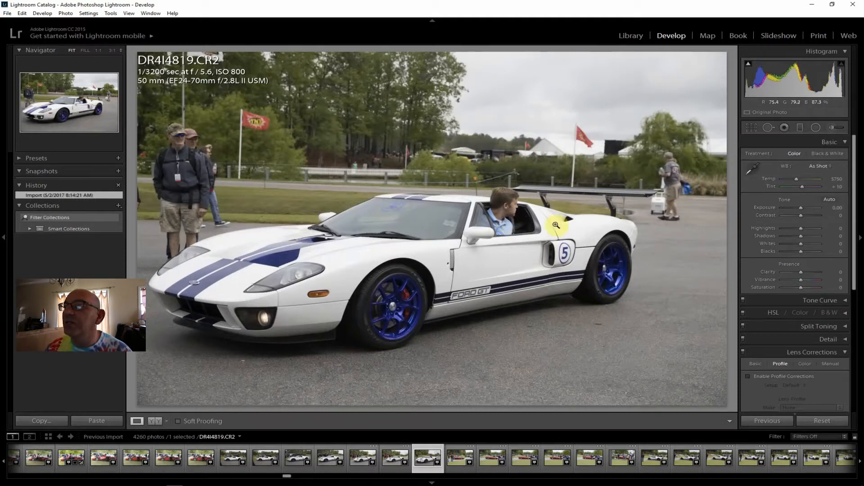
click(780, 376)
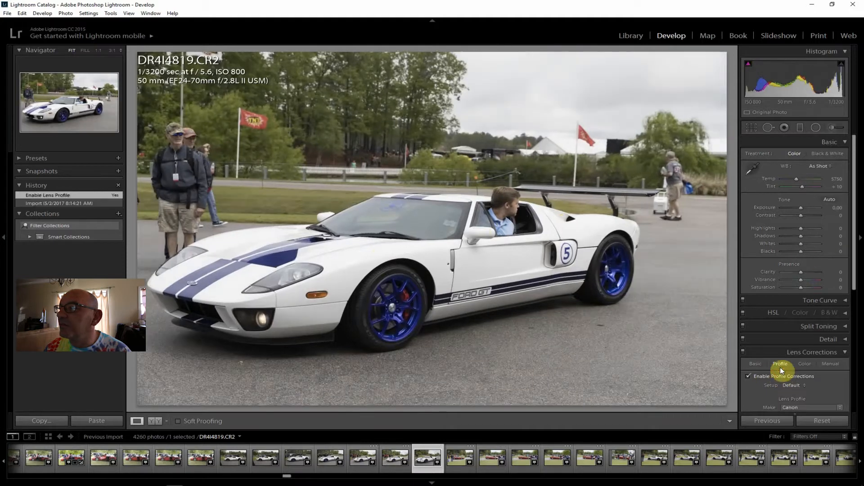
Step: Set Contrast to +33 on the white Ford GT photo DR4I4819
drag(802, 214, 807, 215)
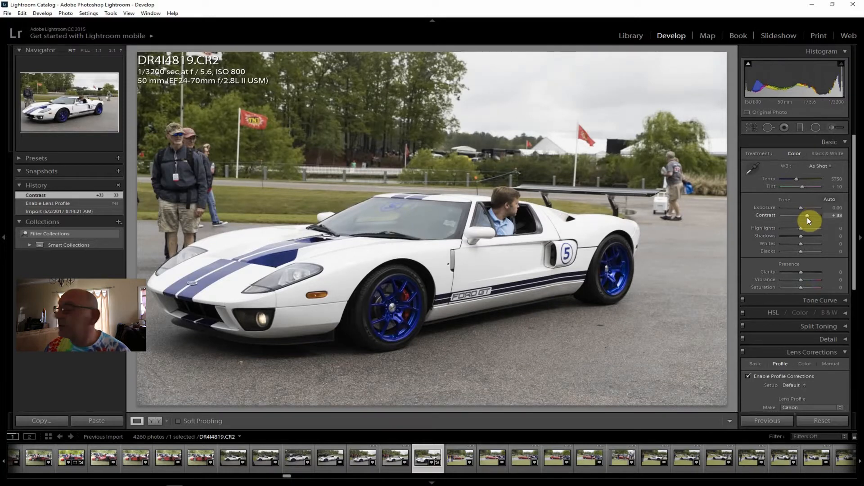
Step: Browse ahead through the Testarossa and white Ford GT shots from DR4I4825 to DR4I4834, looking for unobstructed keepers
click(636, 462)
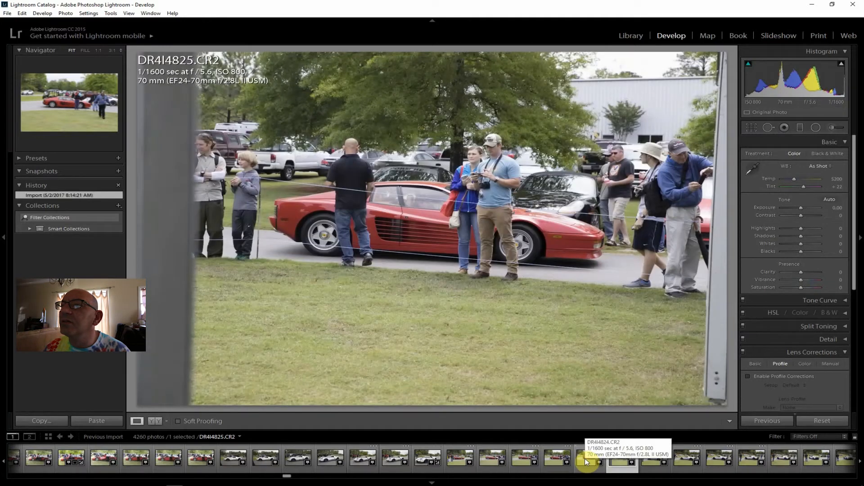
click(687, 457)
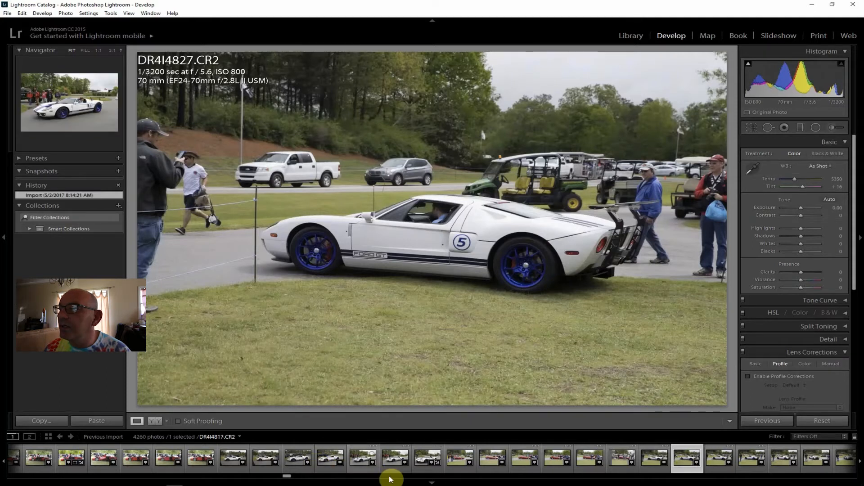
click(813, 460)
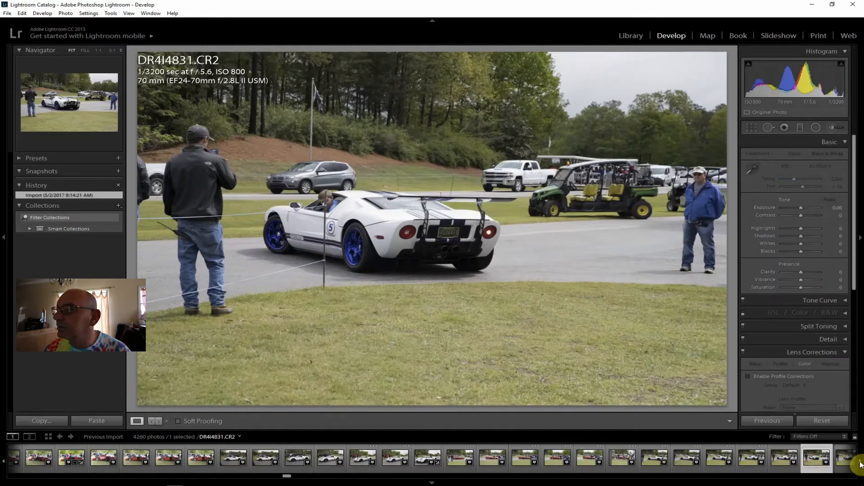
click(860, 463)
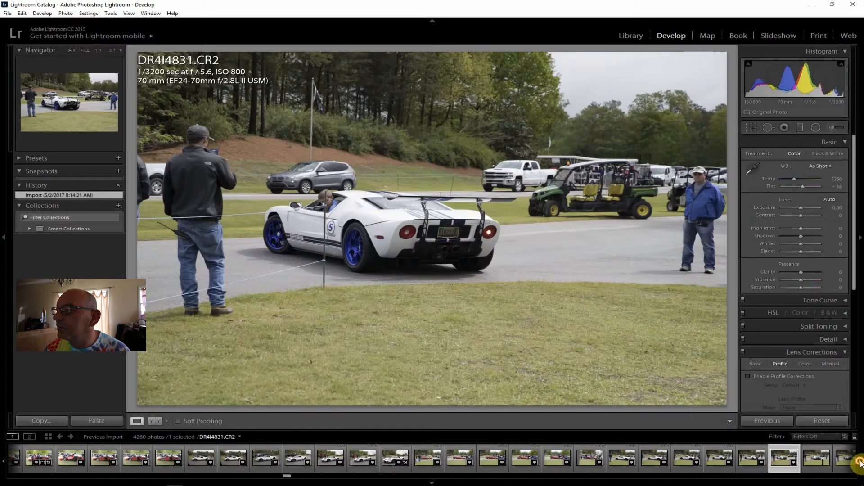
click(780, 459)
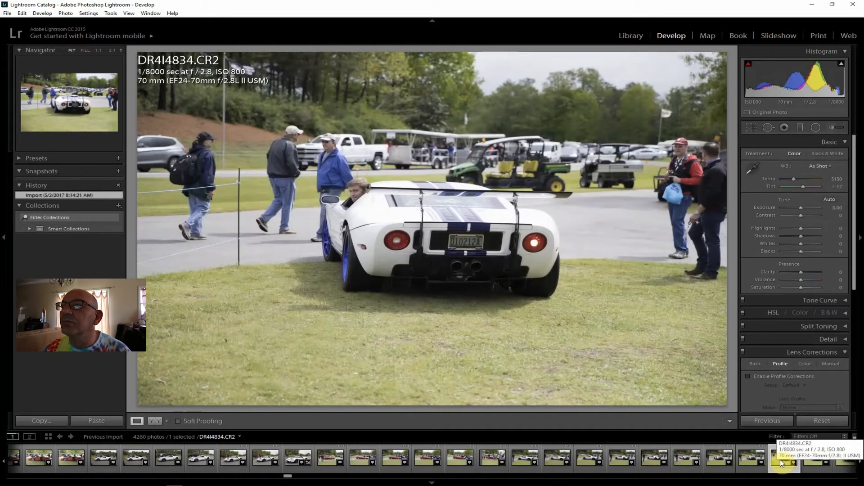
scroll(288, 473, down, 5)
Step: Enable lens profile corrections on rear-view Ford GT photo DR4I4839 and set Shadows to +83, Contrast to +38 and Highlights to -60
click(559, 459)
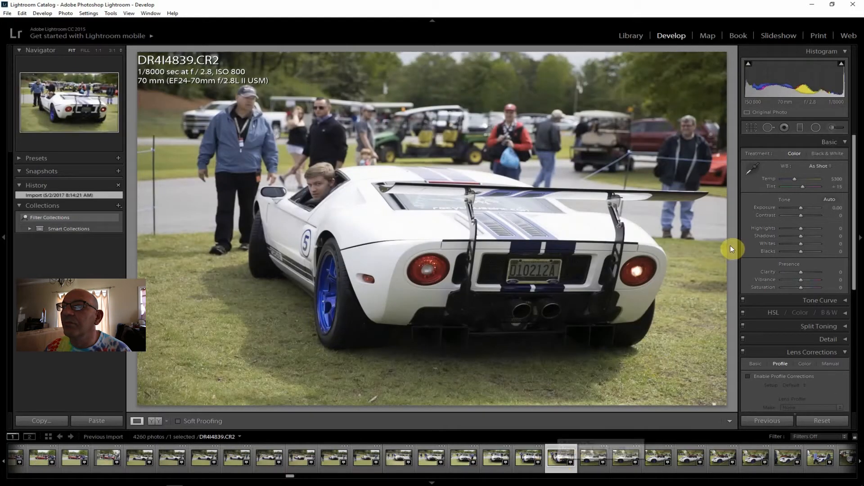
click(790, 376)
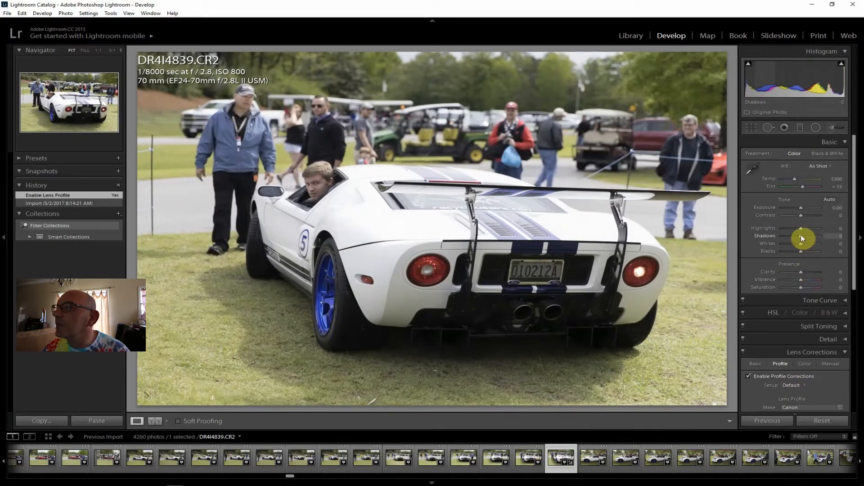
drag(806, 236, 816, 237)
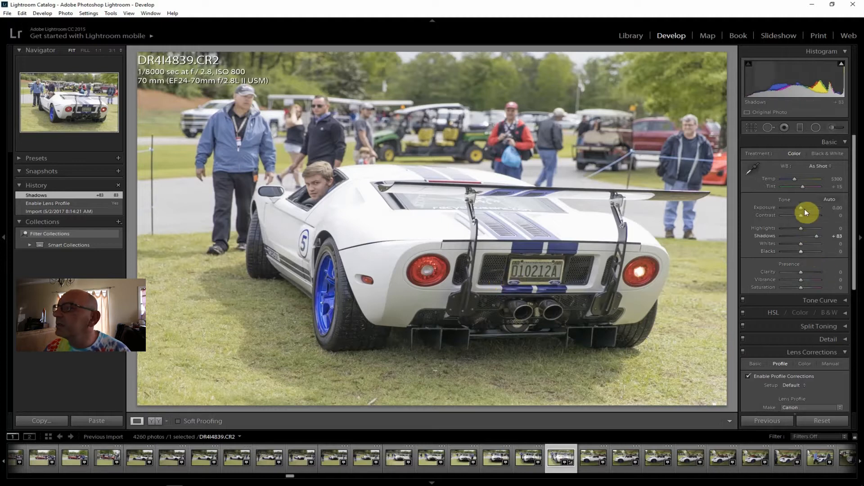
drag(804, 217, 790, 228)
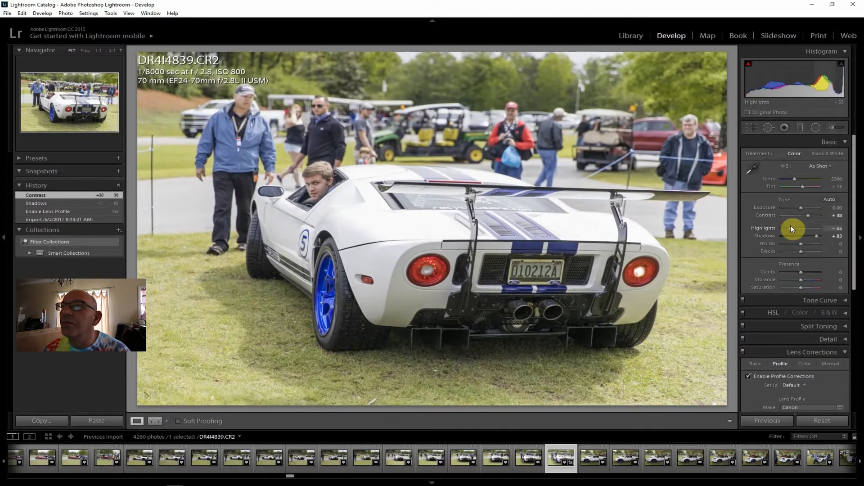
drag(791, 229, 790, 229)
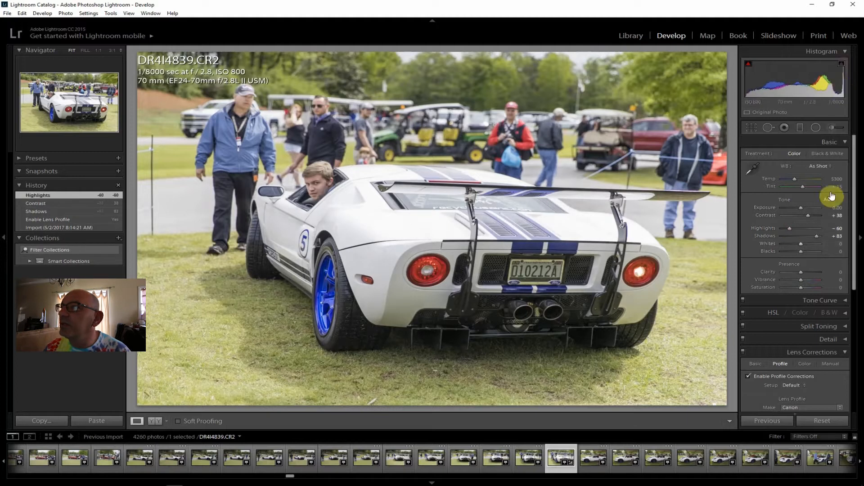
Step: Set Clarity to +38, Vibrance to +17, Saturation to +14 and Dehaze to +24 on the rear-view Ford GT photo
drag(804, 272, 801, 286)
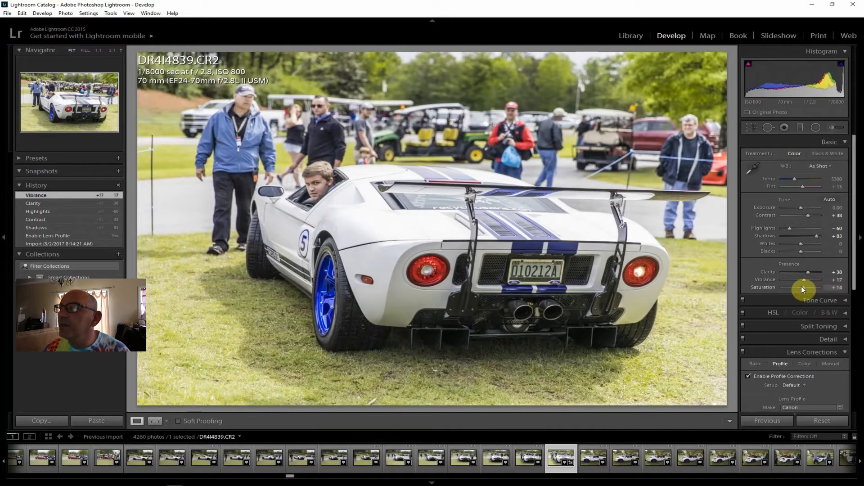
drag(801, 287, 801, 287)
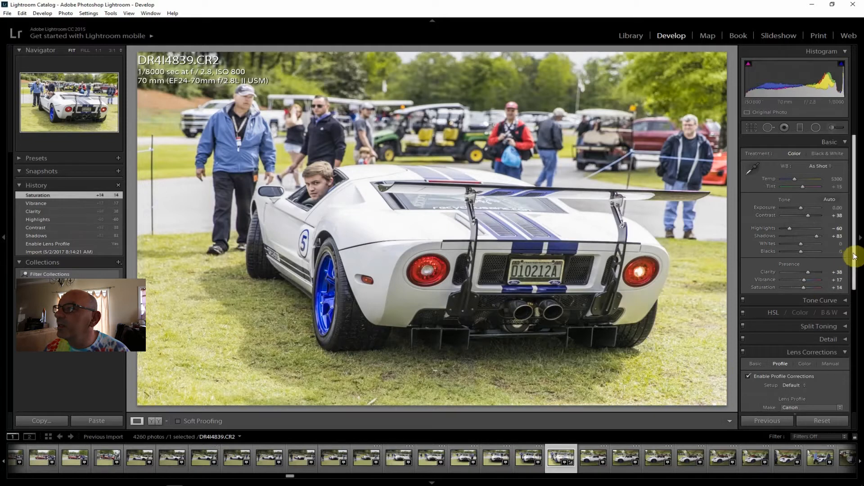
drag(855, 256, 861, 375)
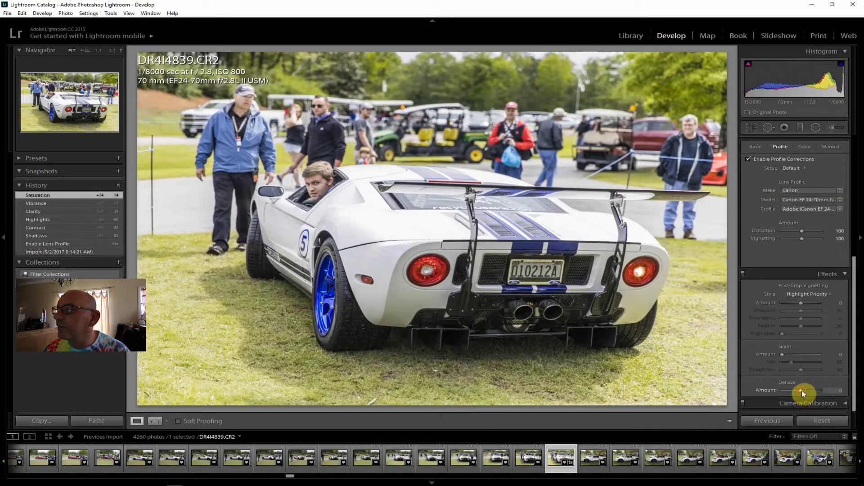
drag(804, 389, 806, 390)
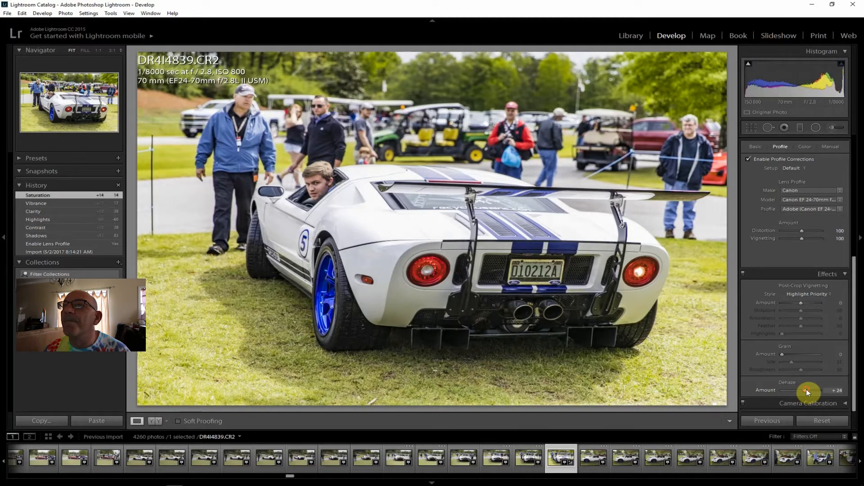
Step: Export the edited rear-view Ford GT photo DR4I4839 to the hard drive with the previous export settings
drag(854, 357, 860, 174)
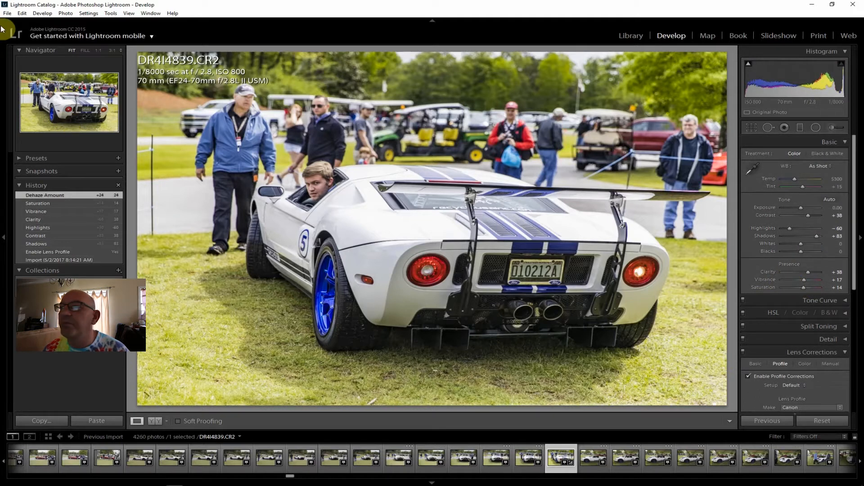
click(7, 13)
click(25, 111)
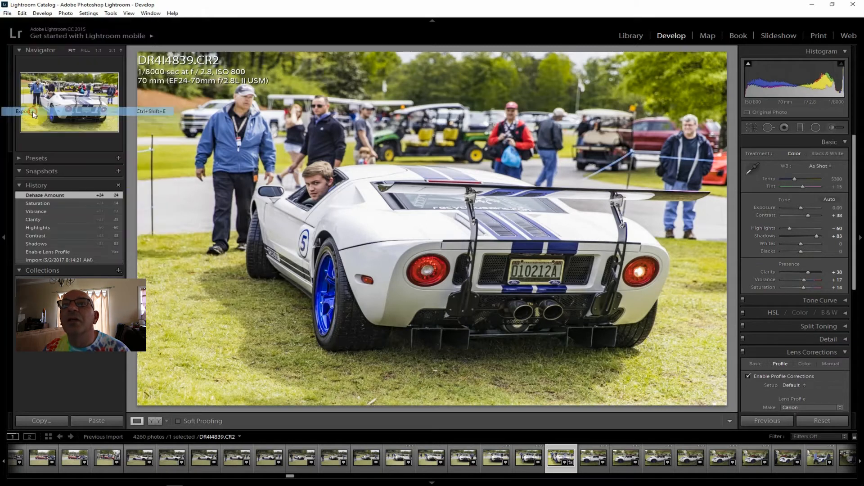
Step: Review the white Ford GT shots around the tent, from DR4I4842 to DR4I4848, for obstructions such as the rope
click(575, 466)
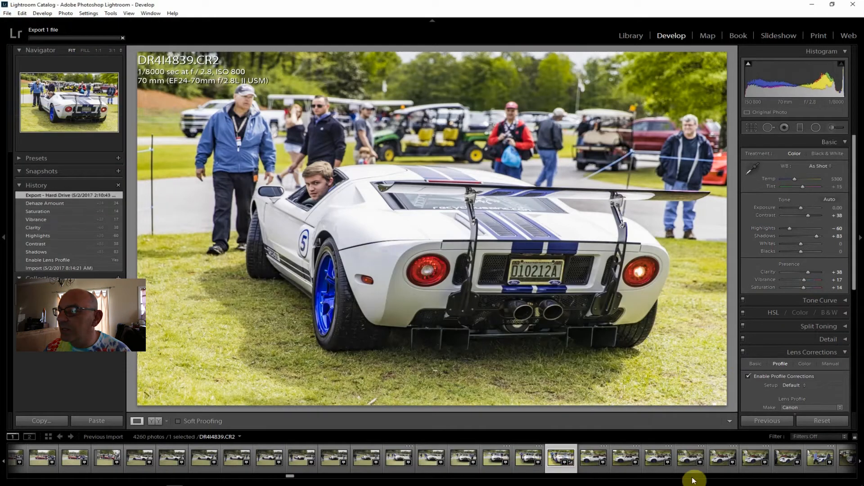
click(657, 458)
key(ctrl+alt+3)
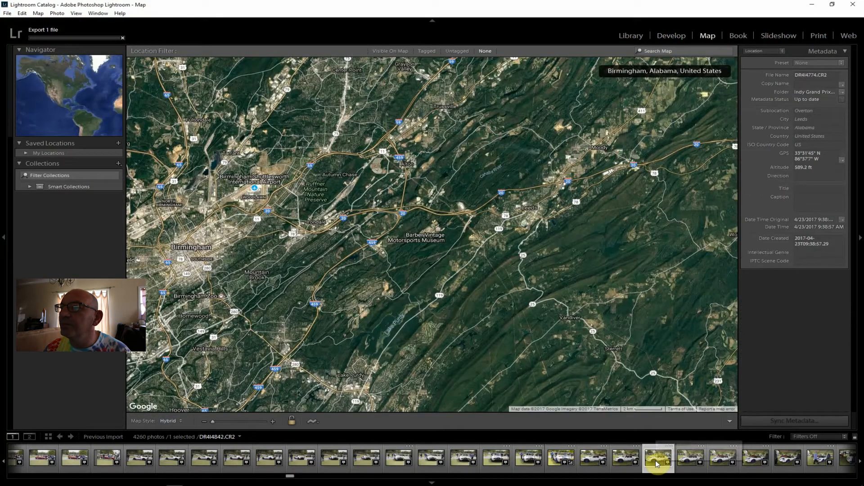
click(670, 35)
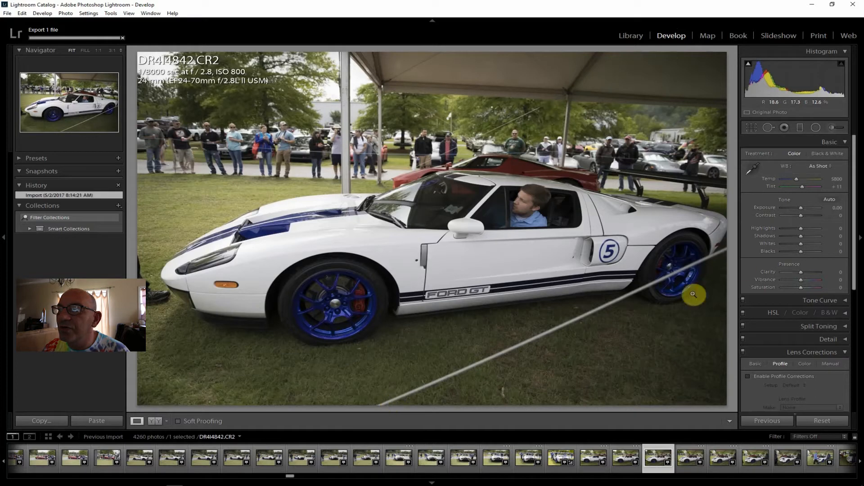
click(719, 460)
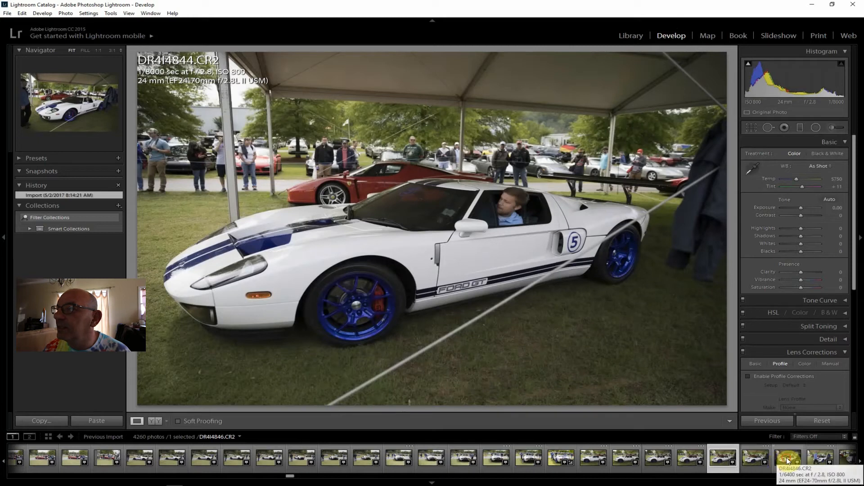
click(784, 468)
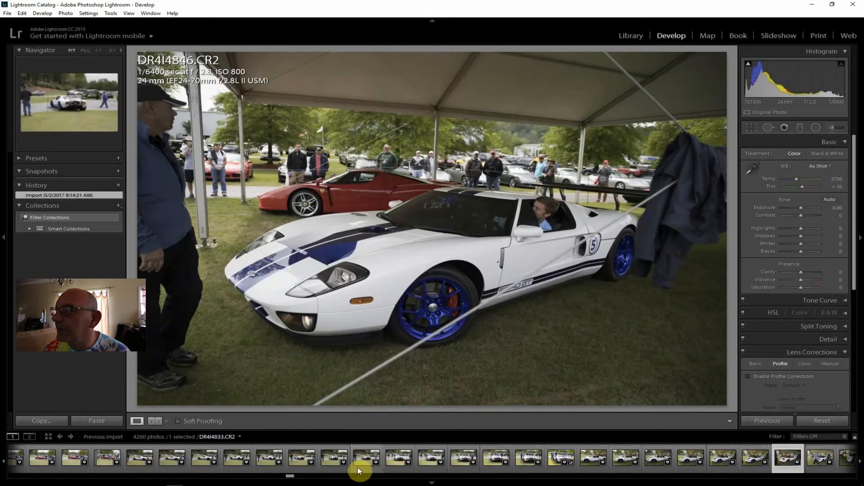
drag(292, 479, 296, 478)
click(275, 463)
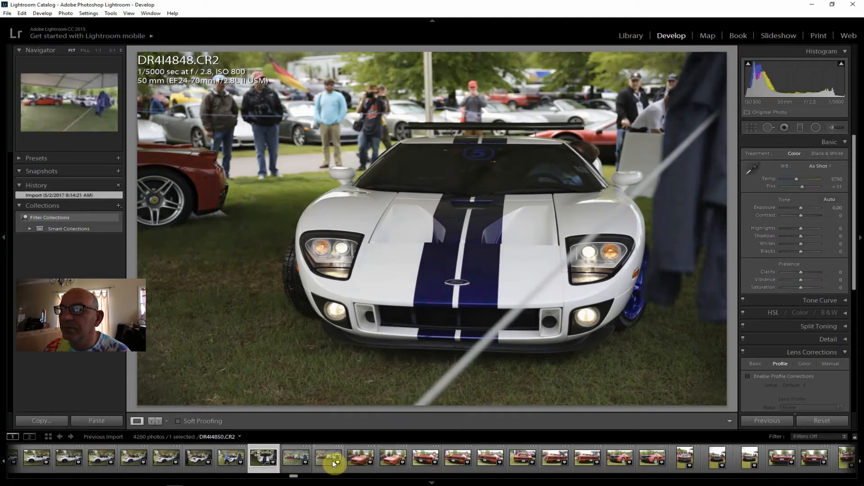
Step: Review the red Ferrari Testarossa shots from DR4I4851 onward and compare DR4I4857 with the edited DR4I4858
click(359, 459)
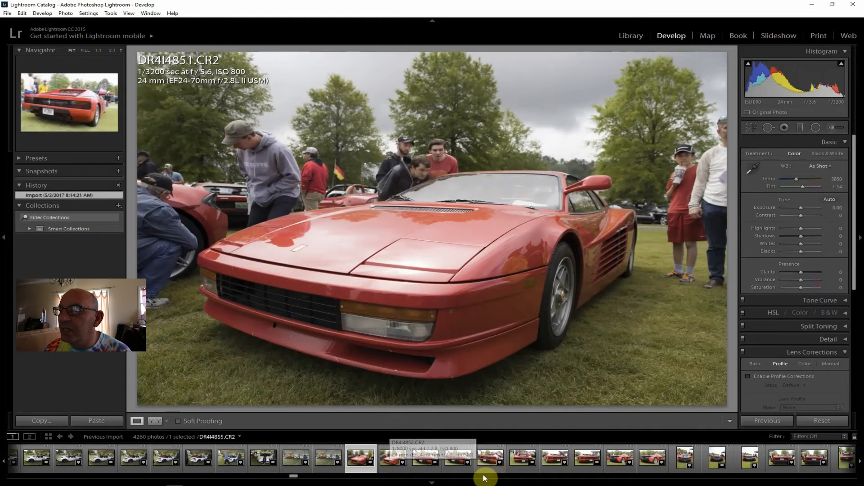
click(393, 459)
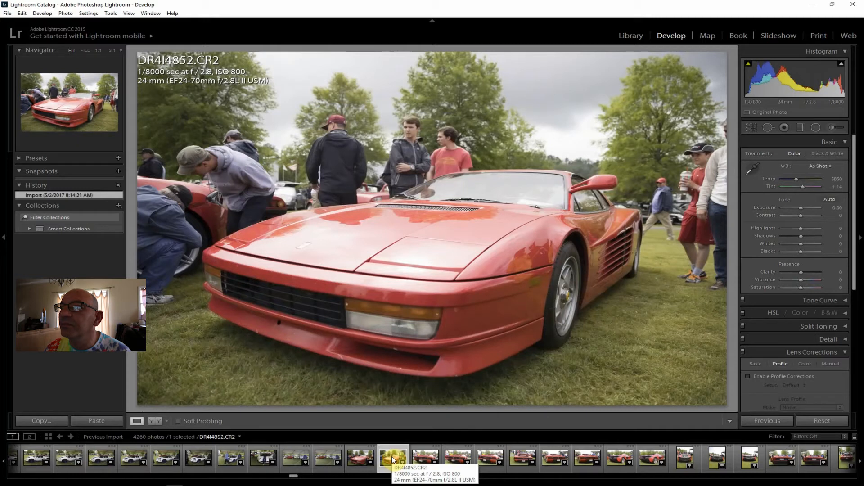
click(522, 459)
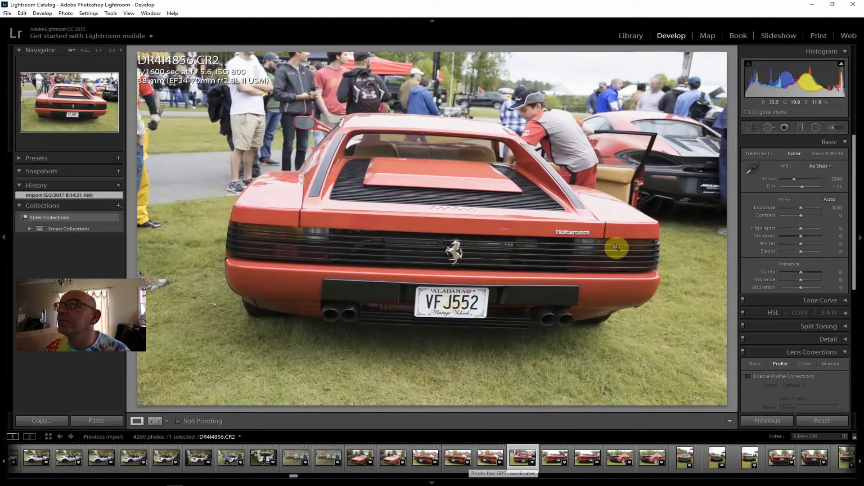
click(552, 461)
click(582, 457)
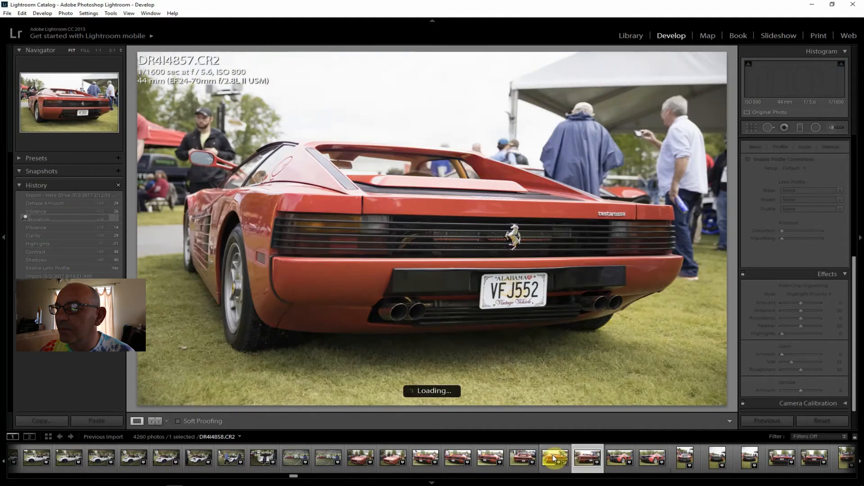
click(553, 455)
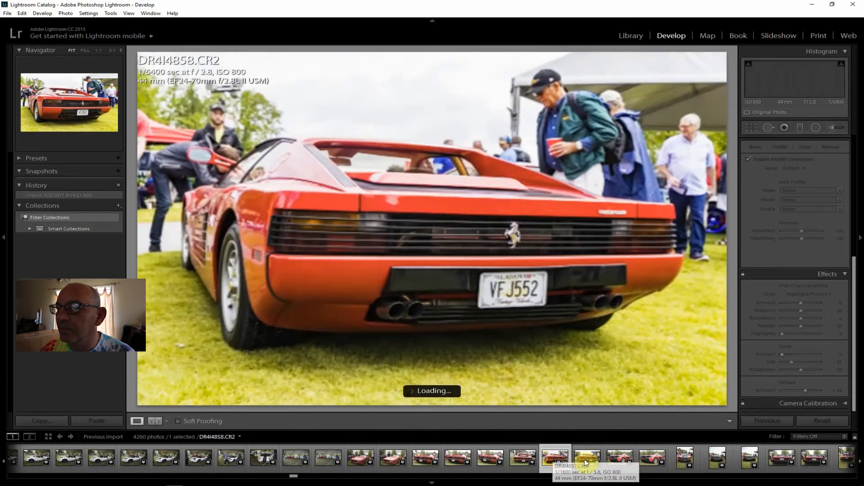
click(585, 458)
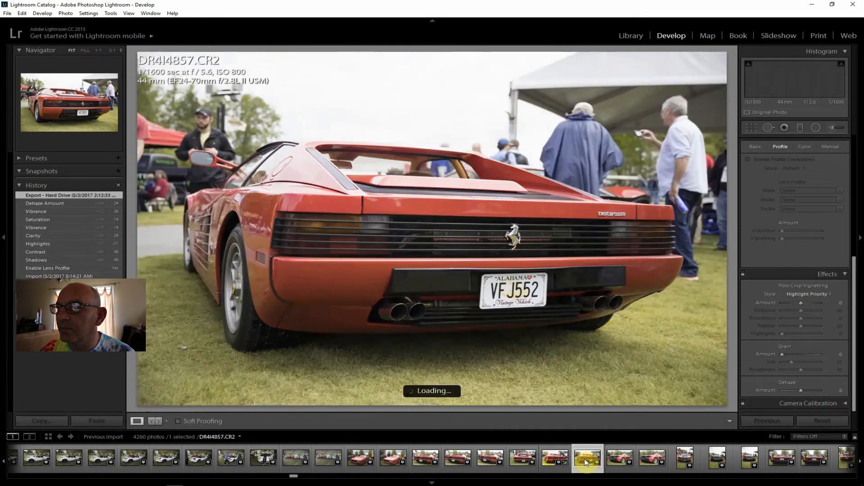
Step: Enable lens profile corrections on the red McLaren photo DR4I4860 and set Contrast to +24
click(644, 458)
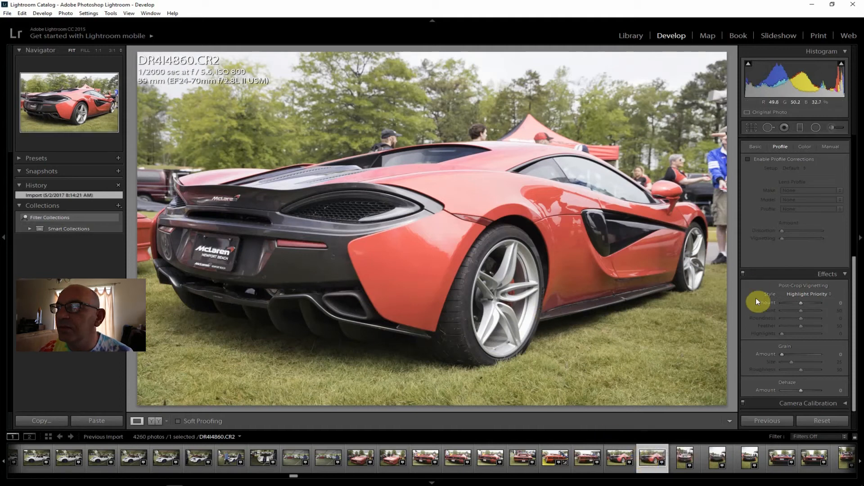
click(770, 161)
drag(855, 290, 859, 164)
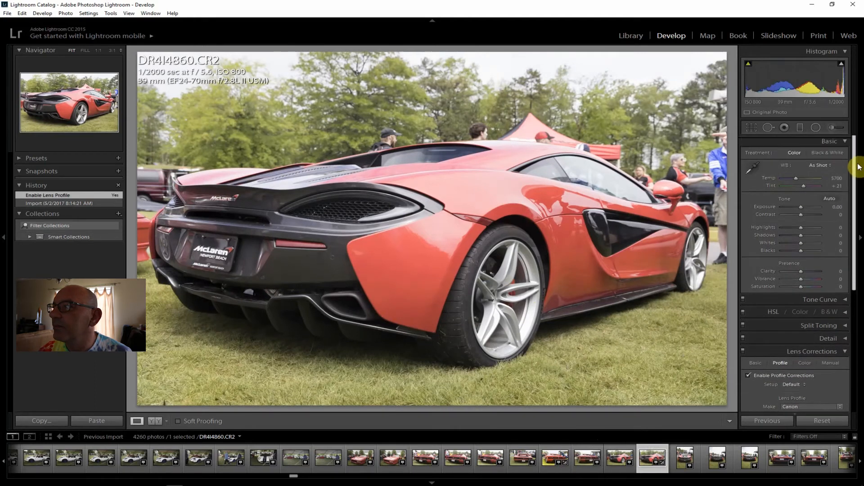
drag(800, 215, 804, 215)
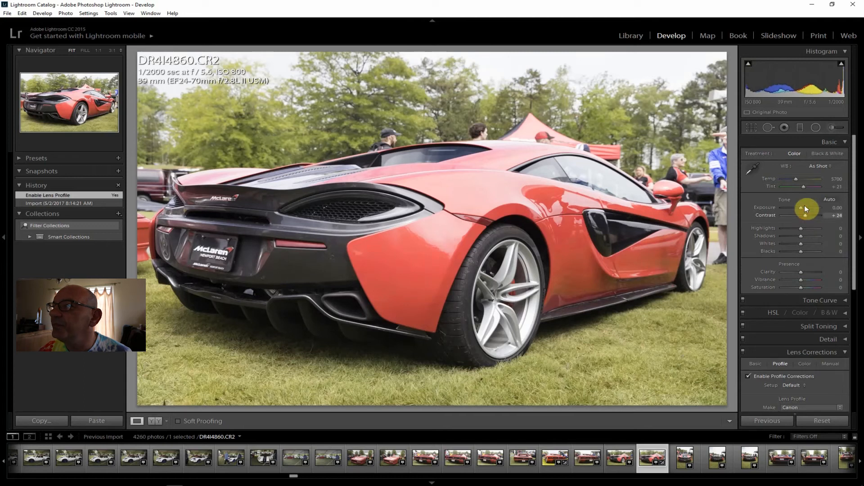
Step: Set Clarity to +29, Vibrance to +19, Saturation to +19 and Shadows to +45 on the McLaren photo
drag(805, 273, 807, 273)
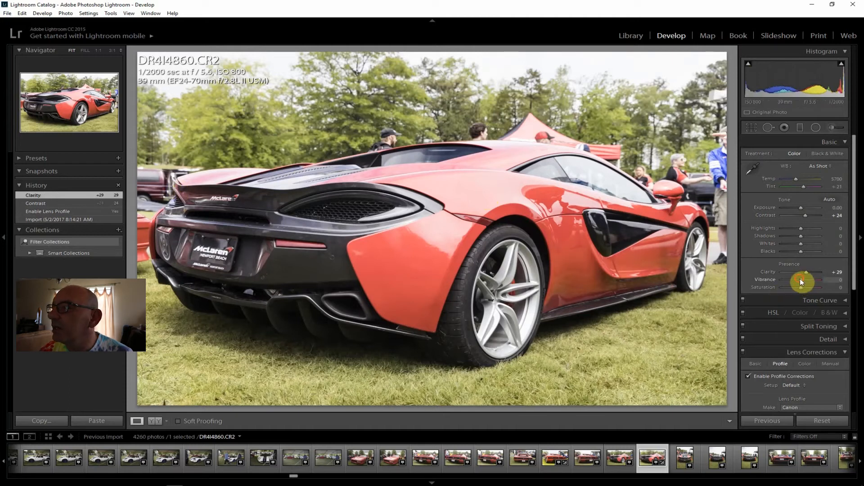
drag(803, 279, 804, 288)
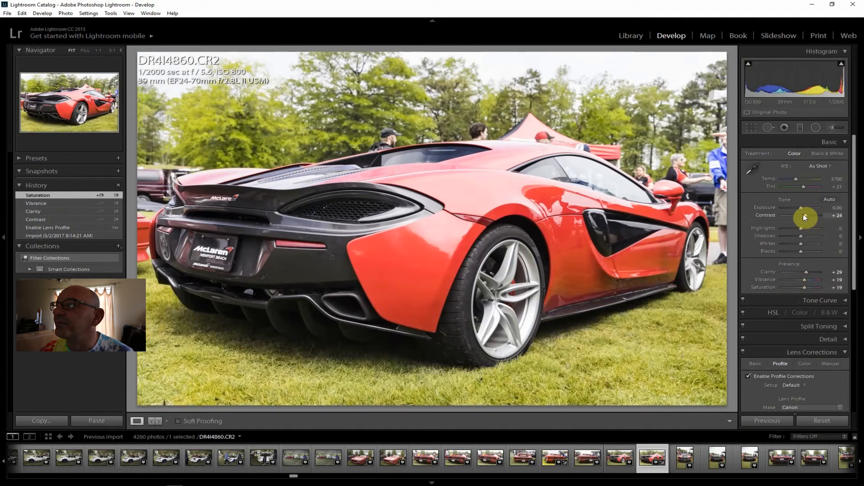
drag(802, 236, 810, 236)
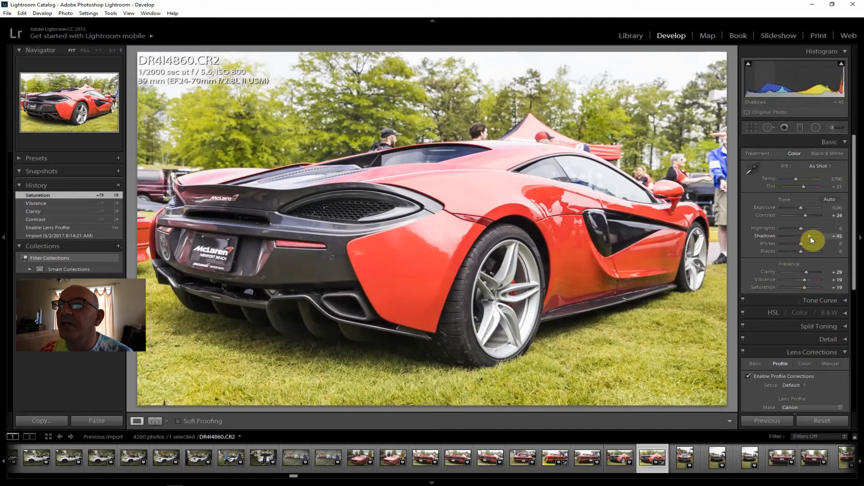
Step: Set Highlights to -55, Whites to -31, Dehaze to +24 and Shadows to +74 on the red McLaren photo
drag(813, 236, 791, 229)
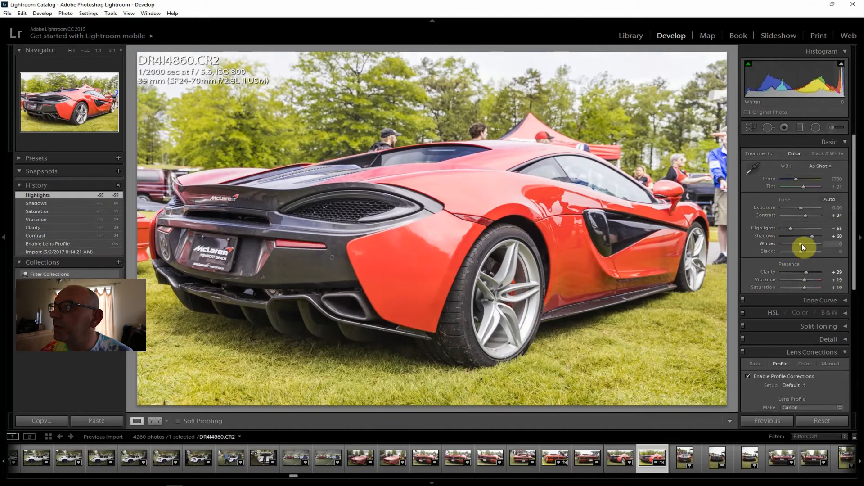
drag(801, 242, 796, 242)
drag(858, 253, 859, 378)
drag(804, 390, 806, 391)
mouse_move(842, 67)
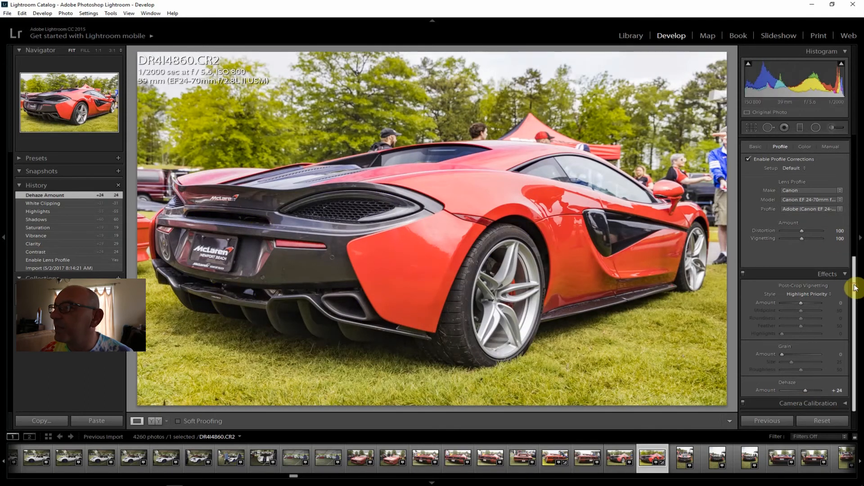
drag(855, 288, 855, 171)
drag(812, 234, 815, 233)
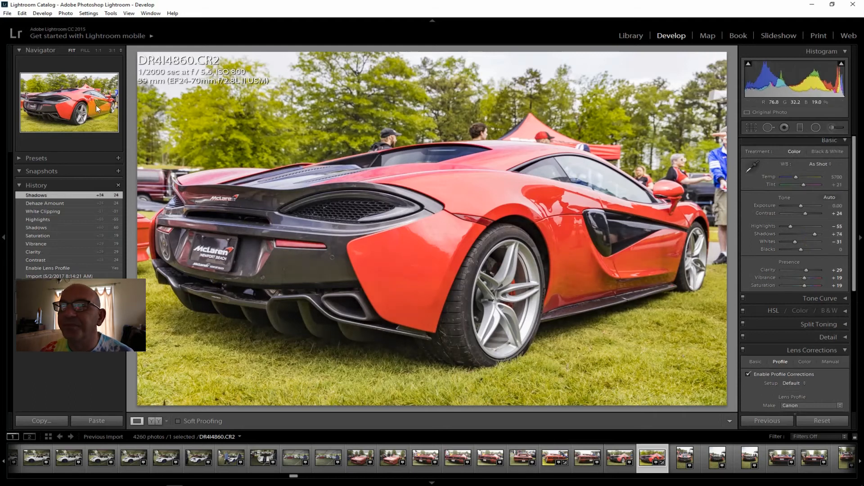
Step: Export the edited McLaren photo to the J:\ToPost folder on the hard drive, keeping the existing export settings
click(7, 13)
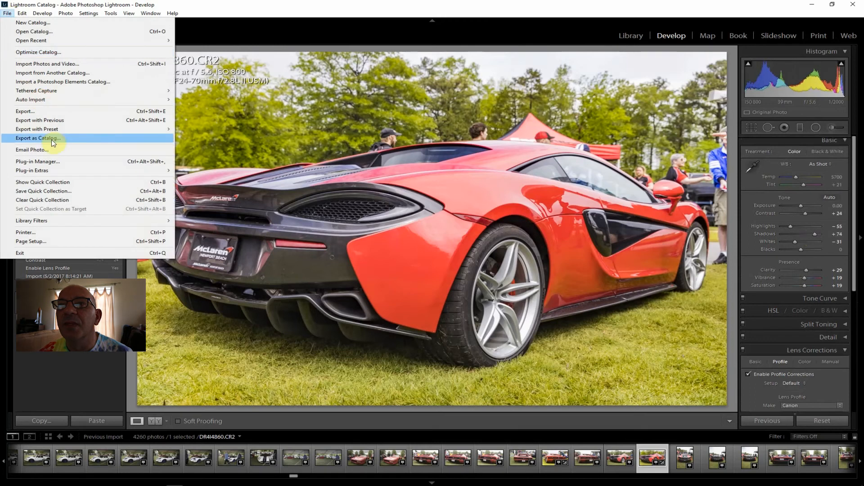
click(49, 111)
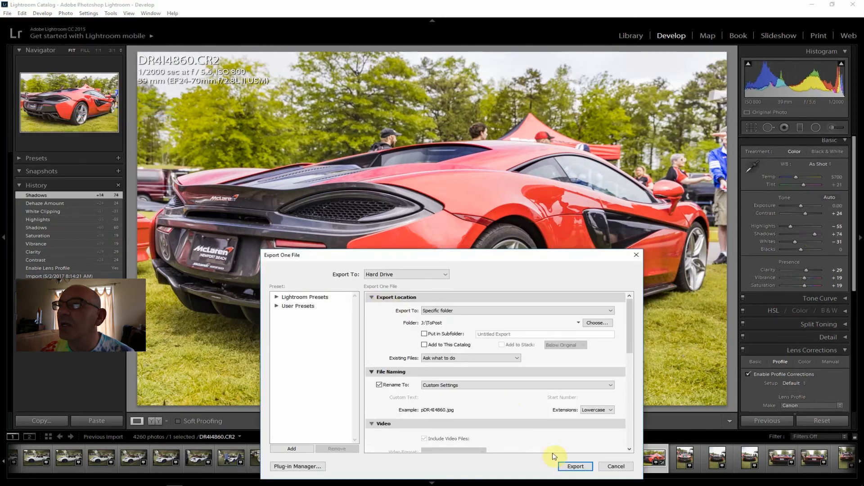
click(574, 466)
click(806, 456)
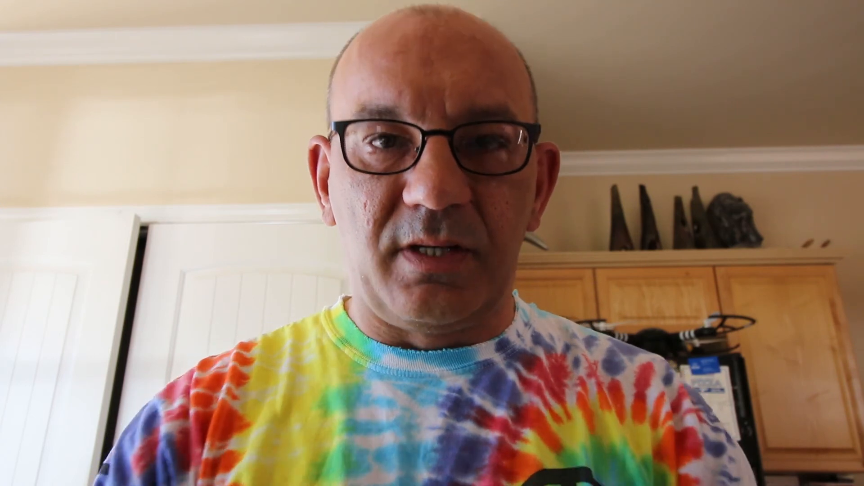